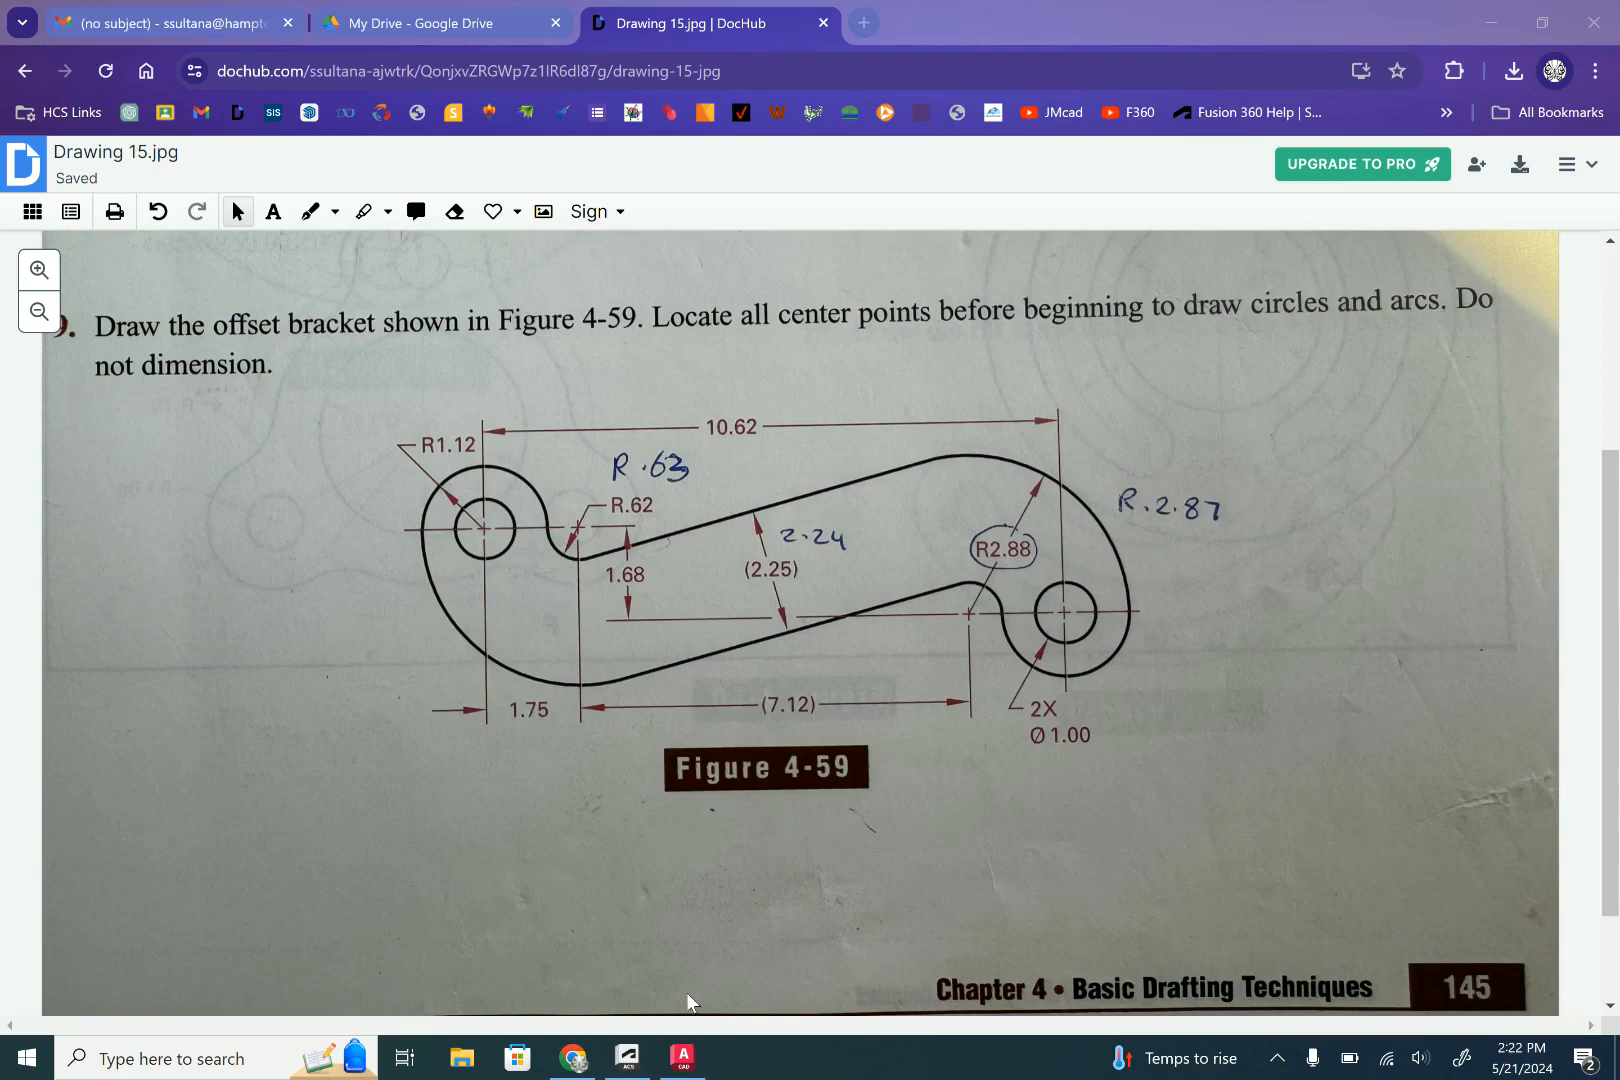
# - Switch to the title block template's model space in AutoCAD and make Center the current layer
pyautogui.click(683, 1057)
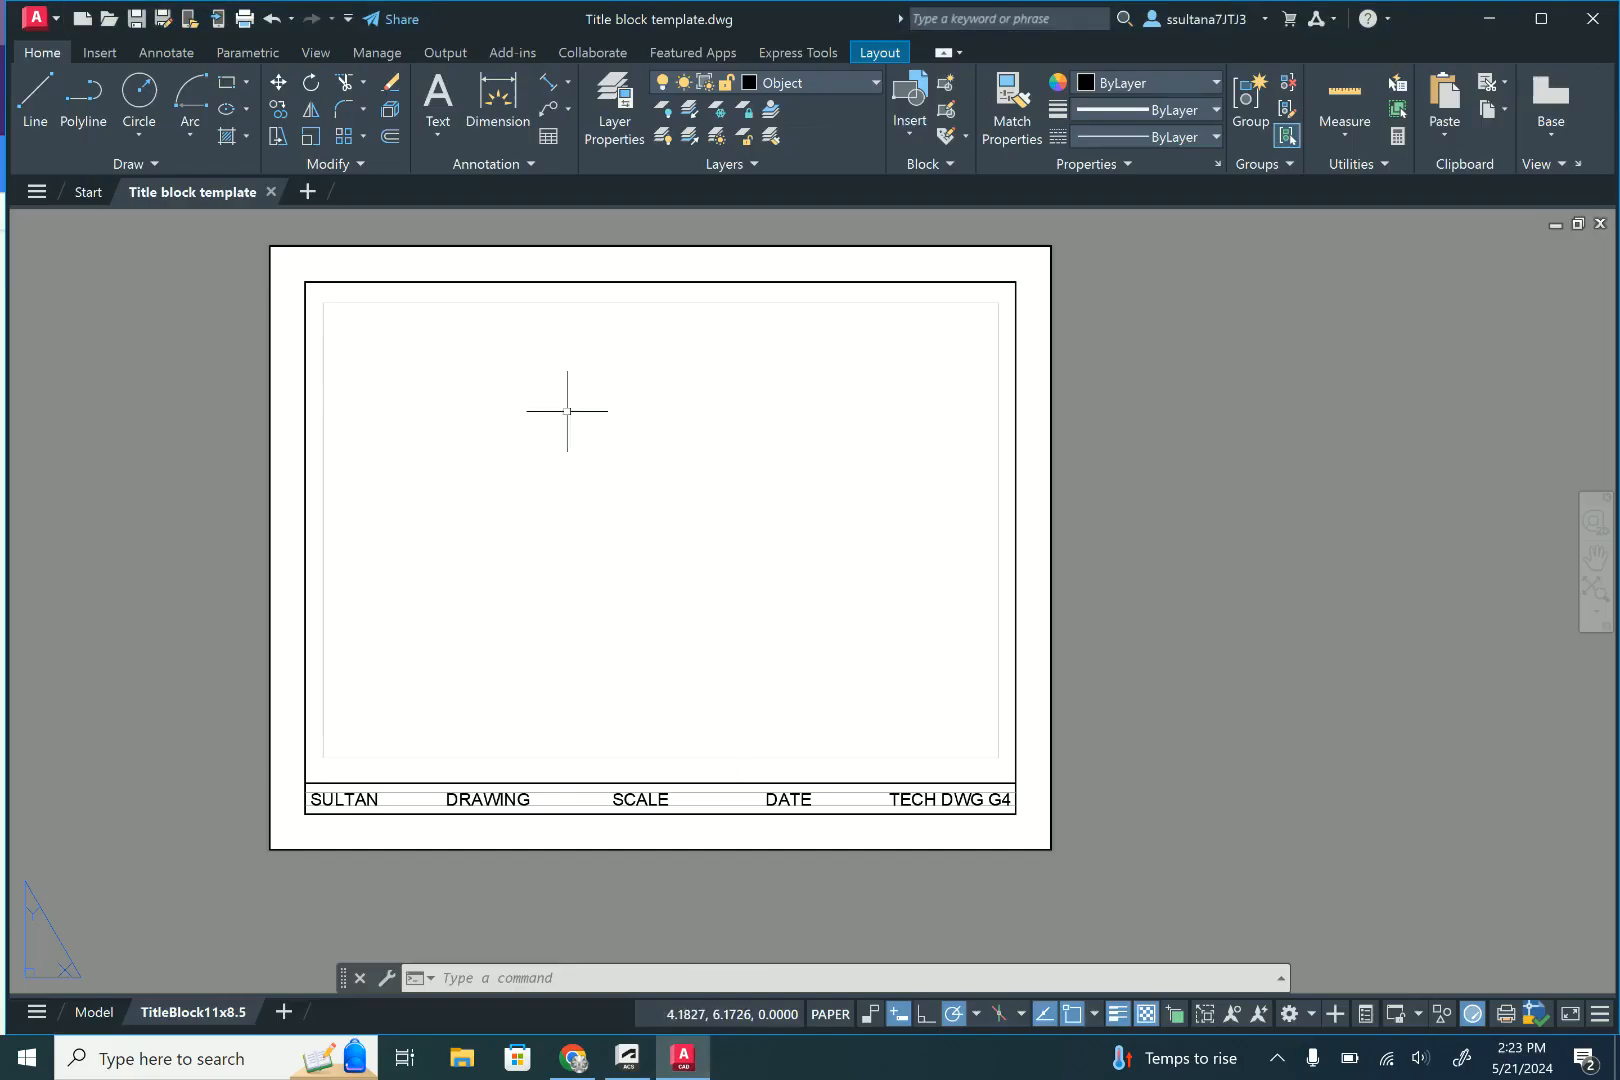
pyautogui.click(820, 81)
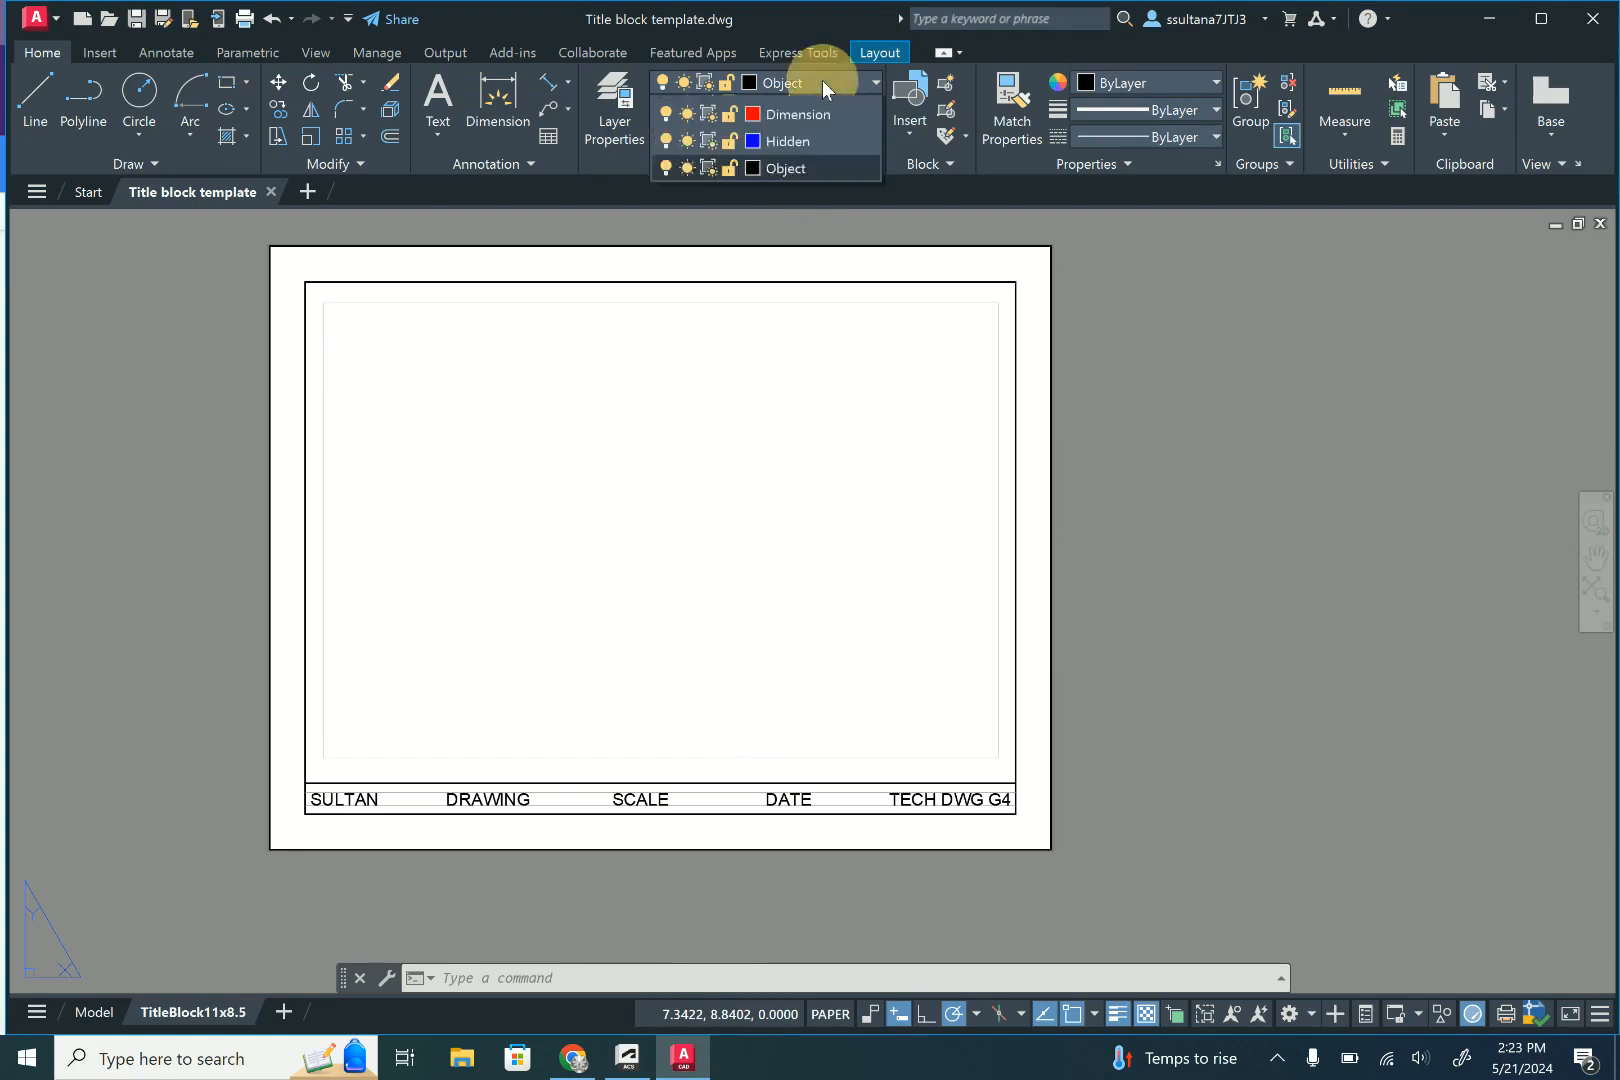
pyautogui.click(821, 79)
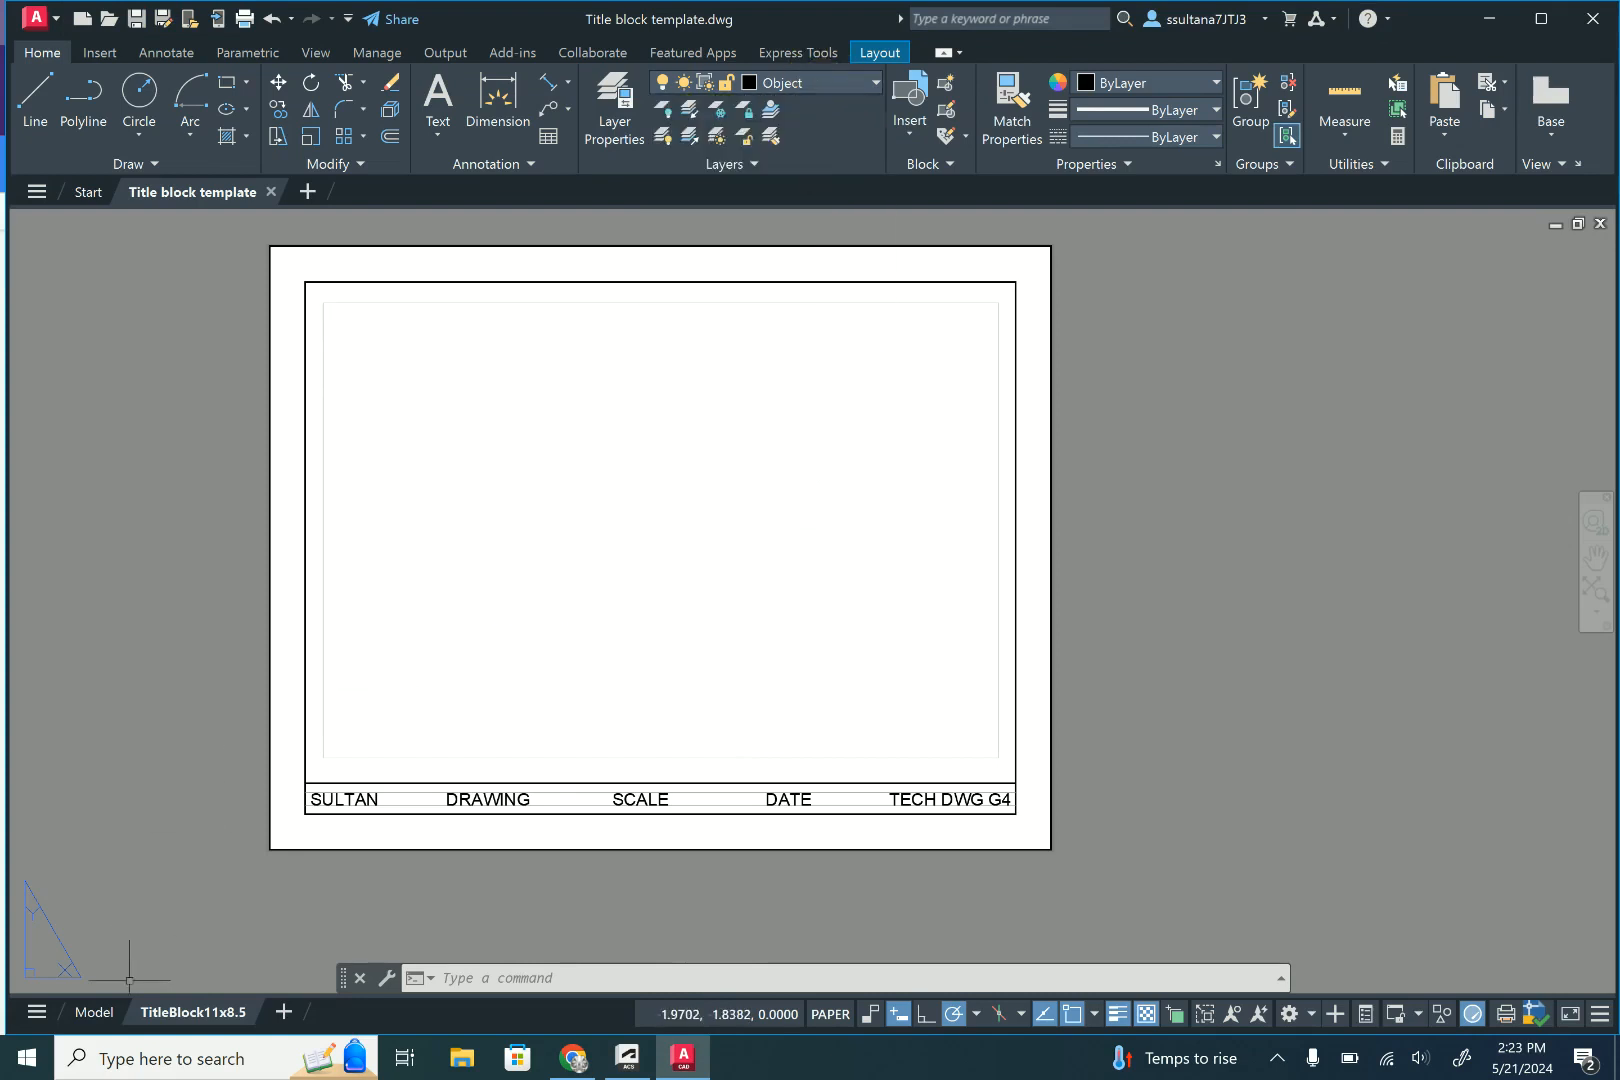
pyautogui.click(95, 1012)
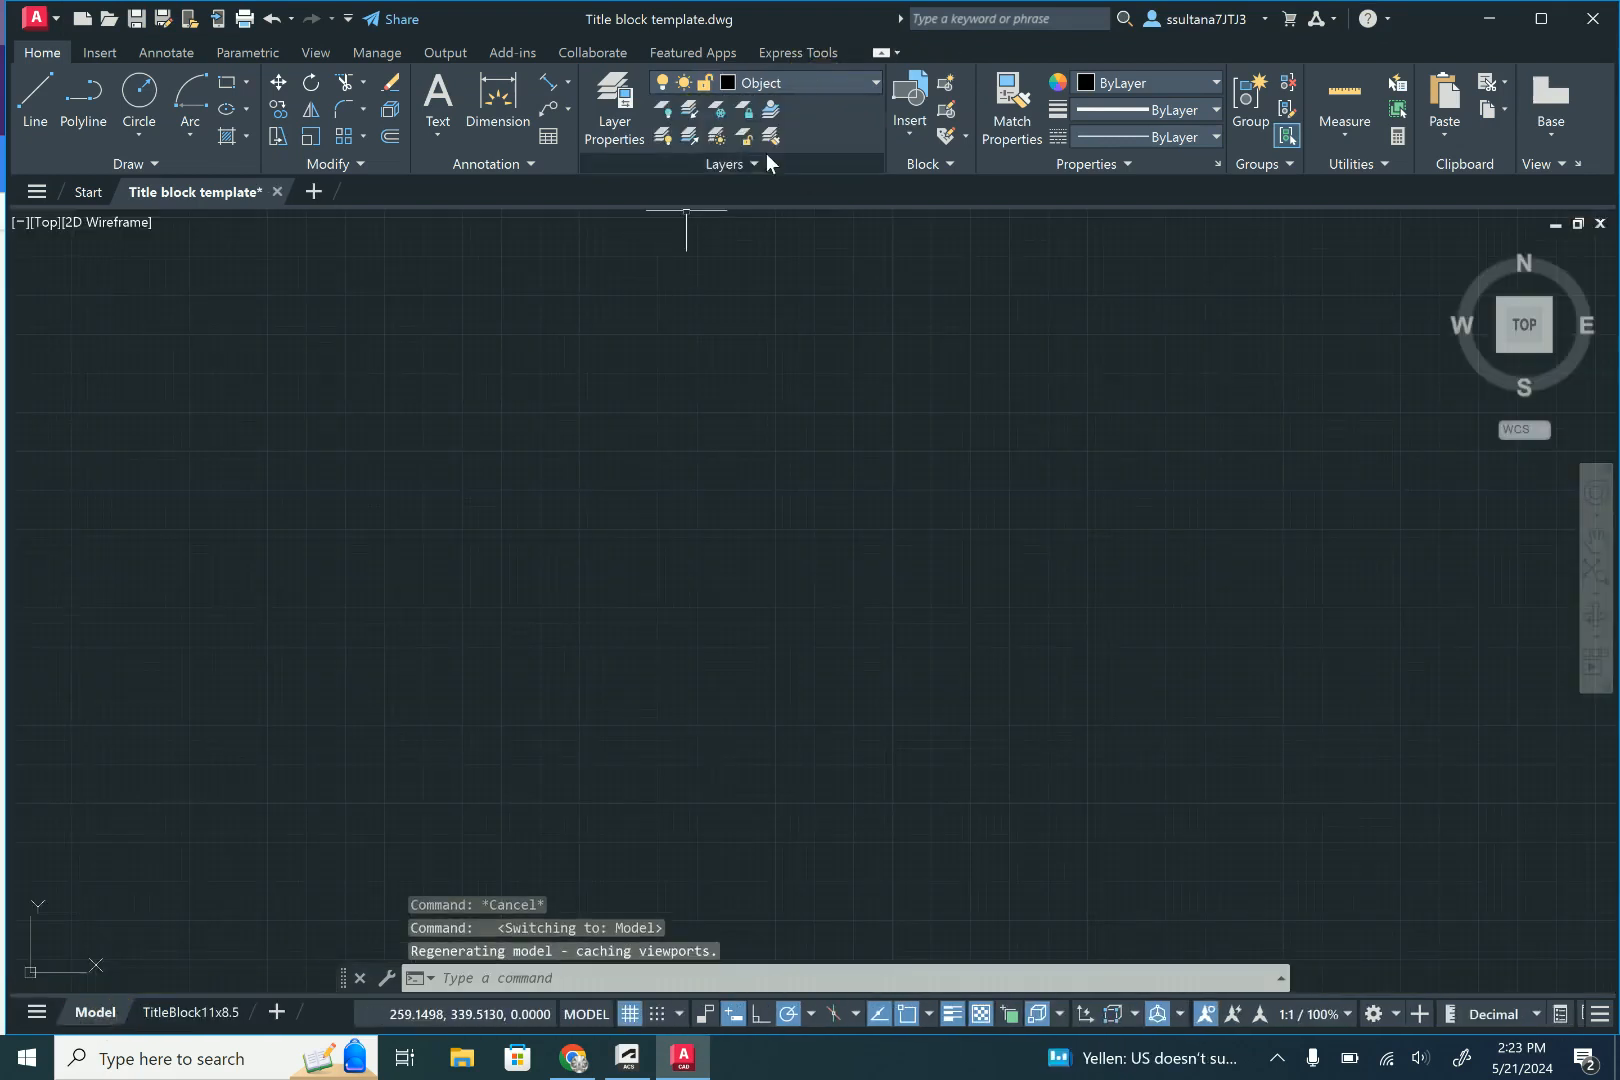
pyautogui.click(824, 77)
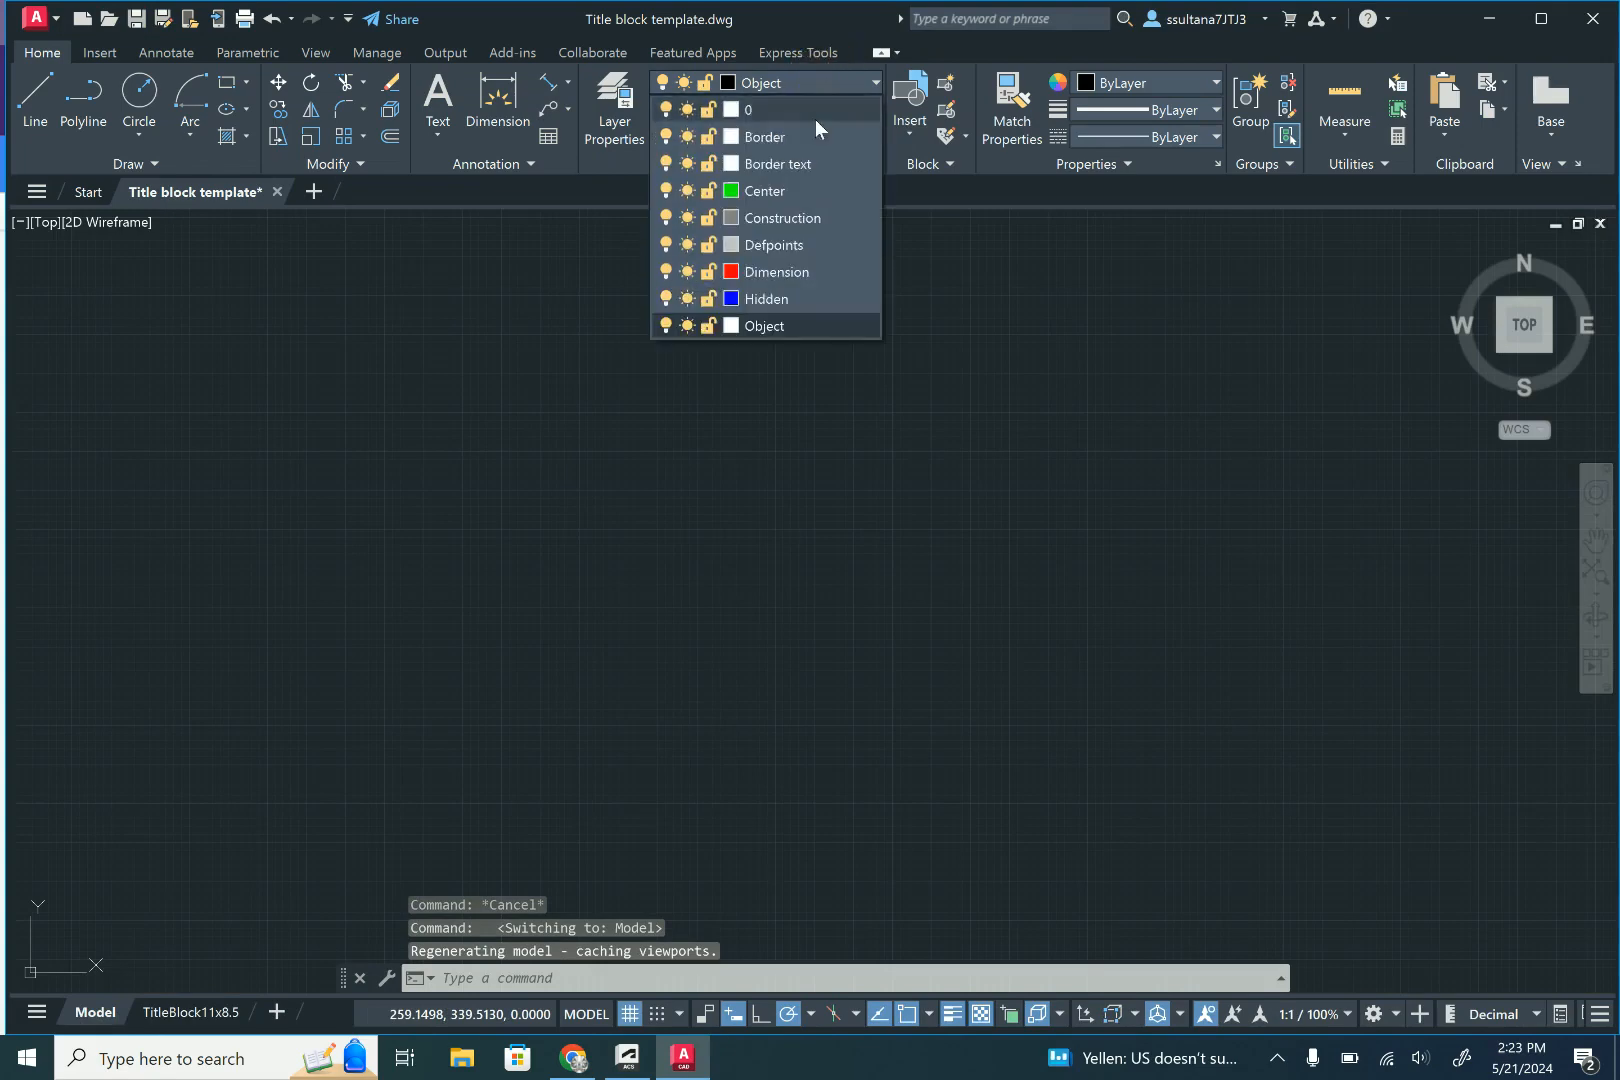
pyautogui.click(758, 192)
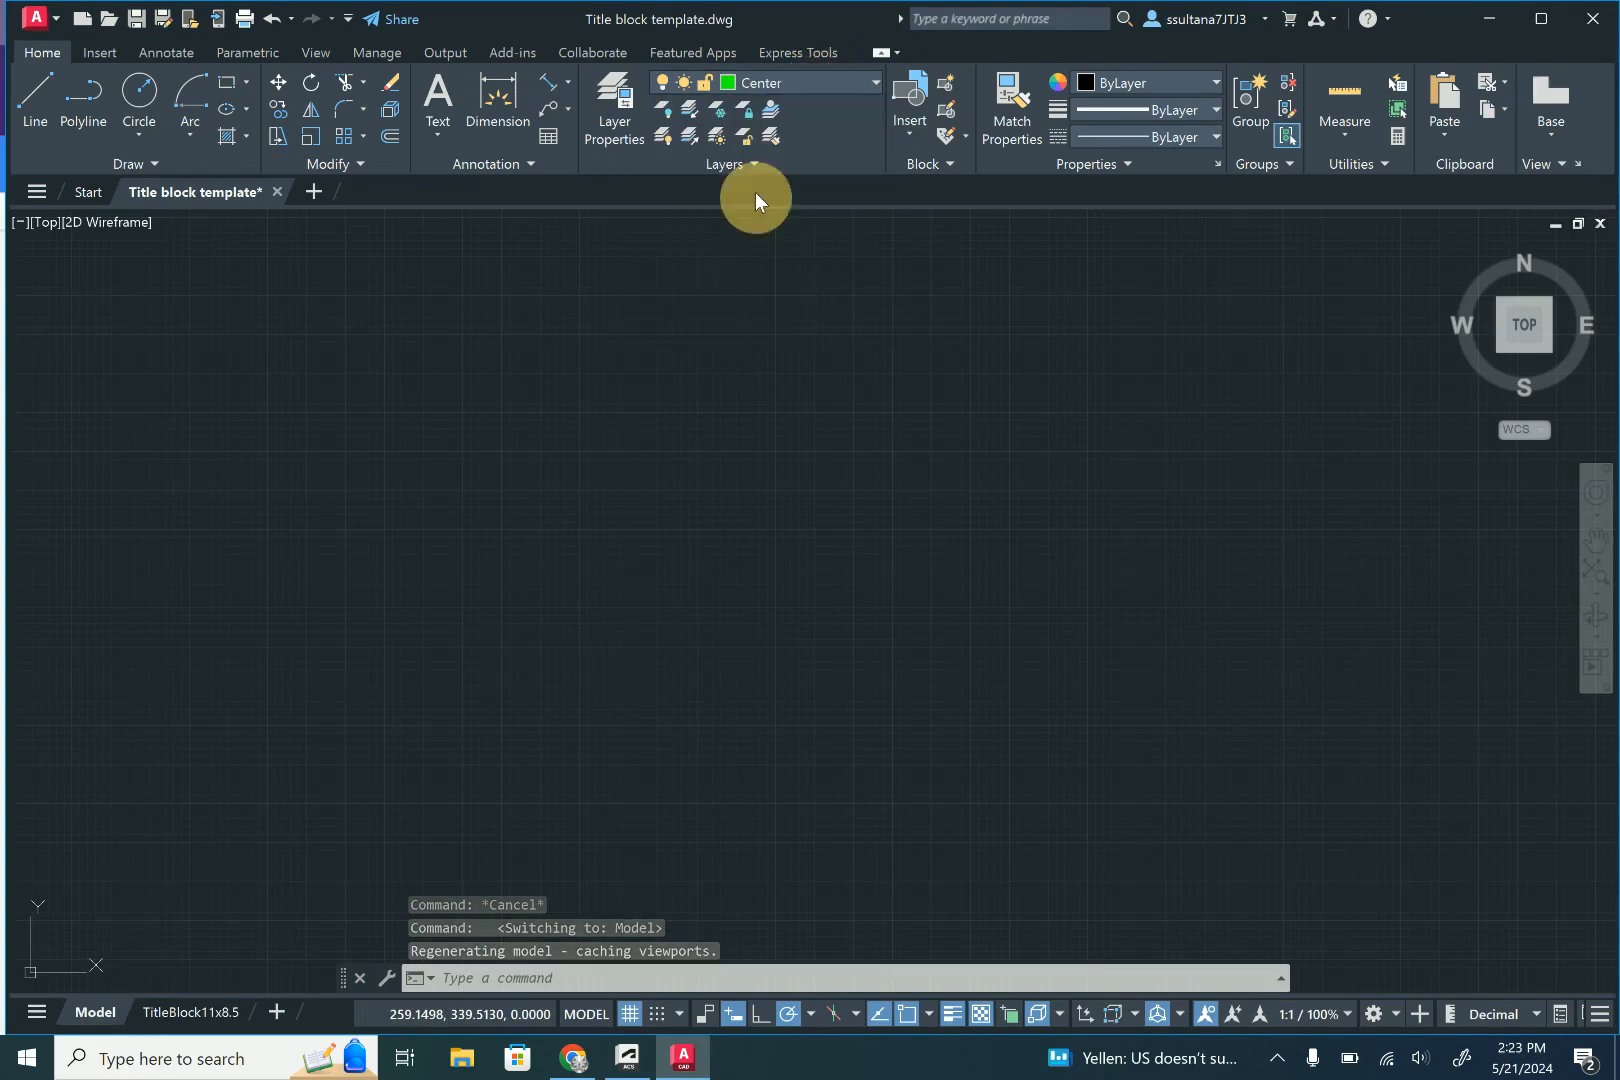
# - Draw a vertical centre line 3 units long, running upward from a start point in open space
pyautogui.click(35, 95)
pyautogui.scroll(-4, 520, 472)
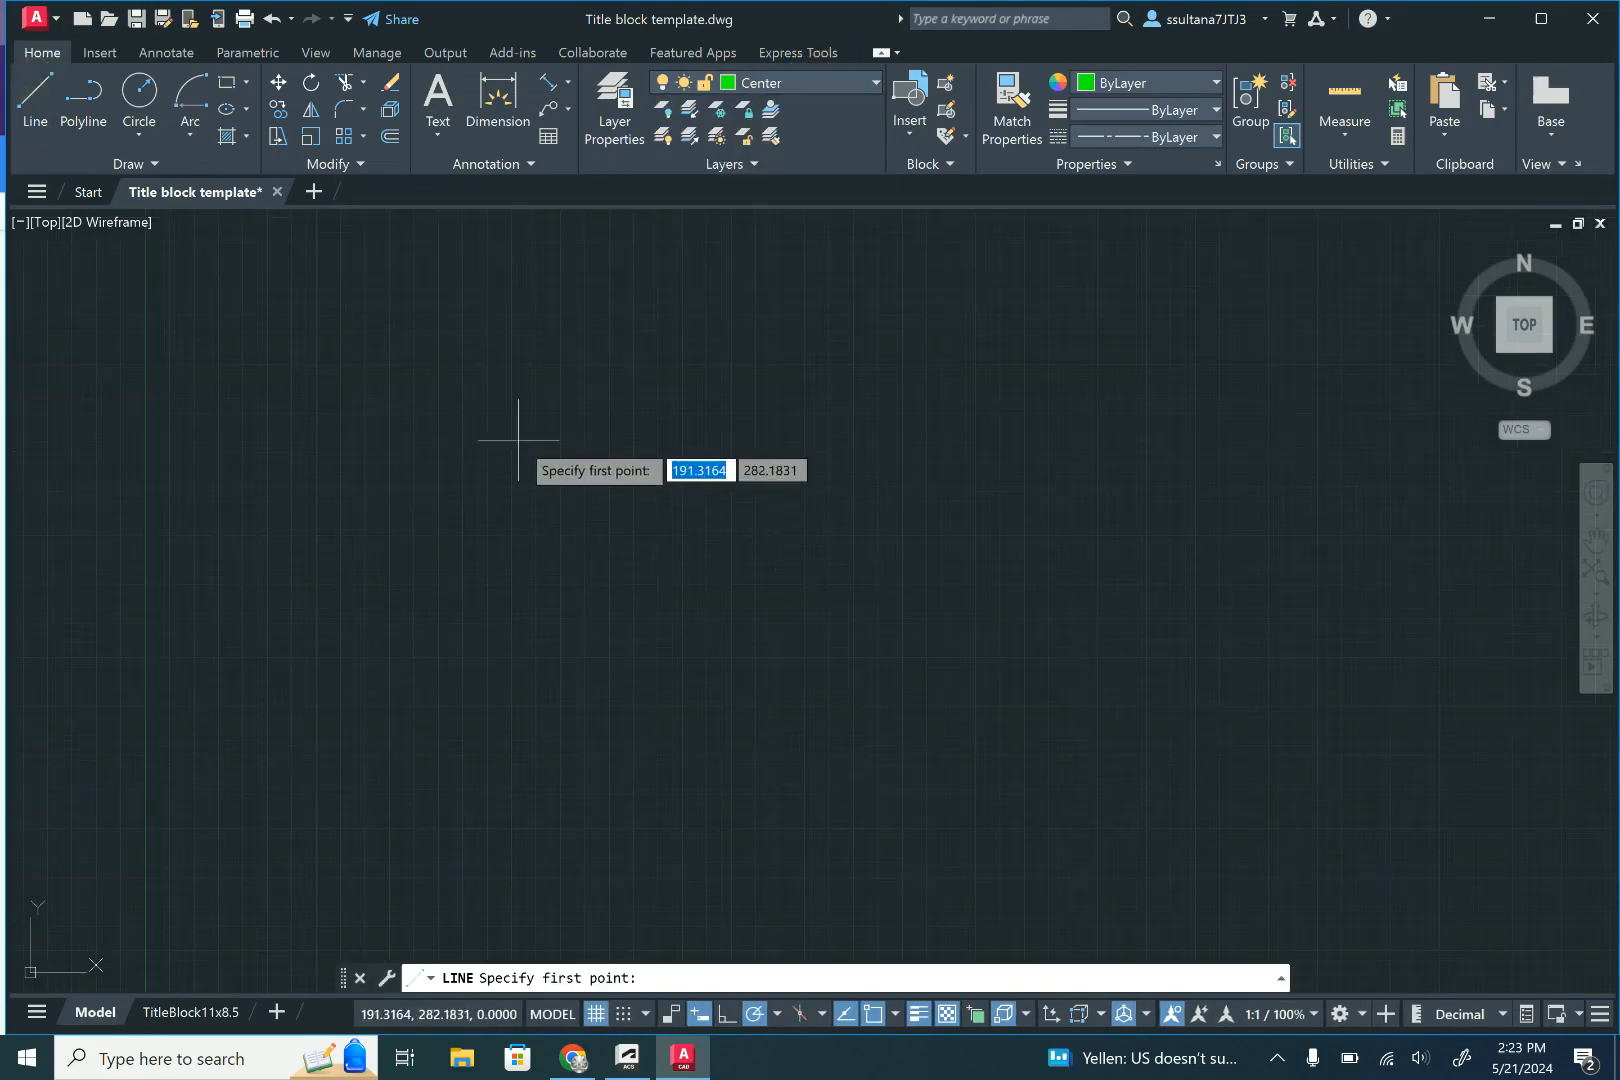
pyautogui.scroll(-2, 518, 475)
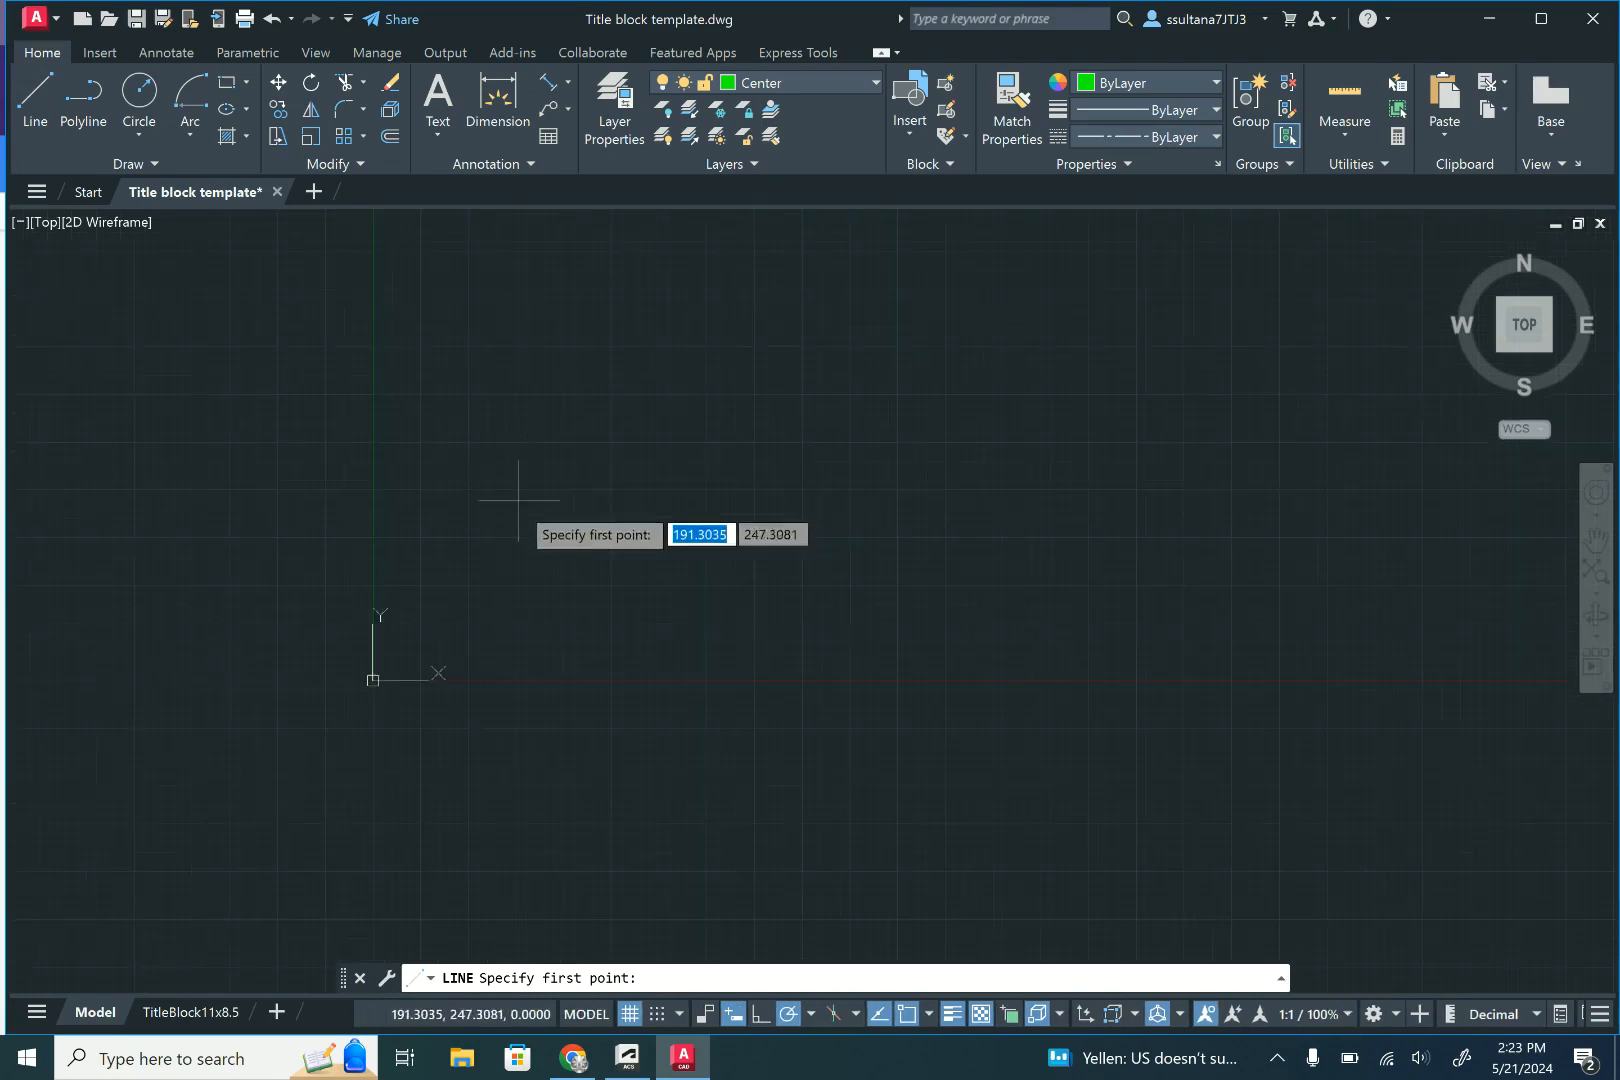
pyautogui.click(513, 576)
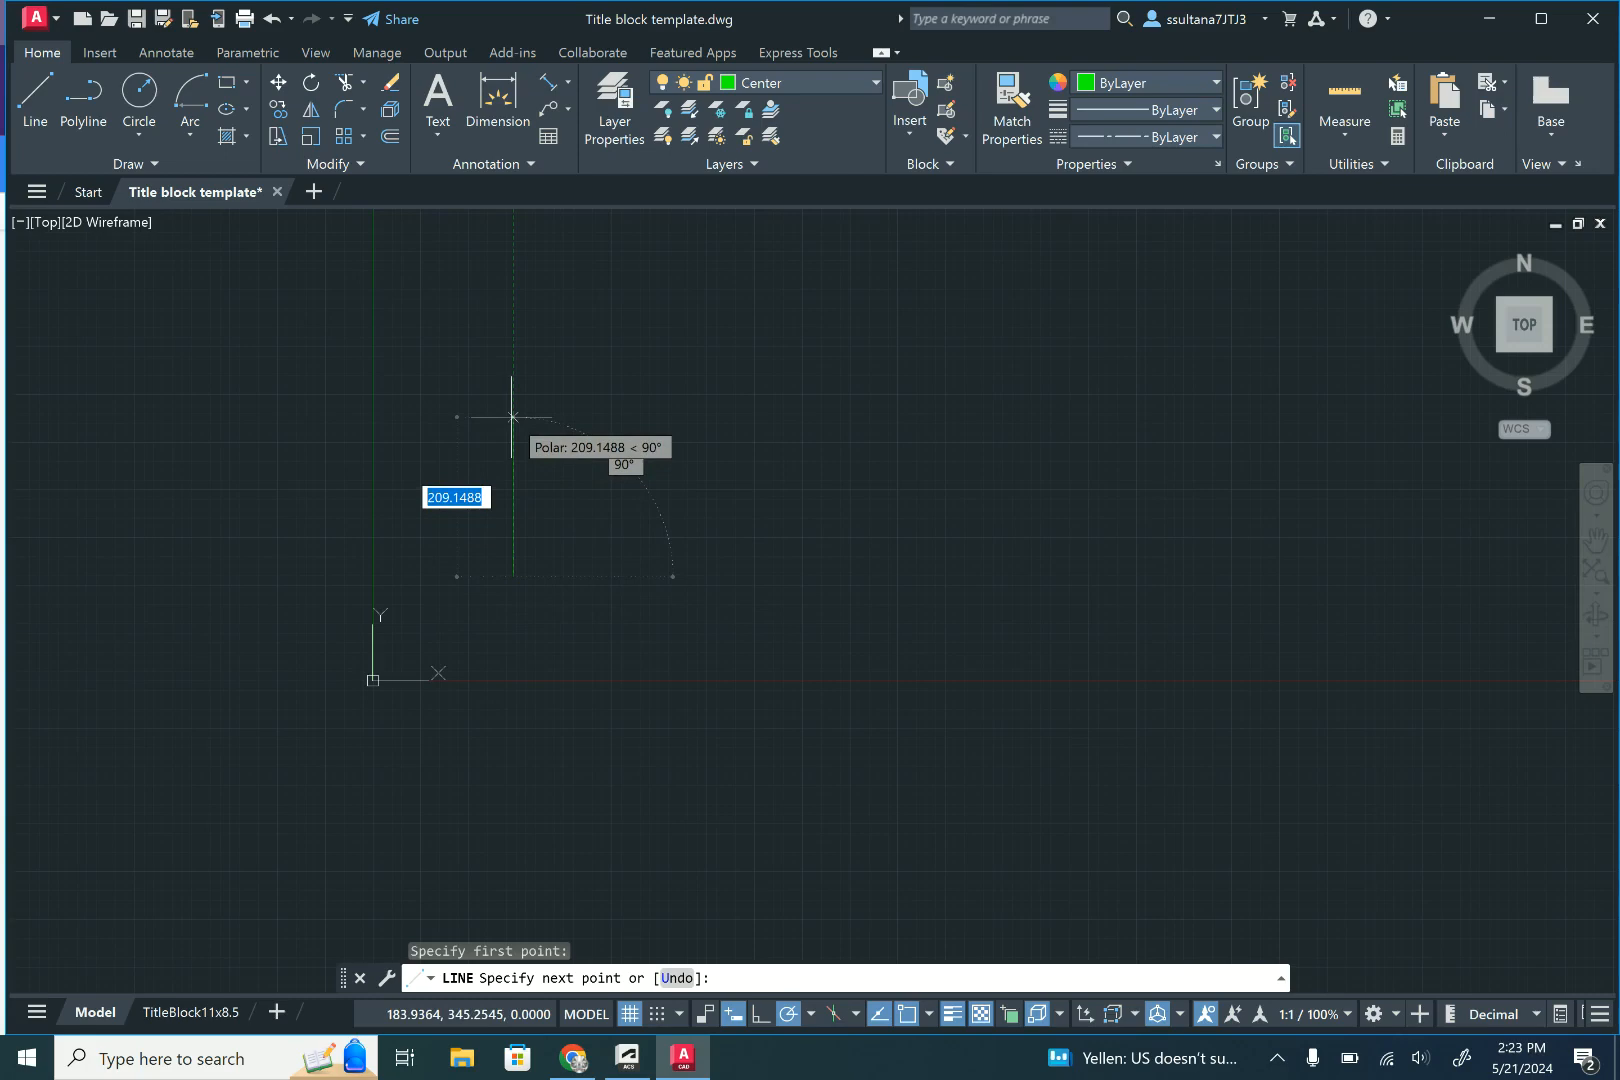
pyautogui.write('3')
pyautogui.press('Return')
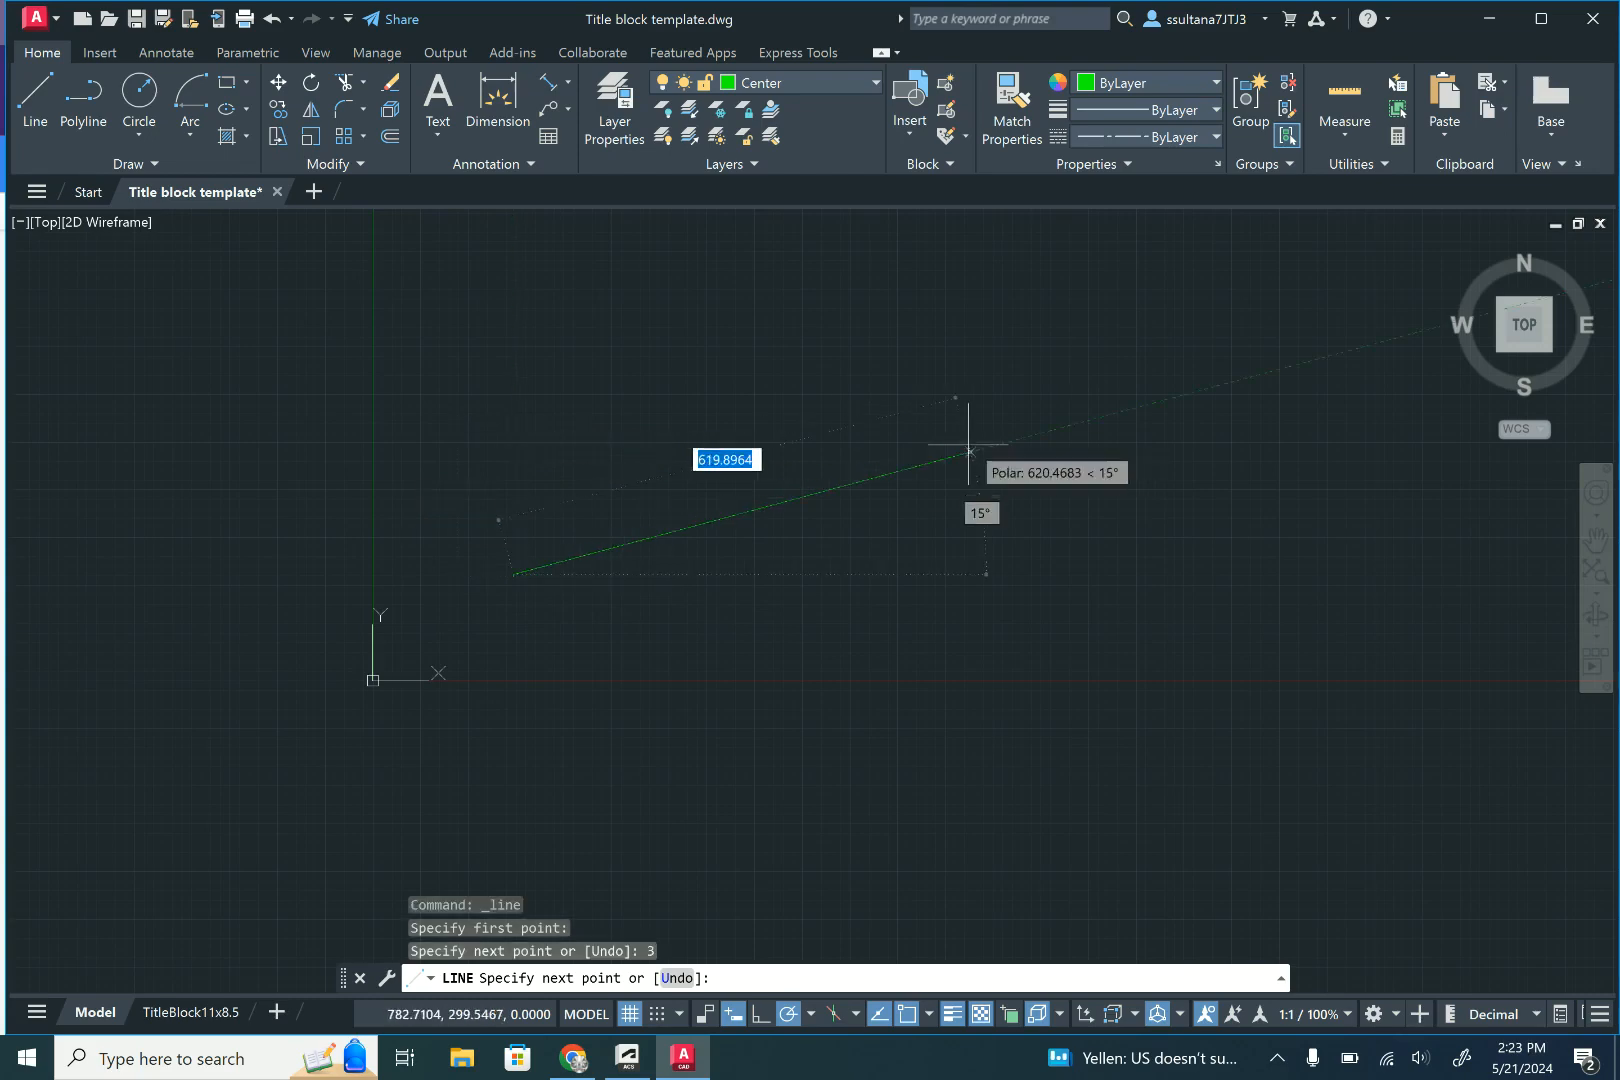
pyautogui.press('Return')
pyautogui.scroll(1, 526, 579)
pyautogui.scroll(5, 526, 579)
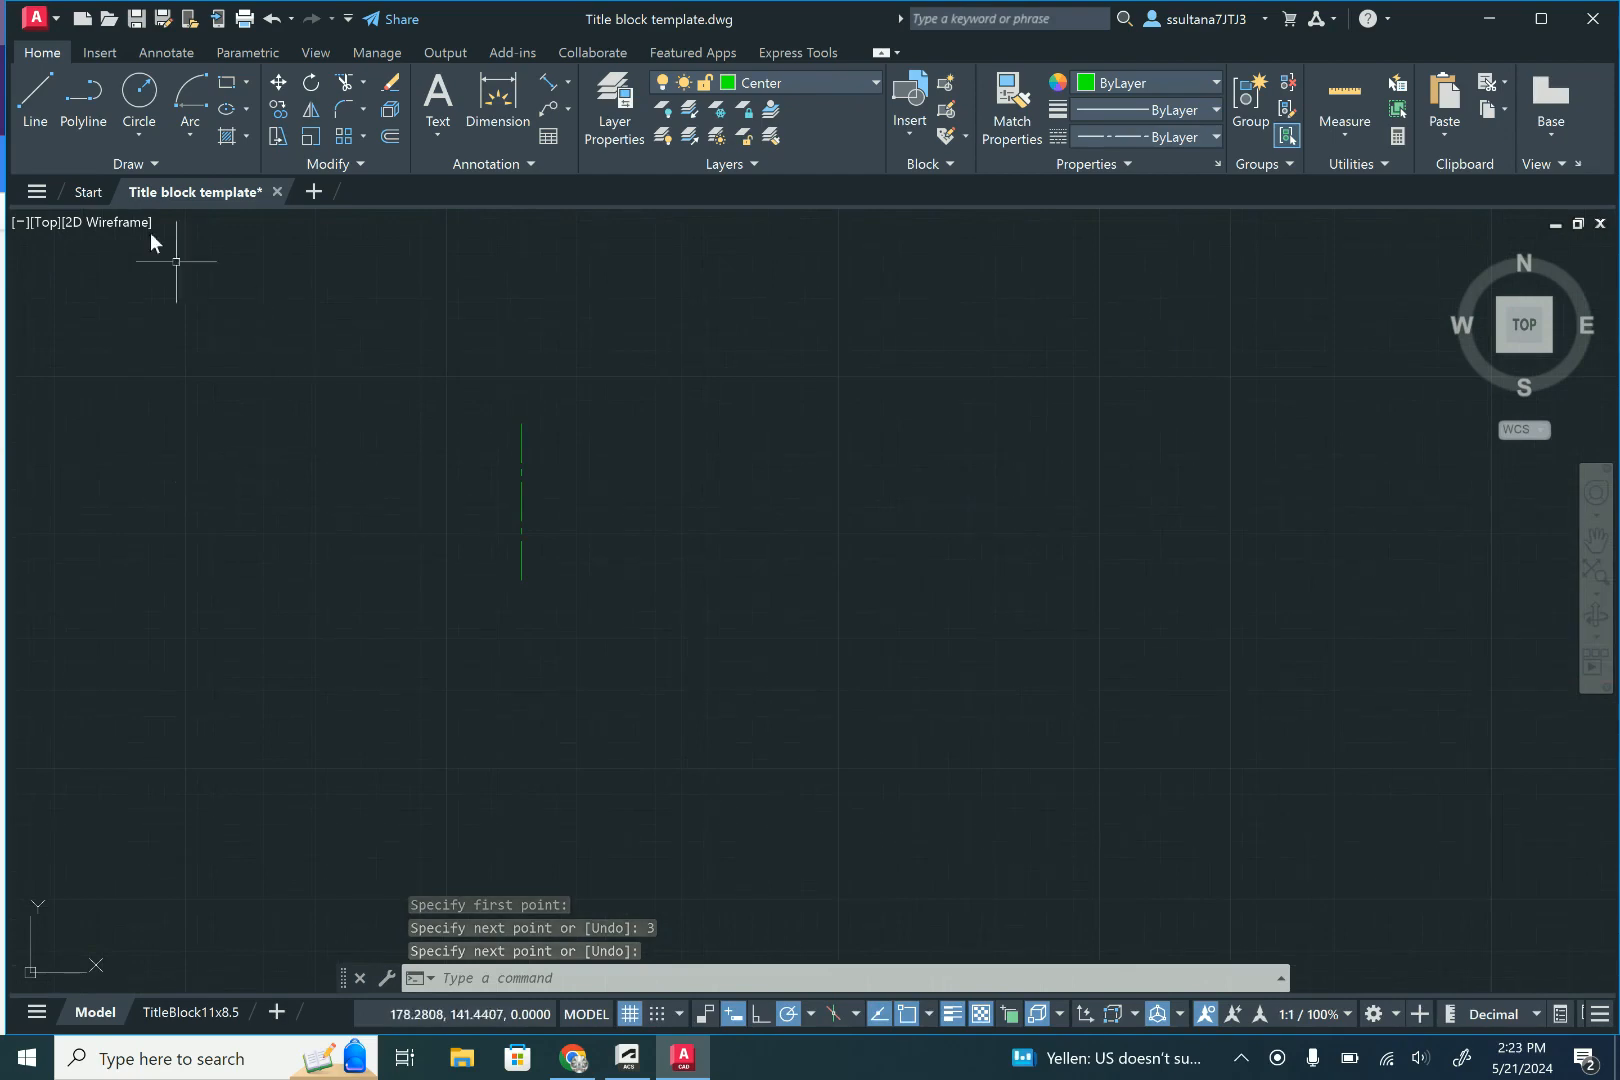
# - Offset the vertical centre line 1.75 to its right
pyautogui.click(46, 86)
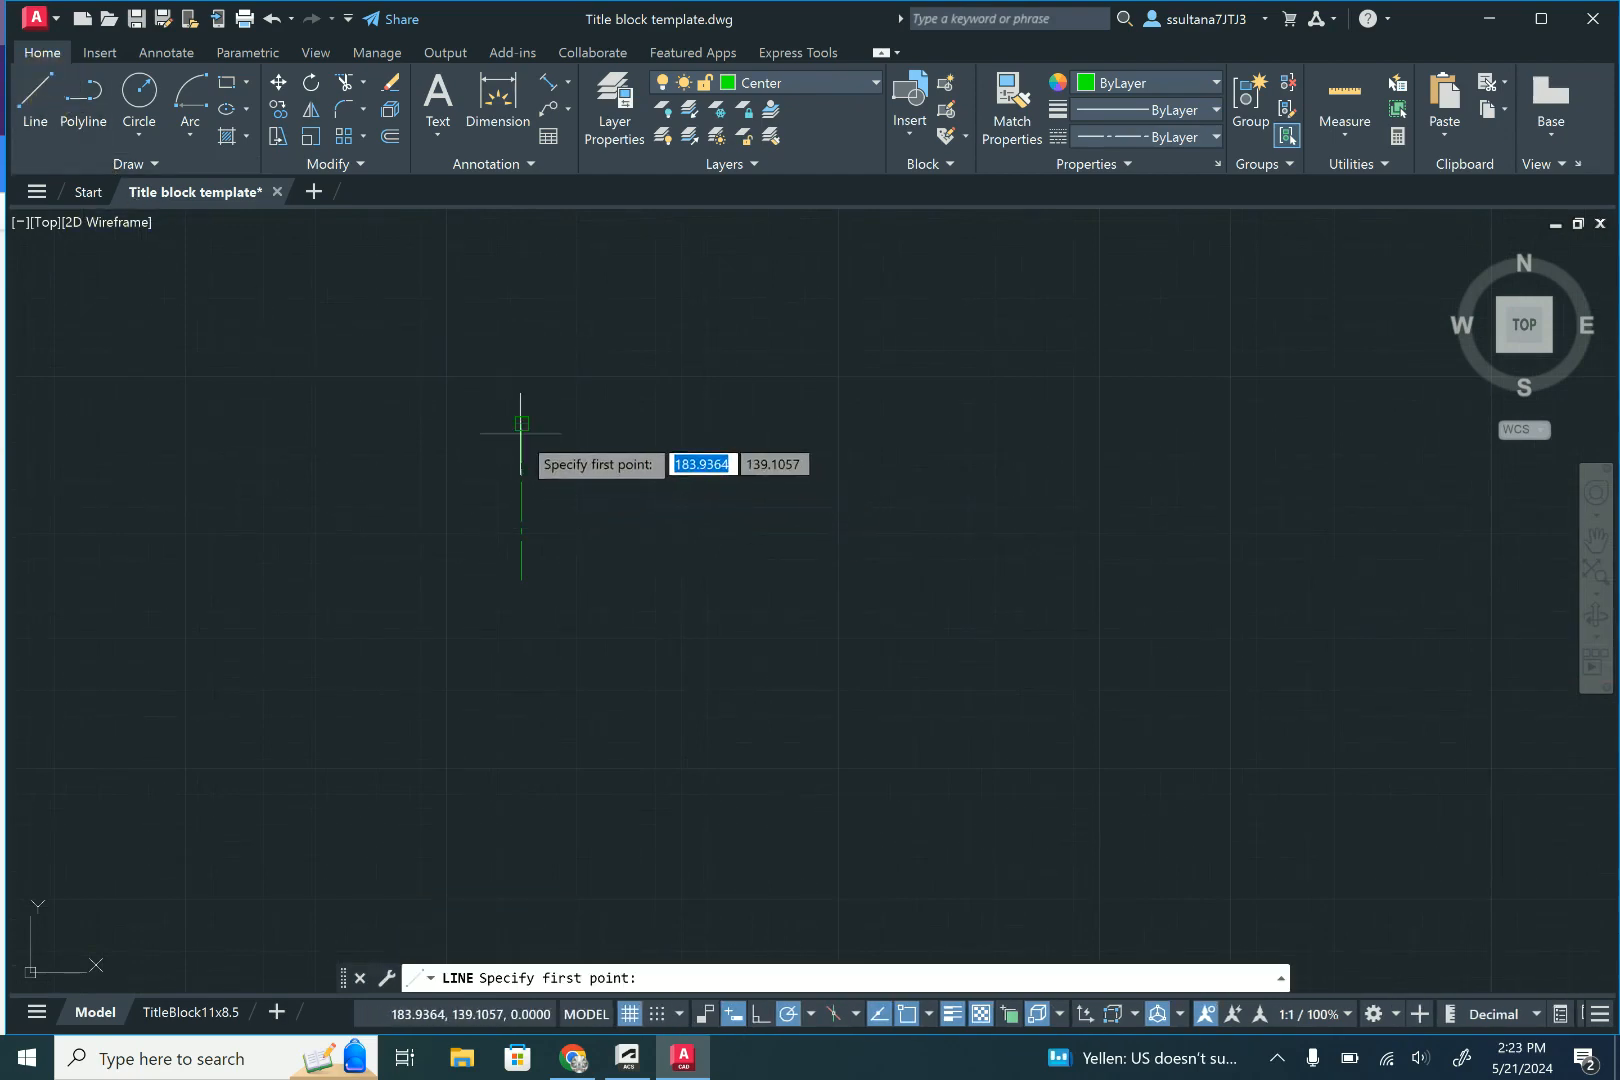
pyautogui.click(390, 135)
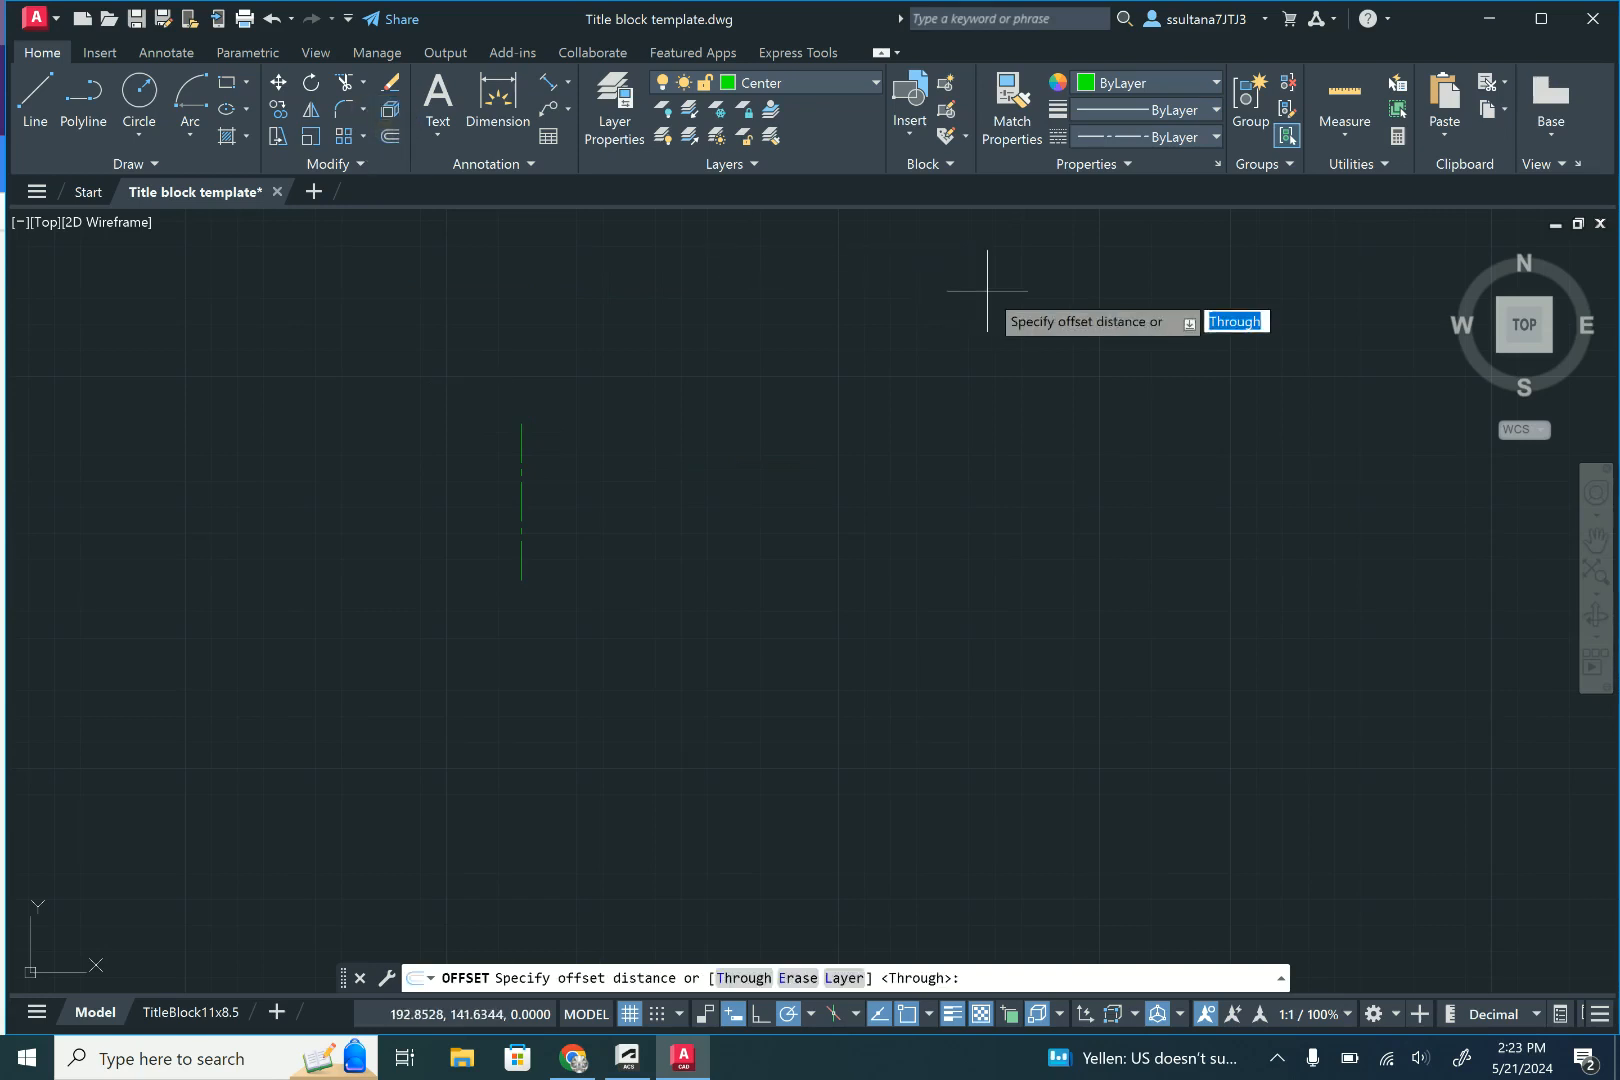
pyautogui.write('1.75')
pyautogui.press('Return')
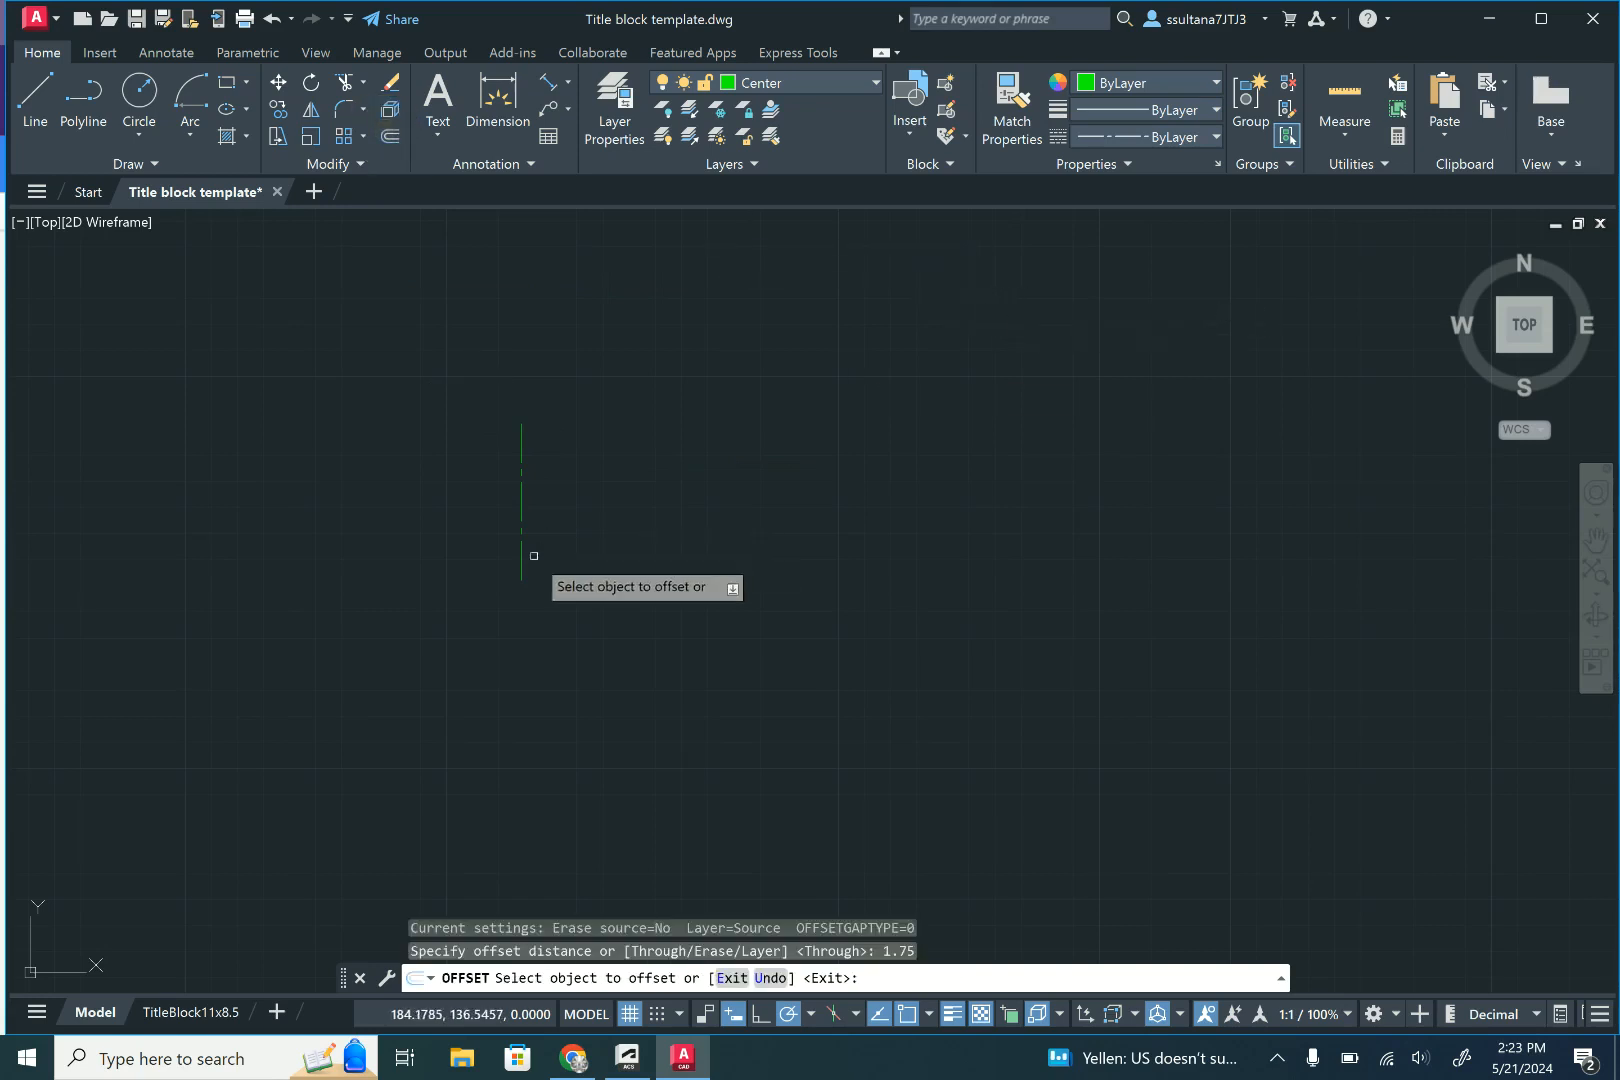
pyautogui.click(520, 507)
pyautogui.click(622, 494)
pyautogui.rightClick(626, 490)
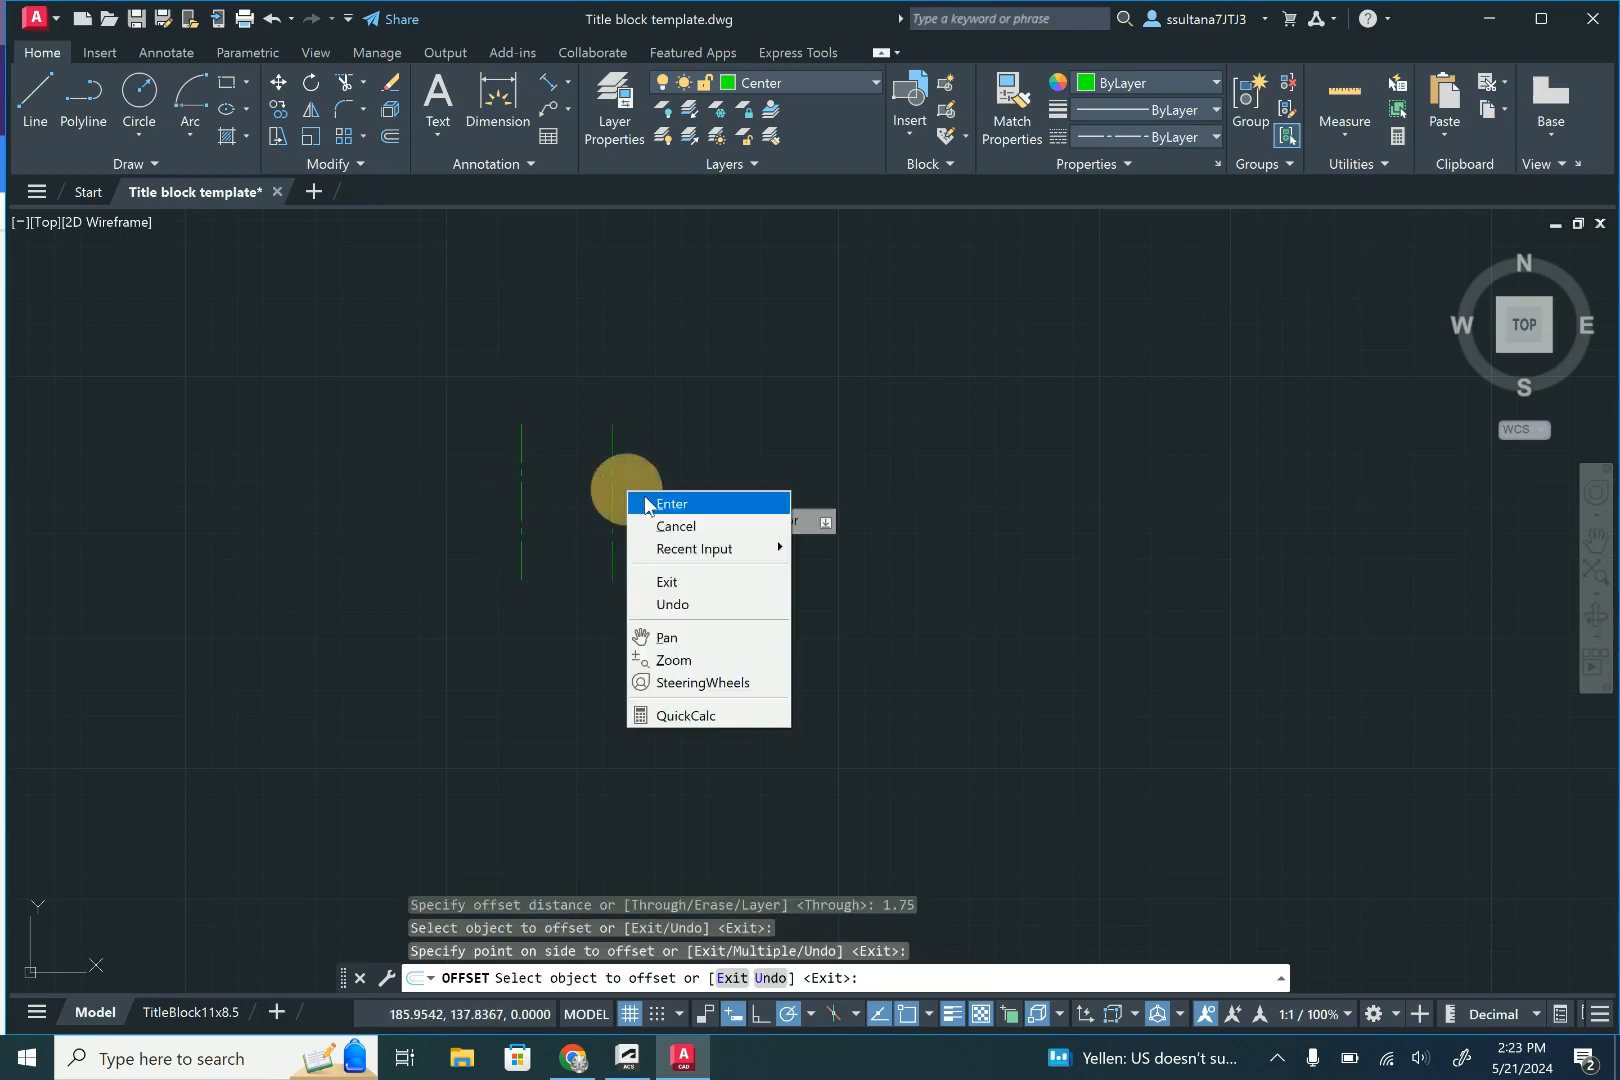
pyautogui.click(645, 499)
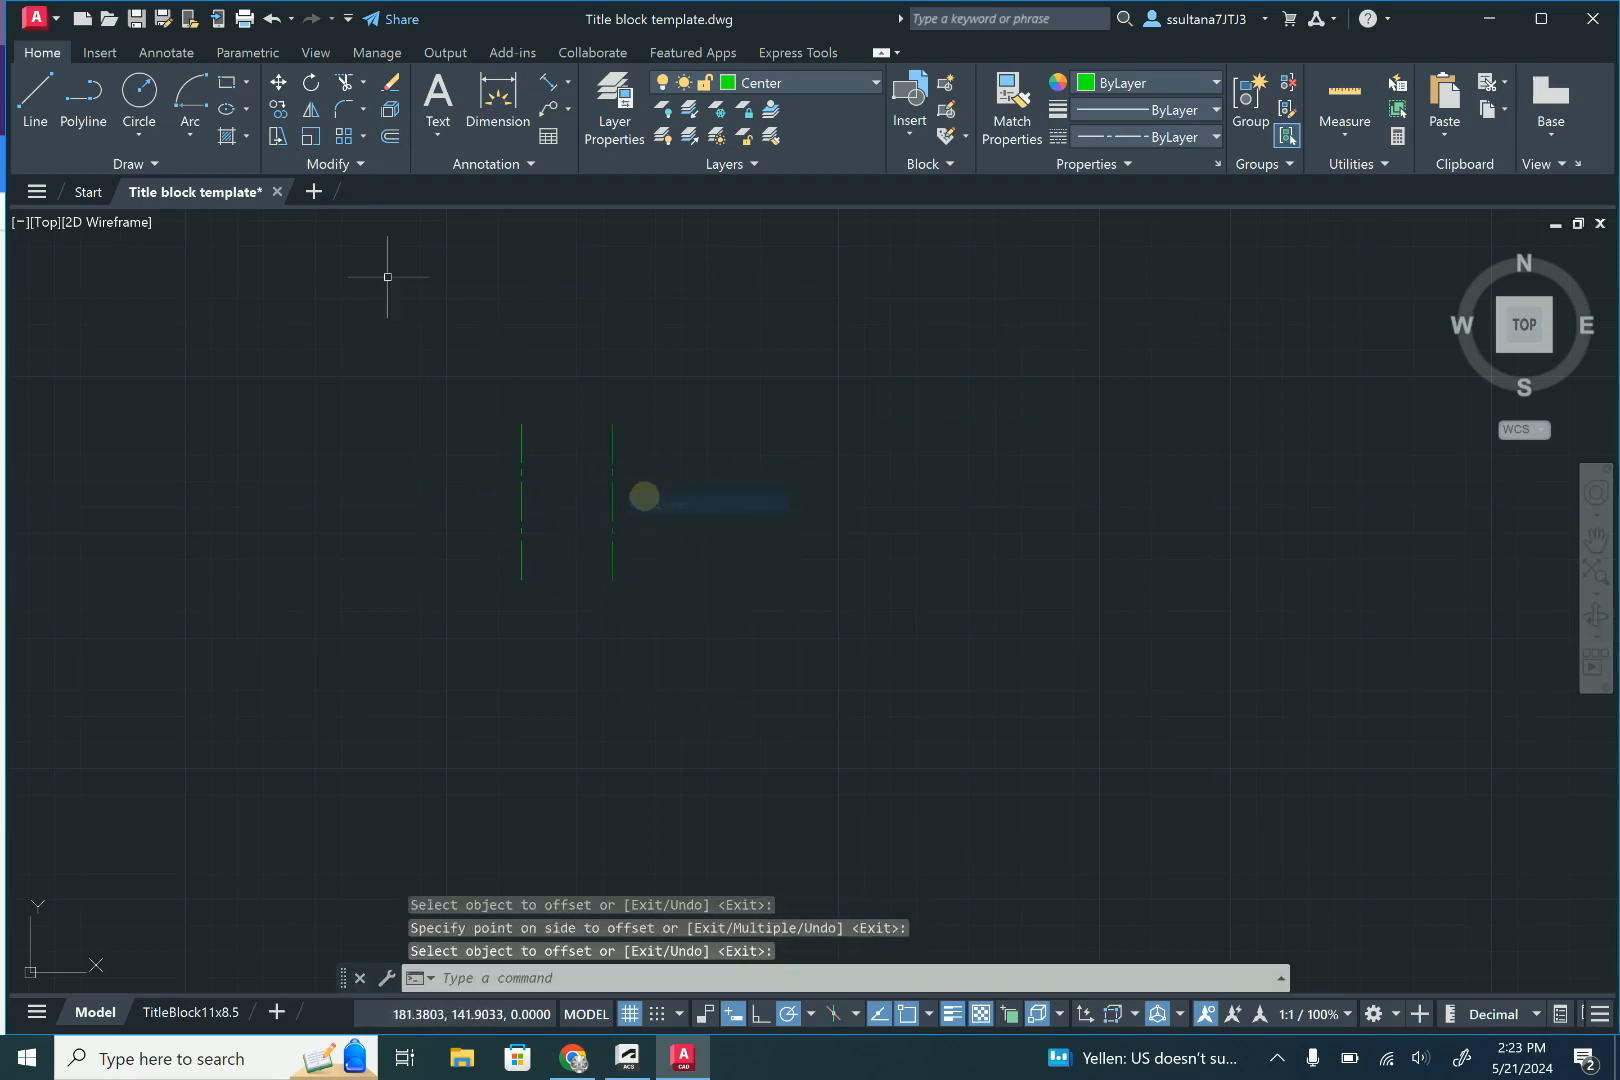
# - Draw a horizontal centre line joining the top endpoints of the two vertical lines
pyautogui.click(34, 100)
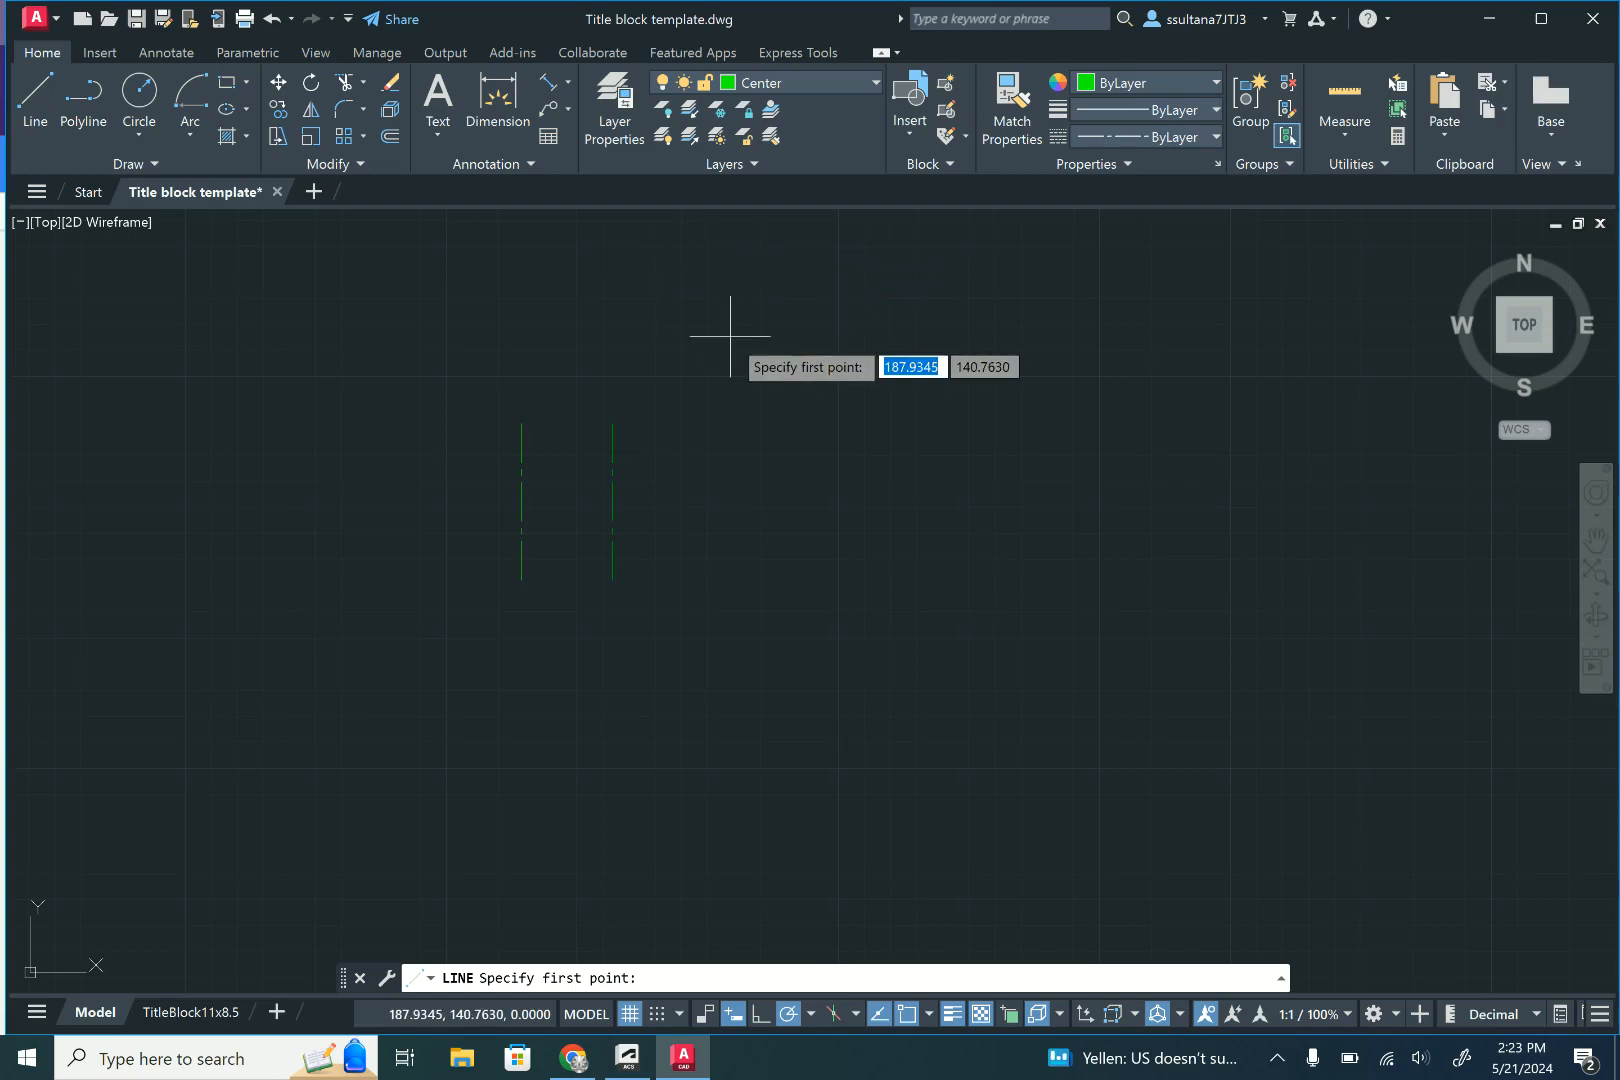
pyautogui.click(611, 426)
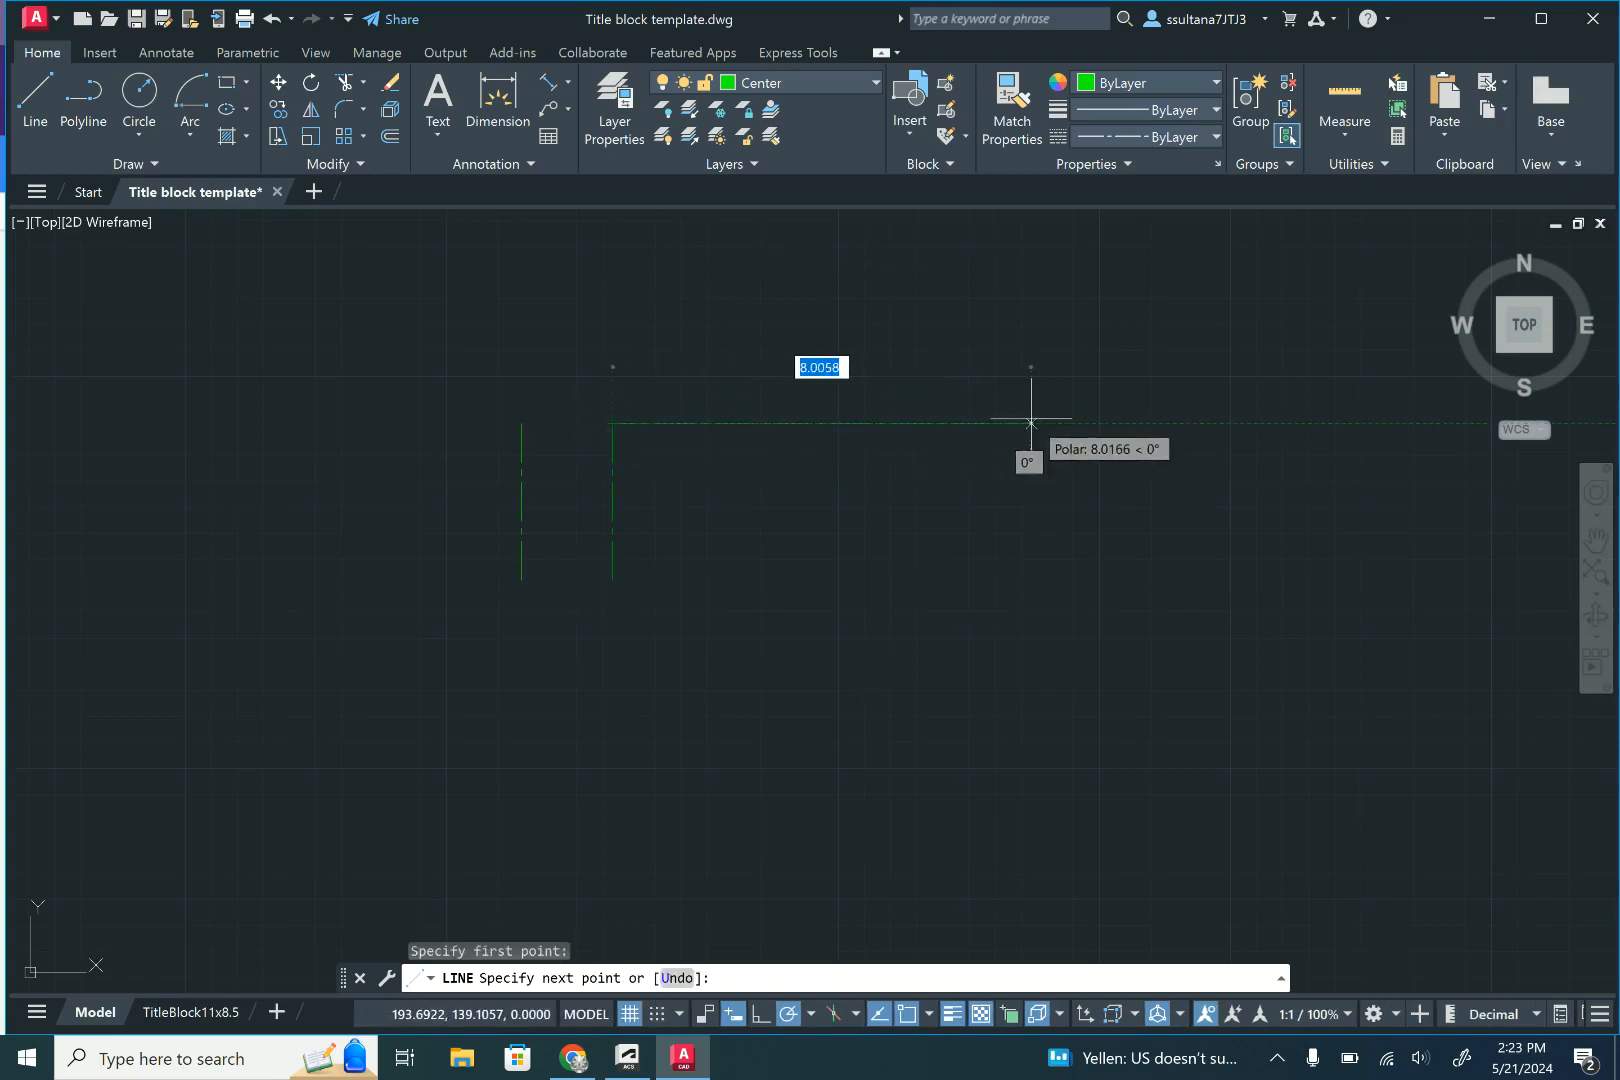
pyautogui.click(522, 424)
pyautogui.press('Escape')
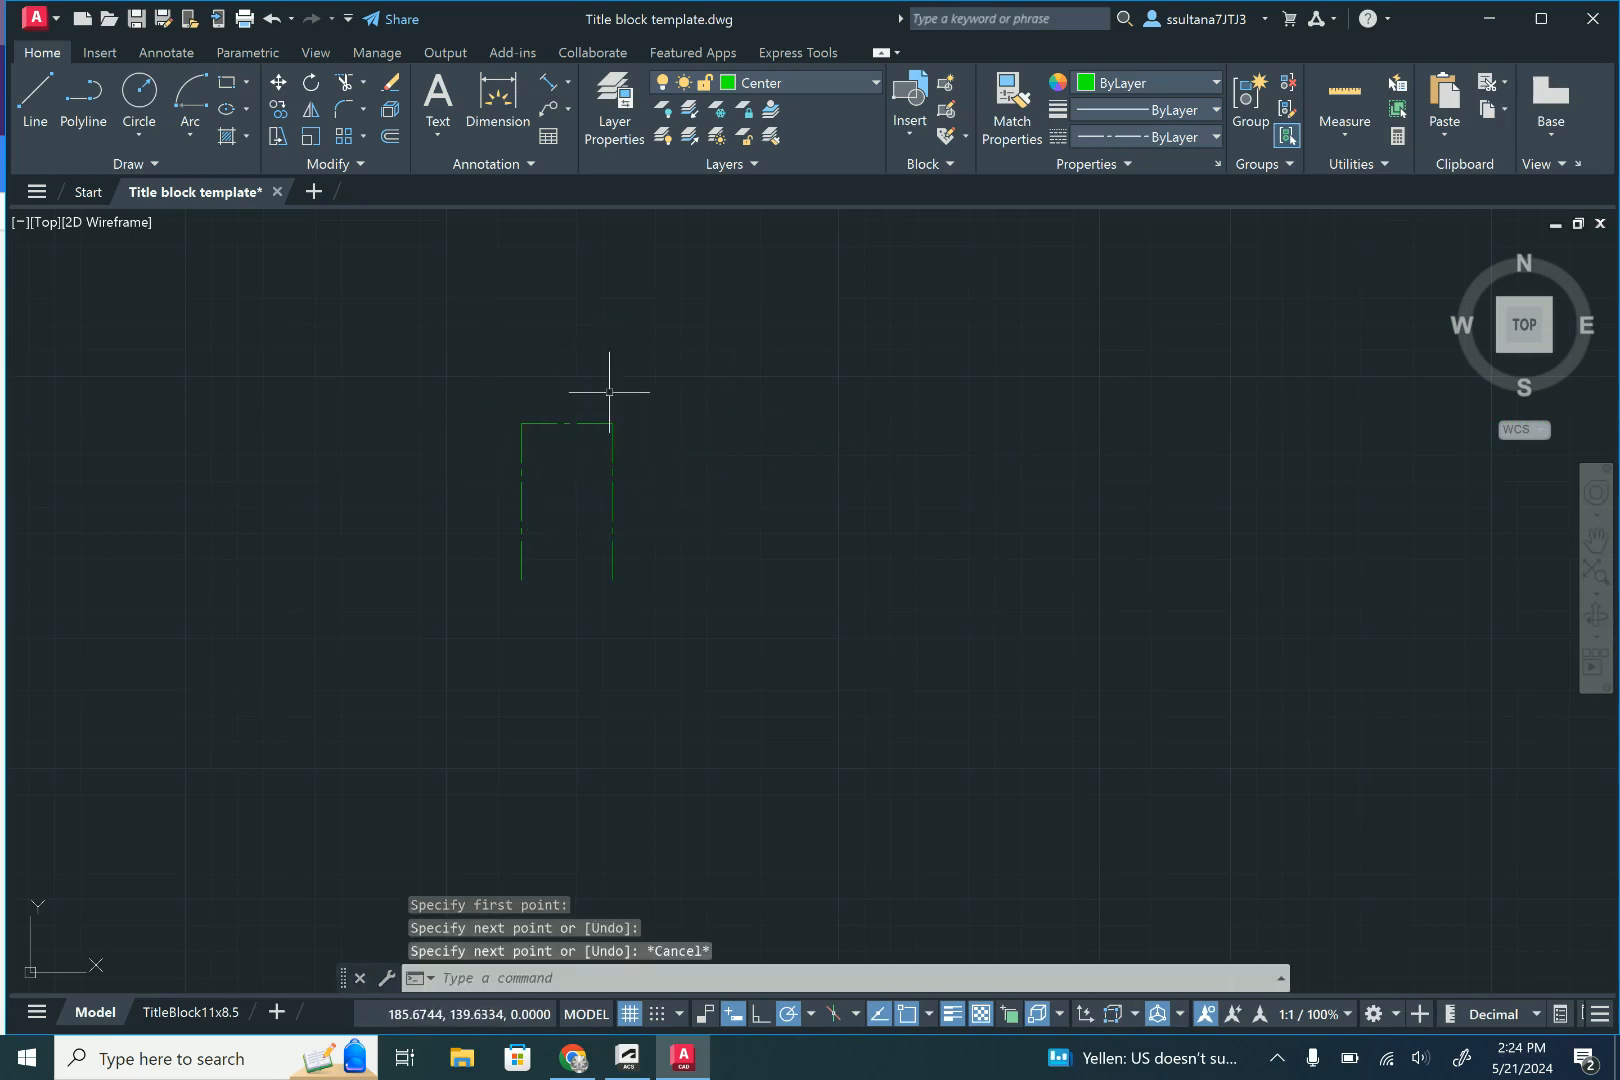
# - Offset the horizontal centre line 1.68 downward
pyautogui.click(390, 136)
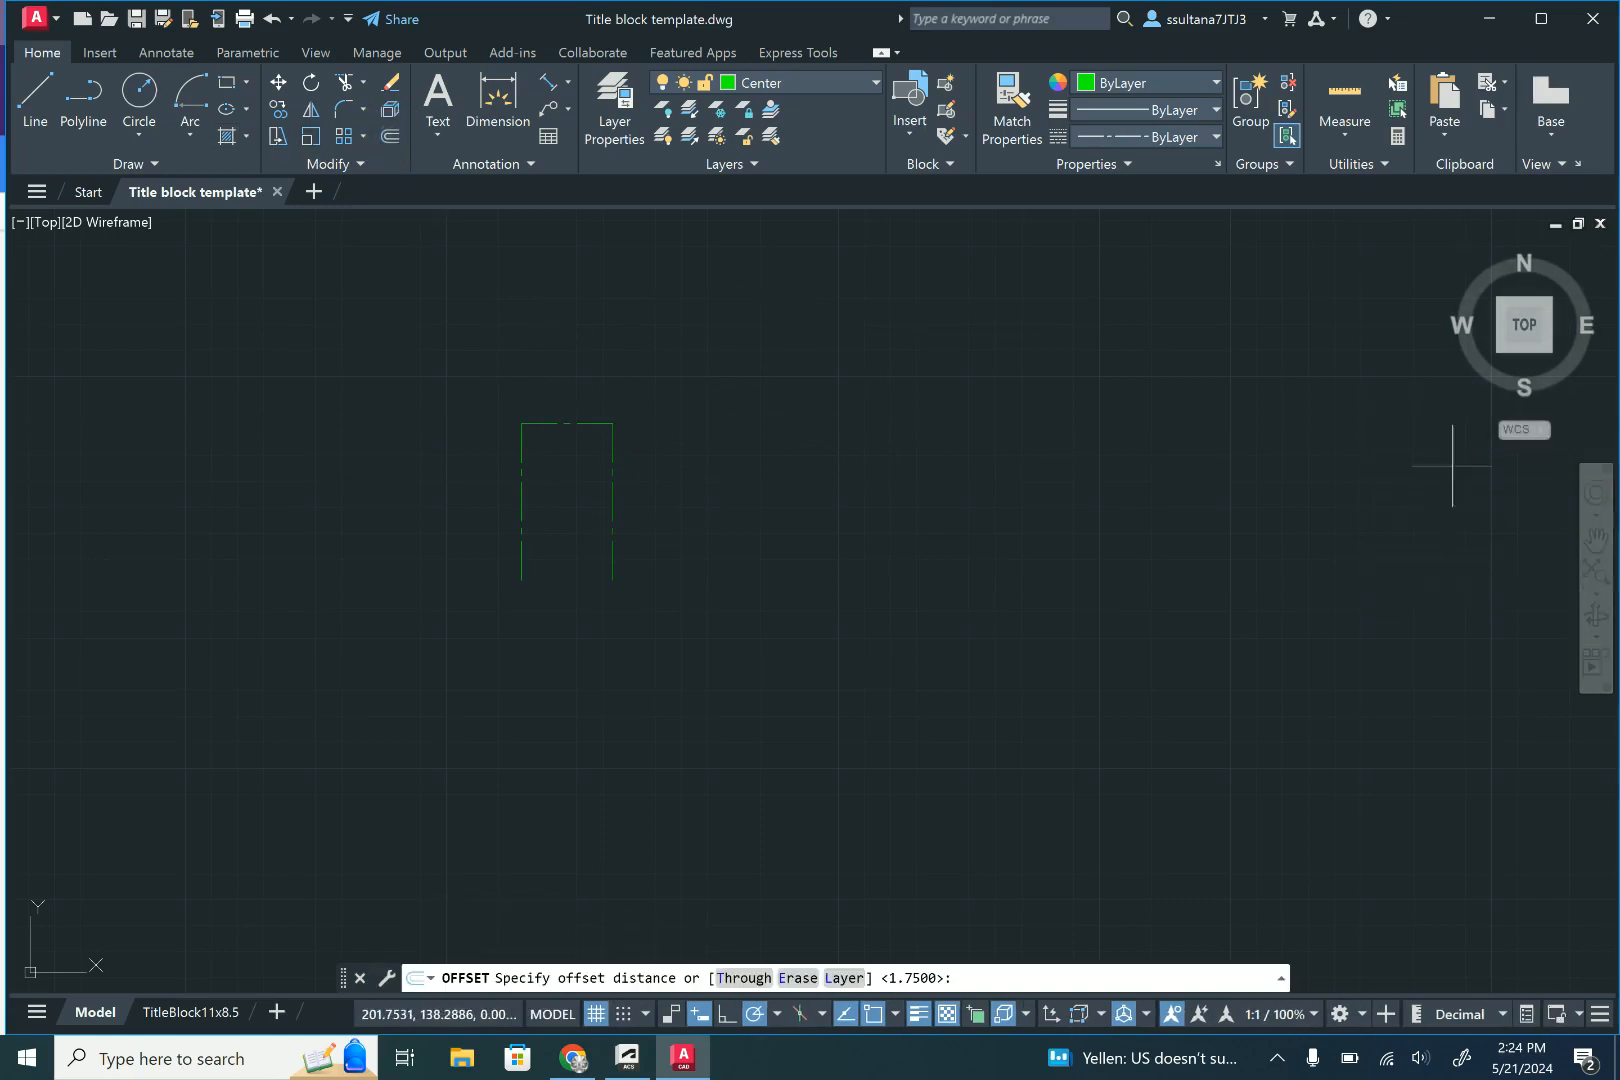
pyautogui.write('1.')
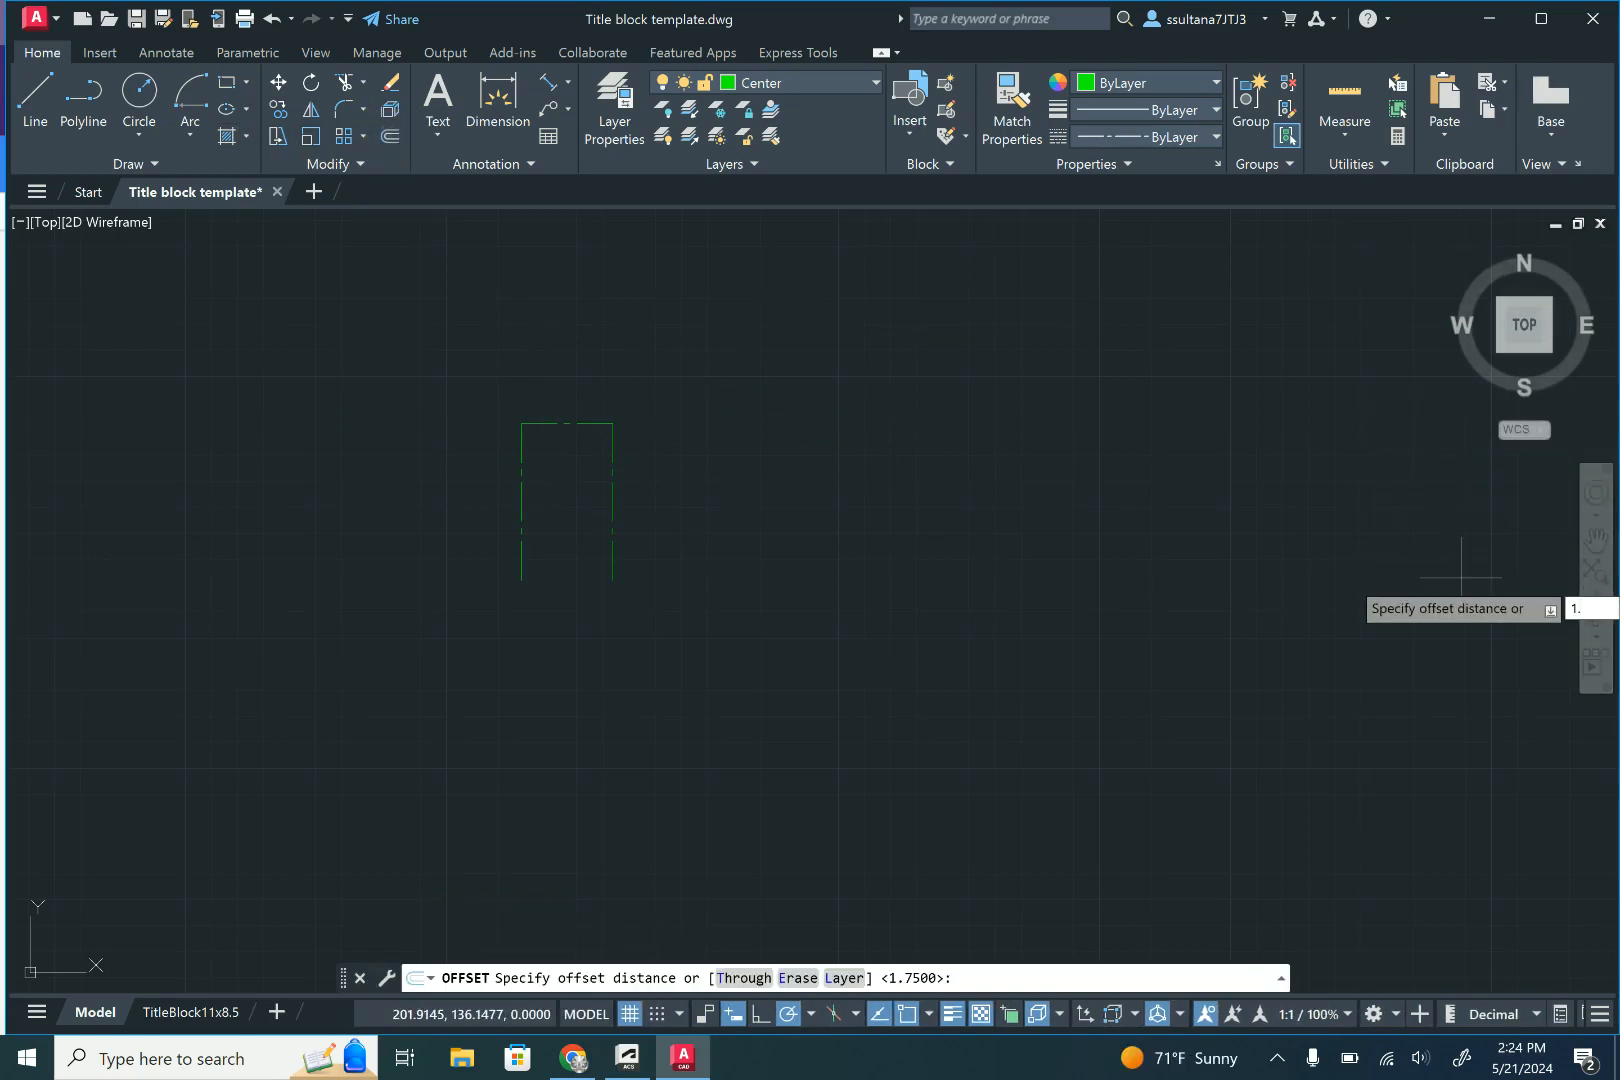
pyautogui.write('68')
pyautogui.press('Return')
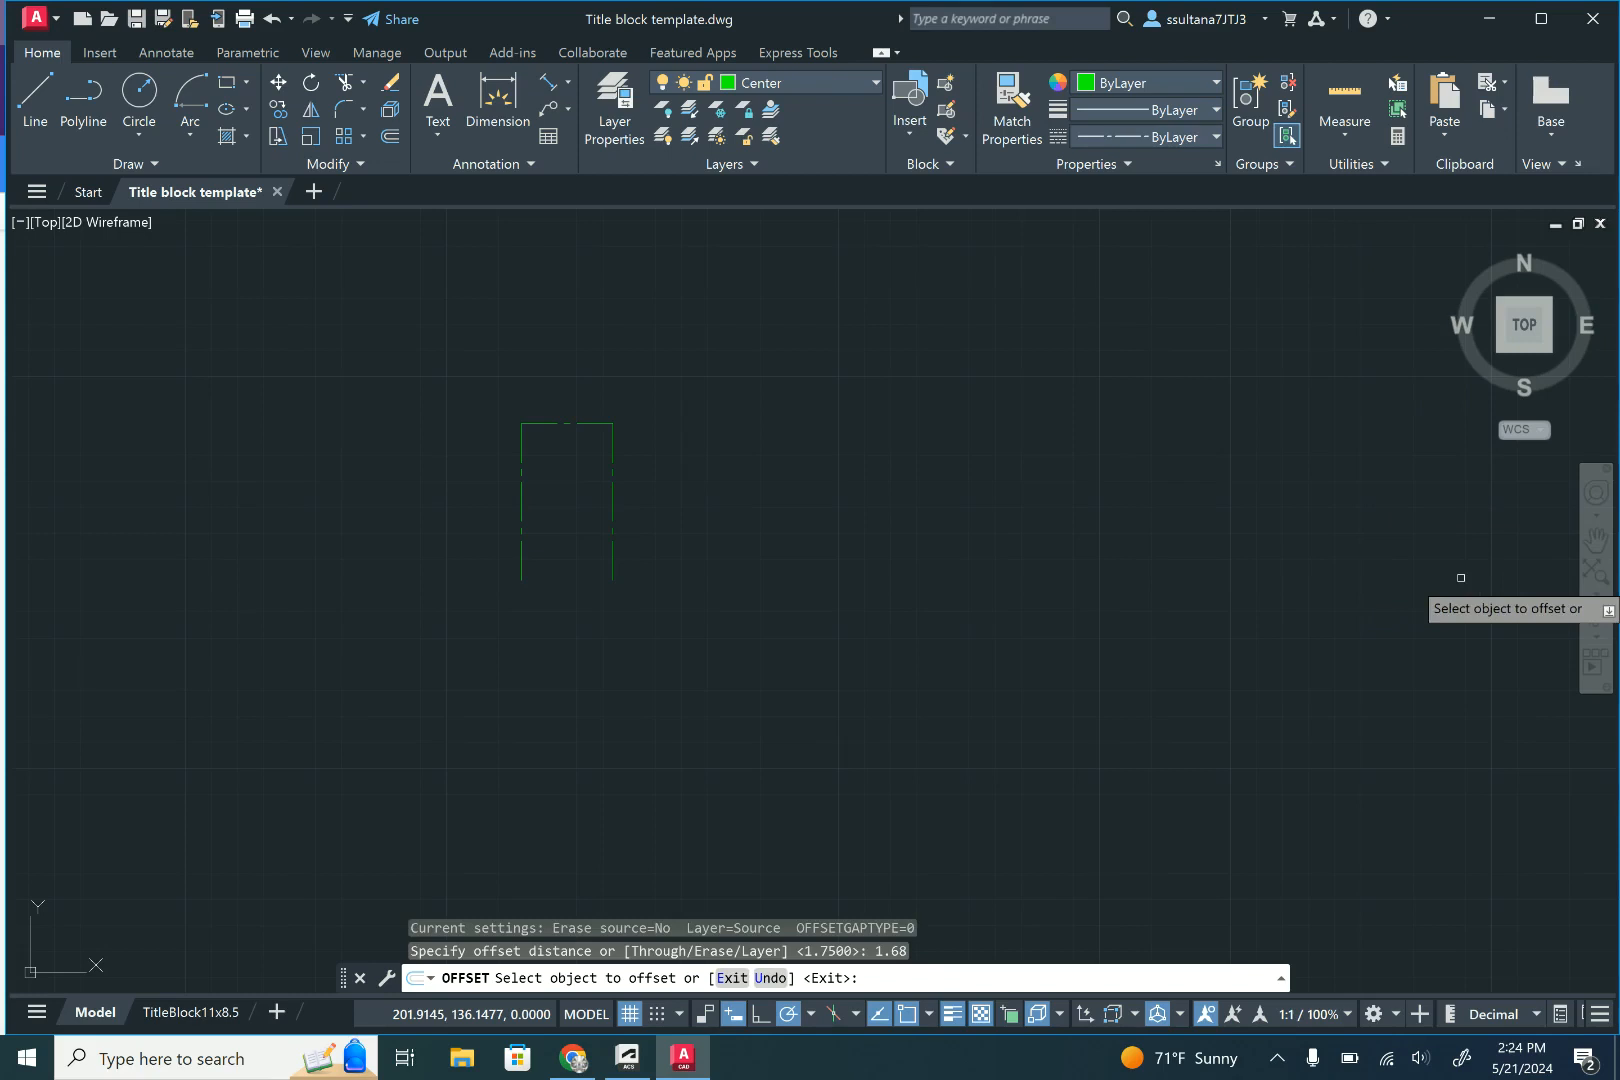
pyautogui.click(559, 424)
pyautogui.click(560, 468)
pyautogui.rightClick(661, 459)
pyautogui.click(672, 471)
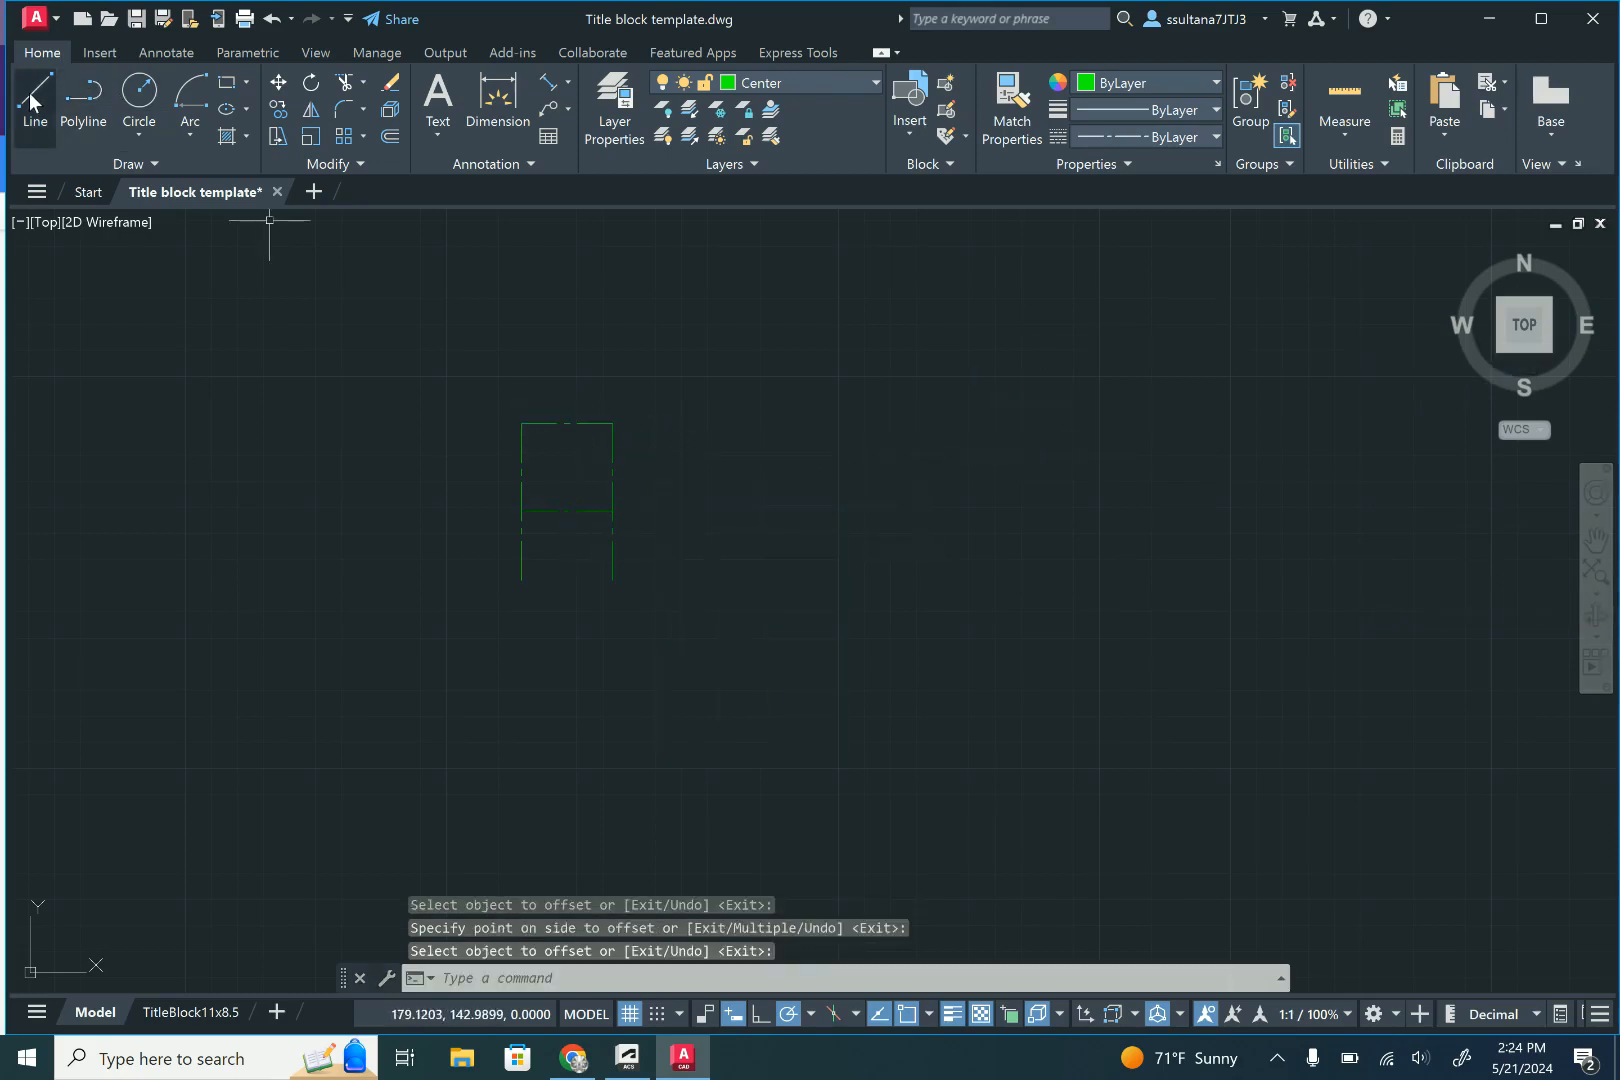
# - Draw a 7.12 long horizontal centre line to the right from the lower horizontal line's right endpoint
pyautogui.click(33, 100)
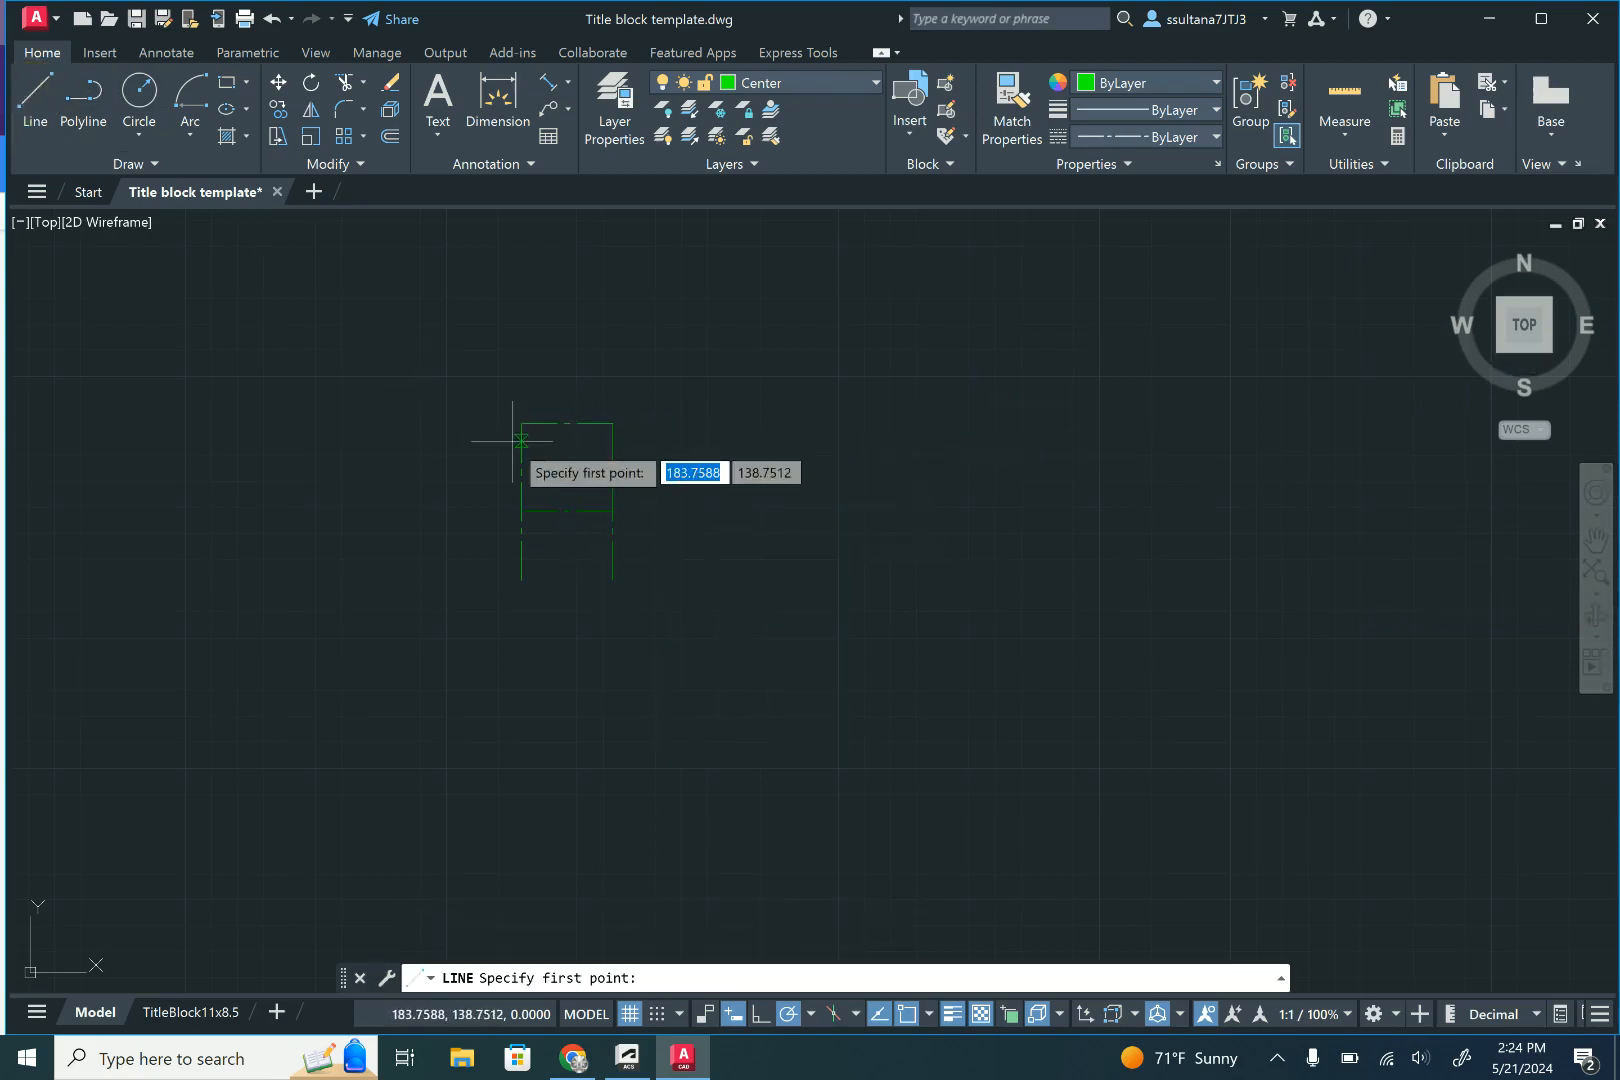
pyautogui.click(612, 511)
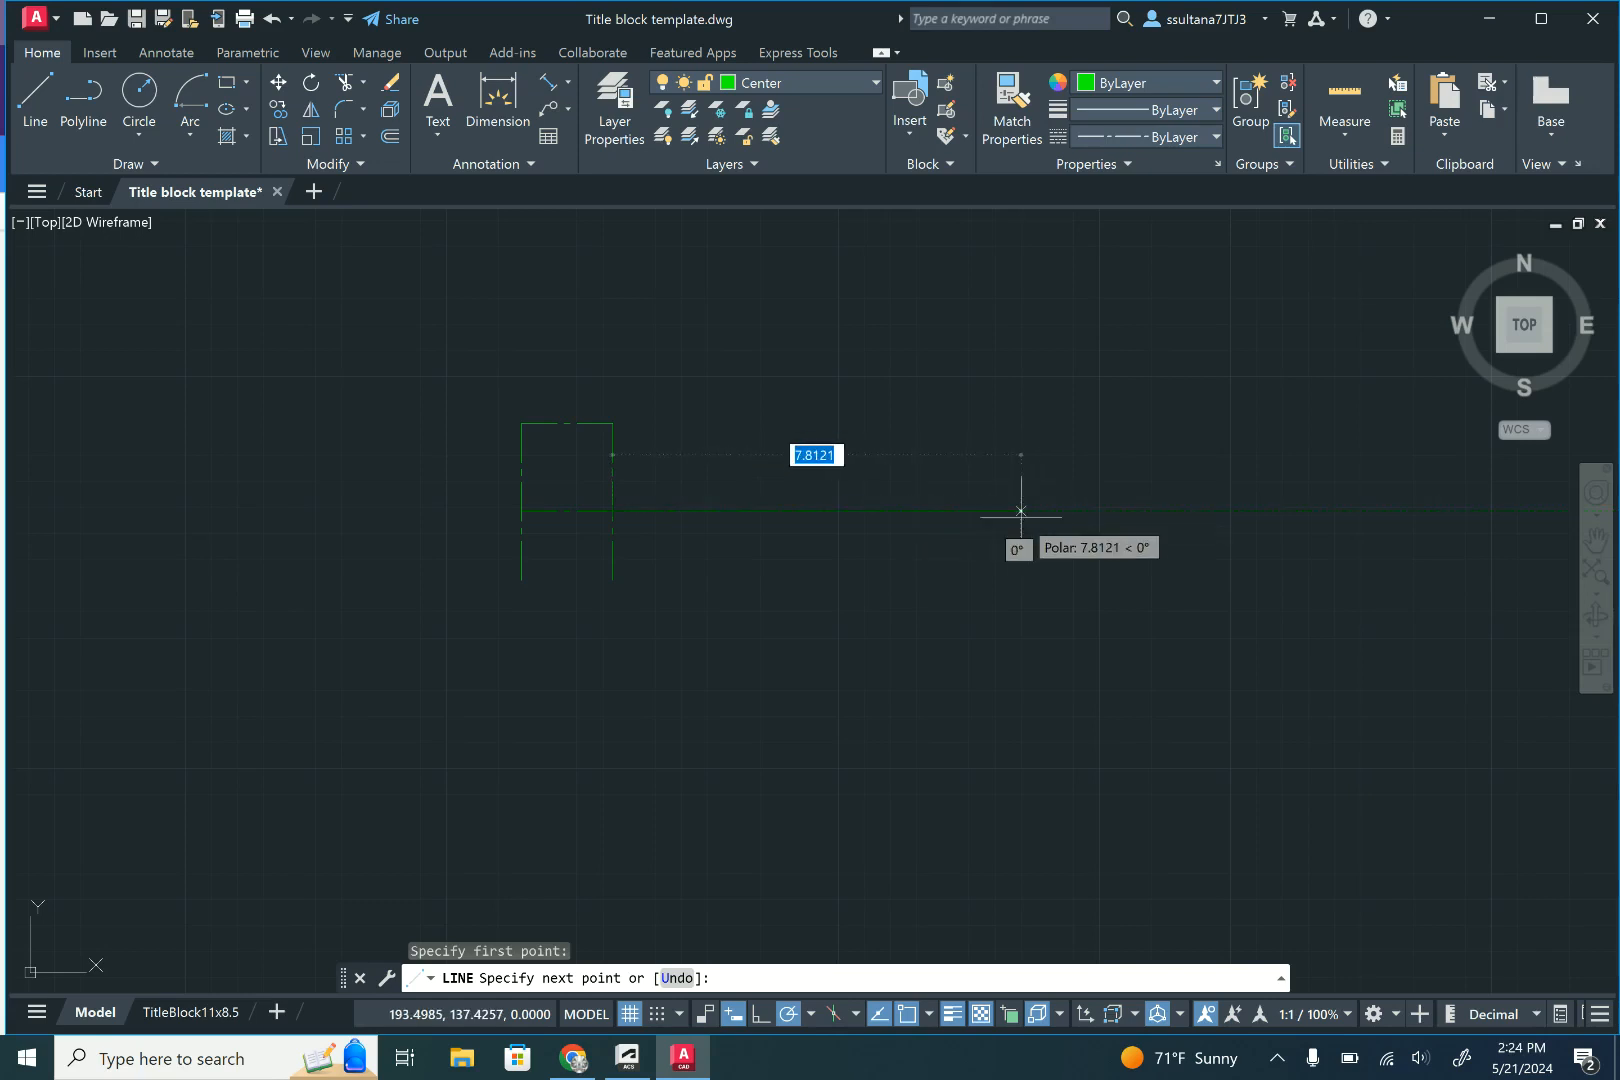
pyautogui.write('7.')
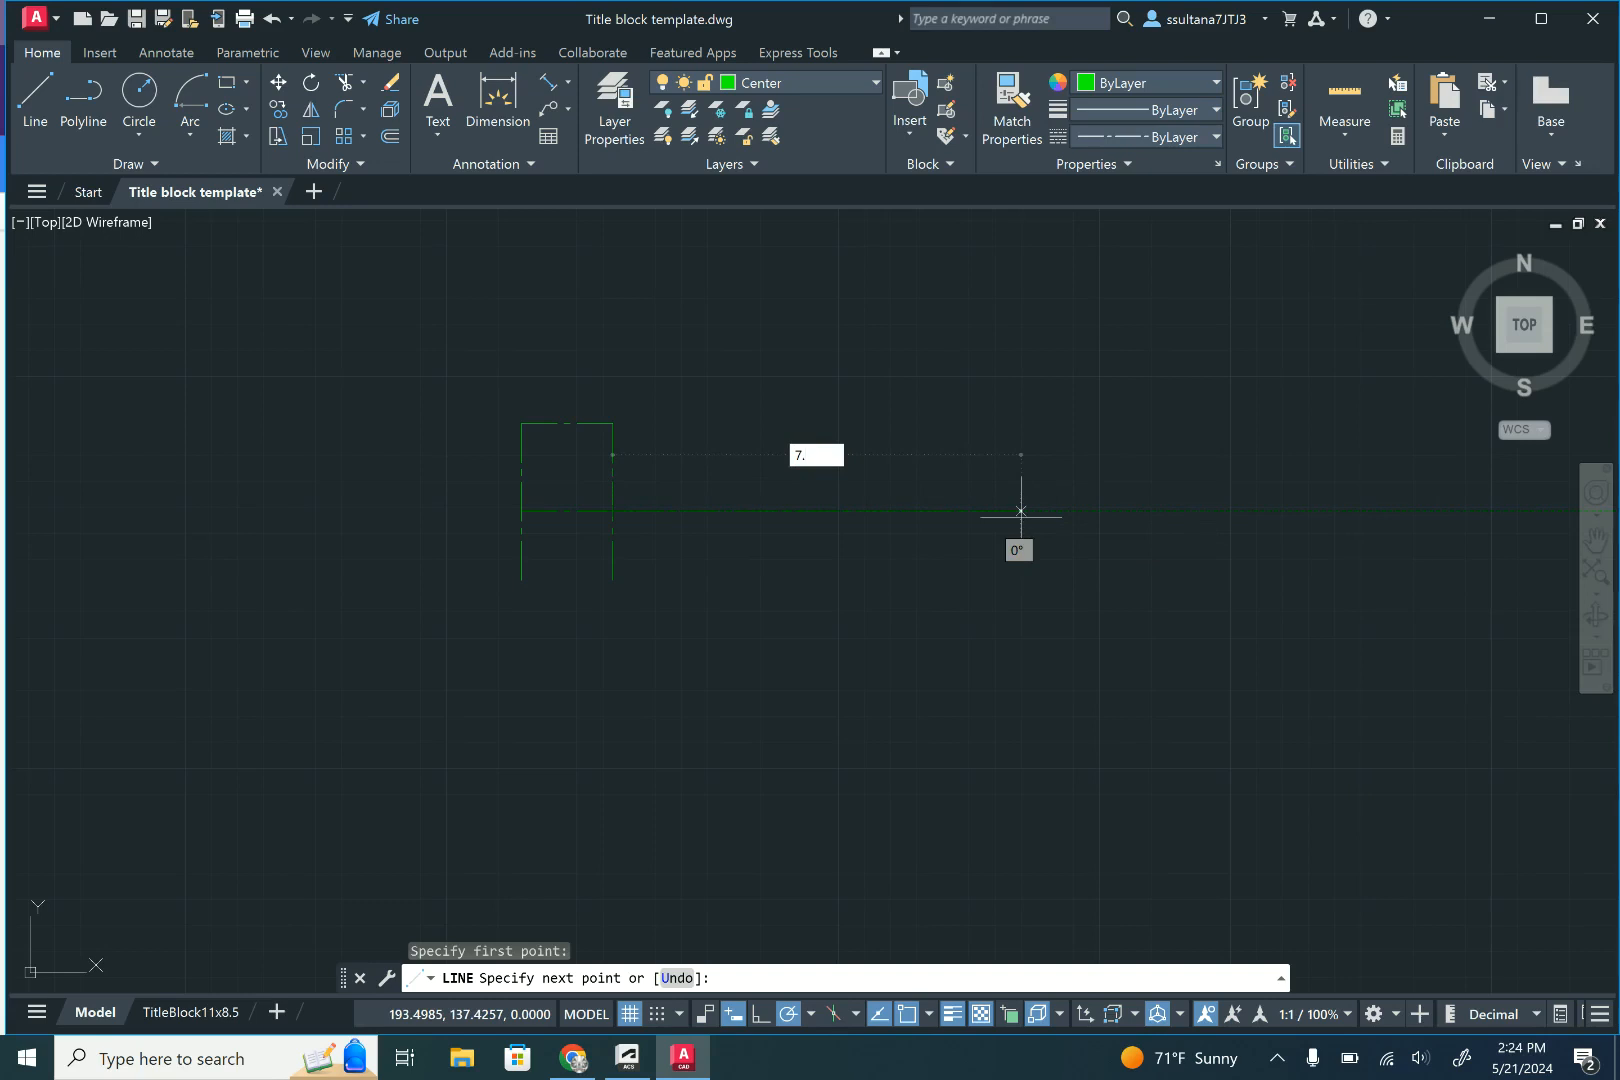
pyautogui.write('12')
pyautogui.press('Return')
pyautogui.press('Return')
# - Offset the second vertical centre line 7.12 to the right, at the far end of the long horizontal line
pyautogui.write('o')
pyautogui.press('Return')
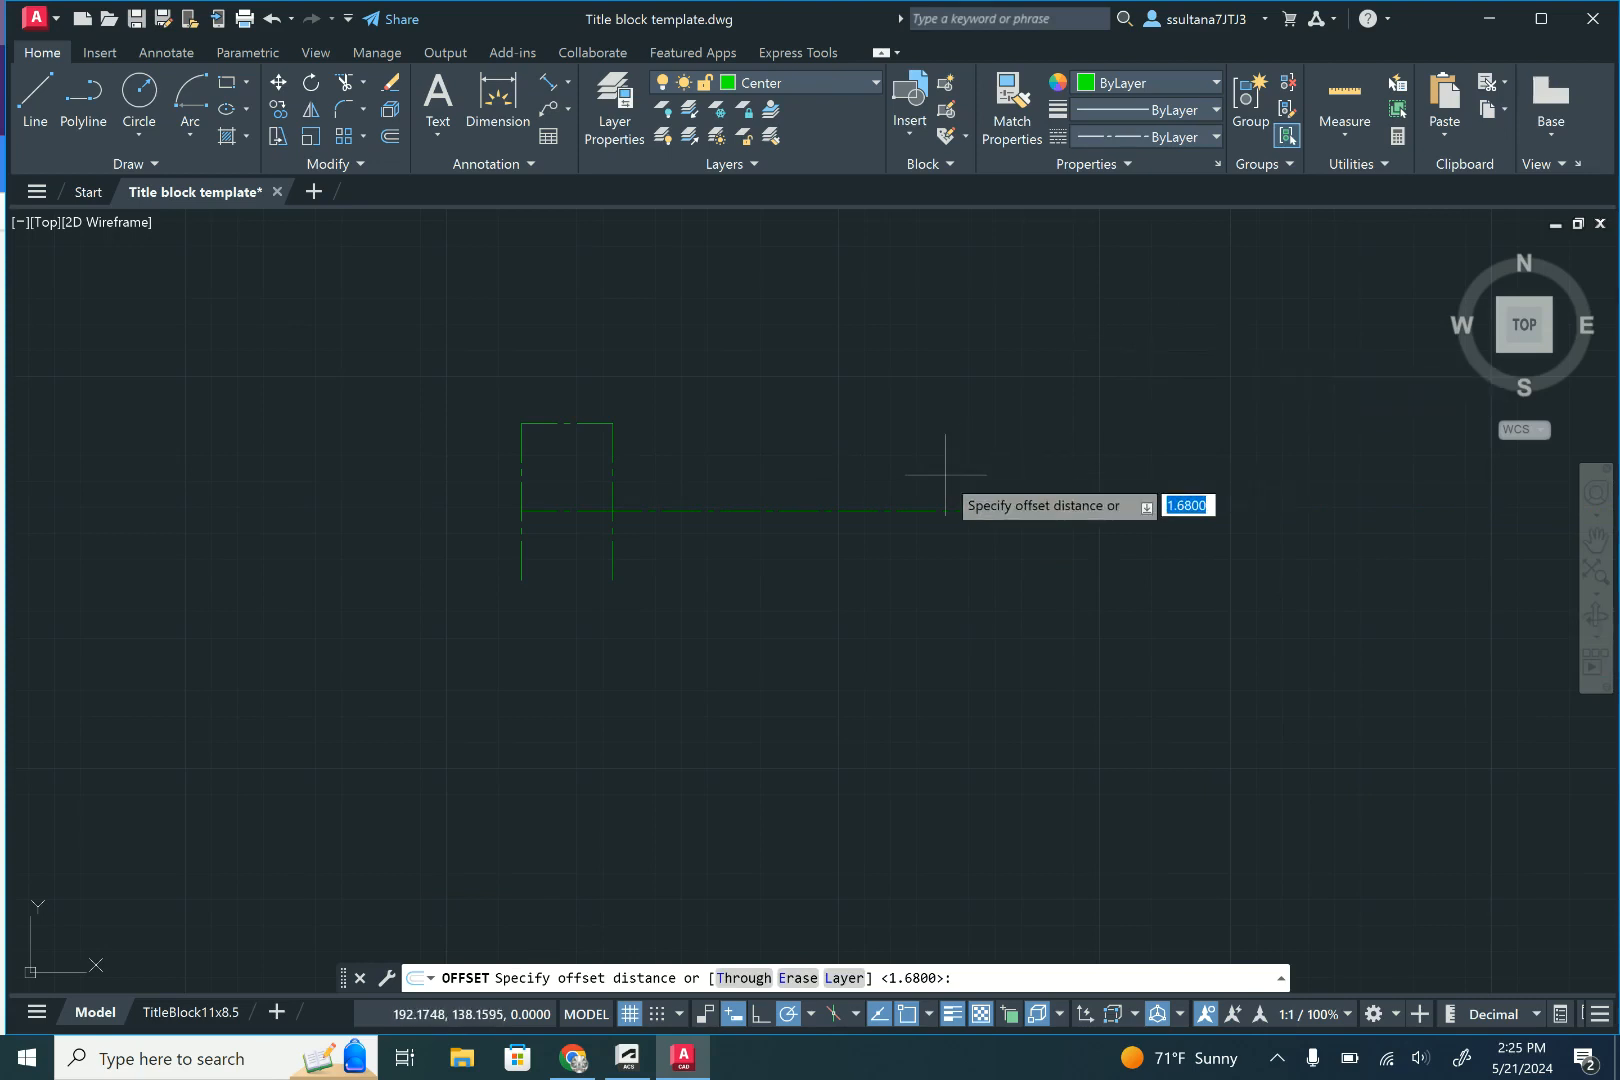
pyautogui.write('7.12')
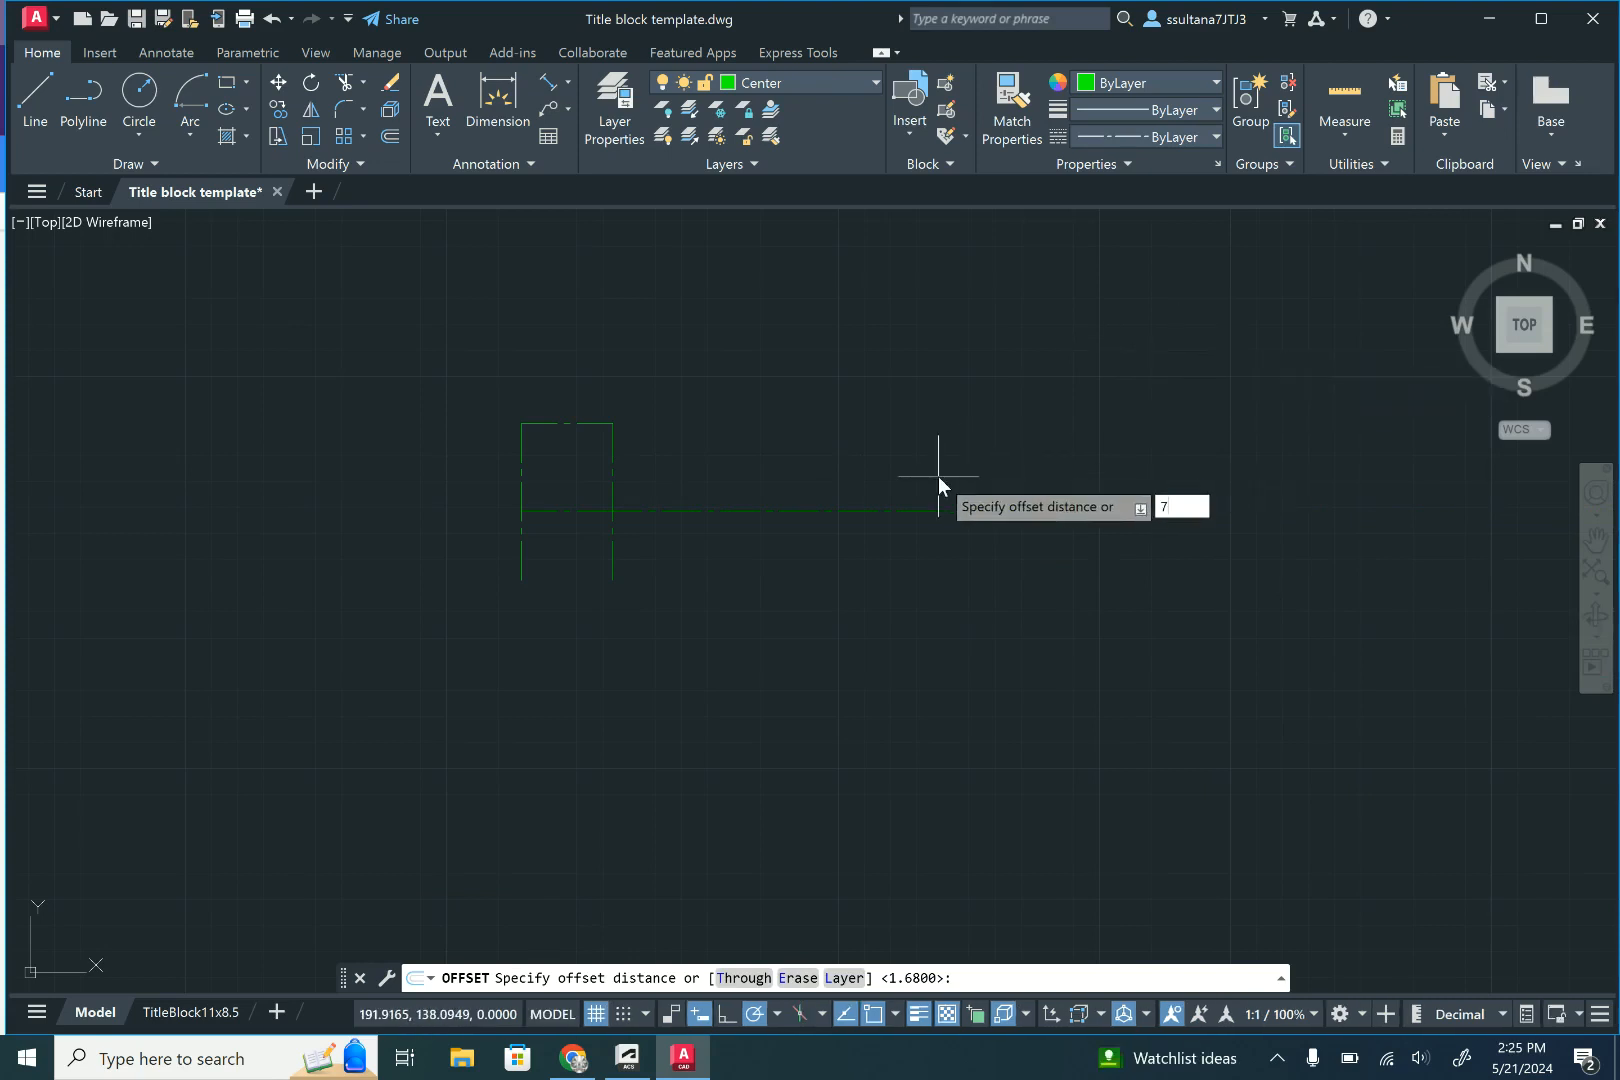
pyautogui.press('Return')
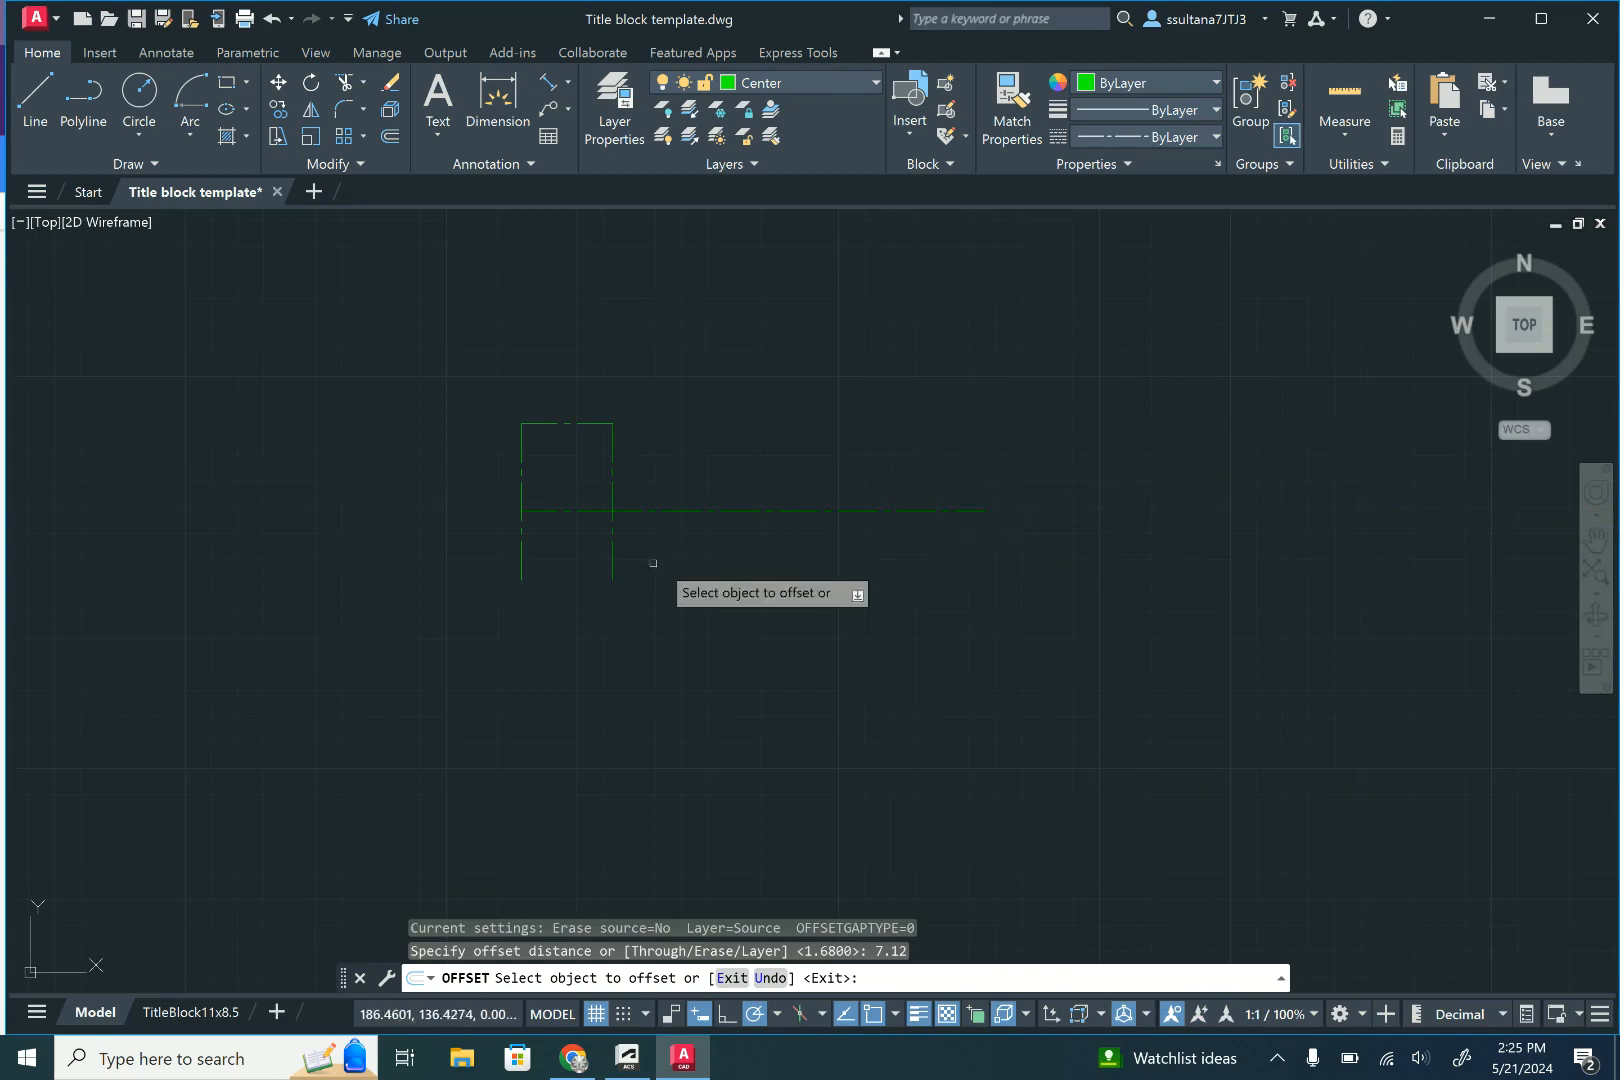
pyautogui.click(611, 557)
pyautogui.rightClick(873, 539)
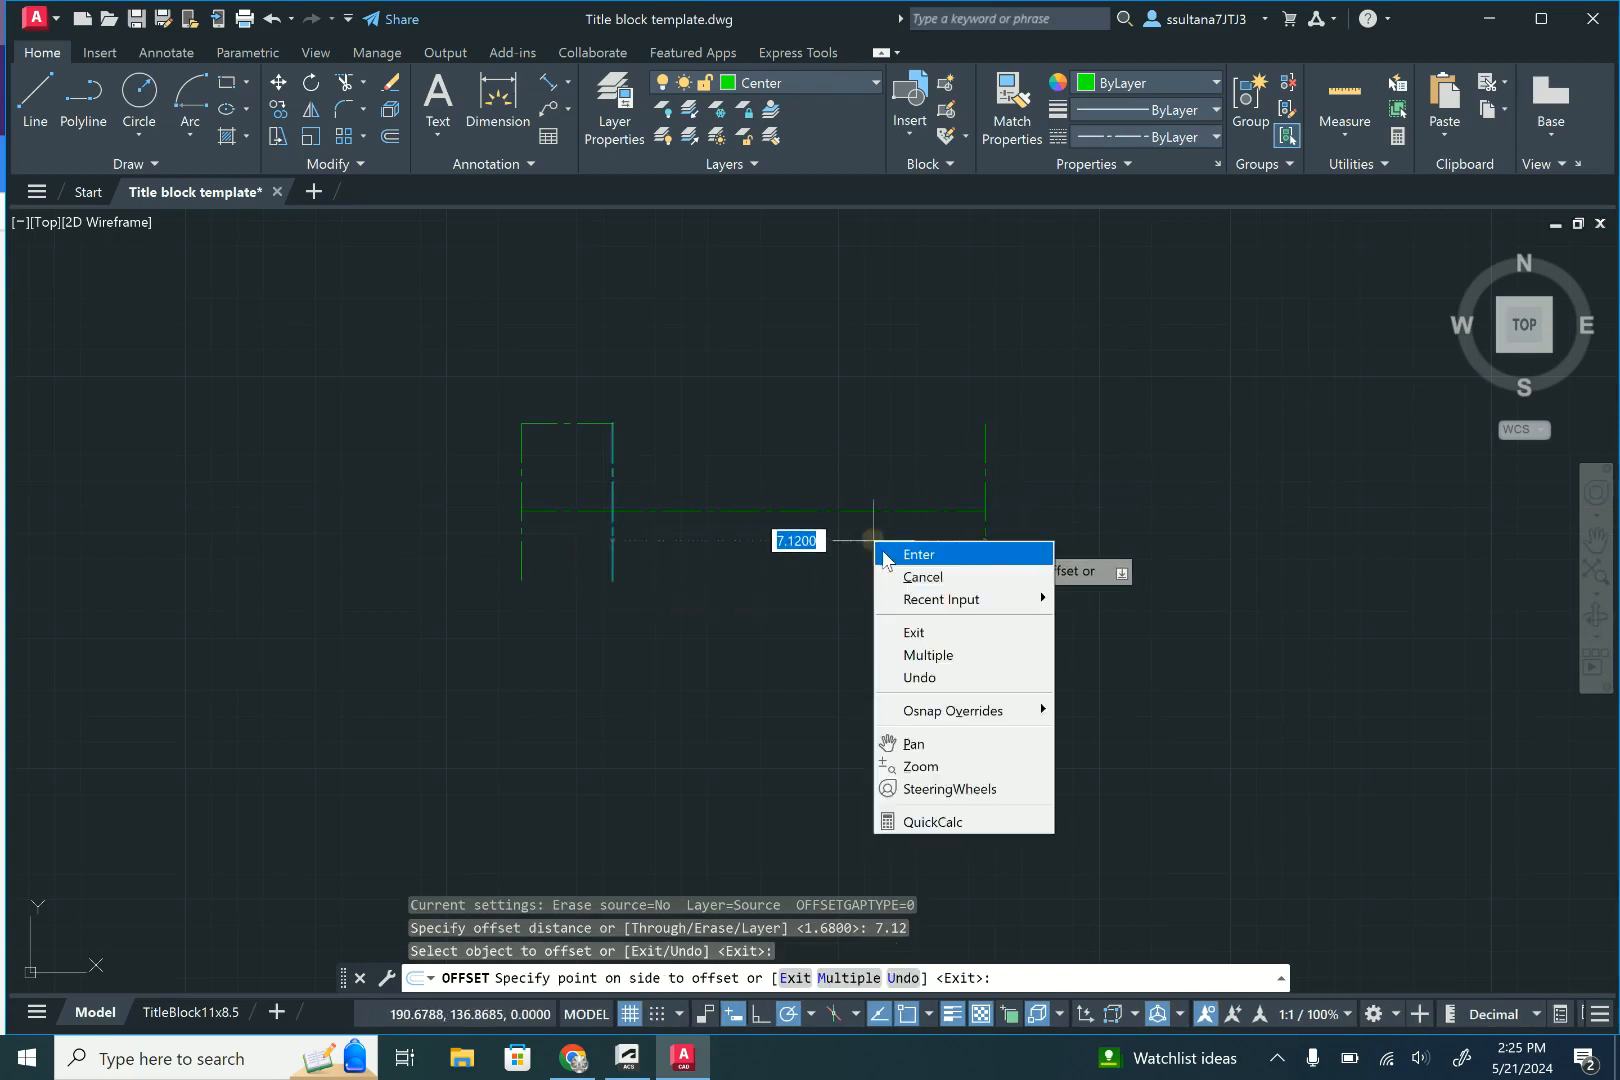
pyautogui.click(886, 554)
# - Make Object the current layer and close the stray crossing selection around the upper ends of the centre lines
pyautogui.click(802, 84)
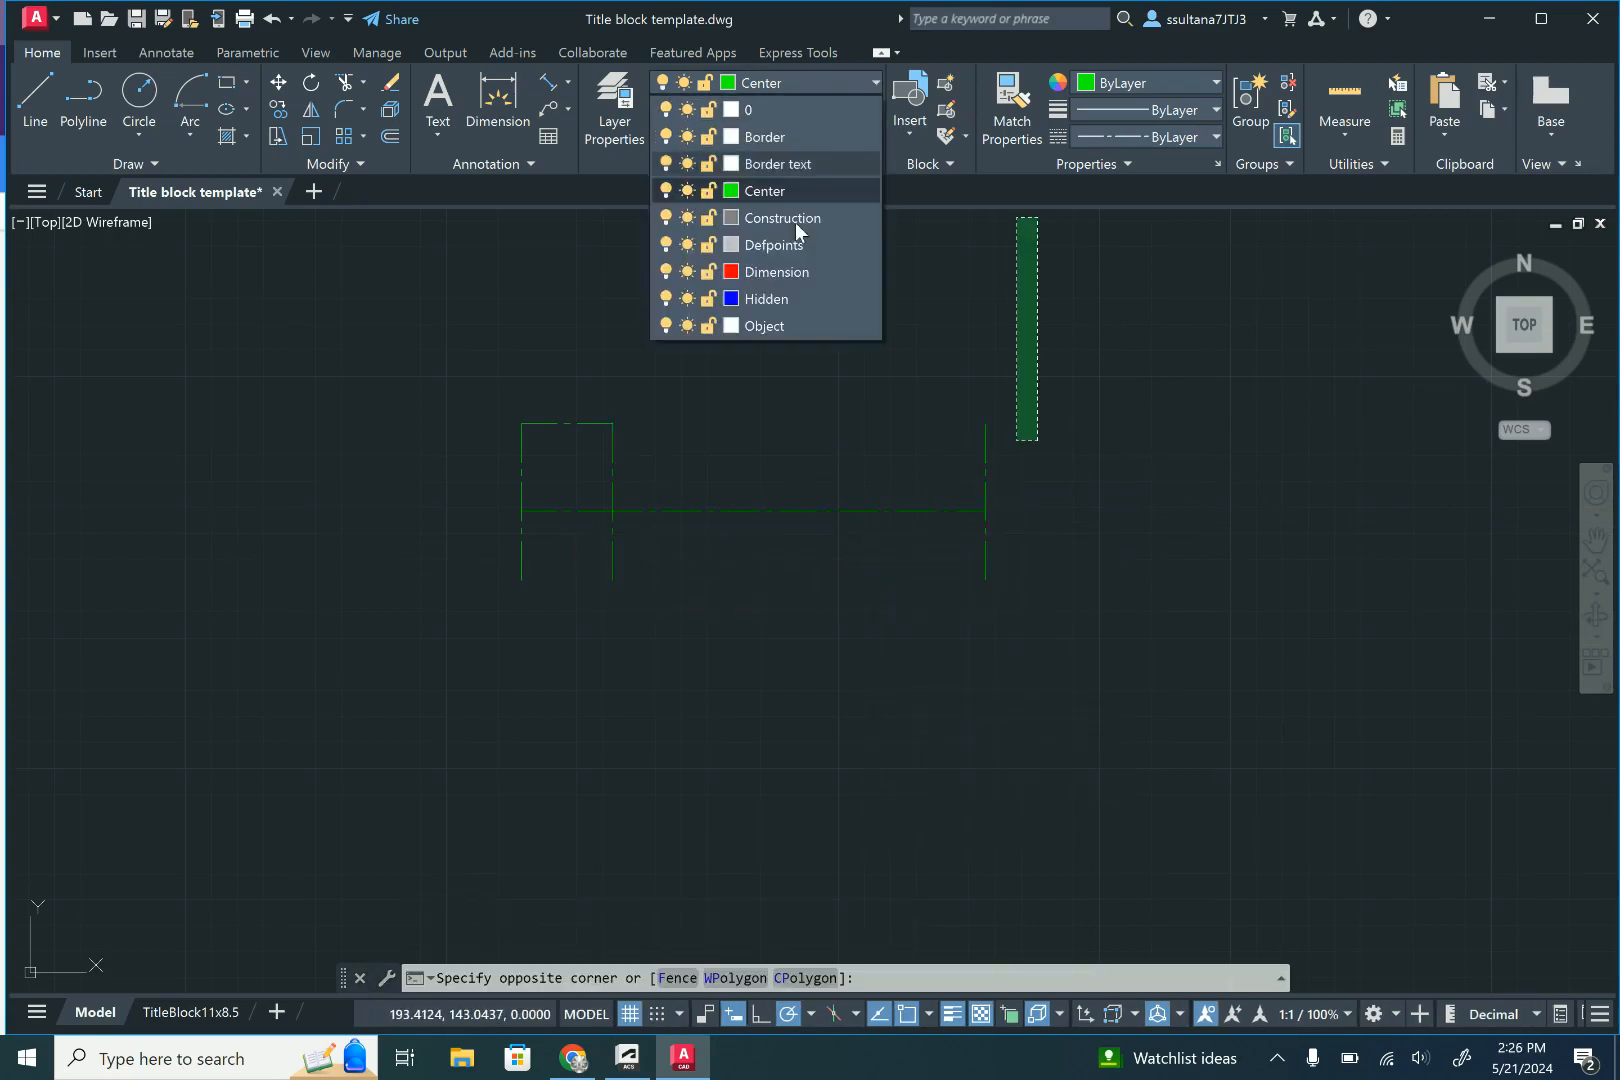
pyautogui.click(765, 326)
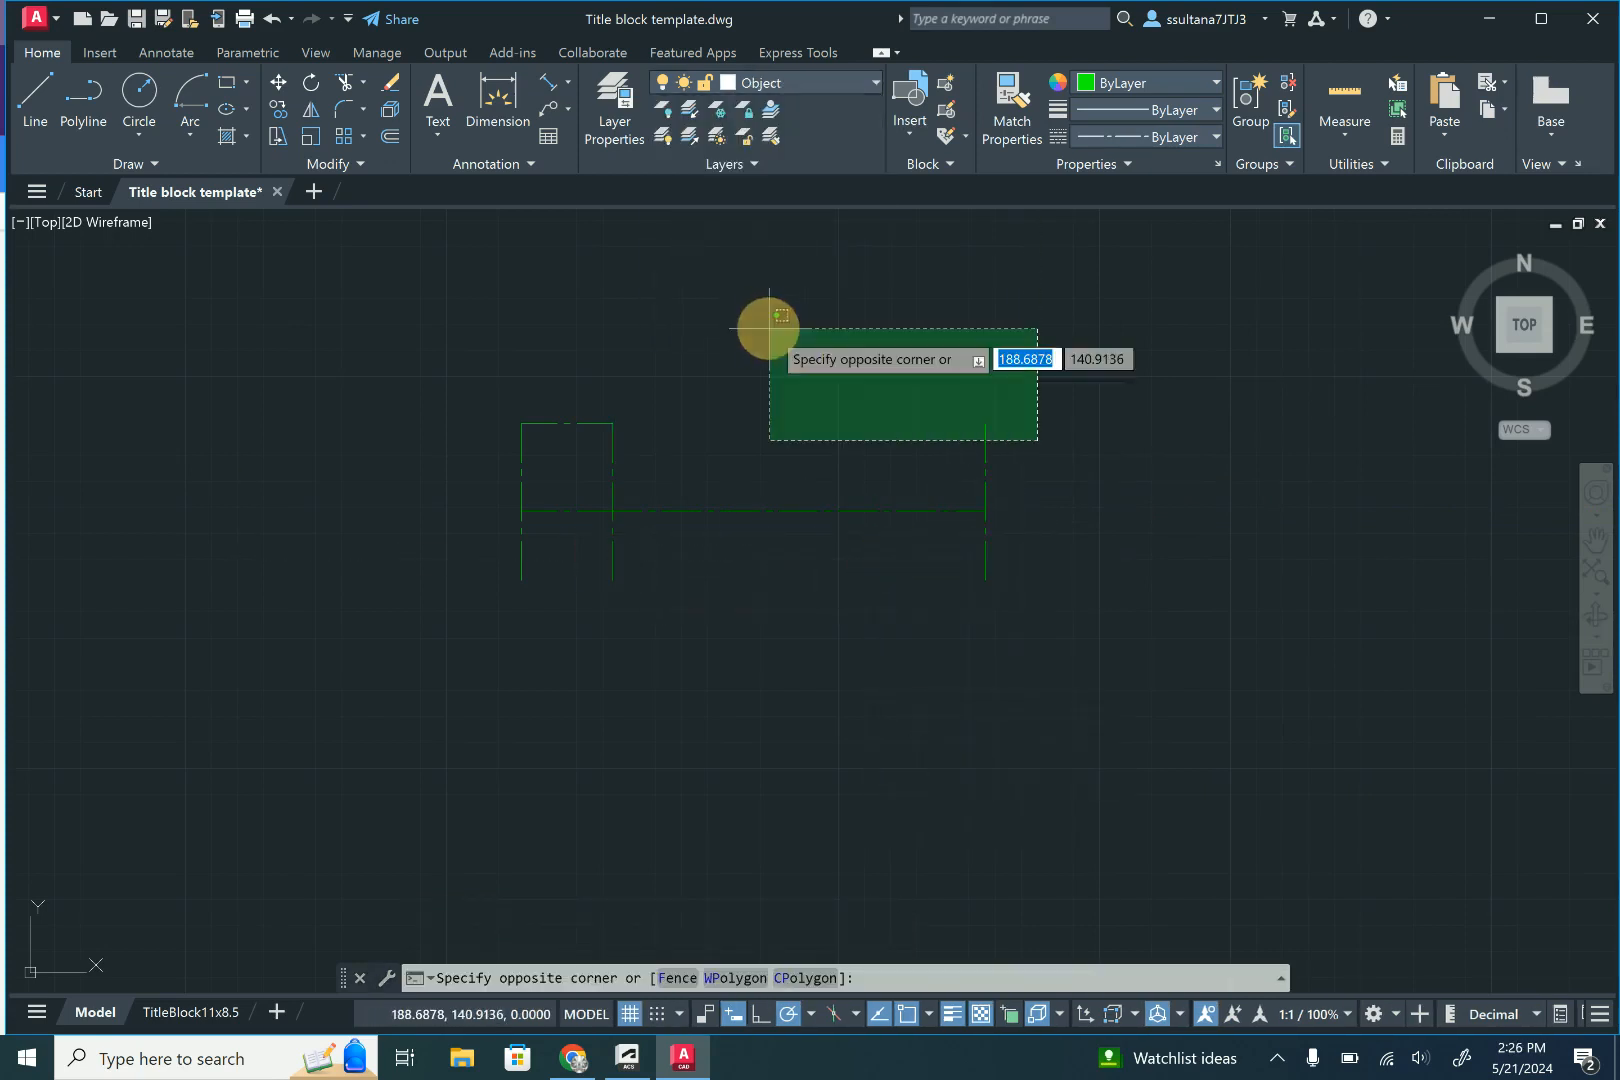
pyautogui.click(607, 330)
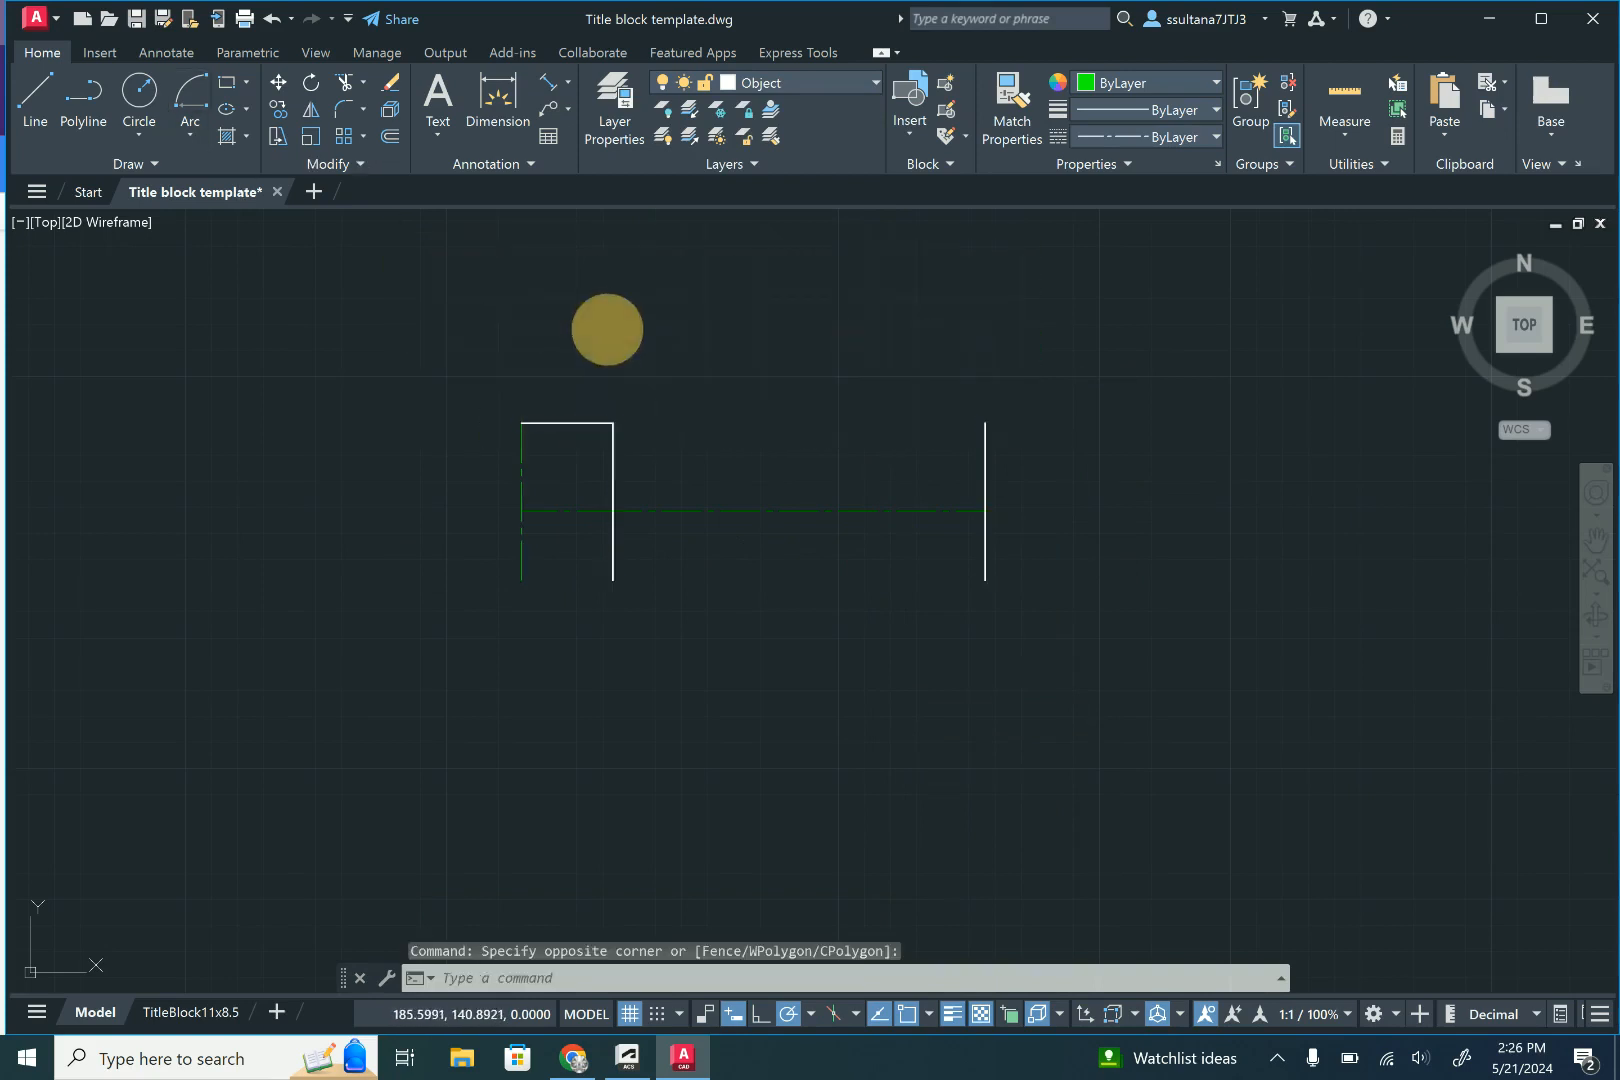
# - Draw a 1.00 diameter circle centred on the upper end of the leftmost vertical centre line
pyautogui.click(139, 134)
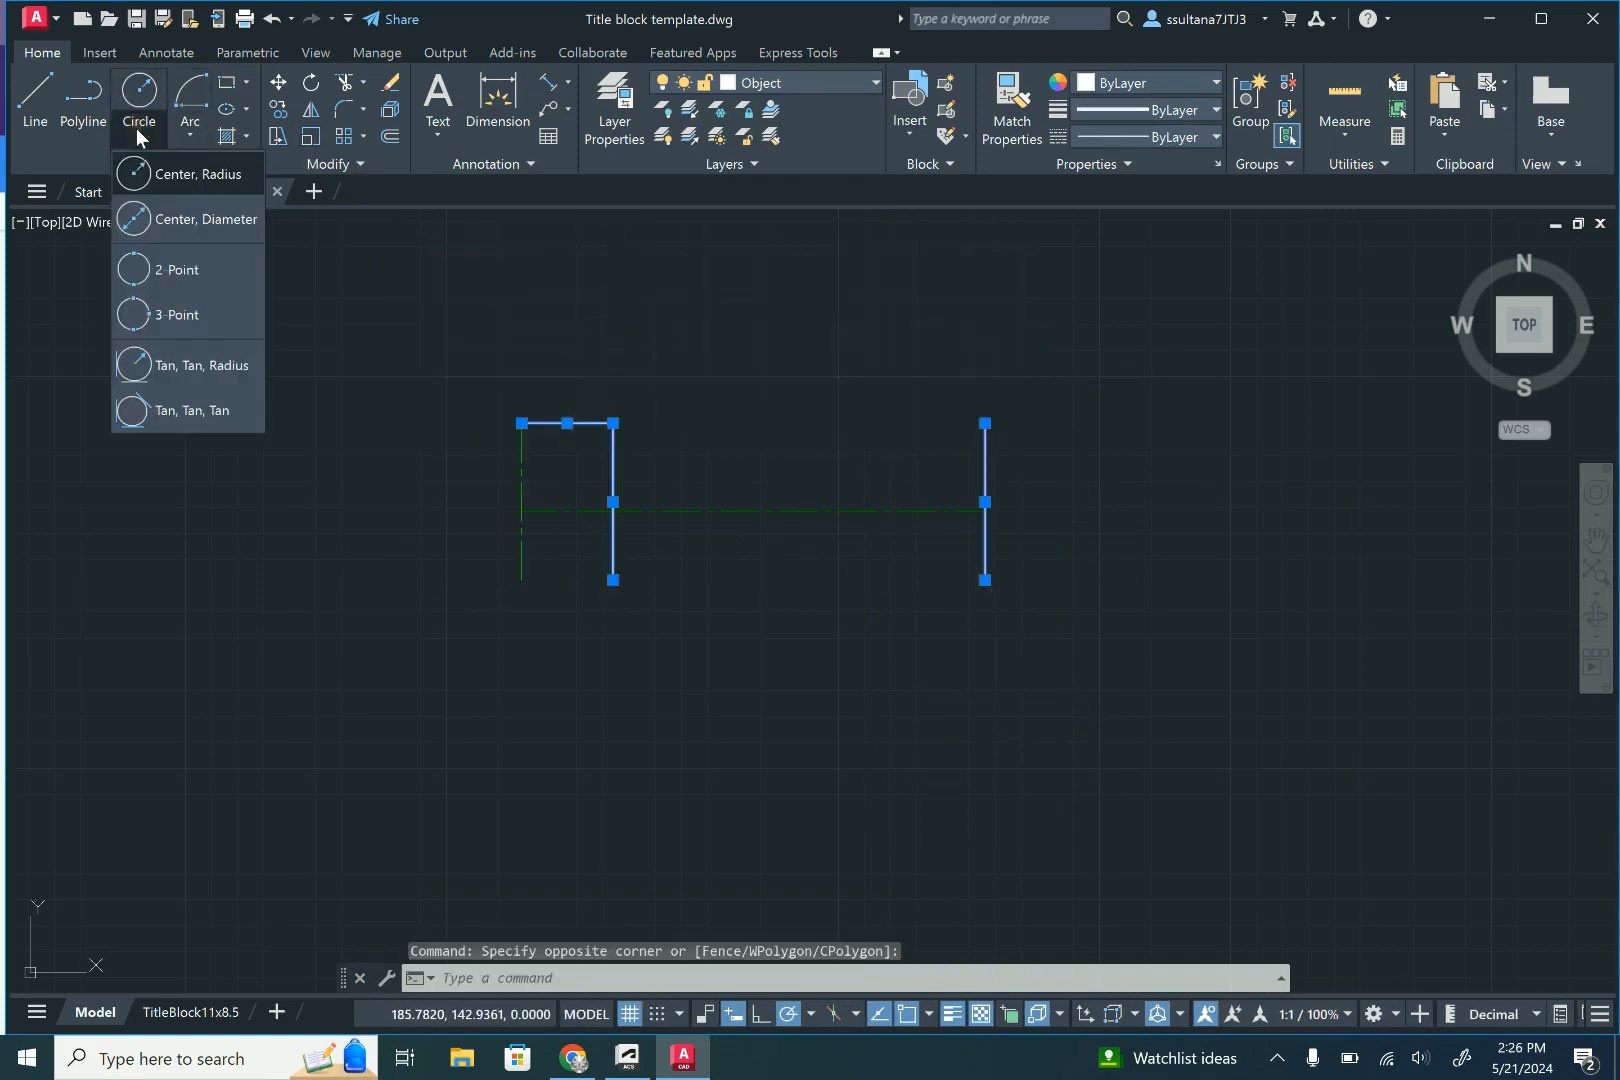
pyautogui.click(135, 220)
pyautogui.click(521, 423)
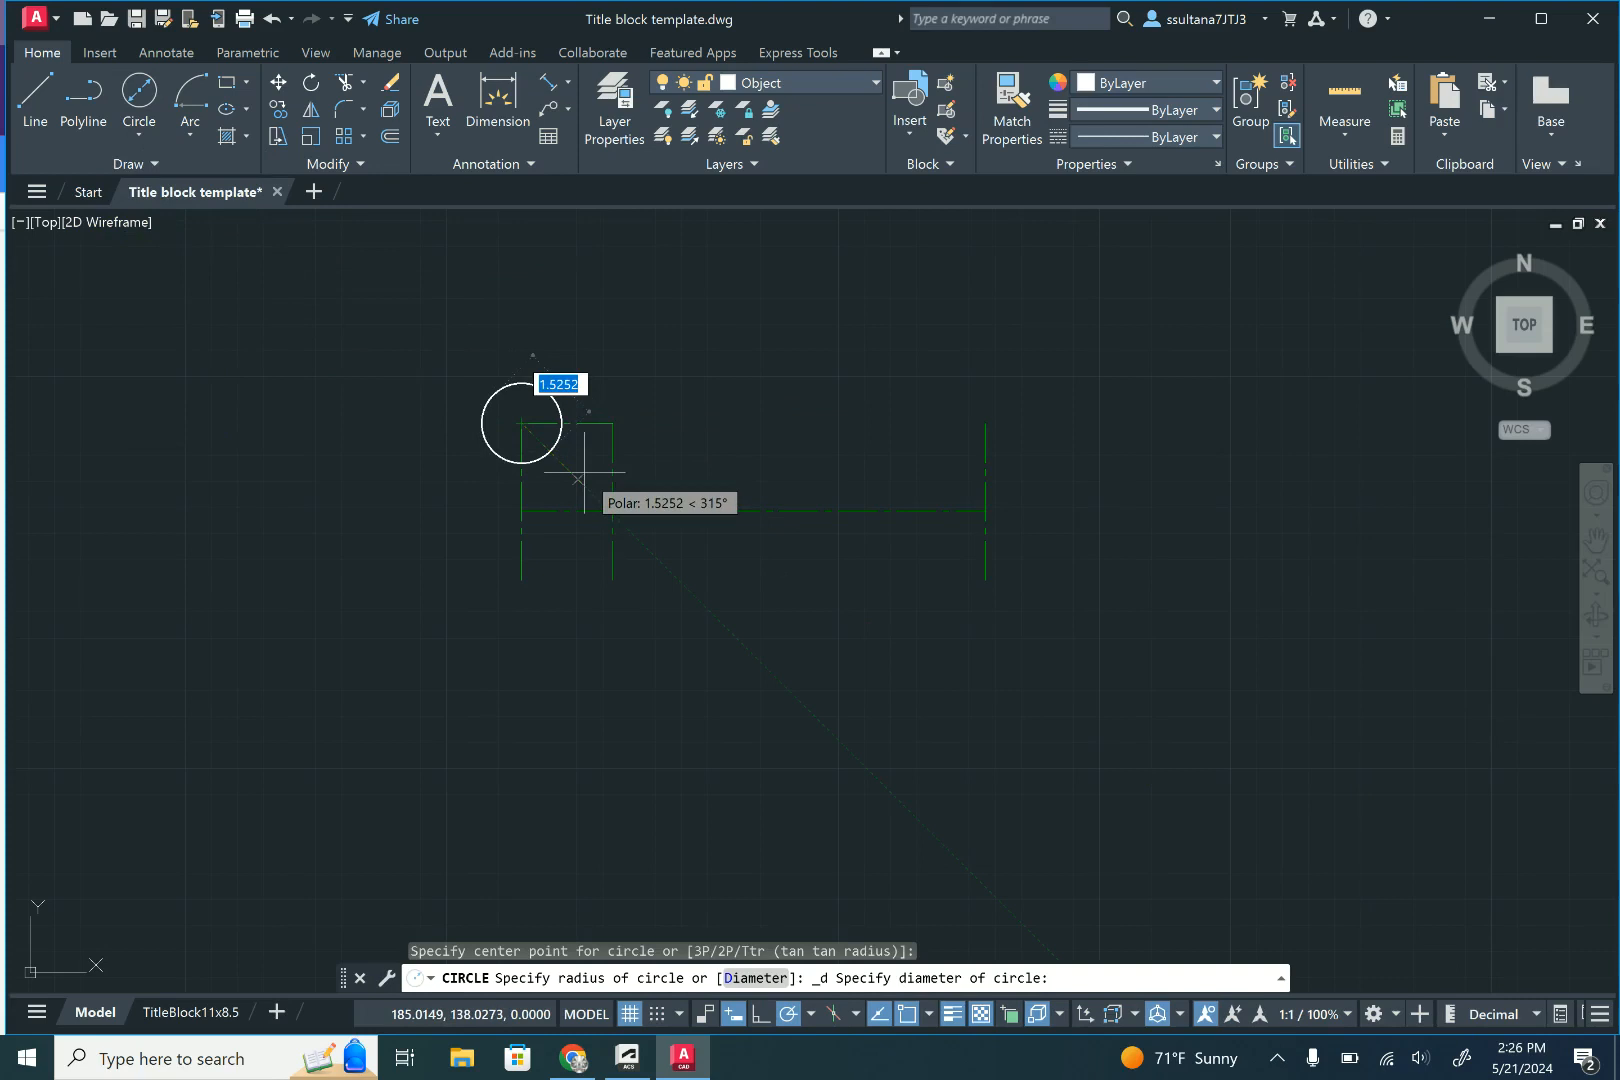
pyautogui.write('1')
pyautogui.press('Return')
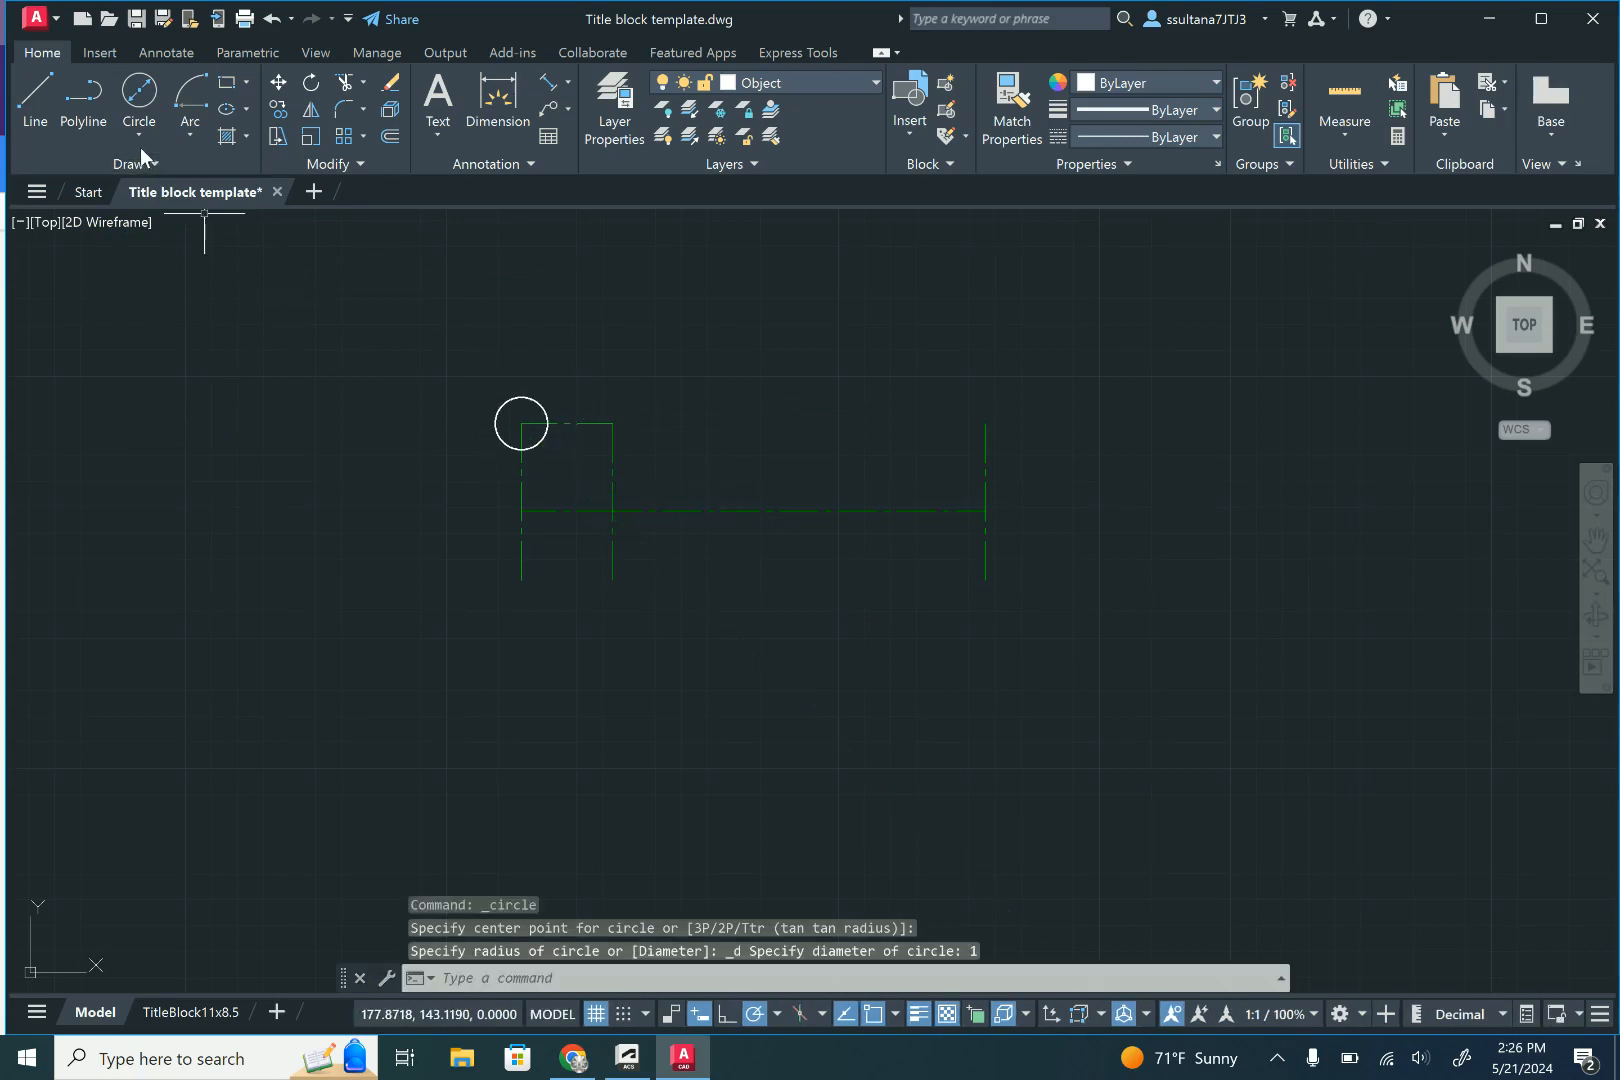
# - Draw a 1.75 long horizontal line to the right from where the rightmost vertical centre line crosses the long horizontal centre line
pyautogui.click(35, 95)
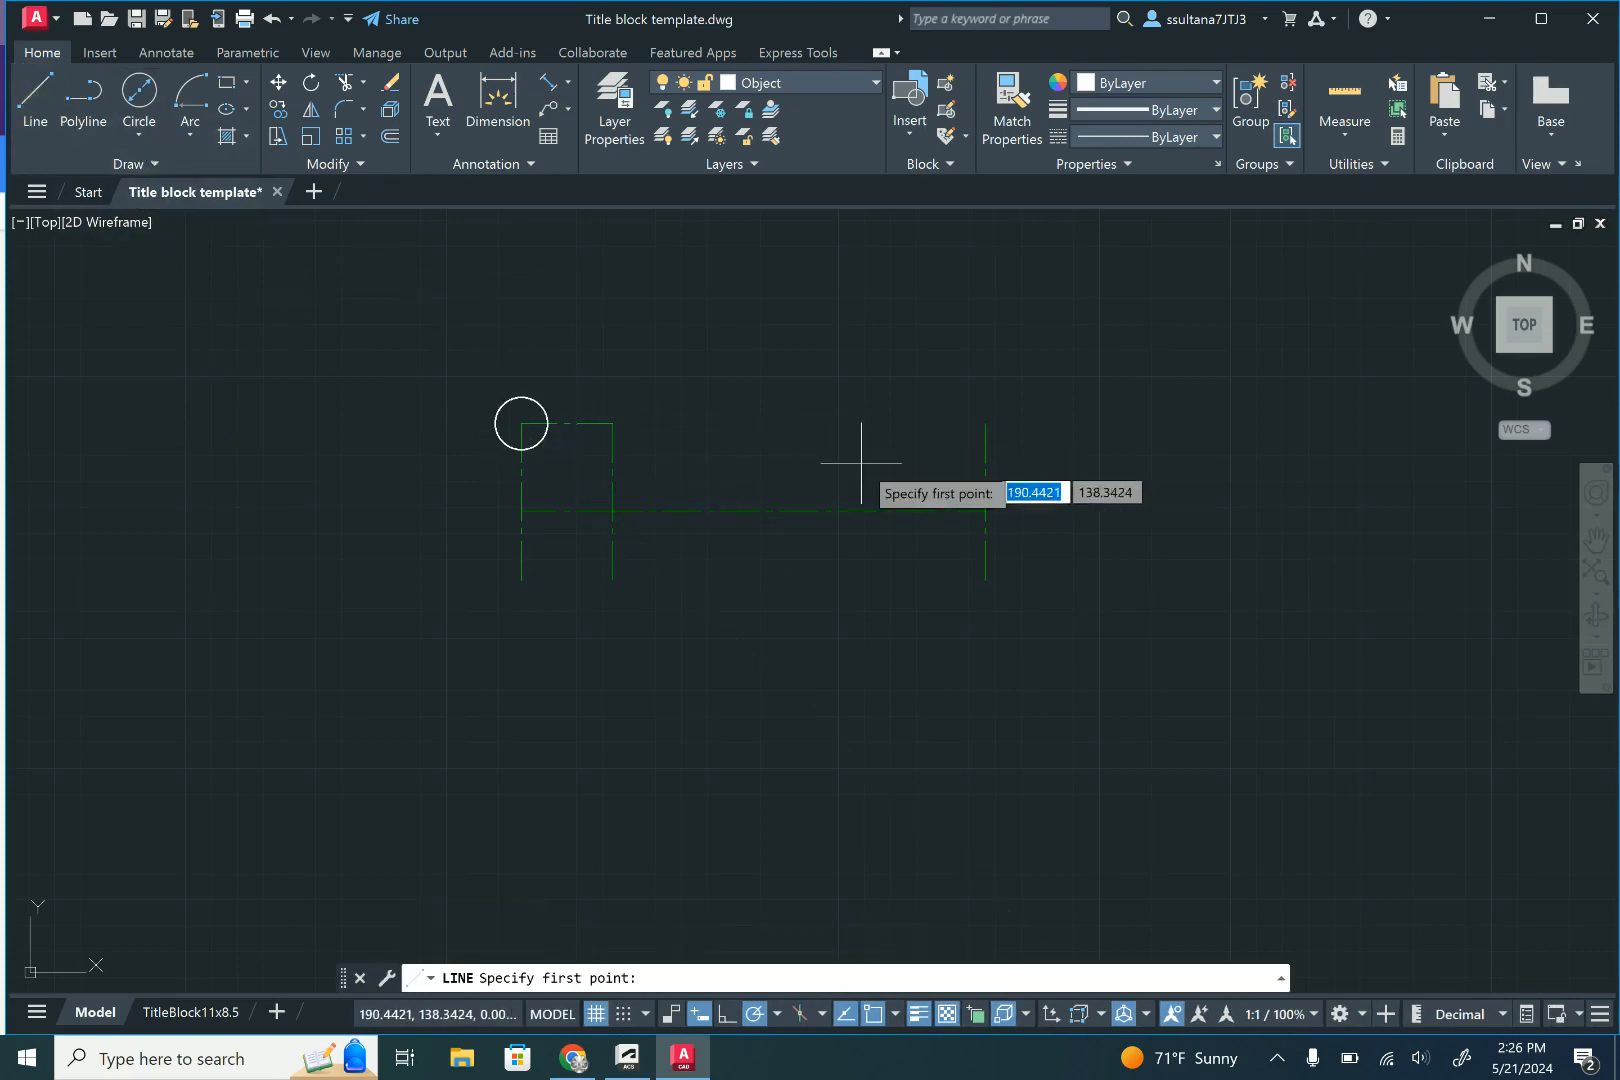
pyautogui.click(985, 511)
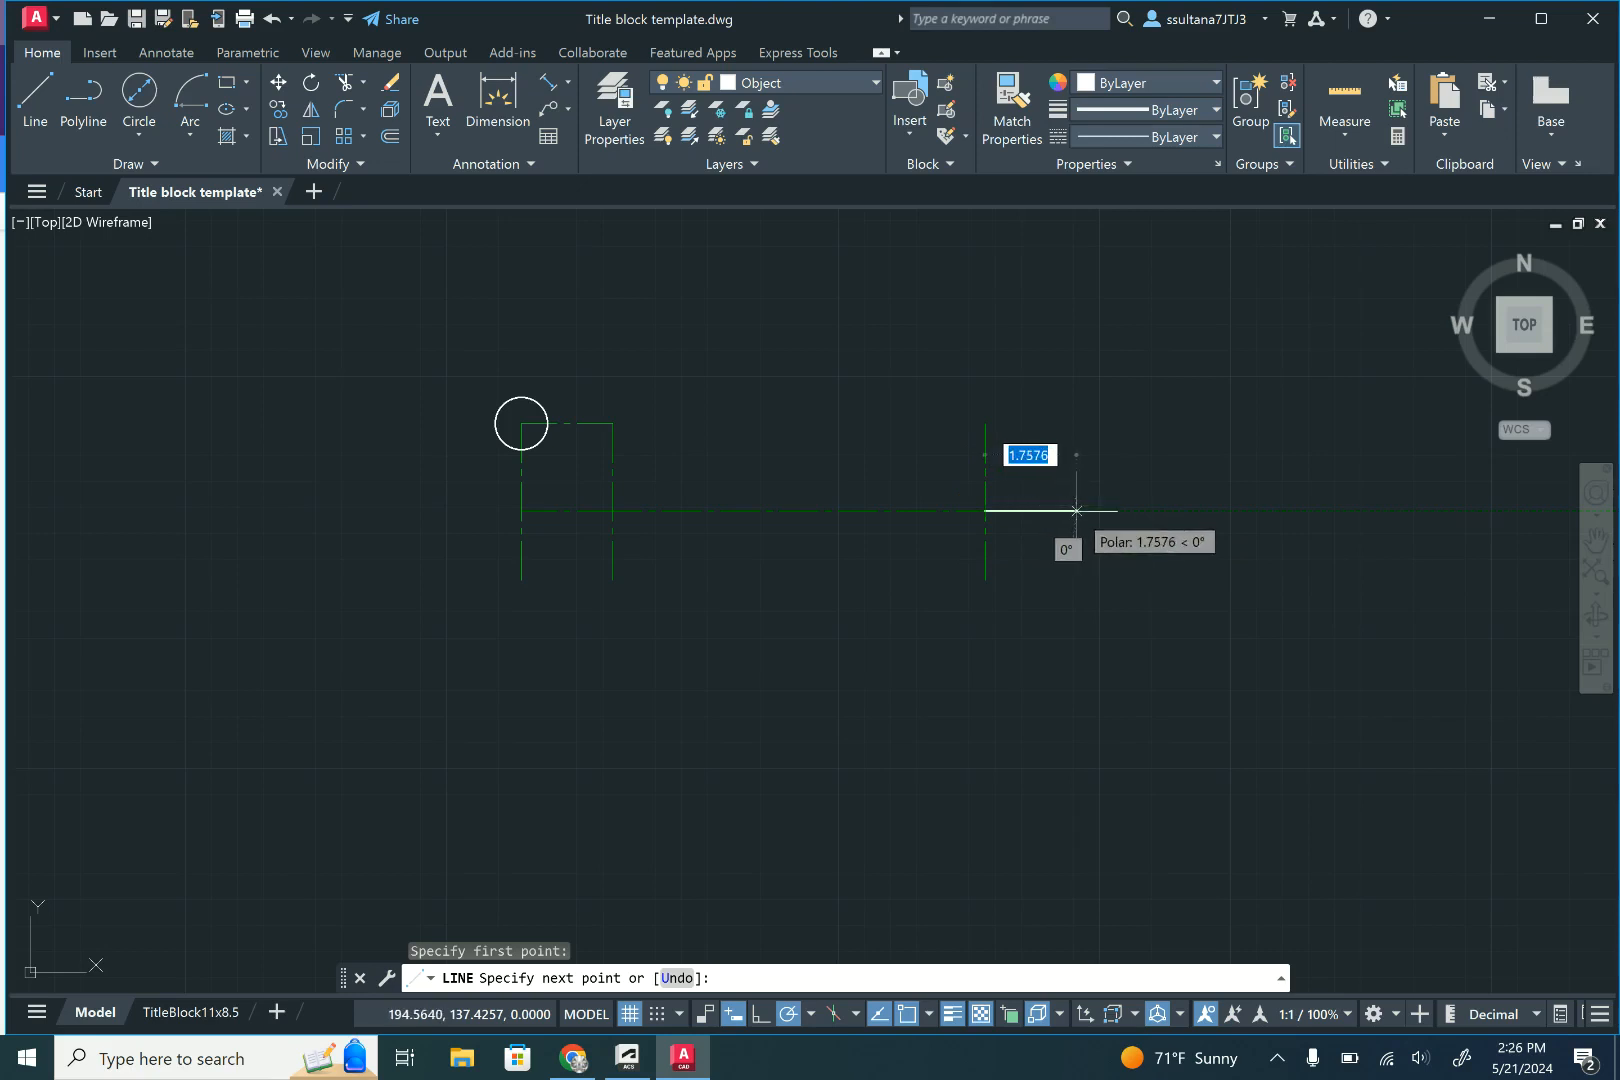
pyautogui.write('1')
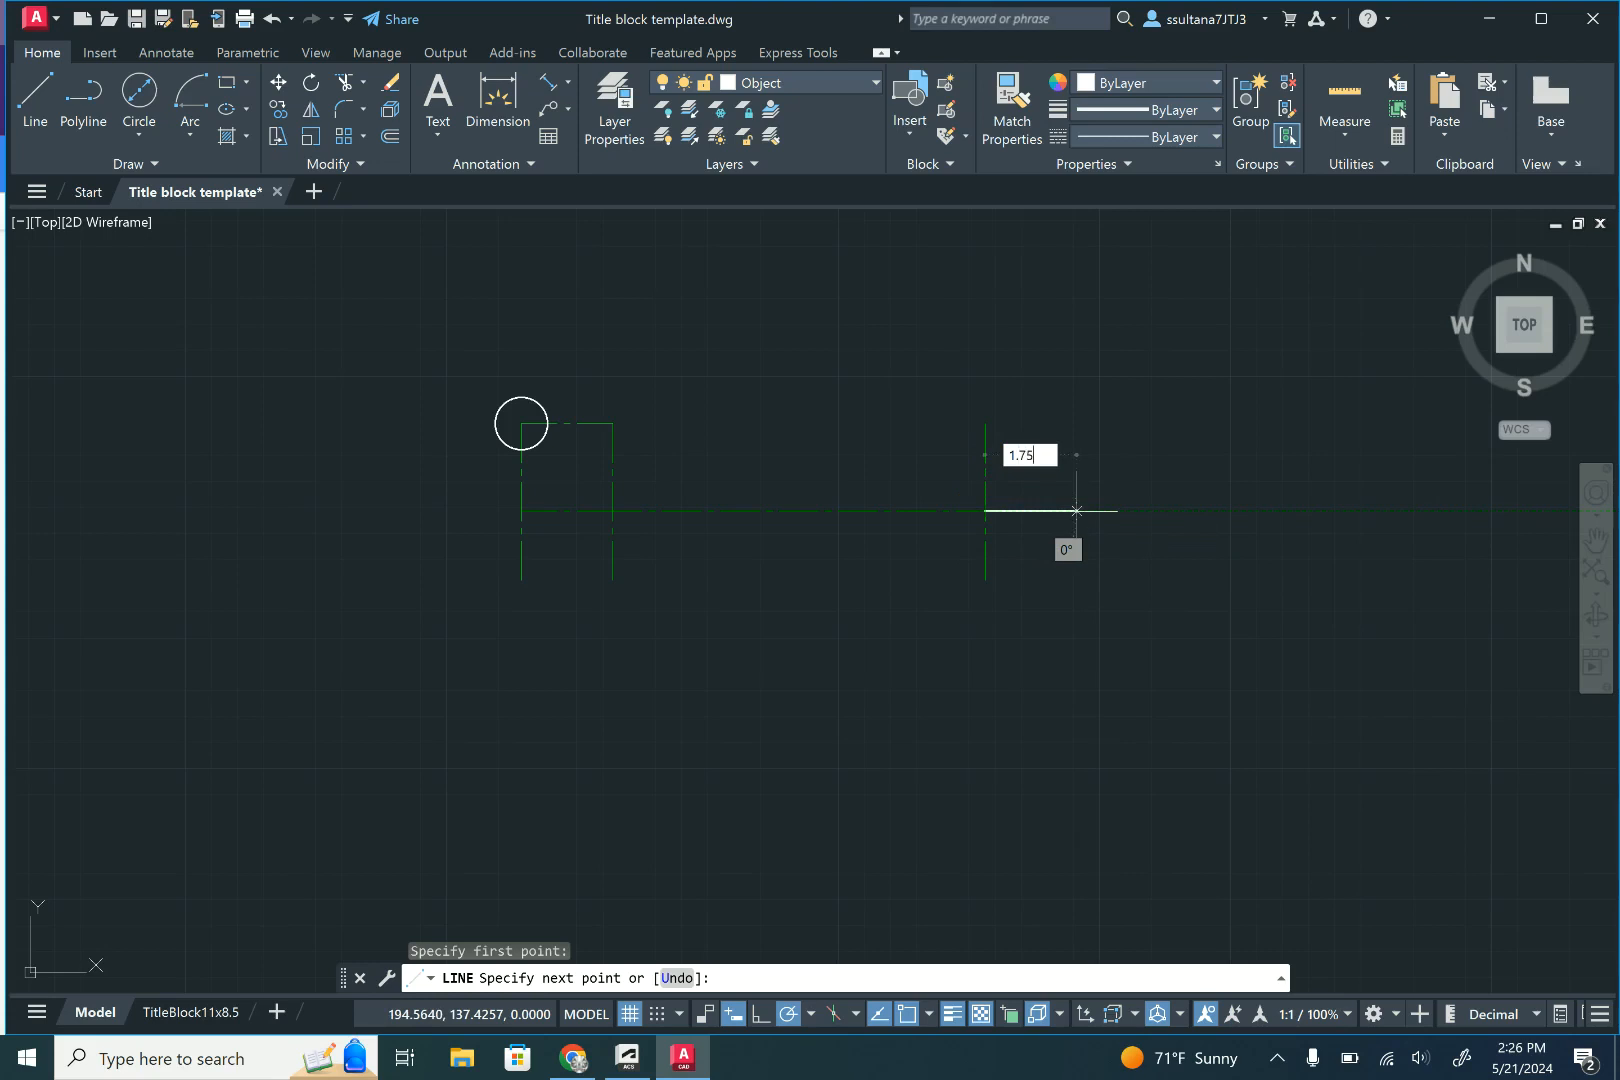
pyautogui.press('Return')
pyautogui.press('Return')
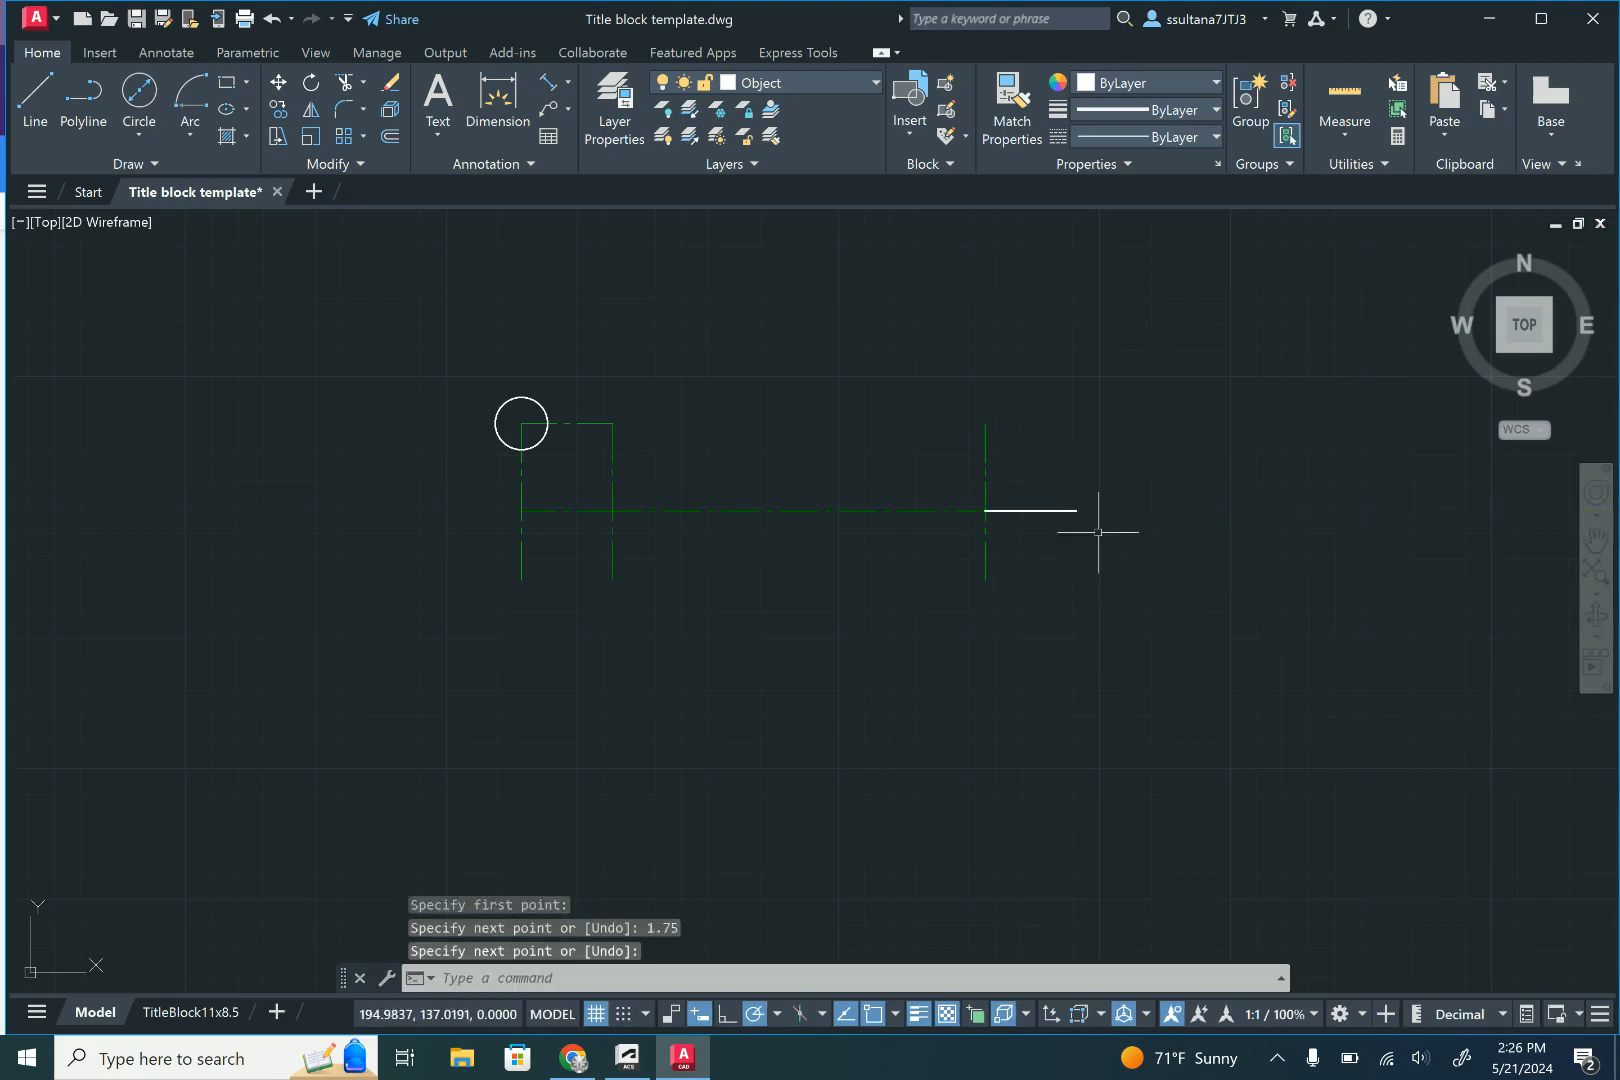
# - Draw a 1.00 diameter circle centred on the right endpoint of the 1.75 line
pyautogui.click(139, 92)
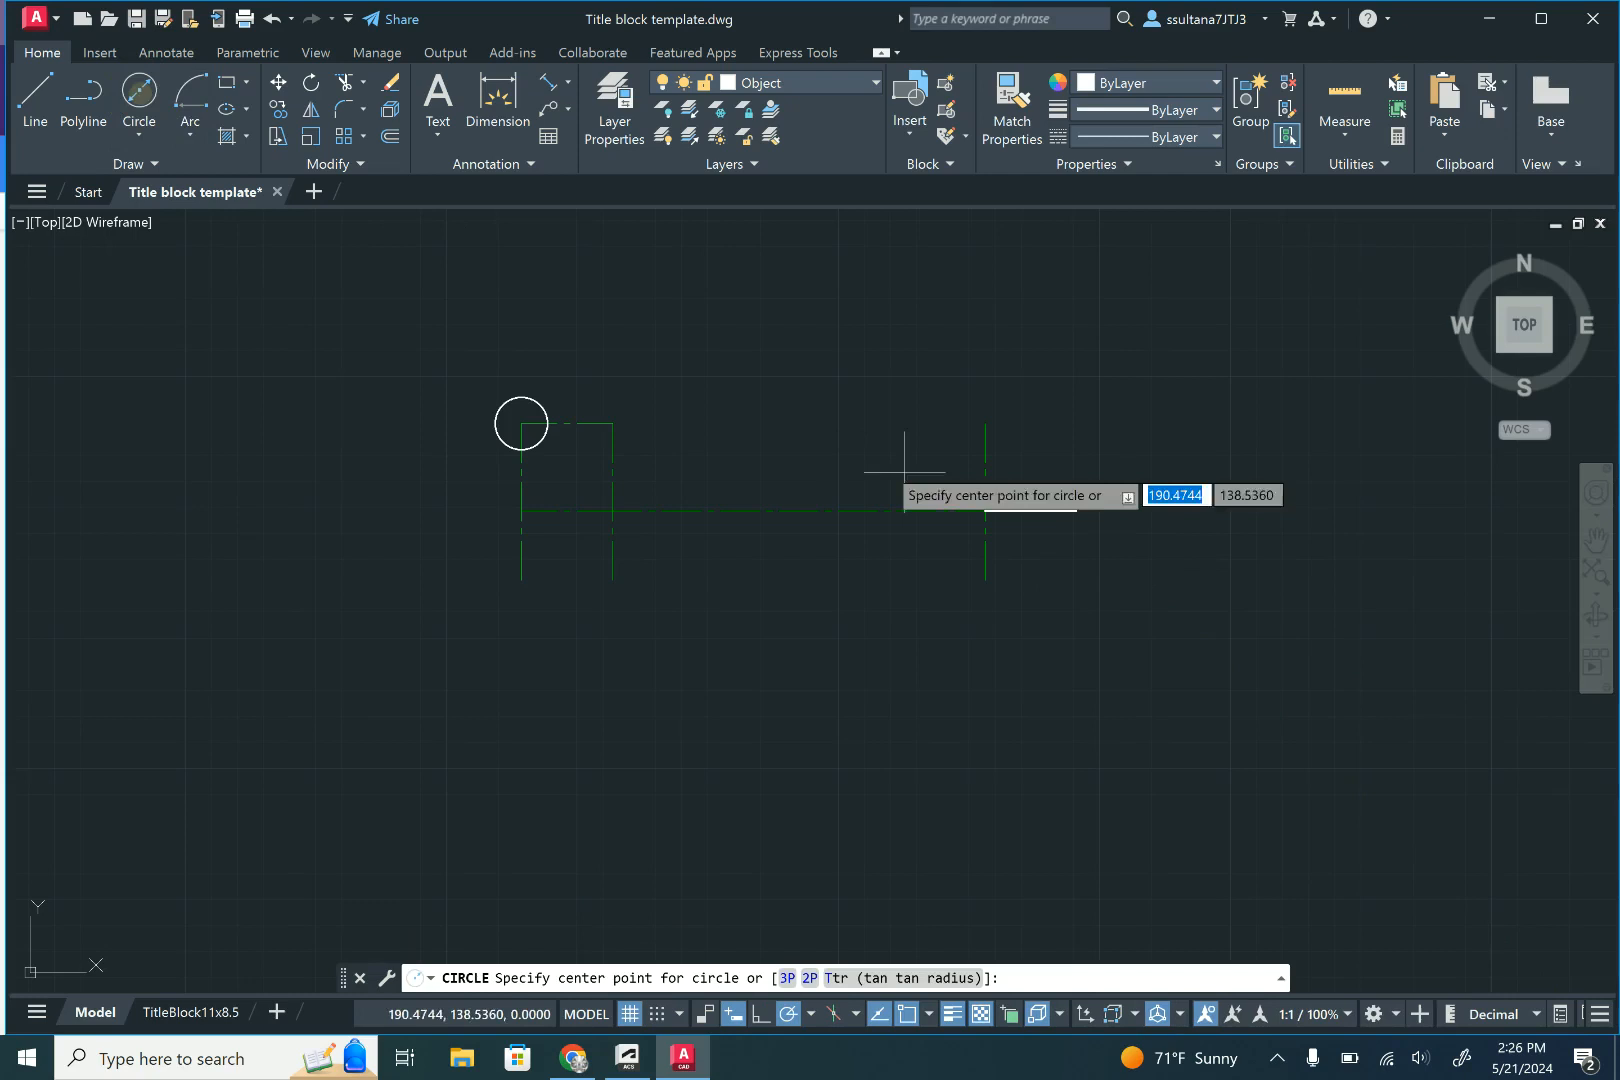
pyautogui.click(1076, 511)
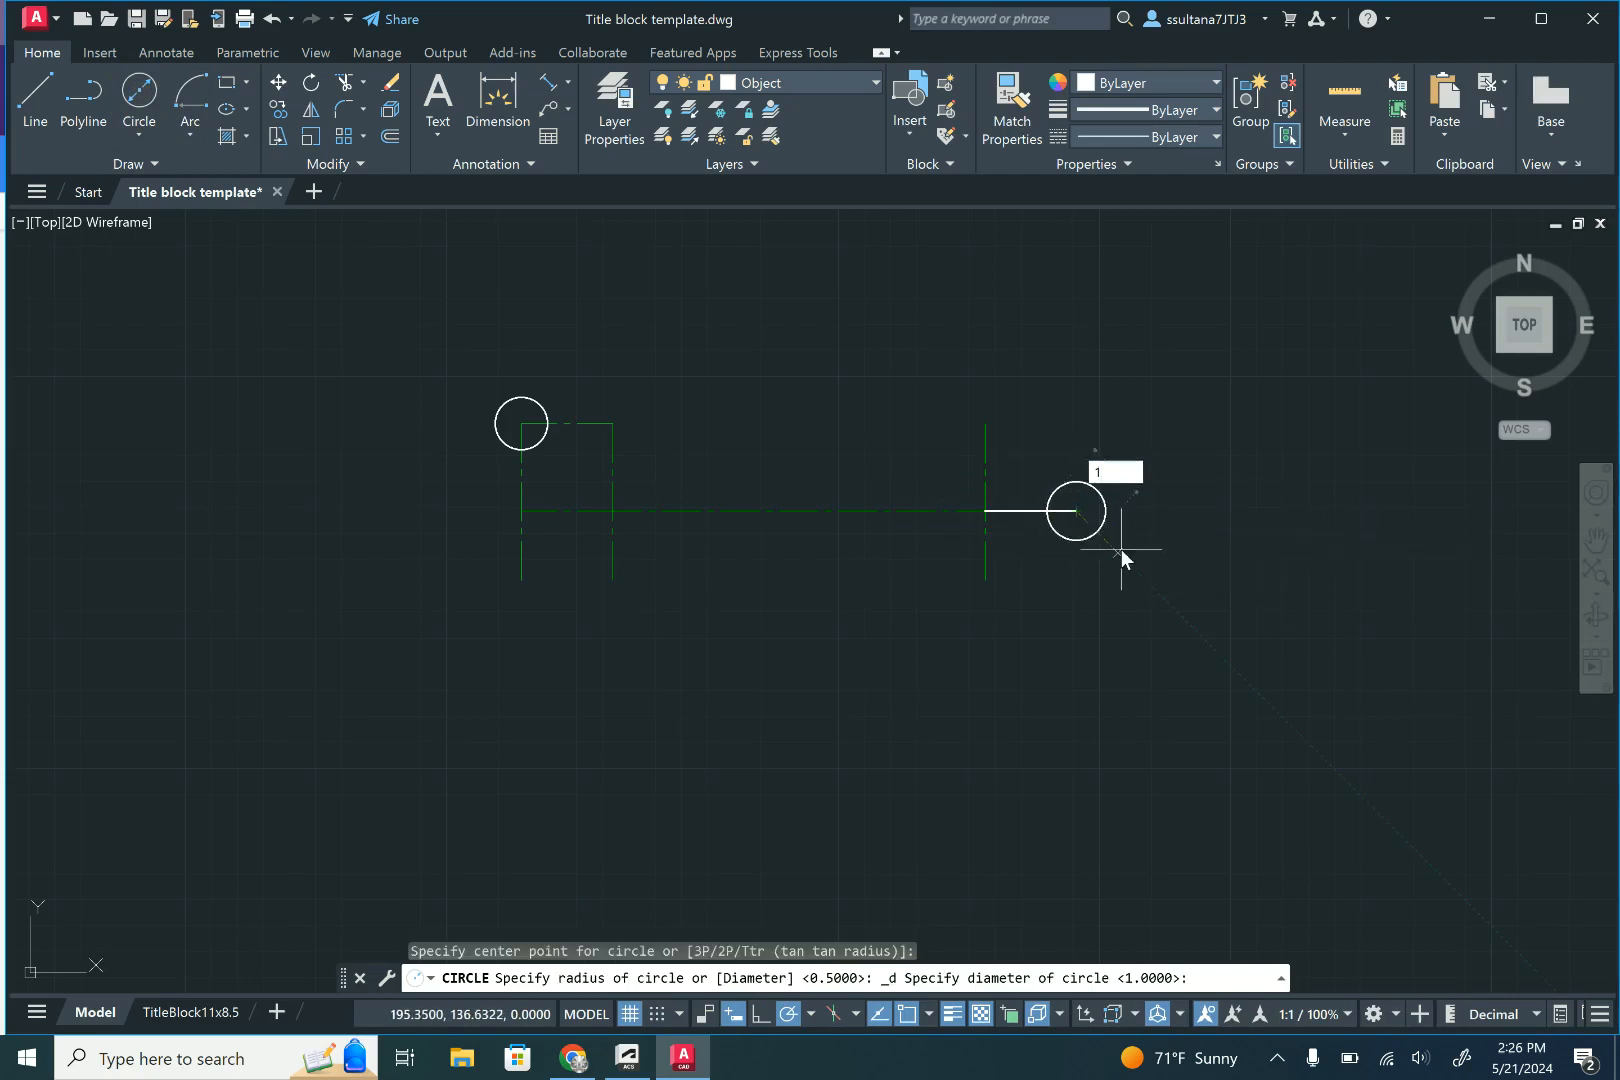
pyautogui.press('Return')
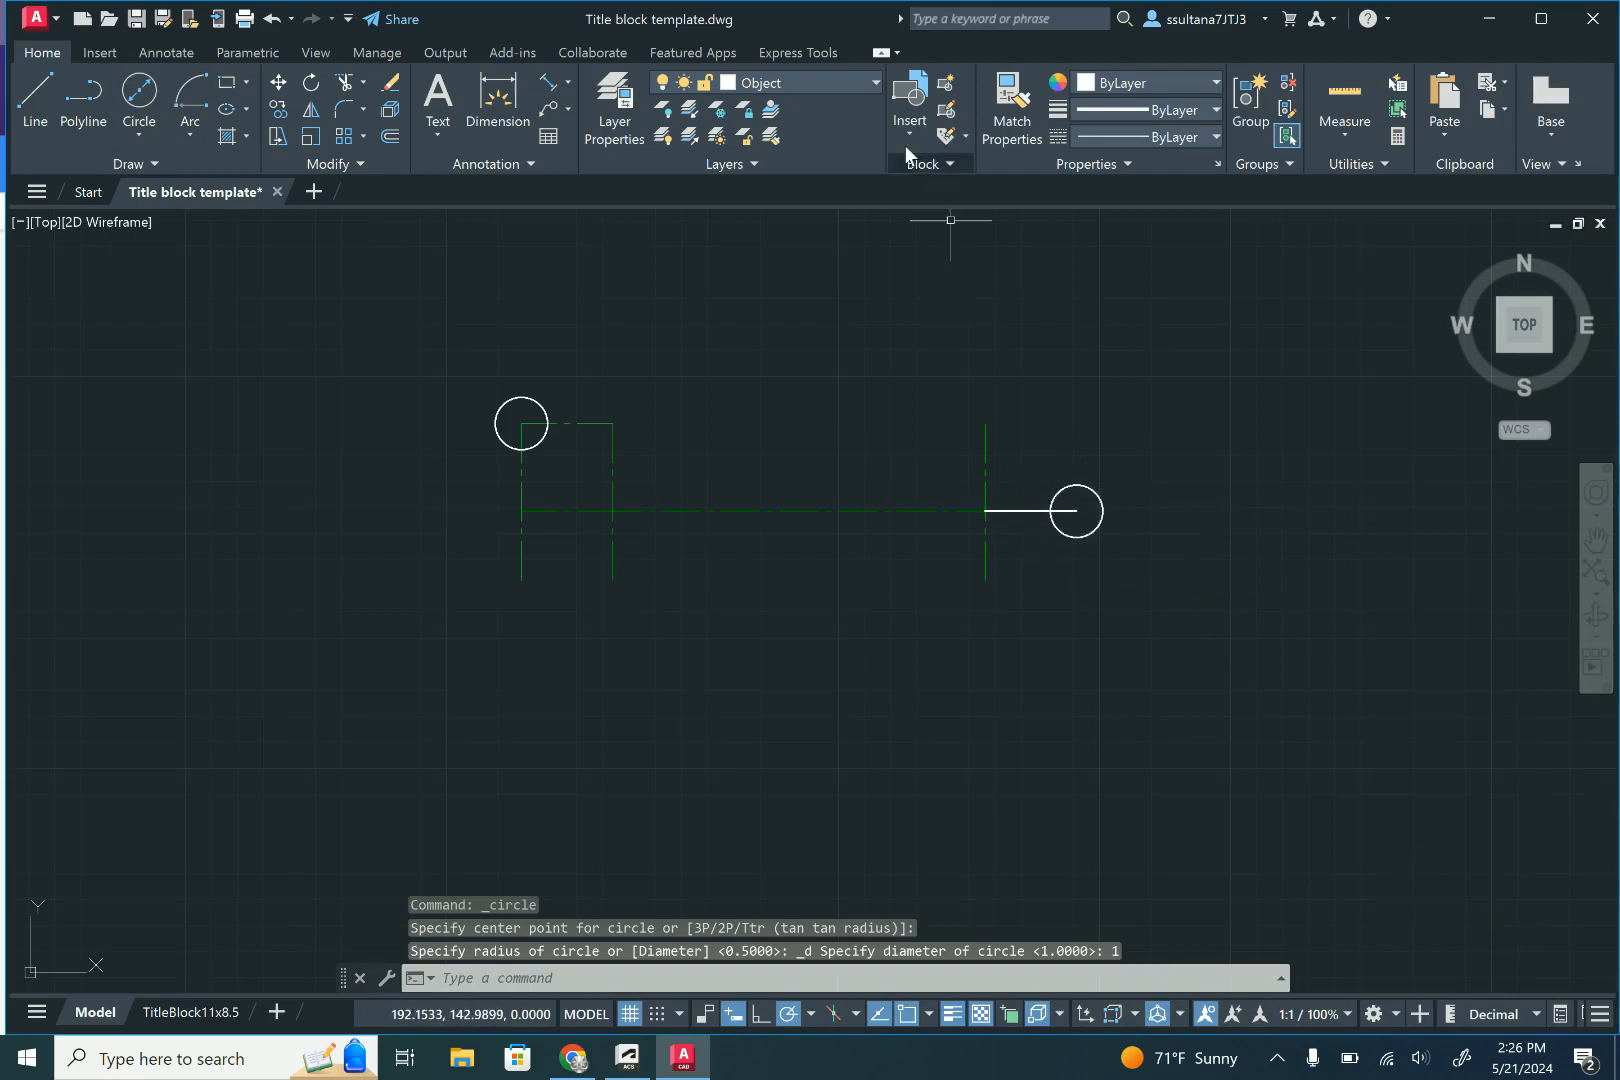
# - Match the 1.75 line's properties to those of the rightmost vertical centre line
pyautogui.click(1000, 101)
pyautogui.click(985, 535)
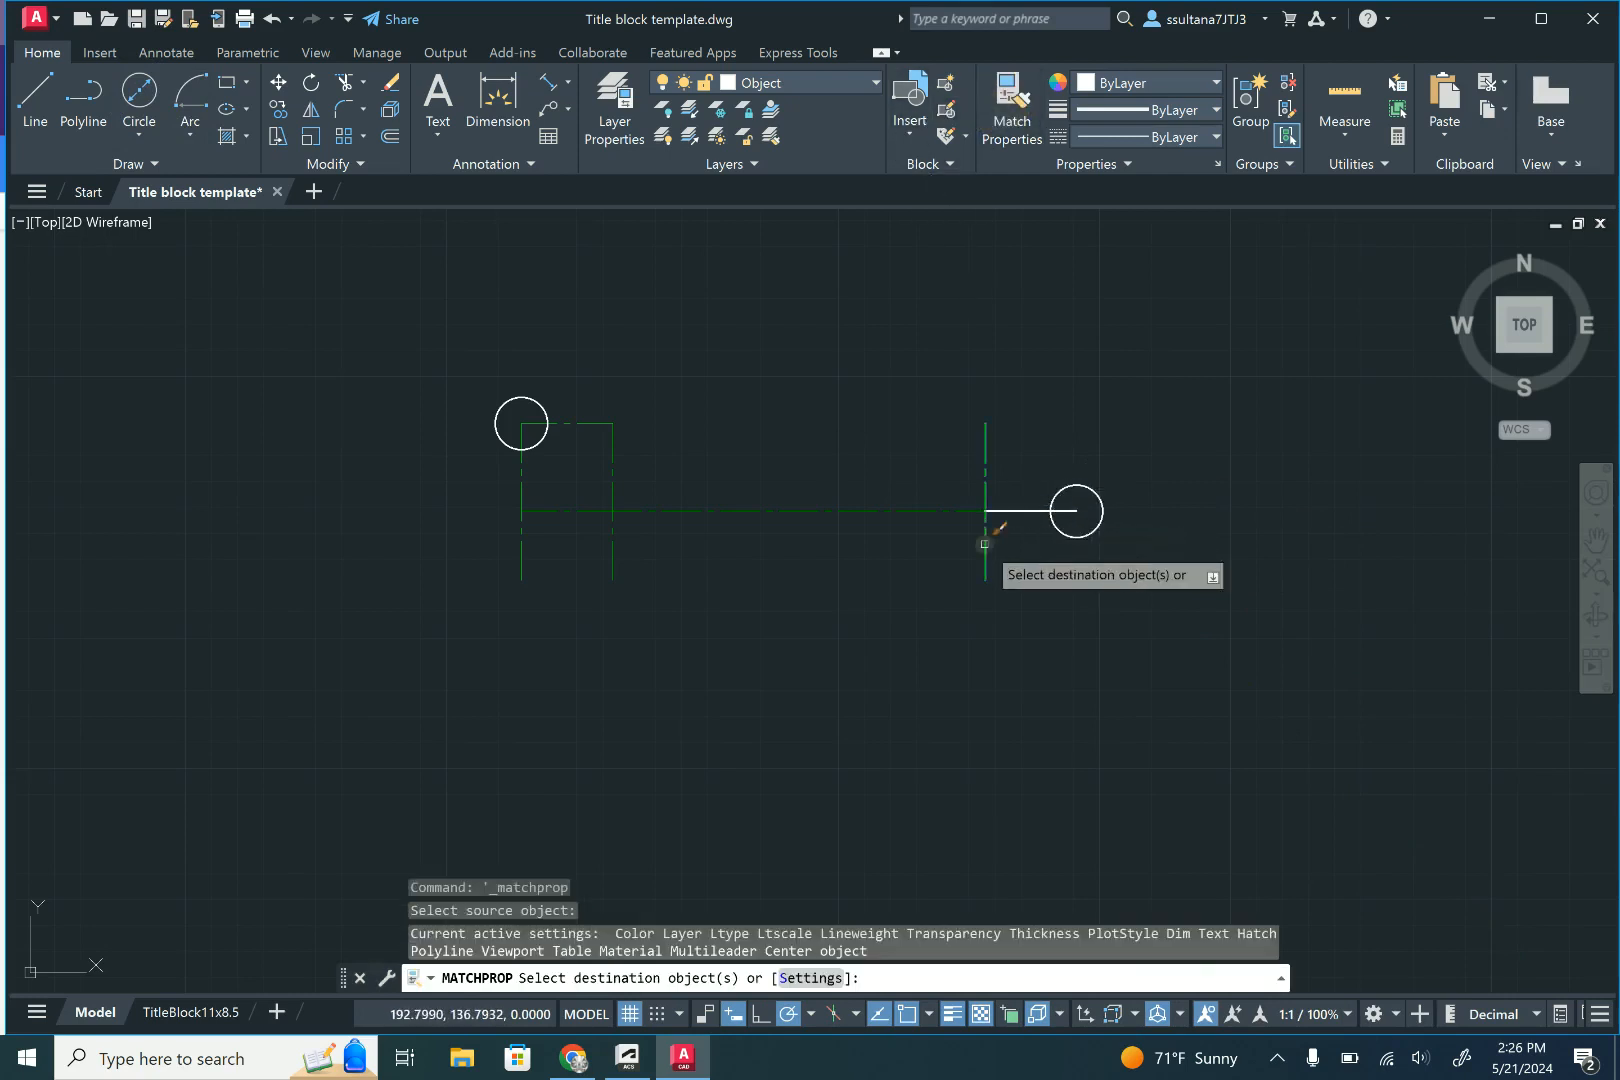
pyautogui.click(1014, 510)
pyautogui.rightClick(1007, 459)
pyautogui.click(1030, 470)
# - Draw a circle of radius 1.12 concentric with the left 1.00 diameter circle
pyautogui.scroll(4, 994, 503)
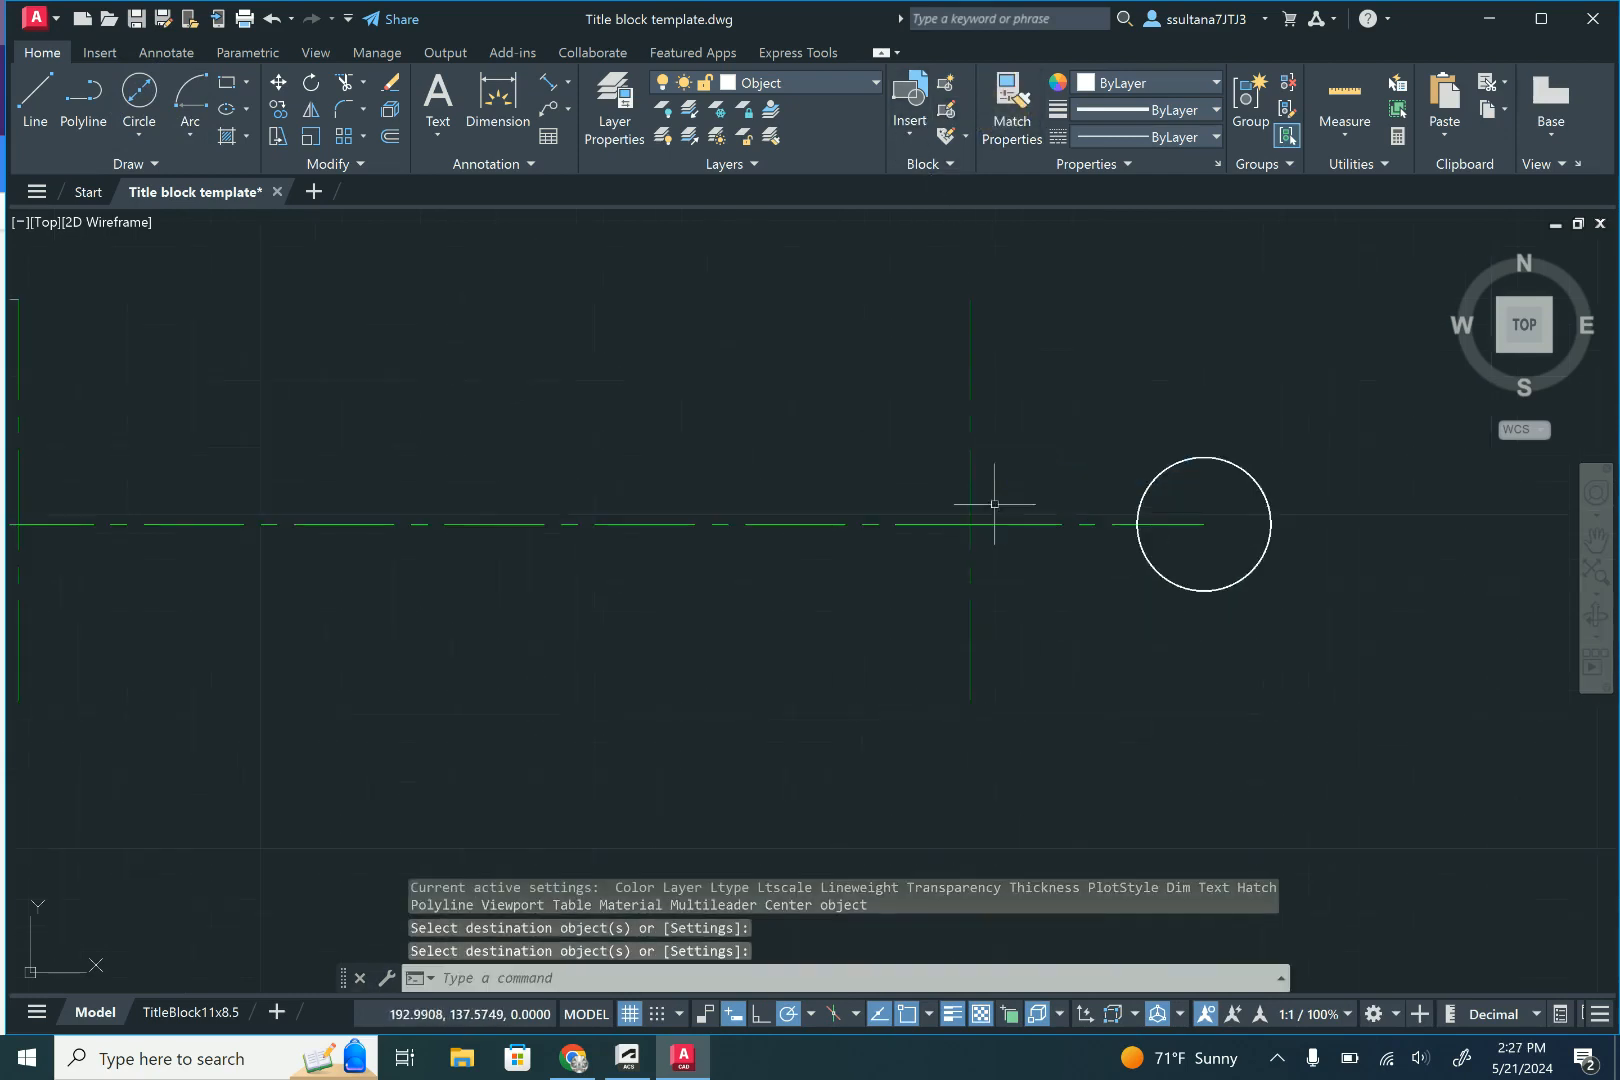
pyautogui.scroll(-2, 1053, 515)
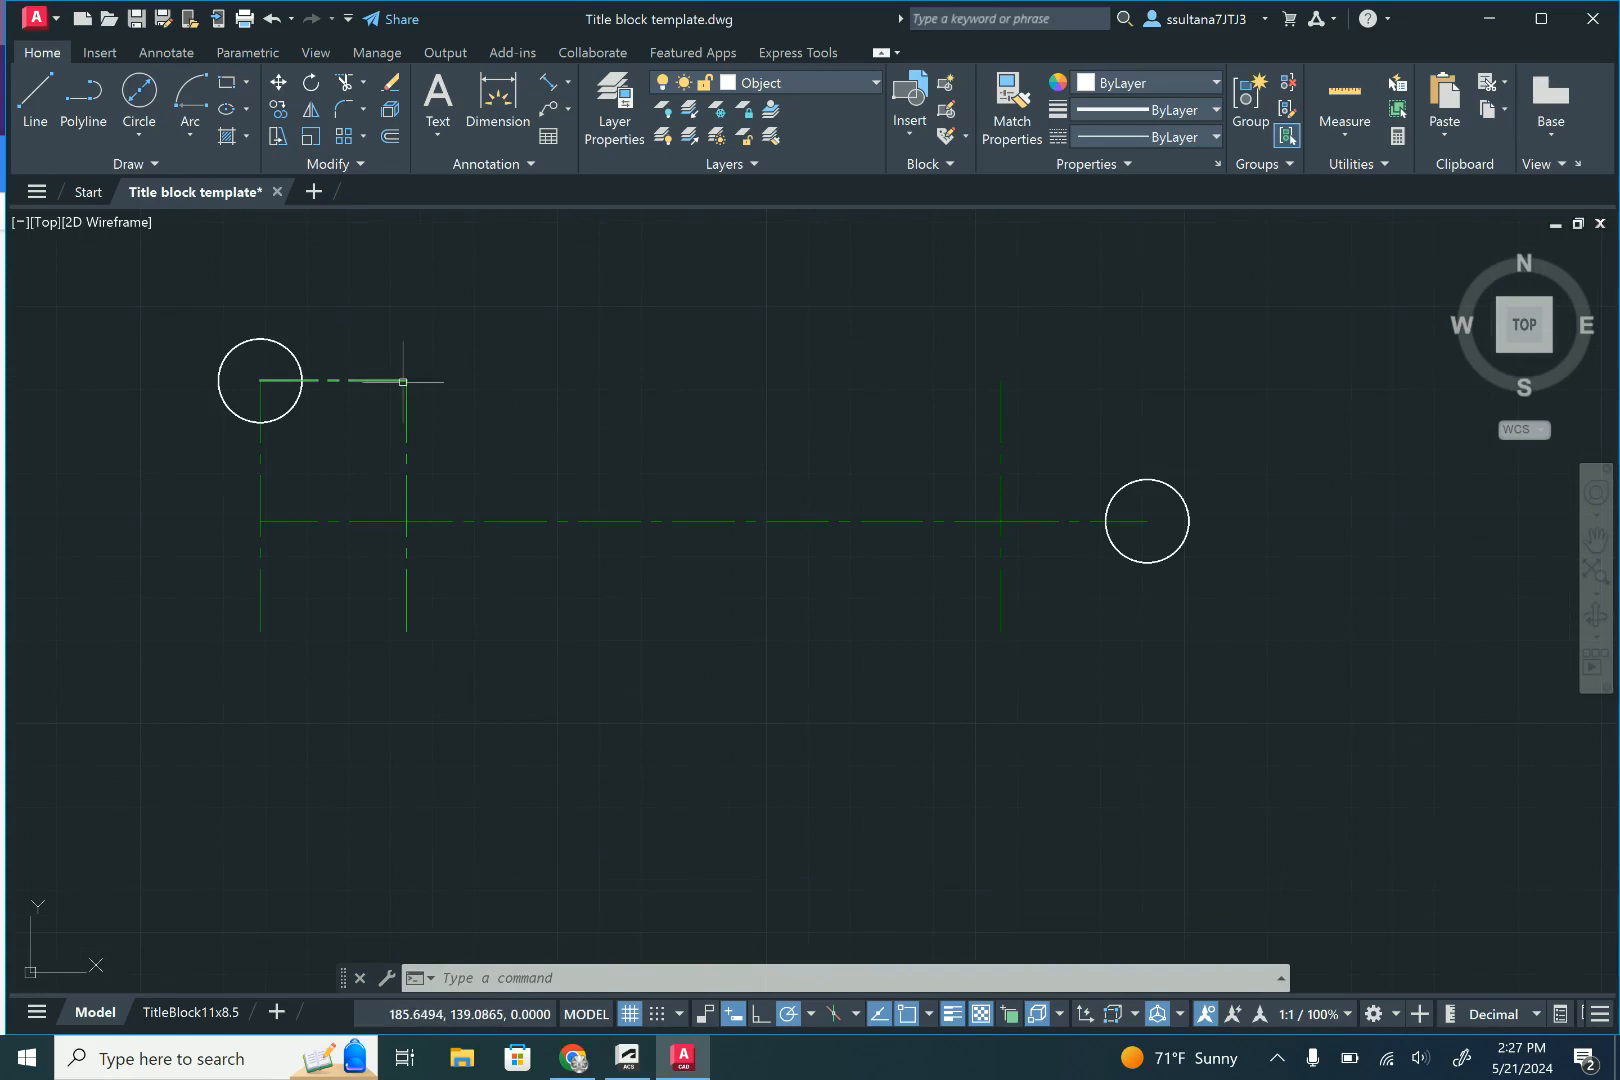
pyautogui.click(138, 133)
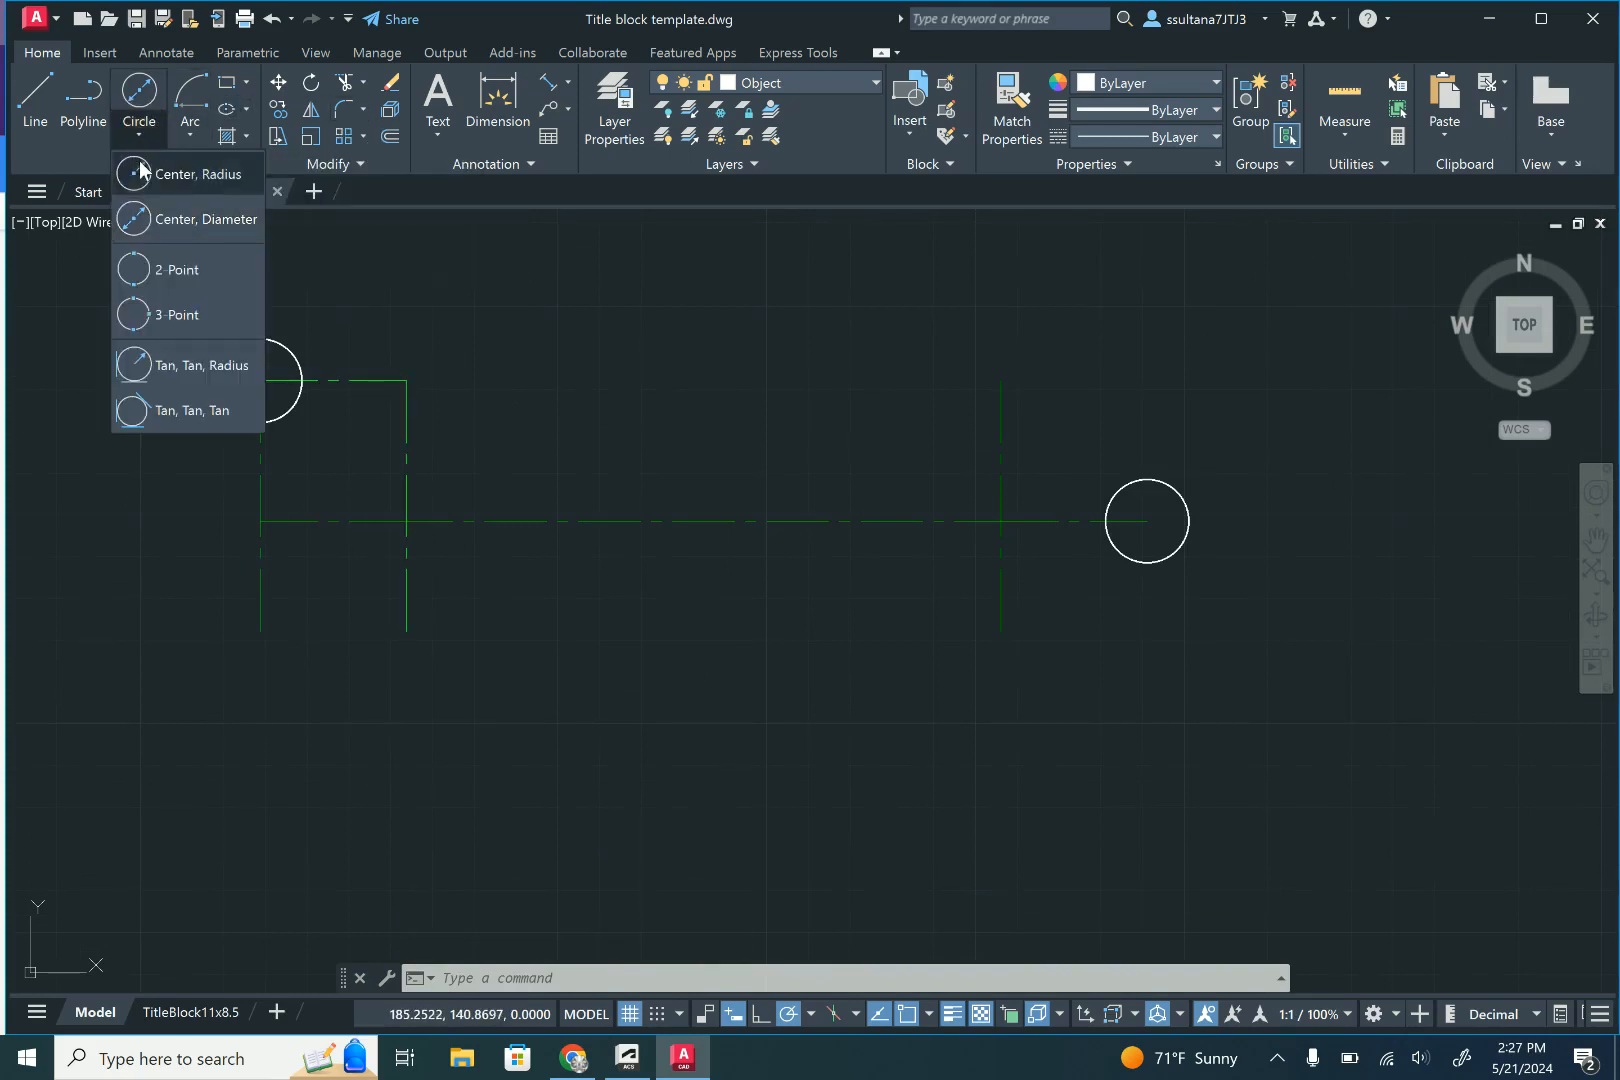
pyautogui.click(141, 171)
pyautogui.click(260, 380)
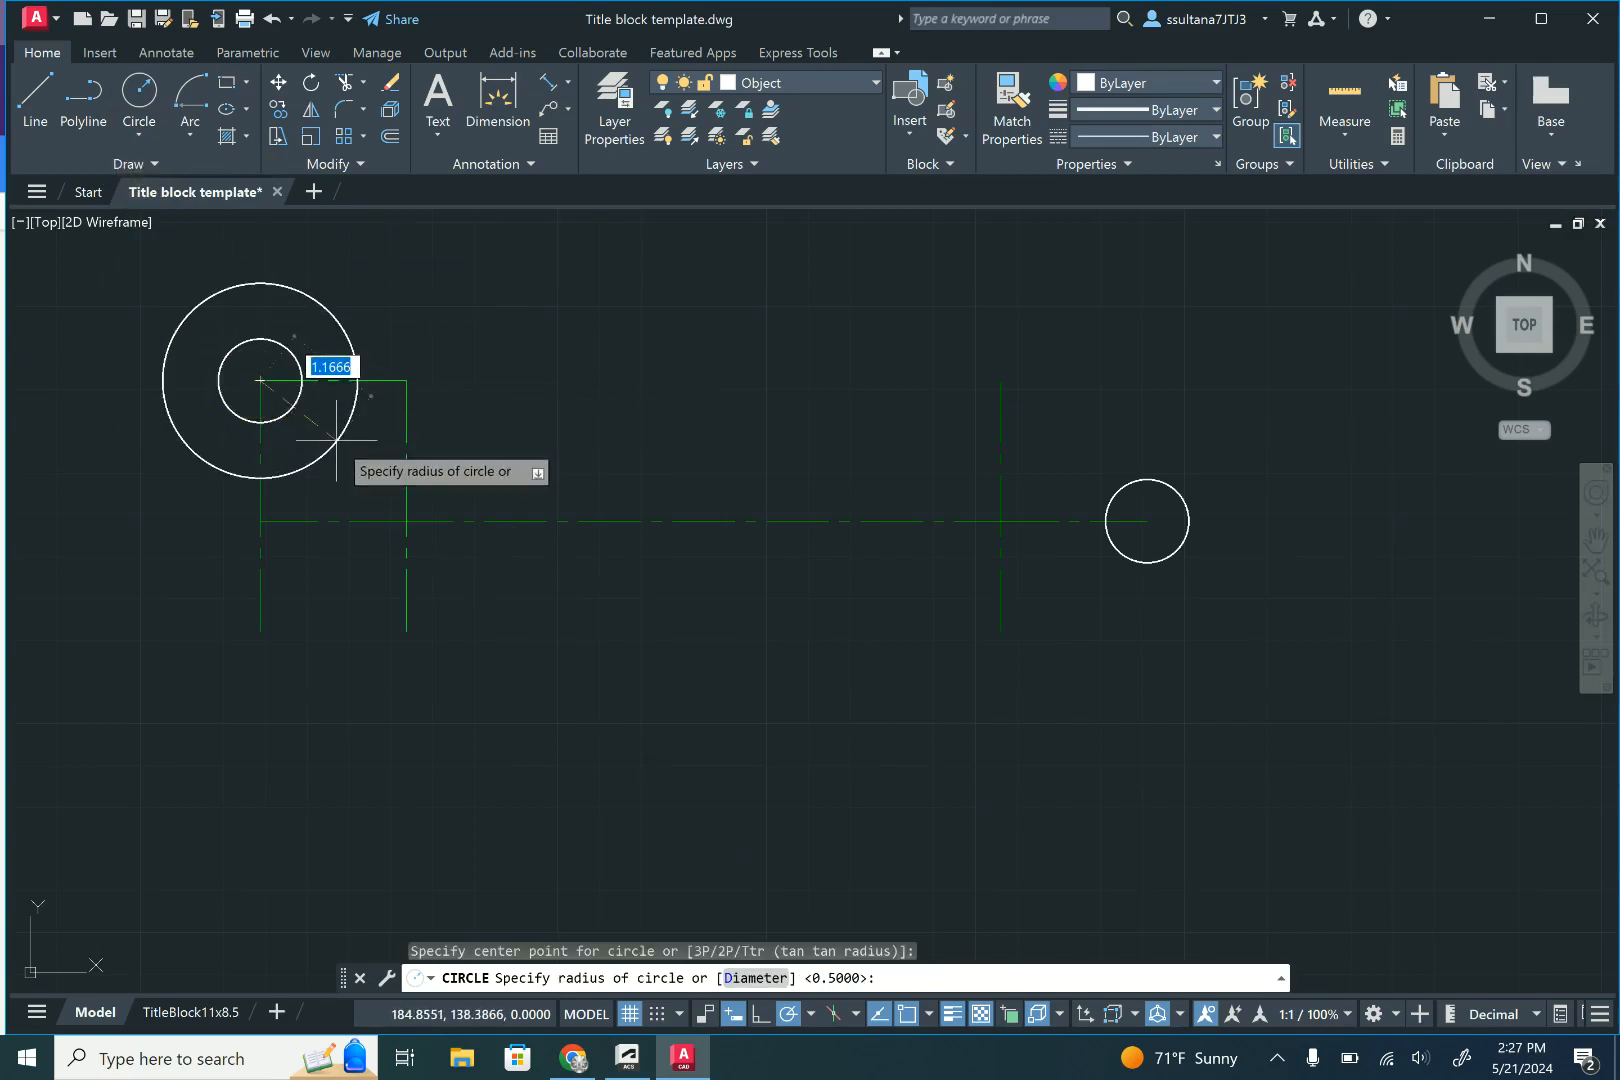
pyautogui.write('1.12')
pyautogui.press('Return')
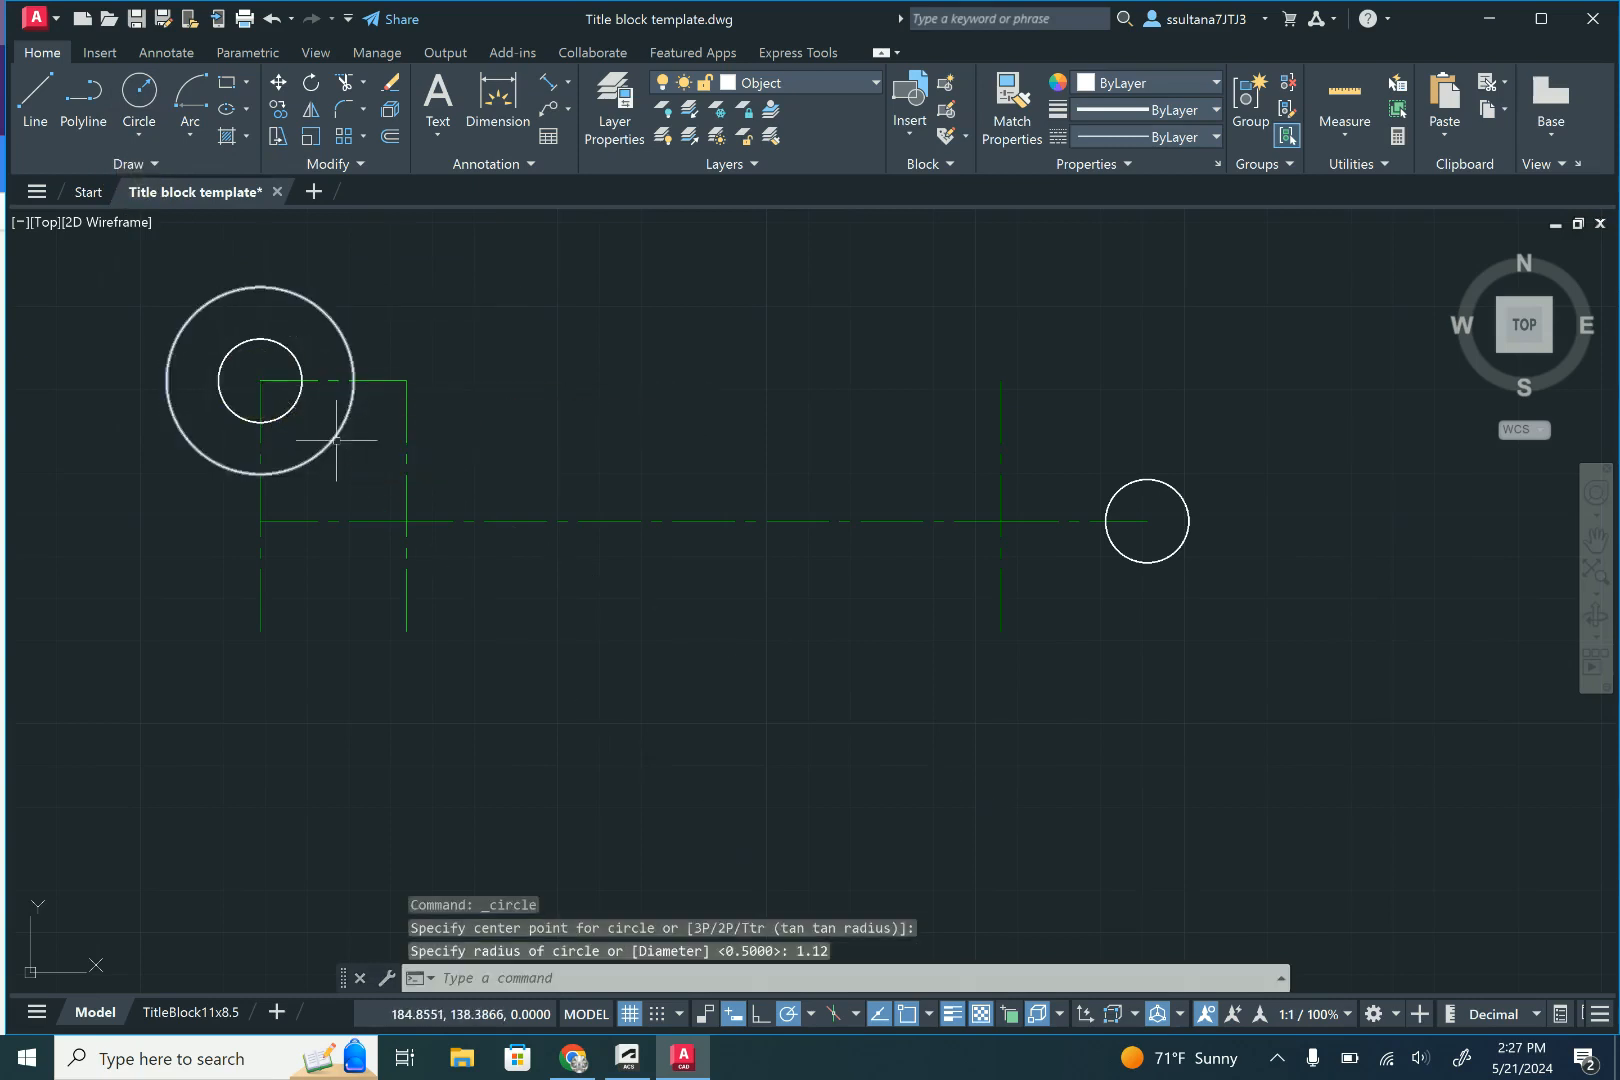
# - Draw a circle of radius 1.12 concentric with the right 1.00 diameter circle
pyautogui.click(139, 92)
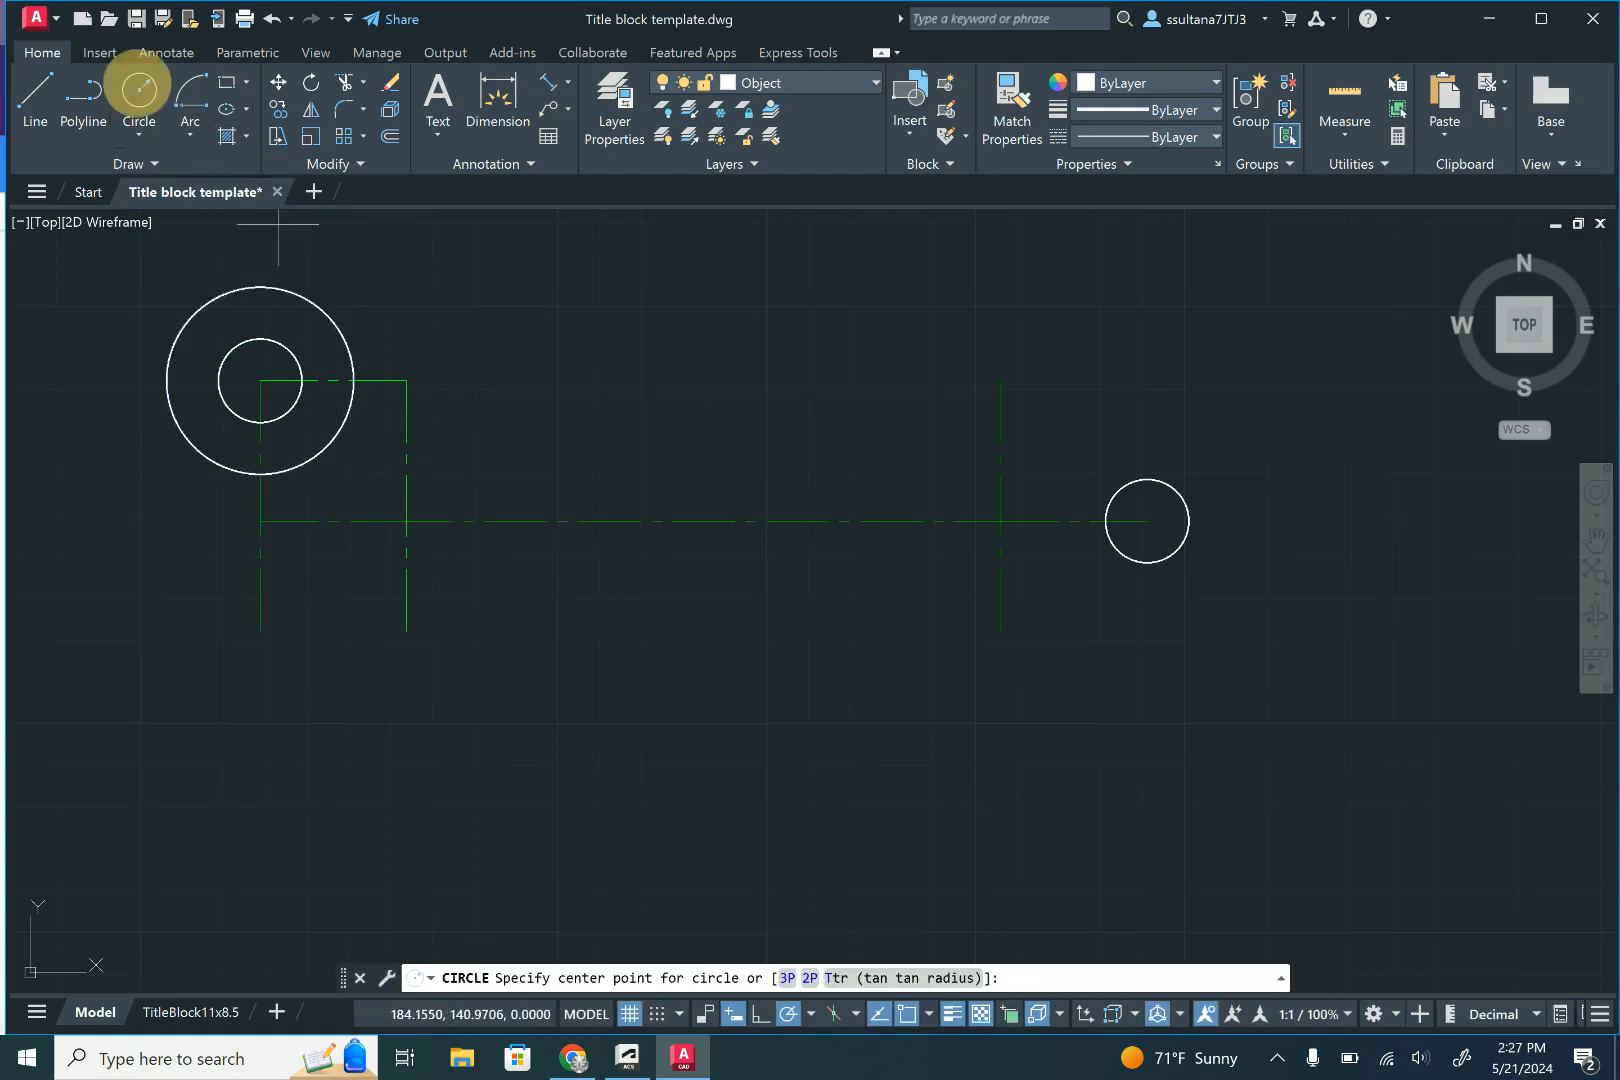
pyautogui.click(1147, 520)
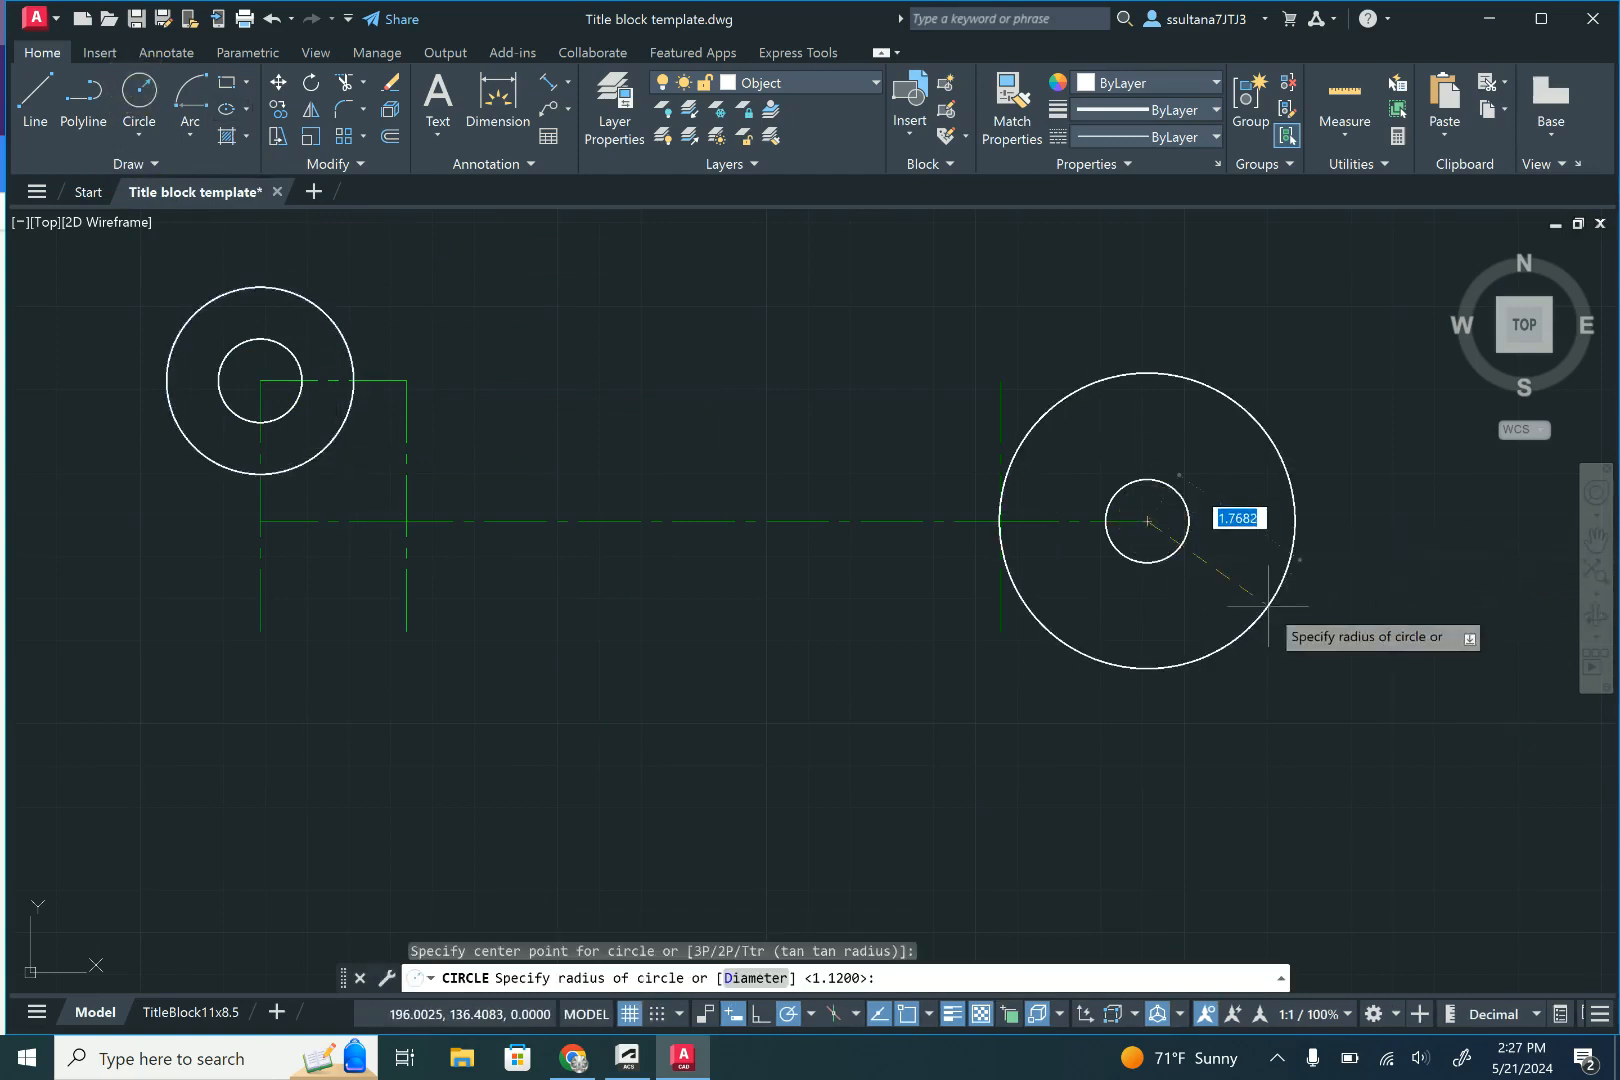
pyautogui.write('1.12')
pyautogui.press('Return')
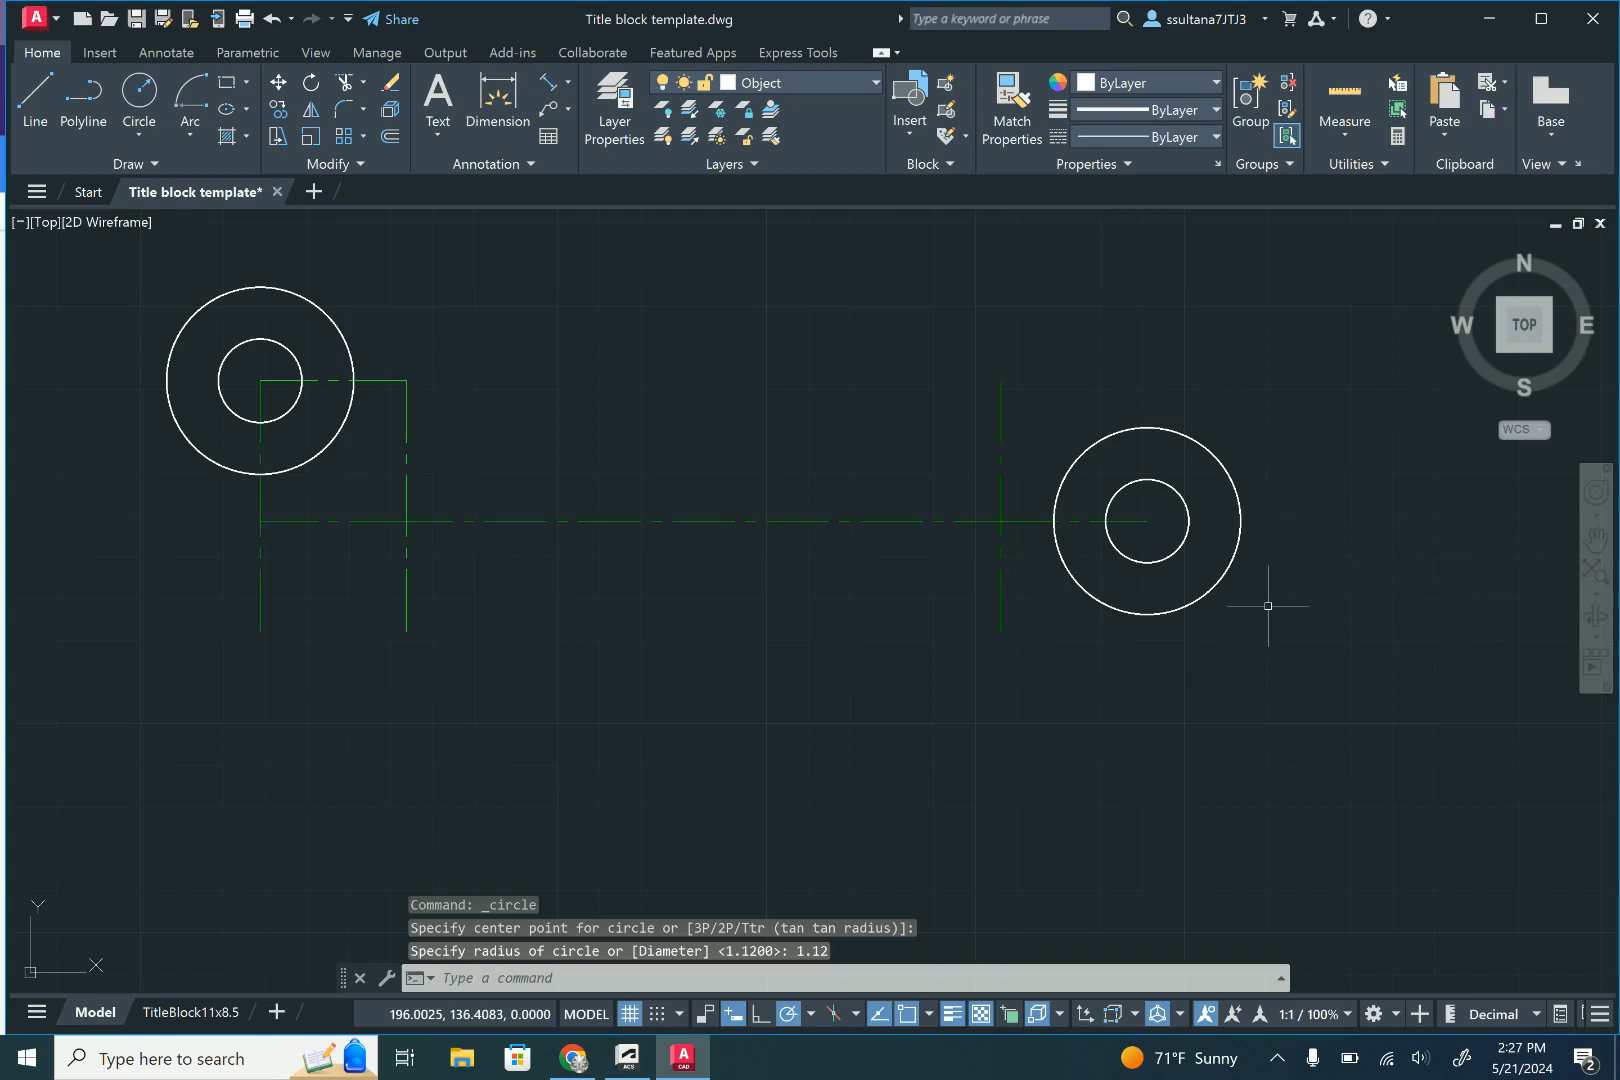
# - Draw a centre-start-end arc about the second vertical centre line's upper end, from the left outer circle's right quadrant underneath to about 330°
pyautogui.hotkey('ctrl', 'z')
pyautogui.click(190, 128)
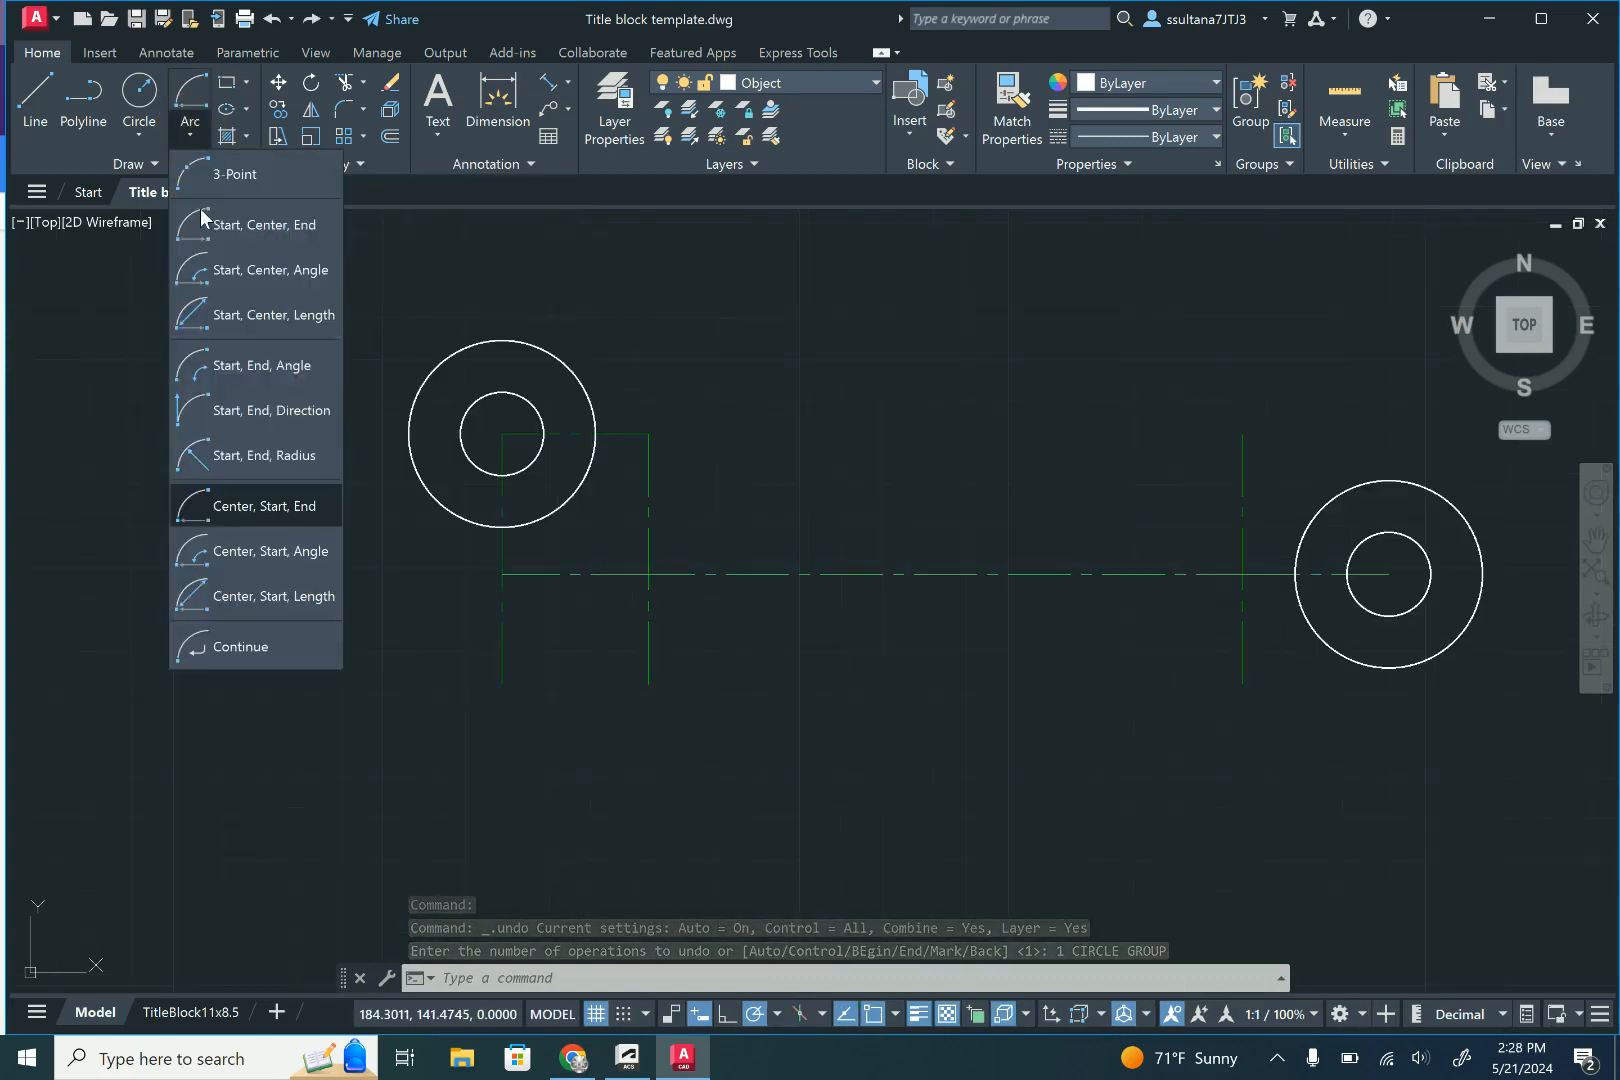
pyautogui.click(243, 508)
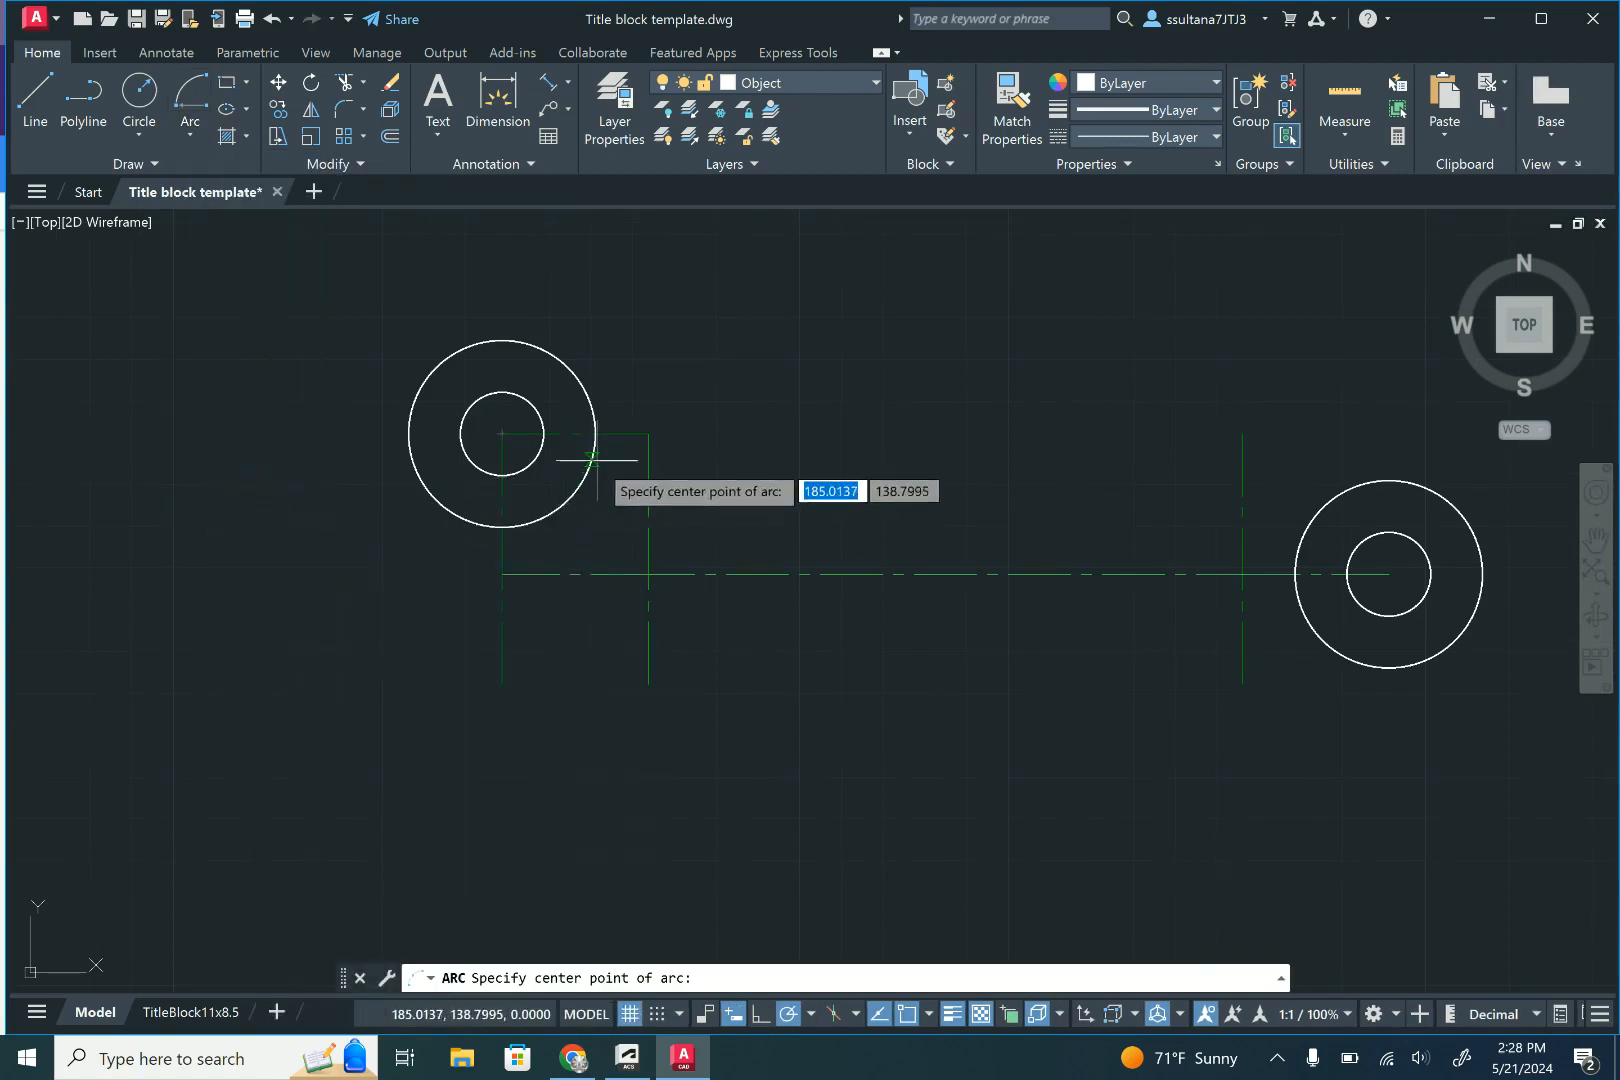
pyautogui.click(648, 434)
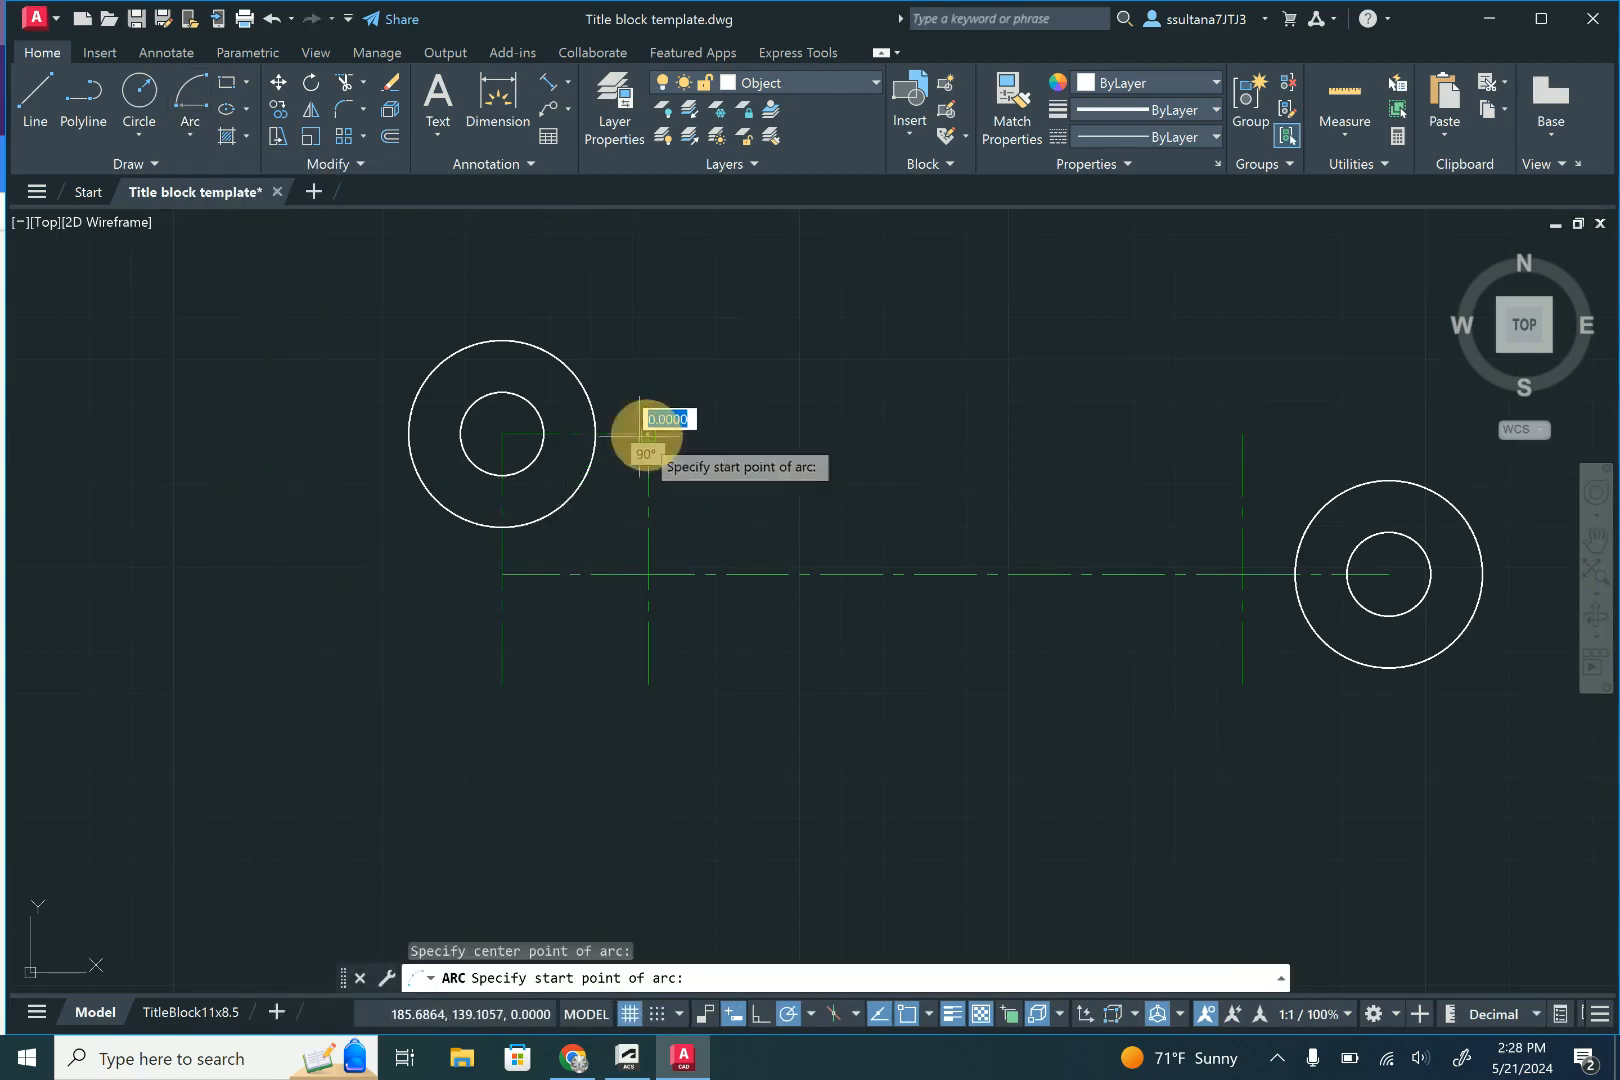
pyautogui.click(596, 434)
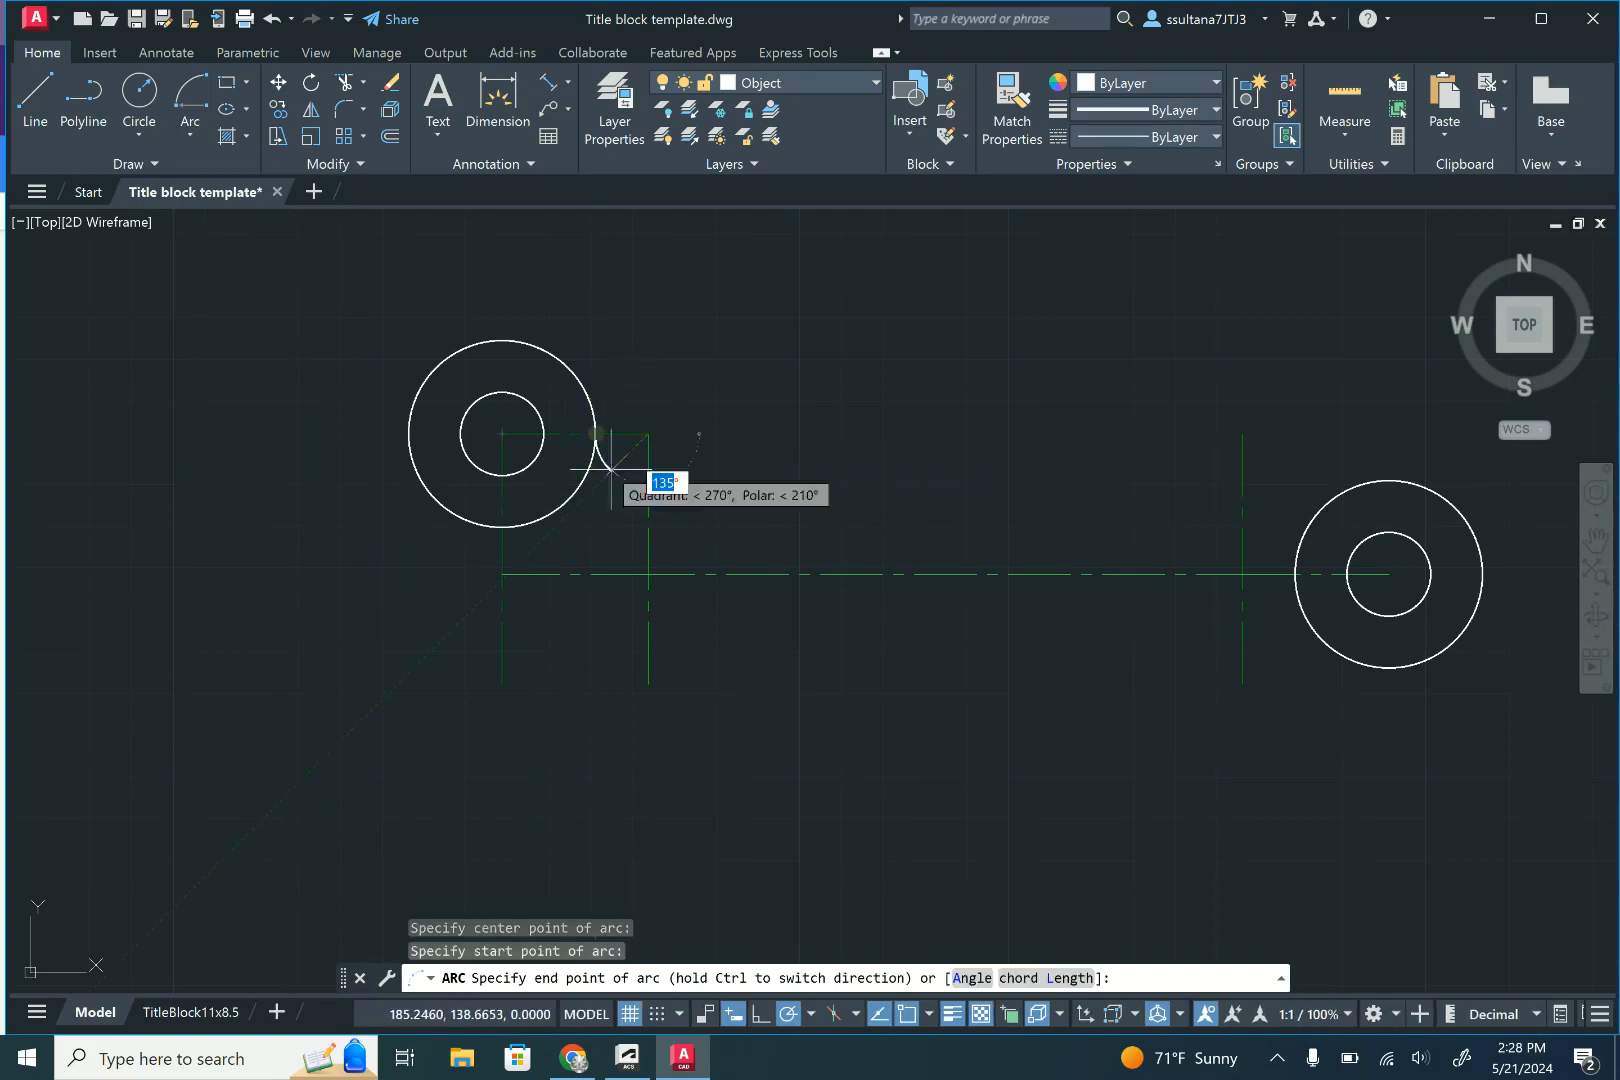
pyautogui.click(693, 460)
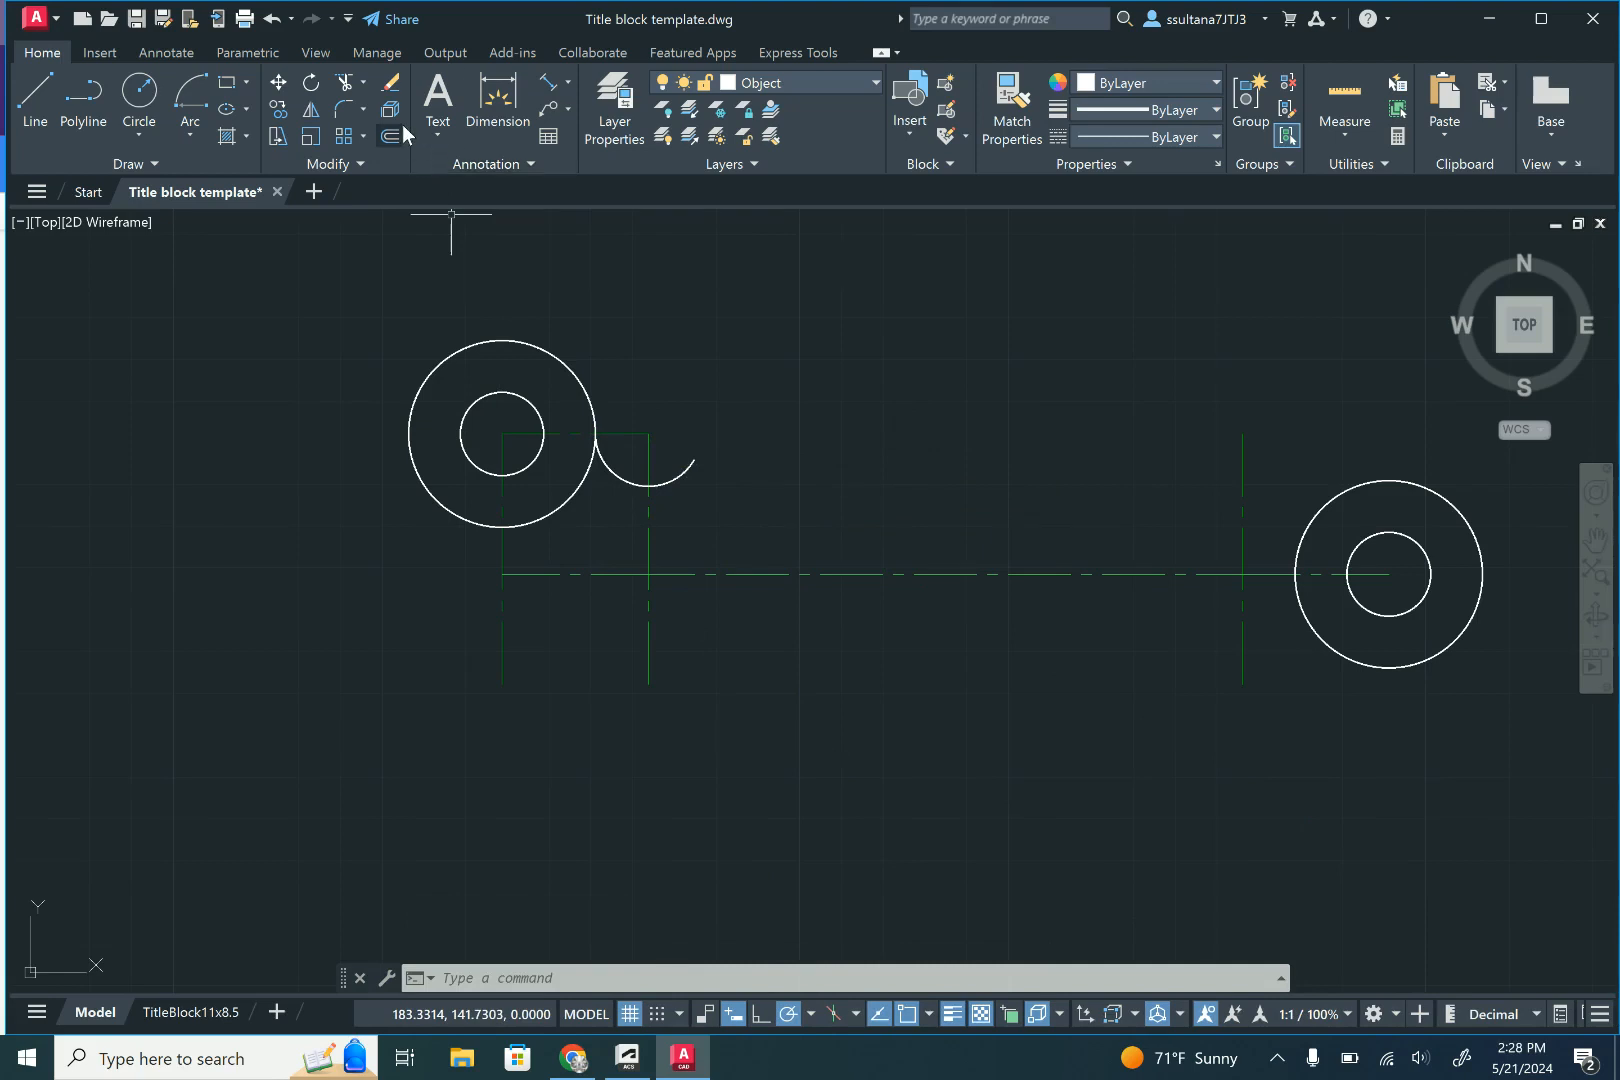
# - Draw a concentric arc of radius 2.87 from the left outer circle's left quadrant, sweeping underneath to about 63° below horizontal on the right
pyautogui.click(194, 92)
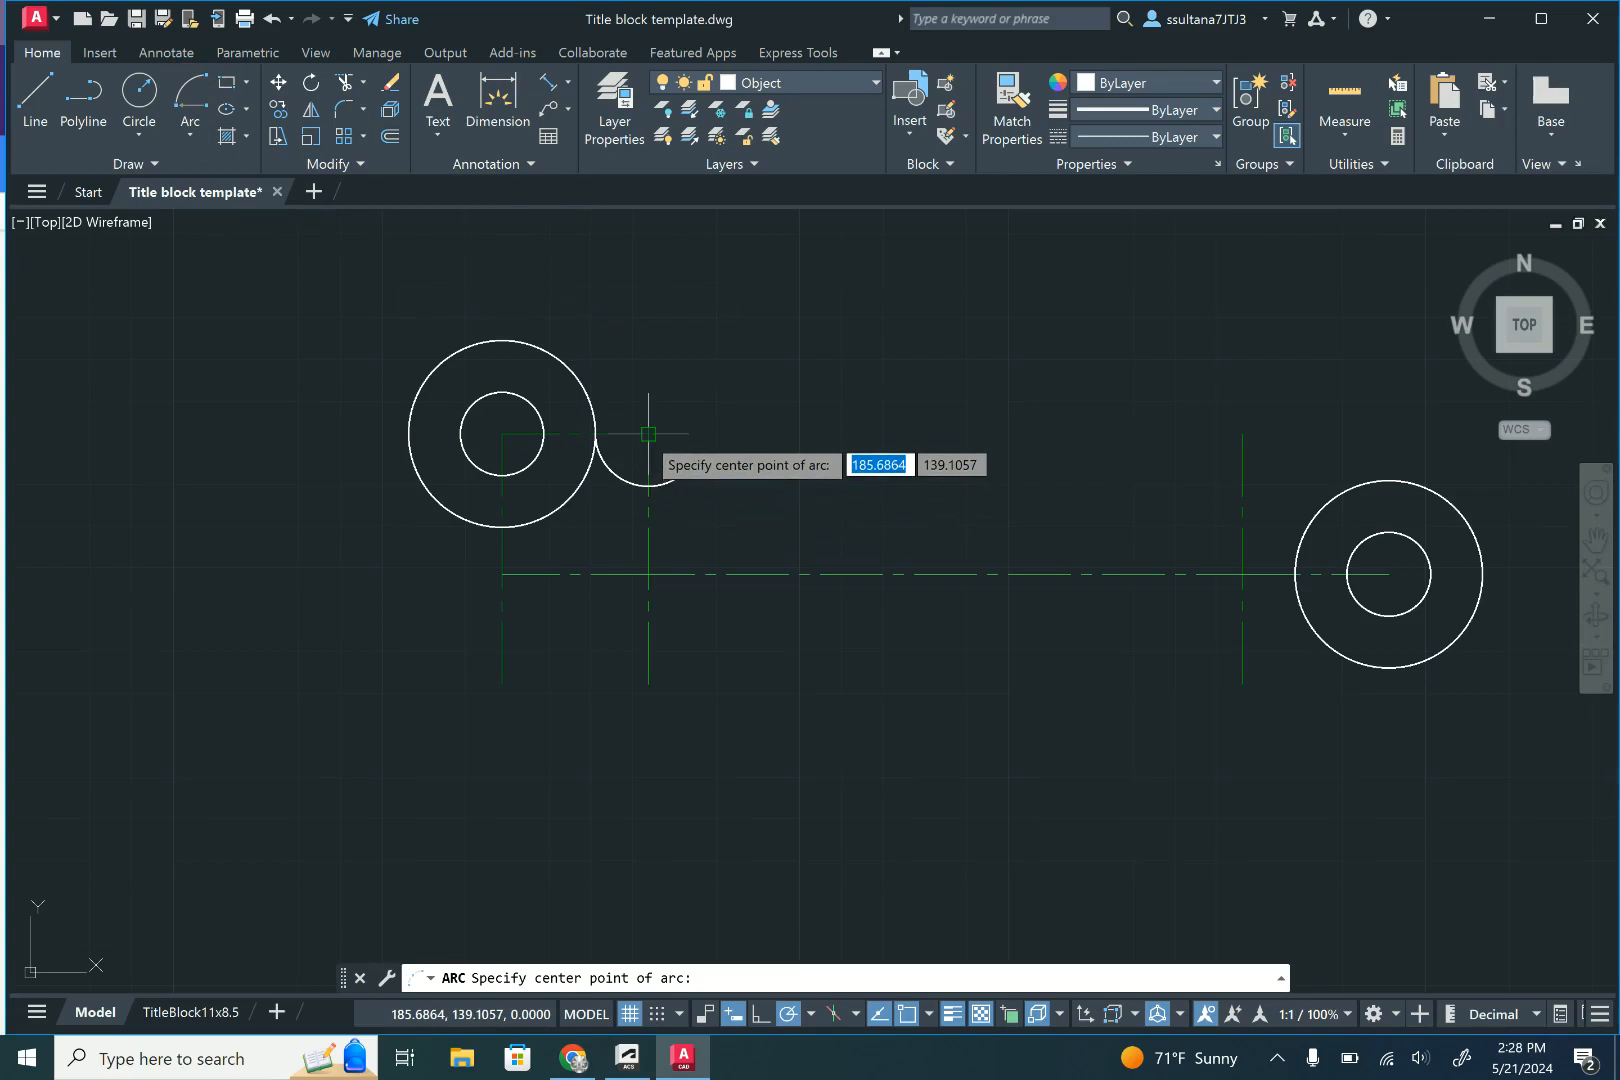
pyautogui.click(648, 433)
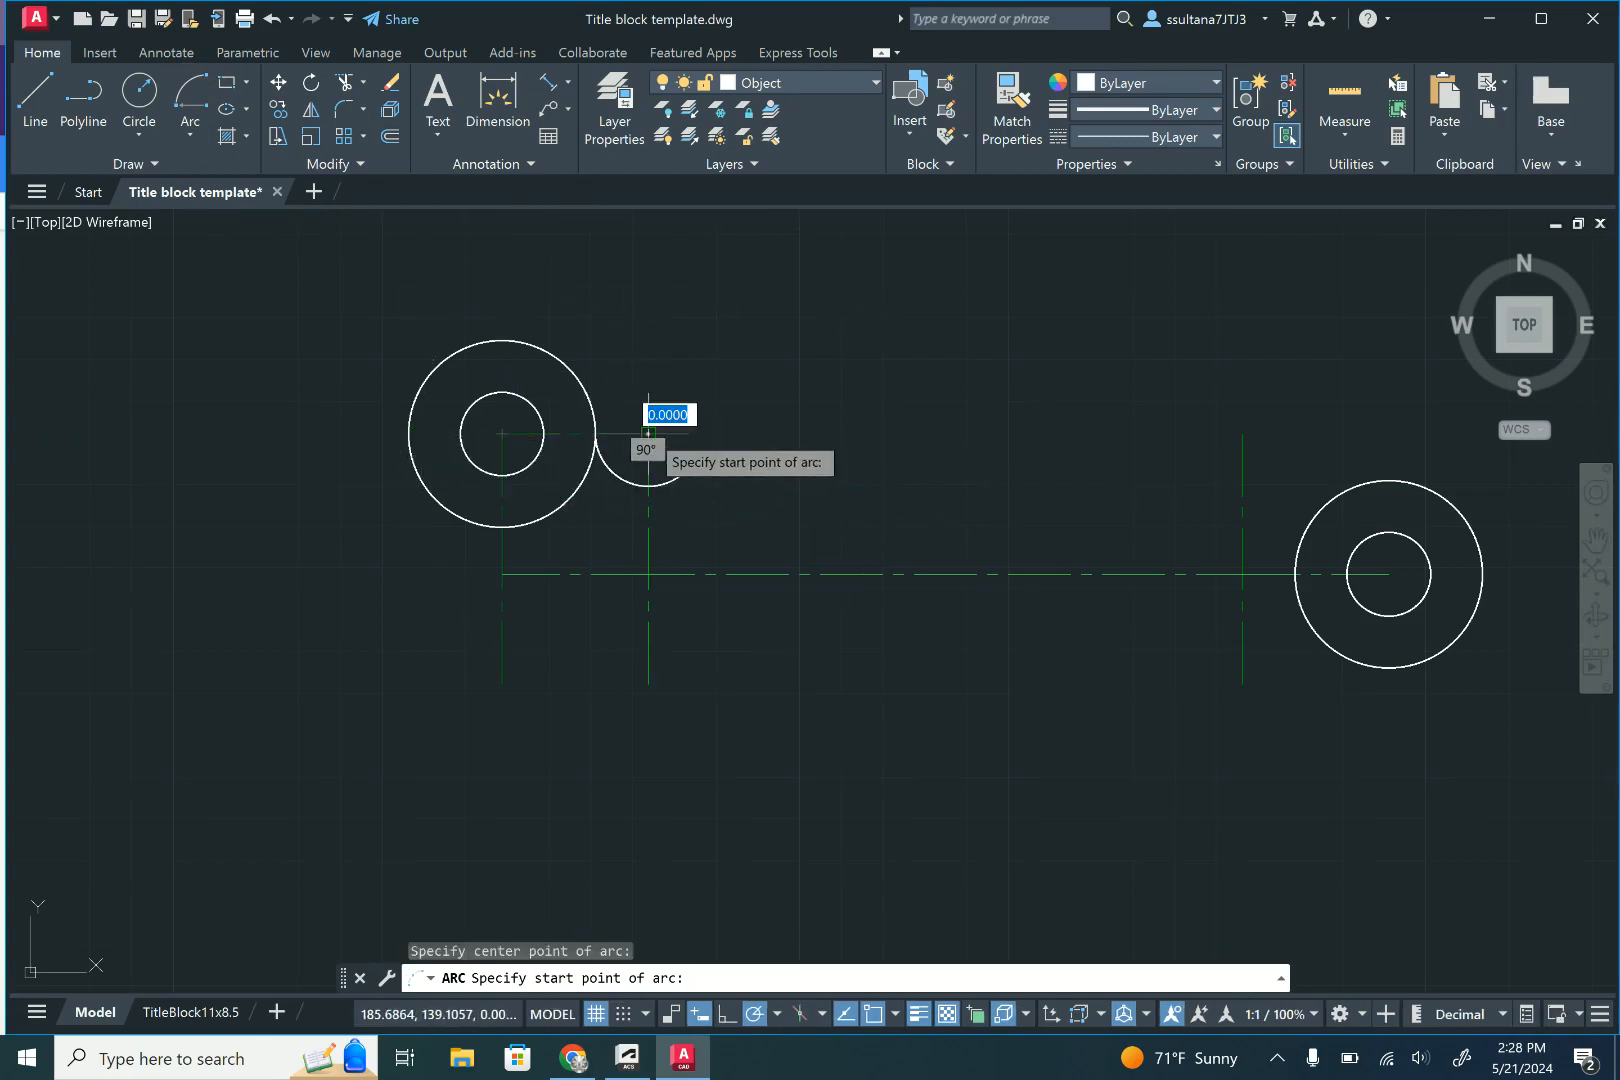
pyautogui.click(408, 433)
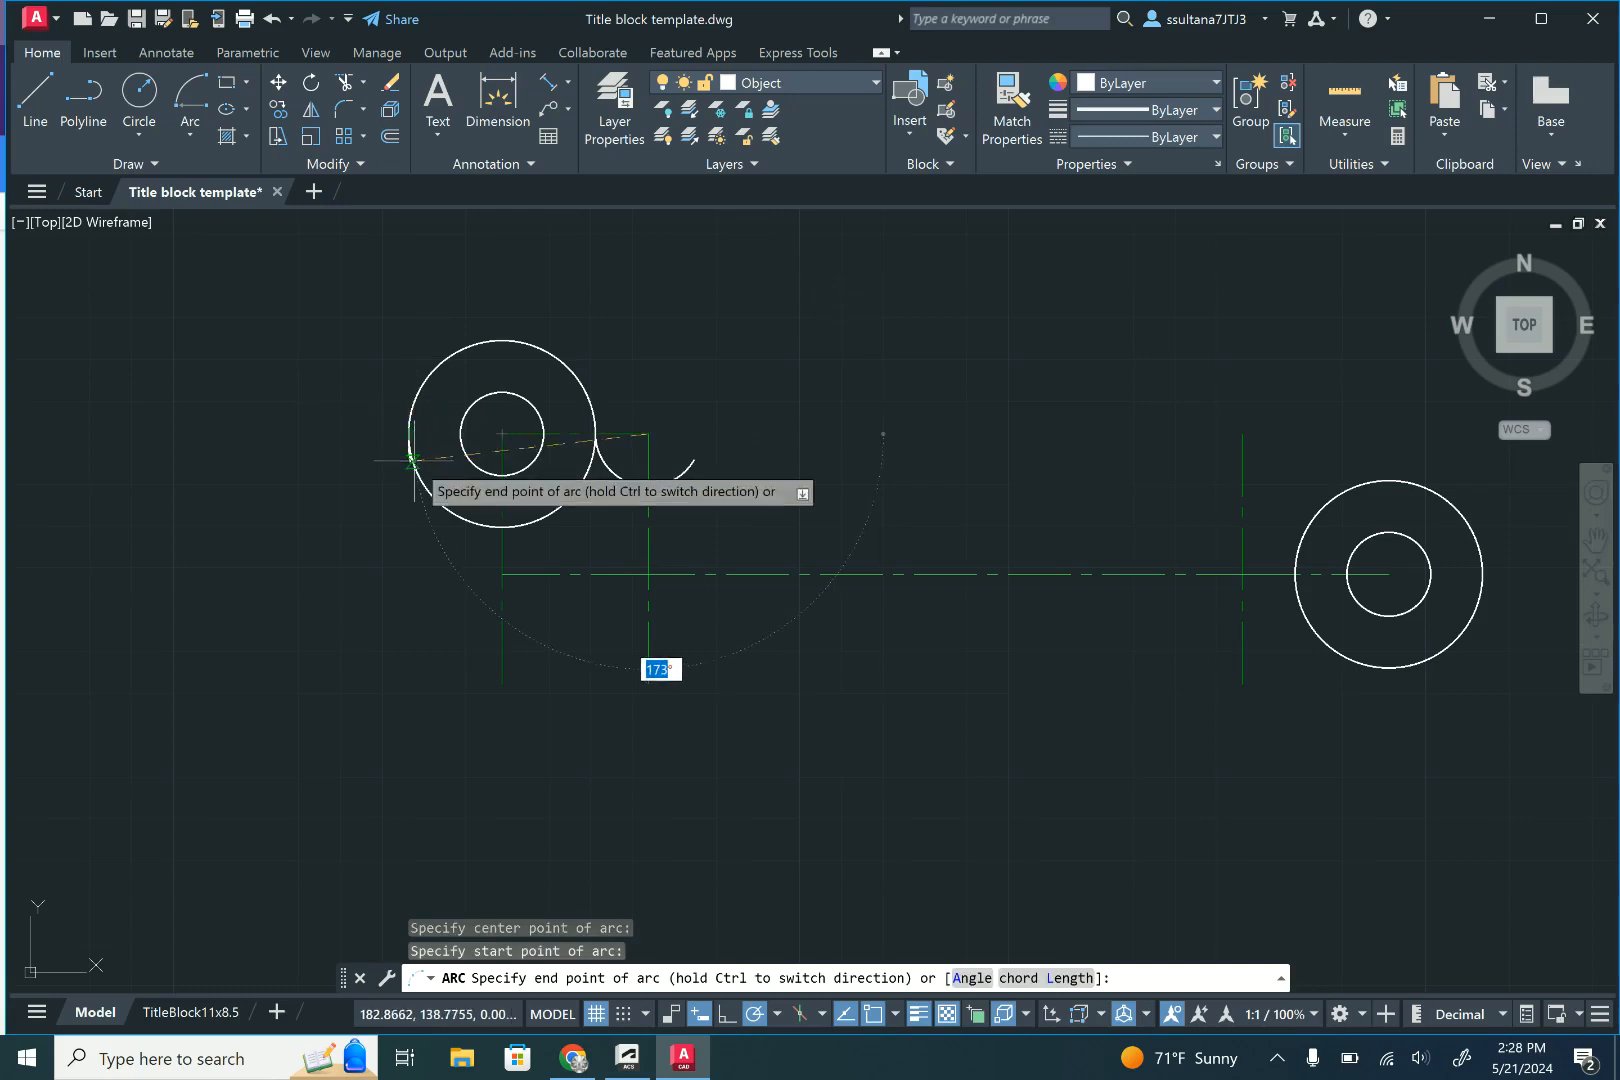
pyautogui.click(770, 671)
pyautogui.press('Escape')
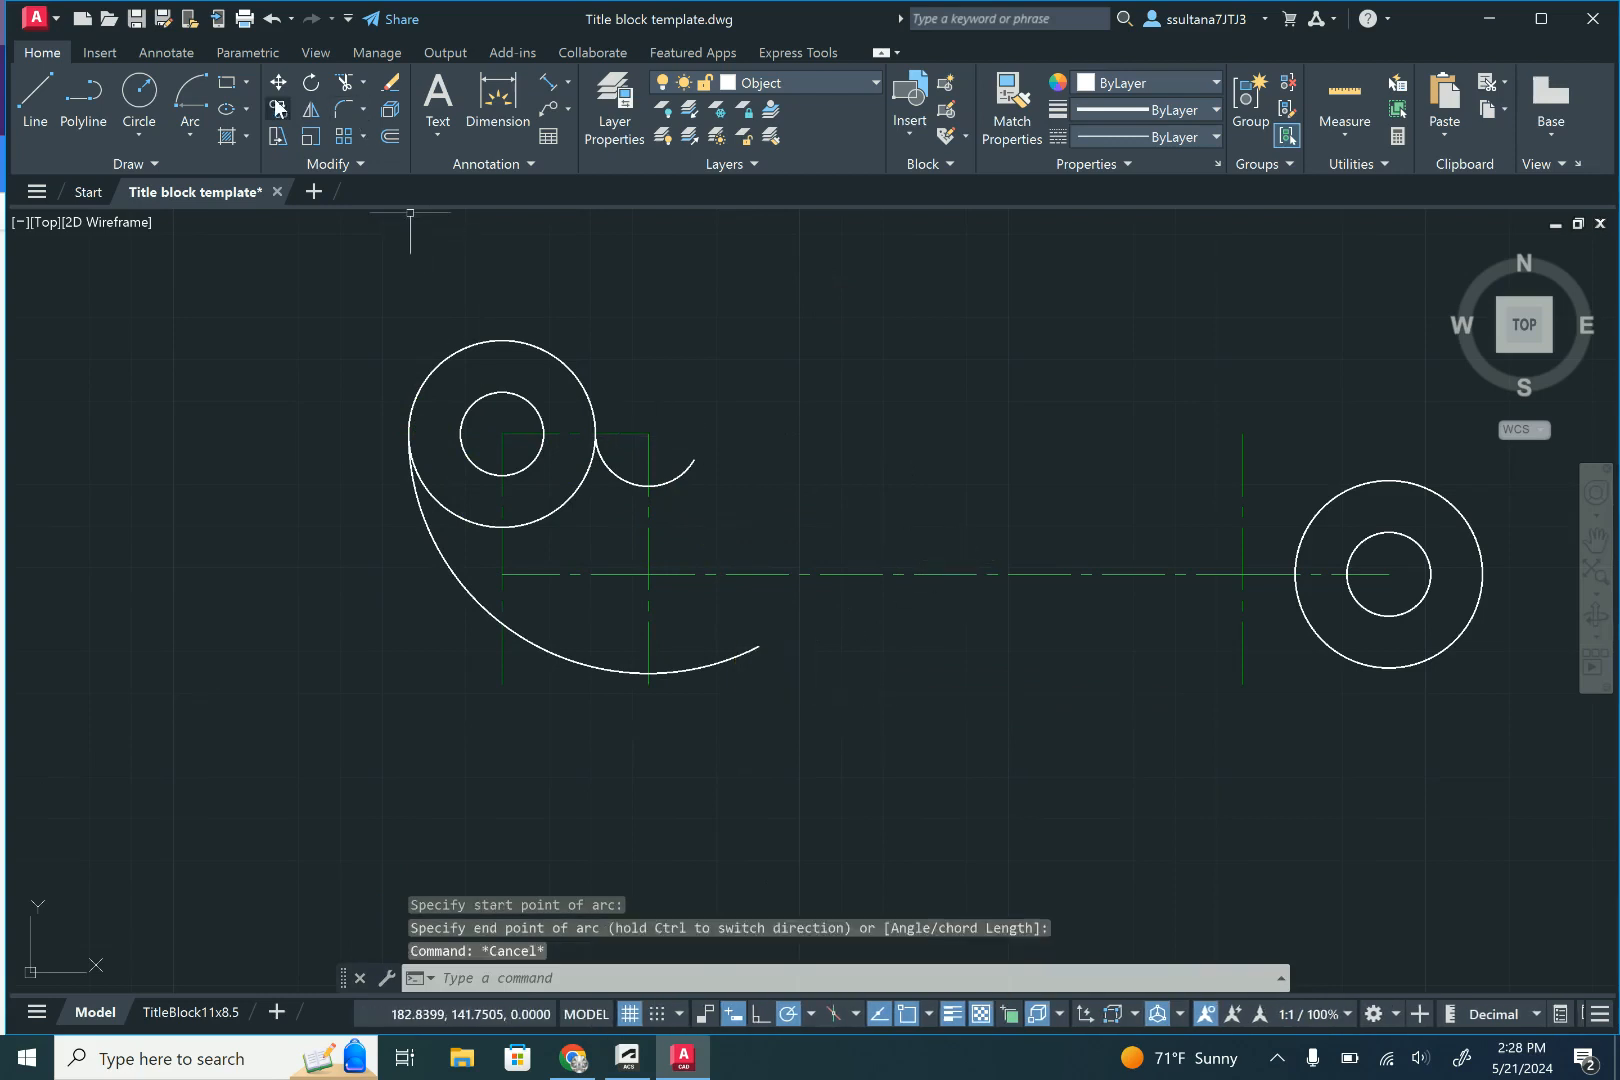
# - Draw an arc centred on the rightmost centre line intersection, from the right outer circle's right quadrant over the top through about 140°
pyautogui.click(185, 89)
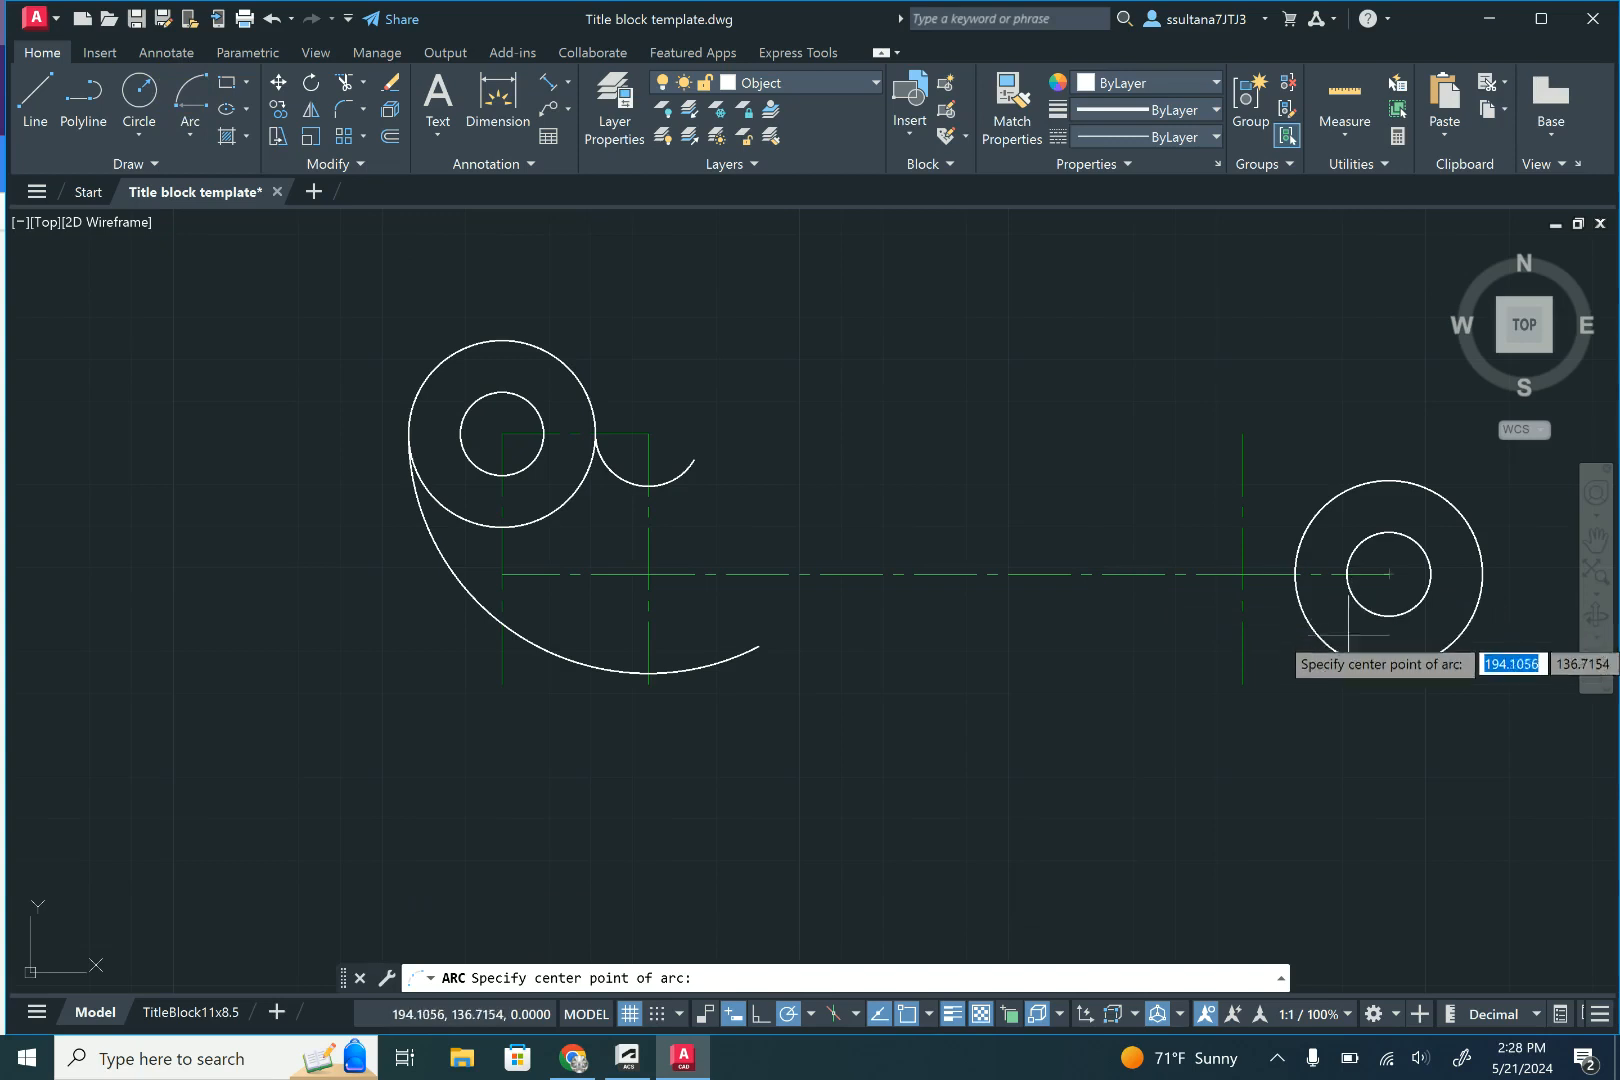
pyautogui.click(1242, 573)
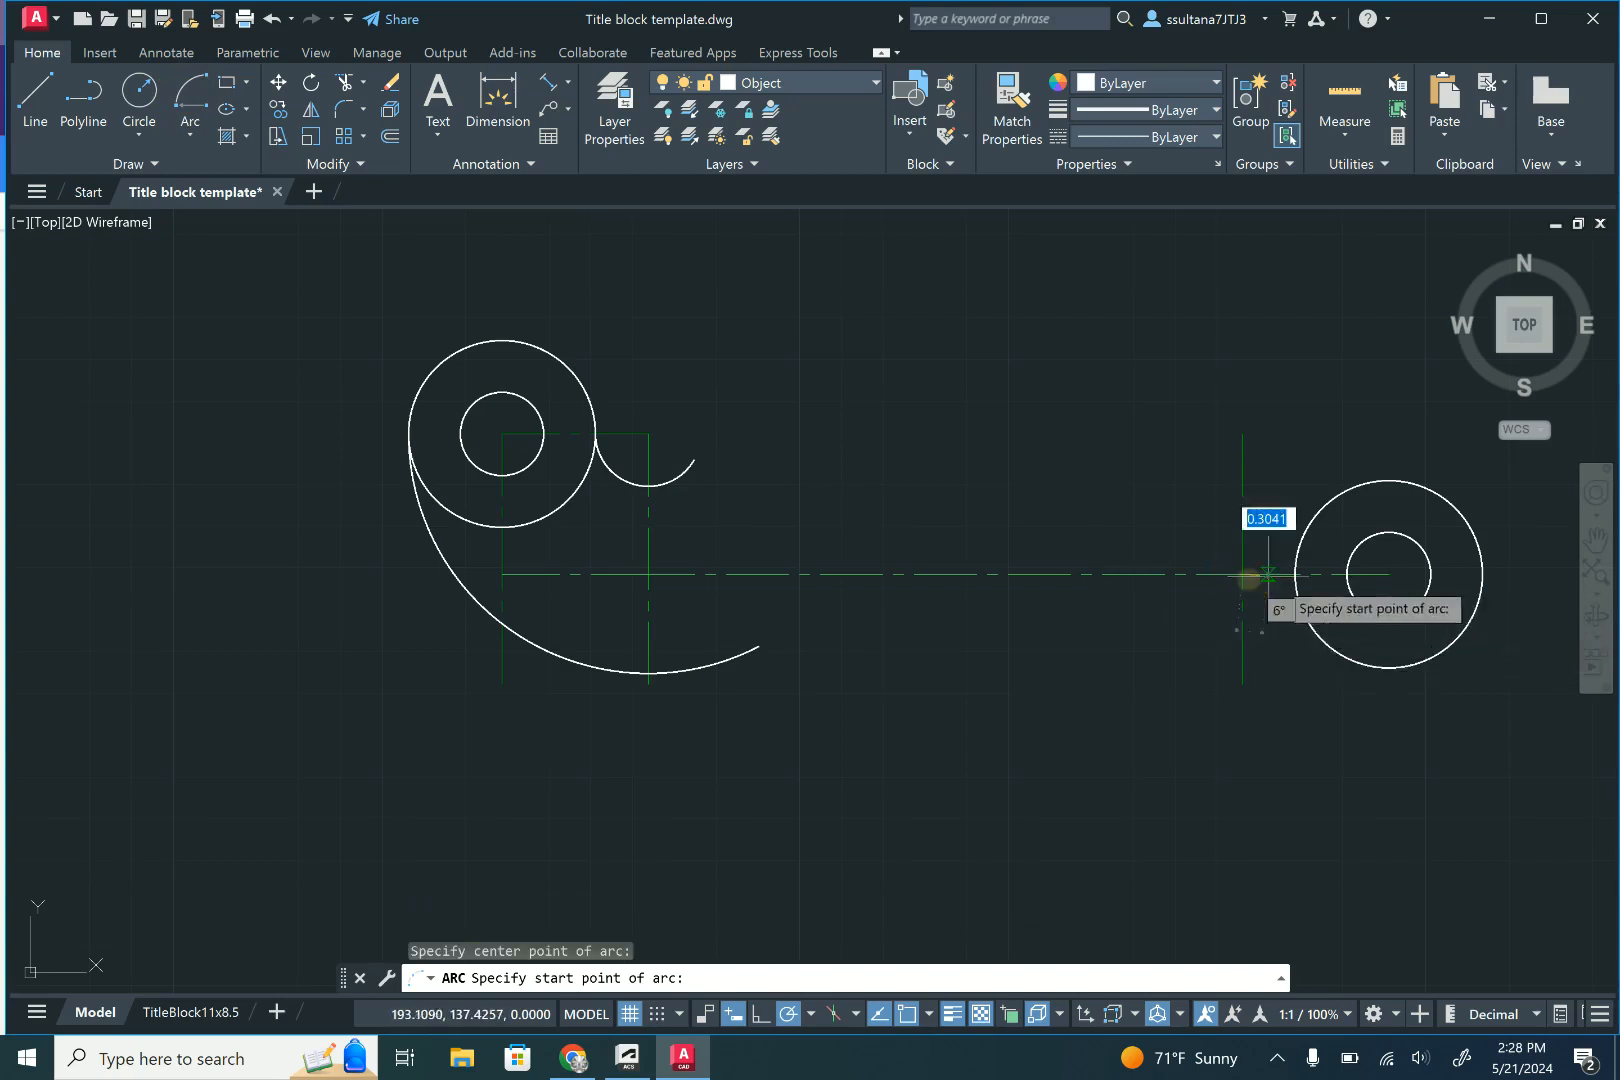
pyautogui.click(1482, 573)
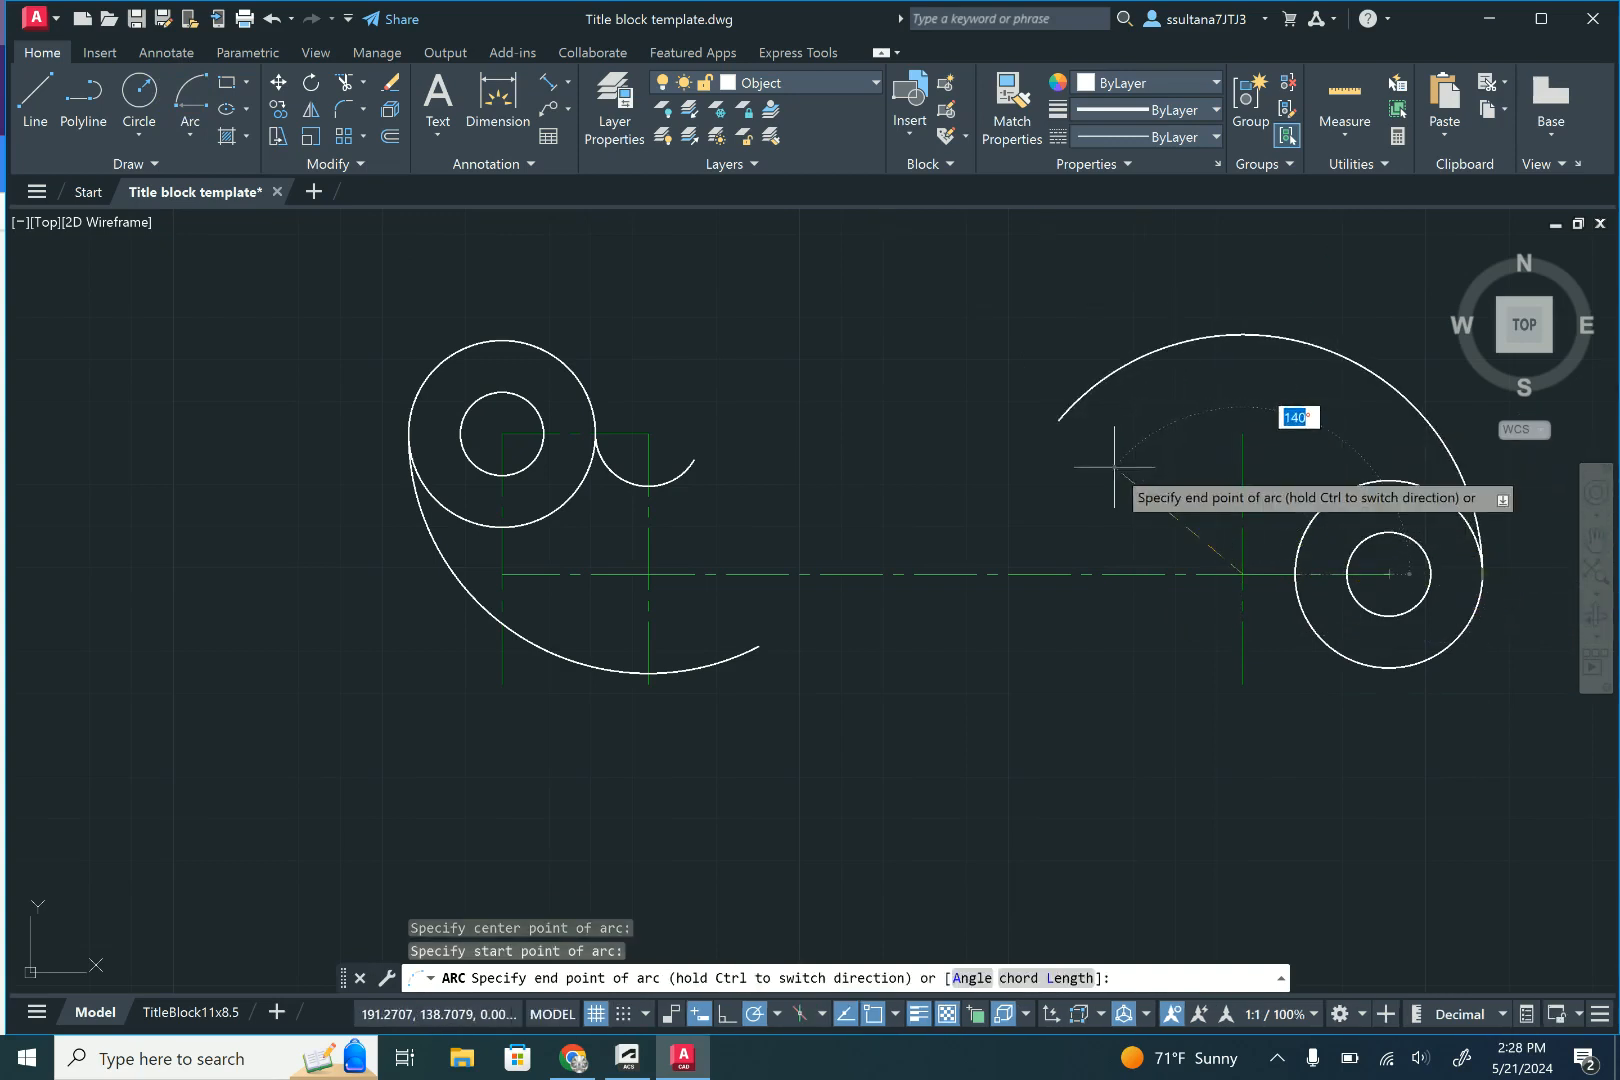
pyautogui.click(1107, 462)
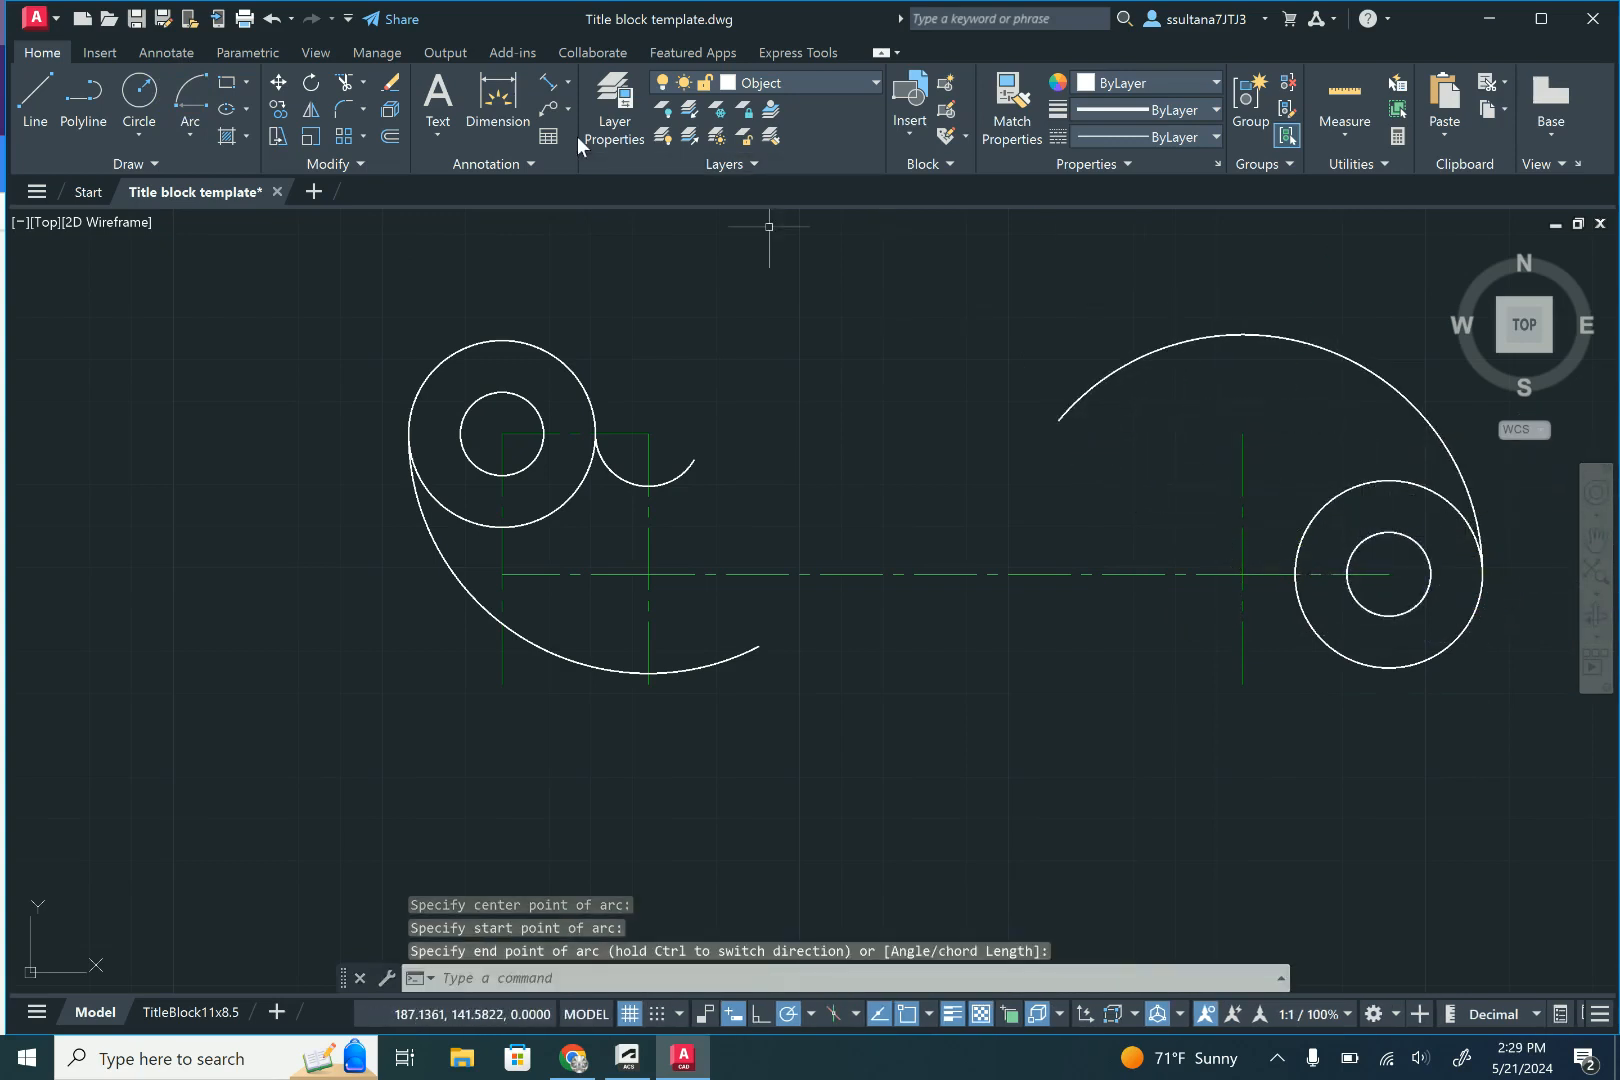
# - Draw a radius 0.63 arc centred where the rightmost vertical centre line crosses the horizontal one, from the right outer circle's left quadrant over the top to about 165°
pyautogui.click(189, 104)
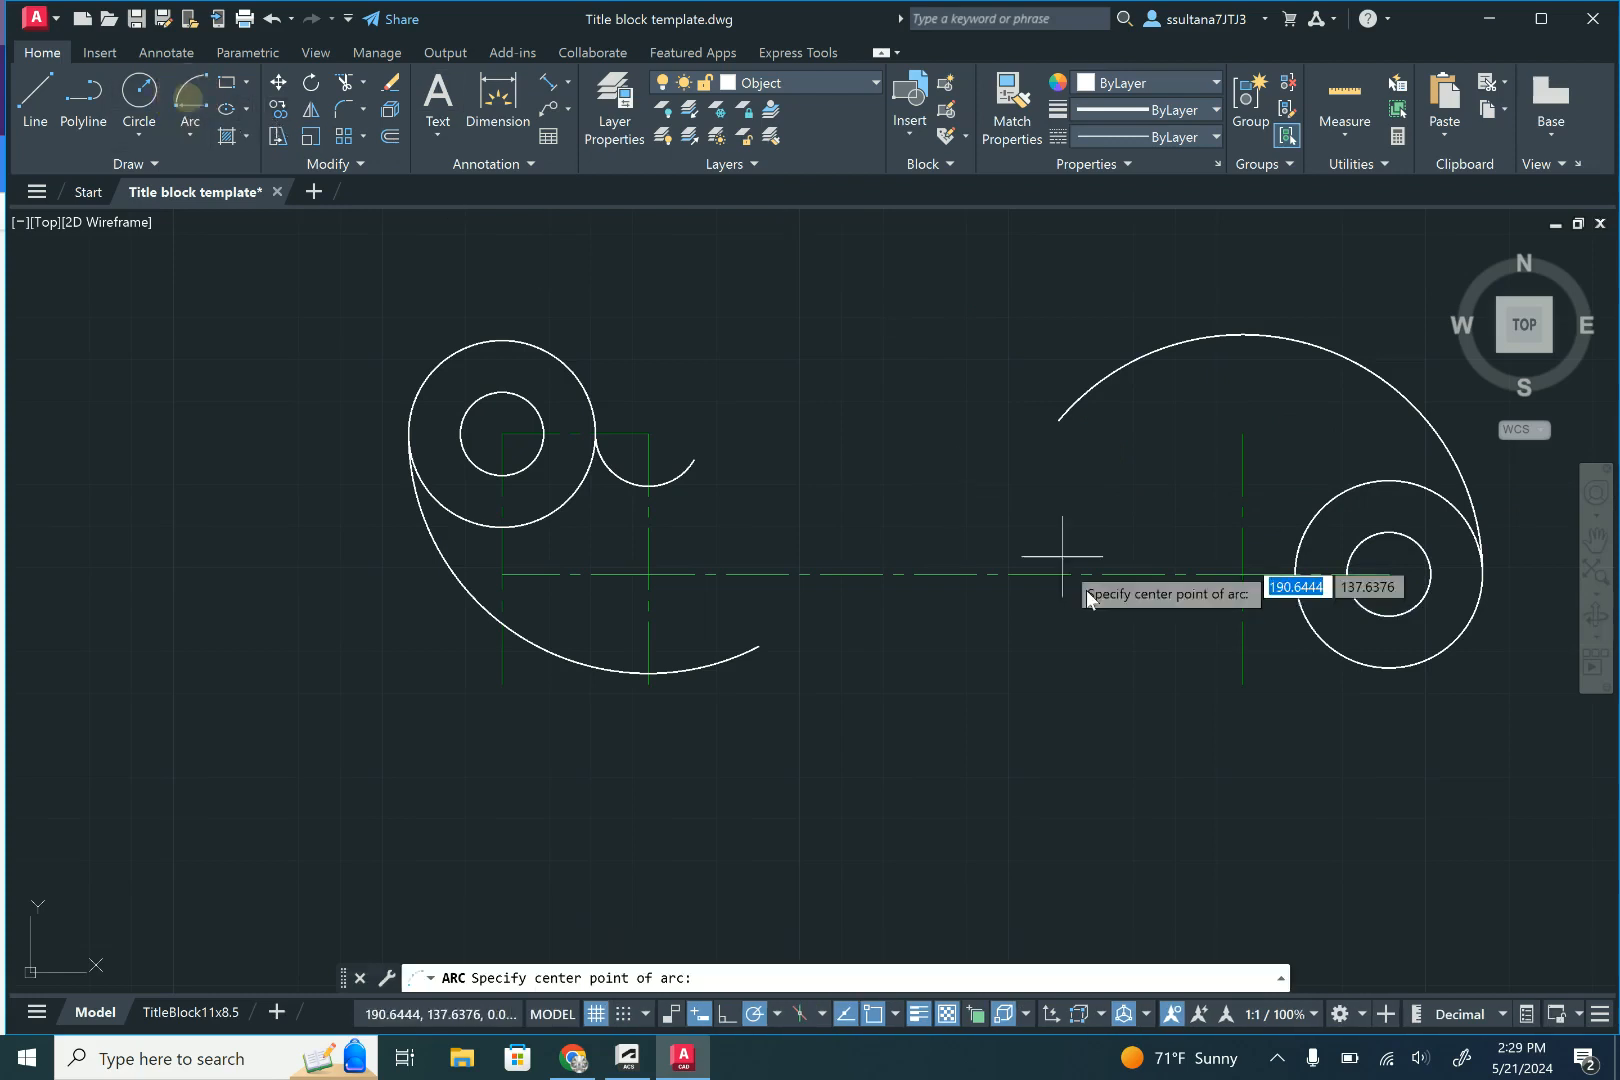
pyautogui.click(1242, 575)
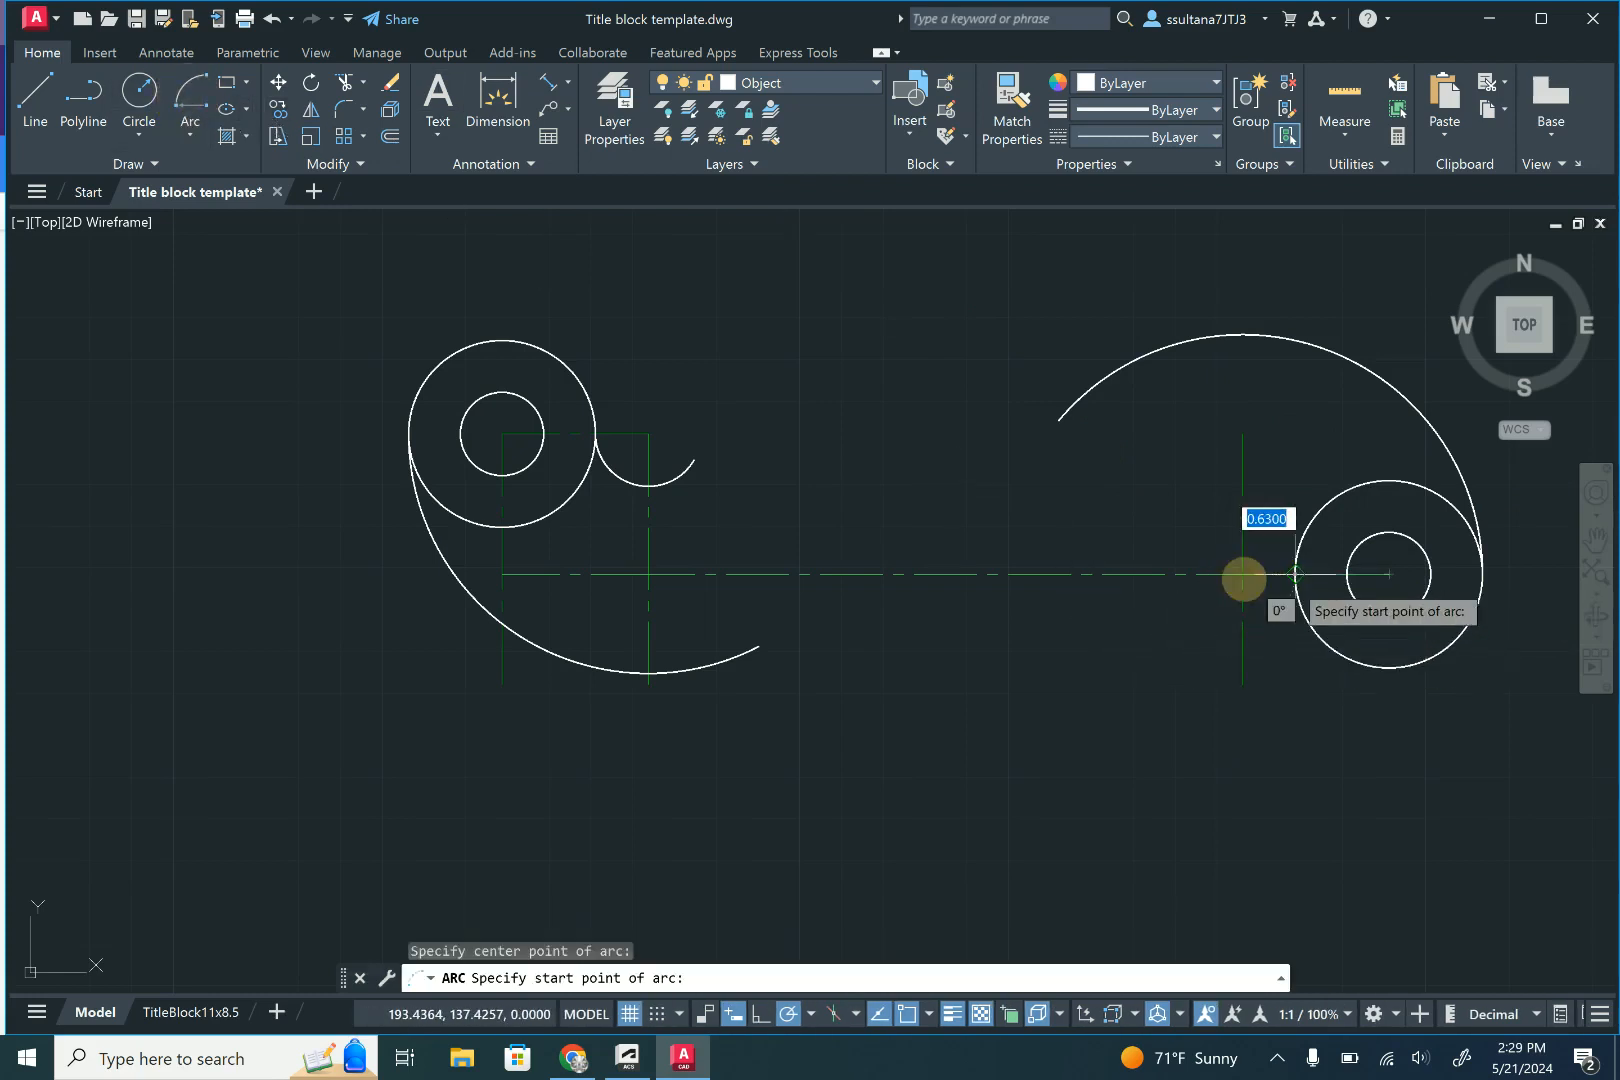
pyautogui.click(1295, 574)
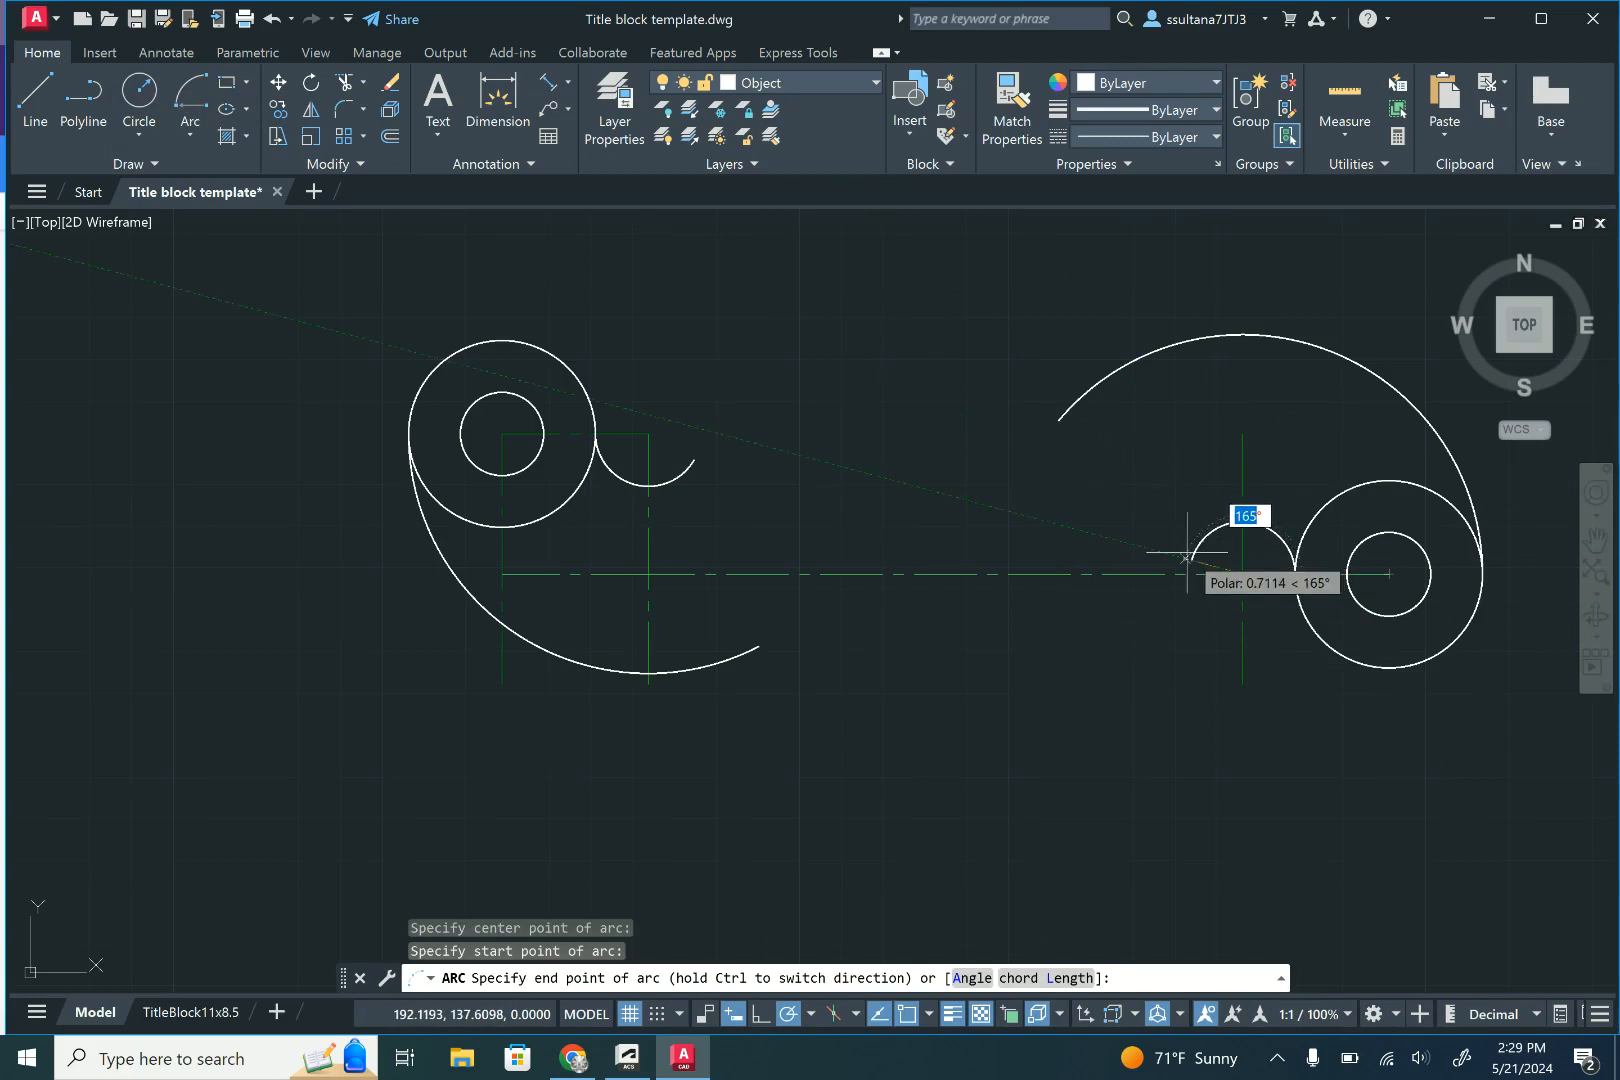
pyautogui.click(1187, 552)
pyautogui.press('Escape')
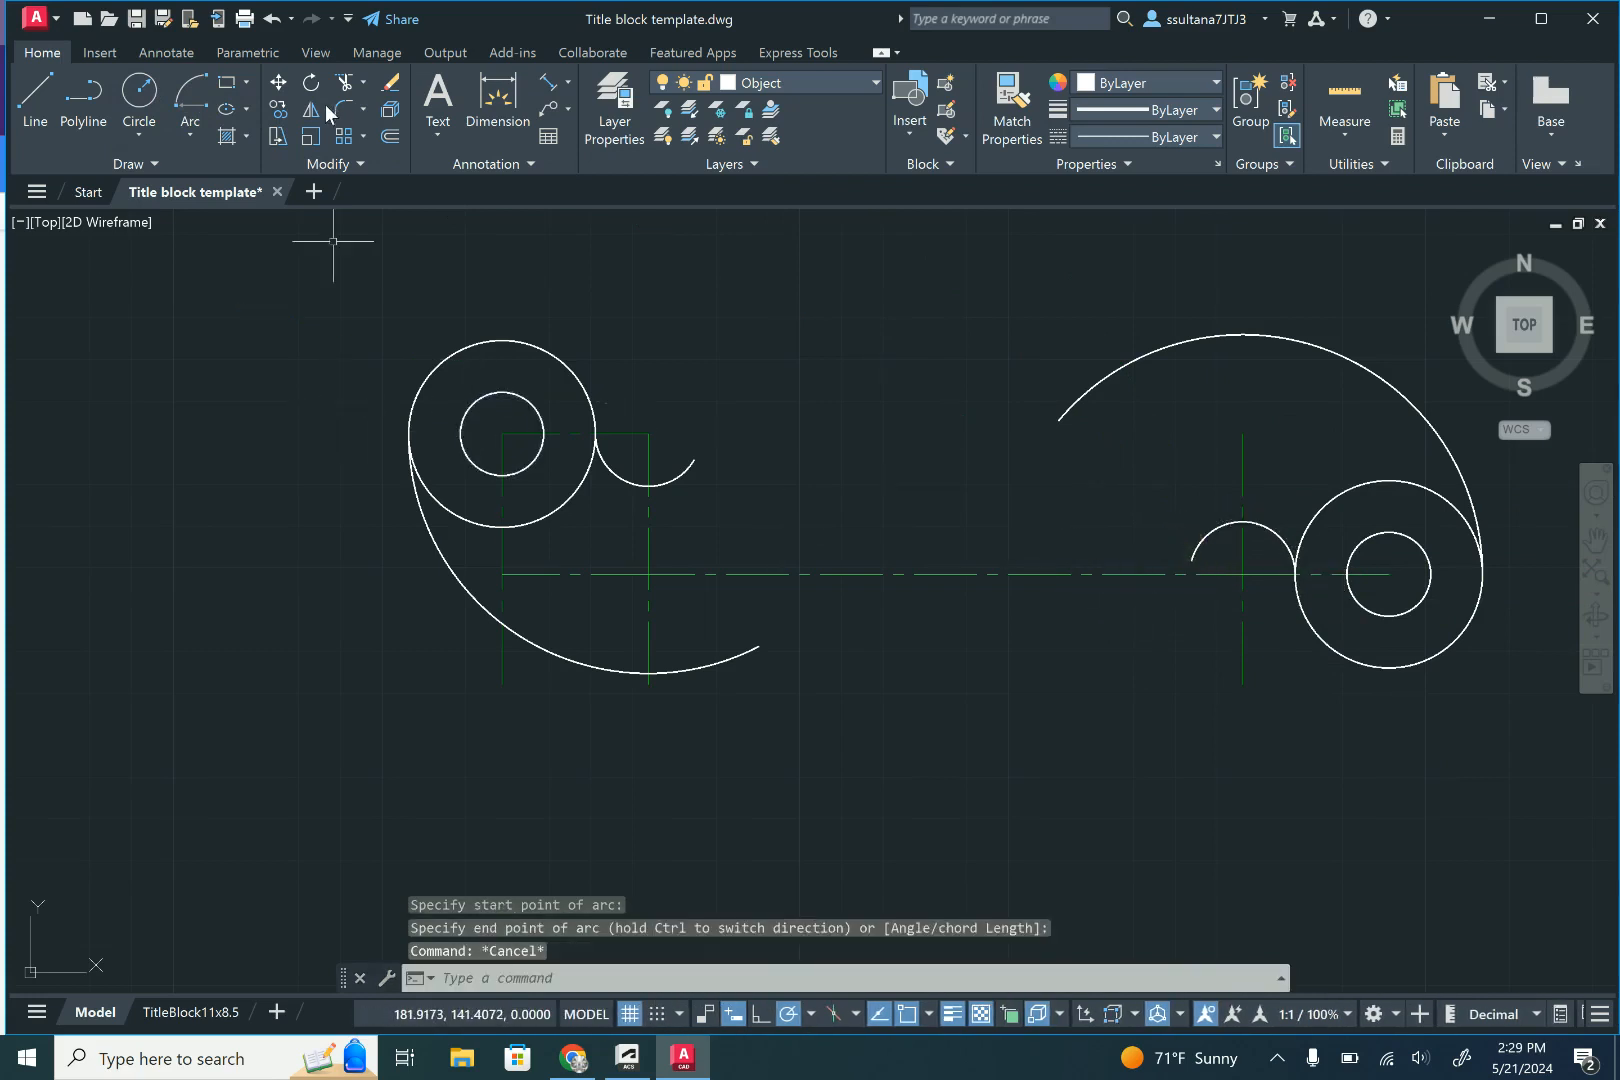
# - Draw a line tangent to the small left arc's underside and to the upper left of the large right arc
pyautogui.click(35, 95)
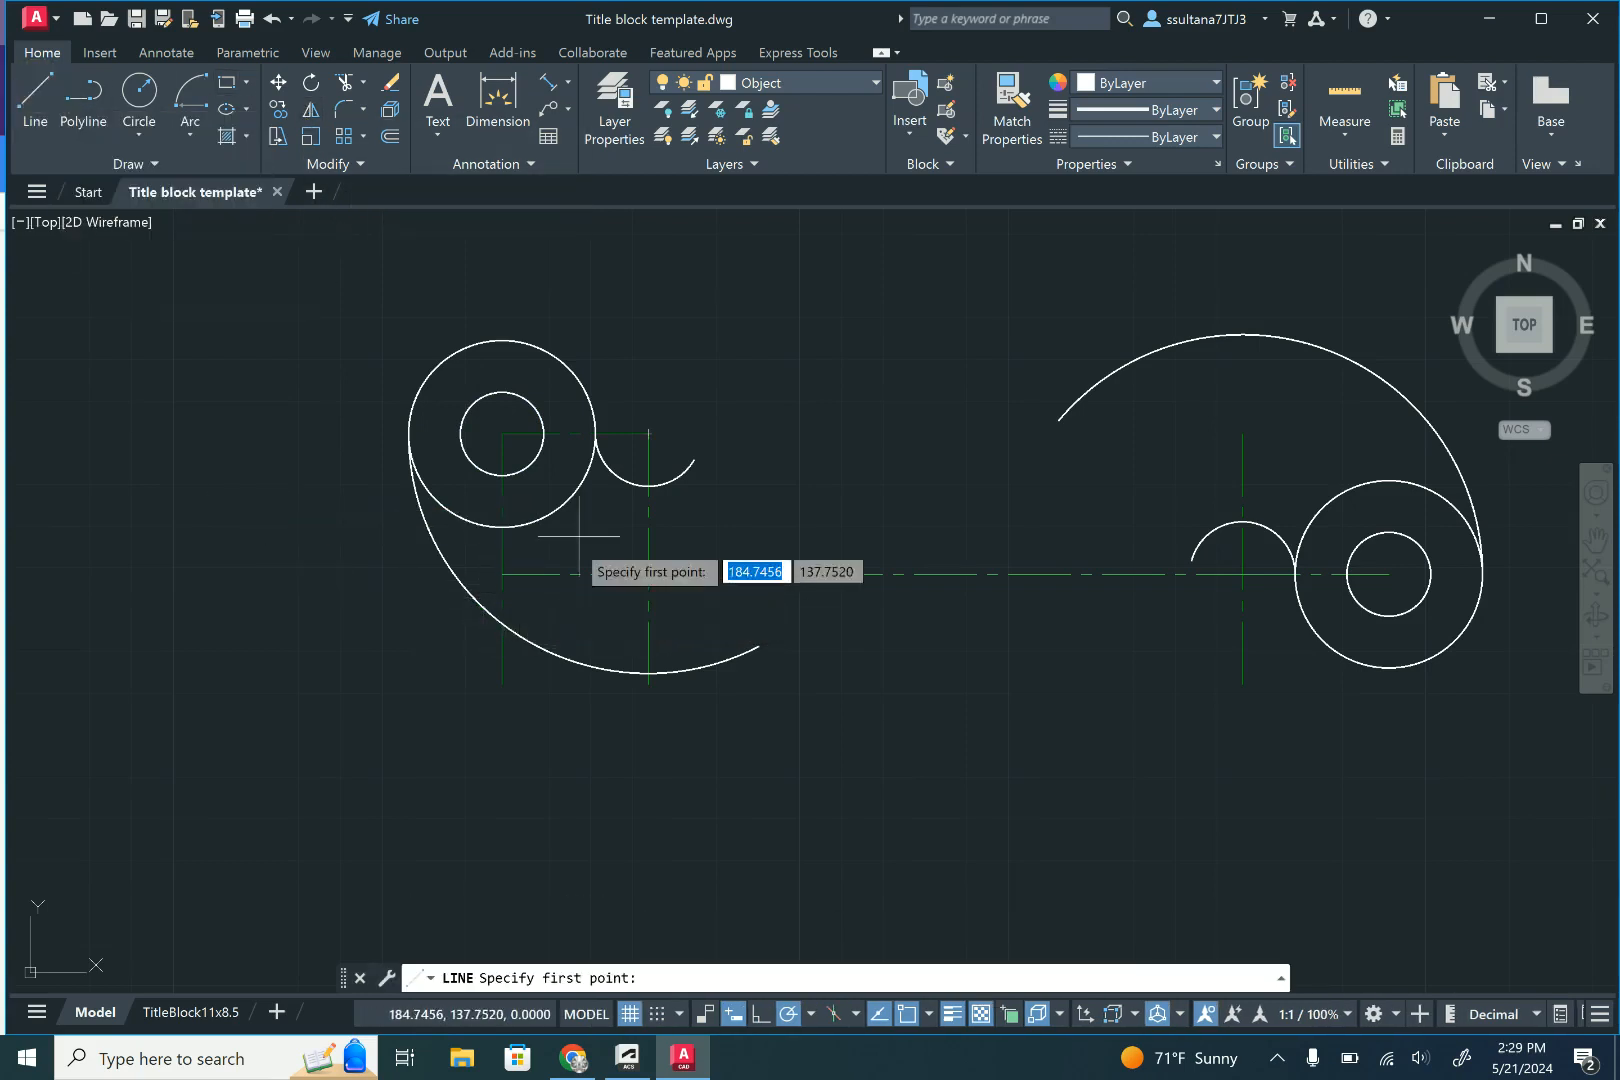
pyautogui.keyDown('shift'); pyautogui.rightClick(674, 484); pyautogui.keyUp('shift')
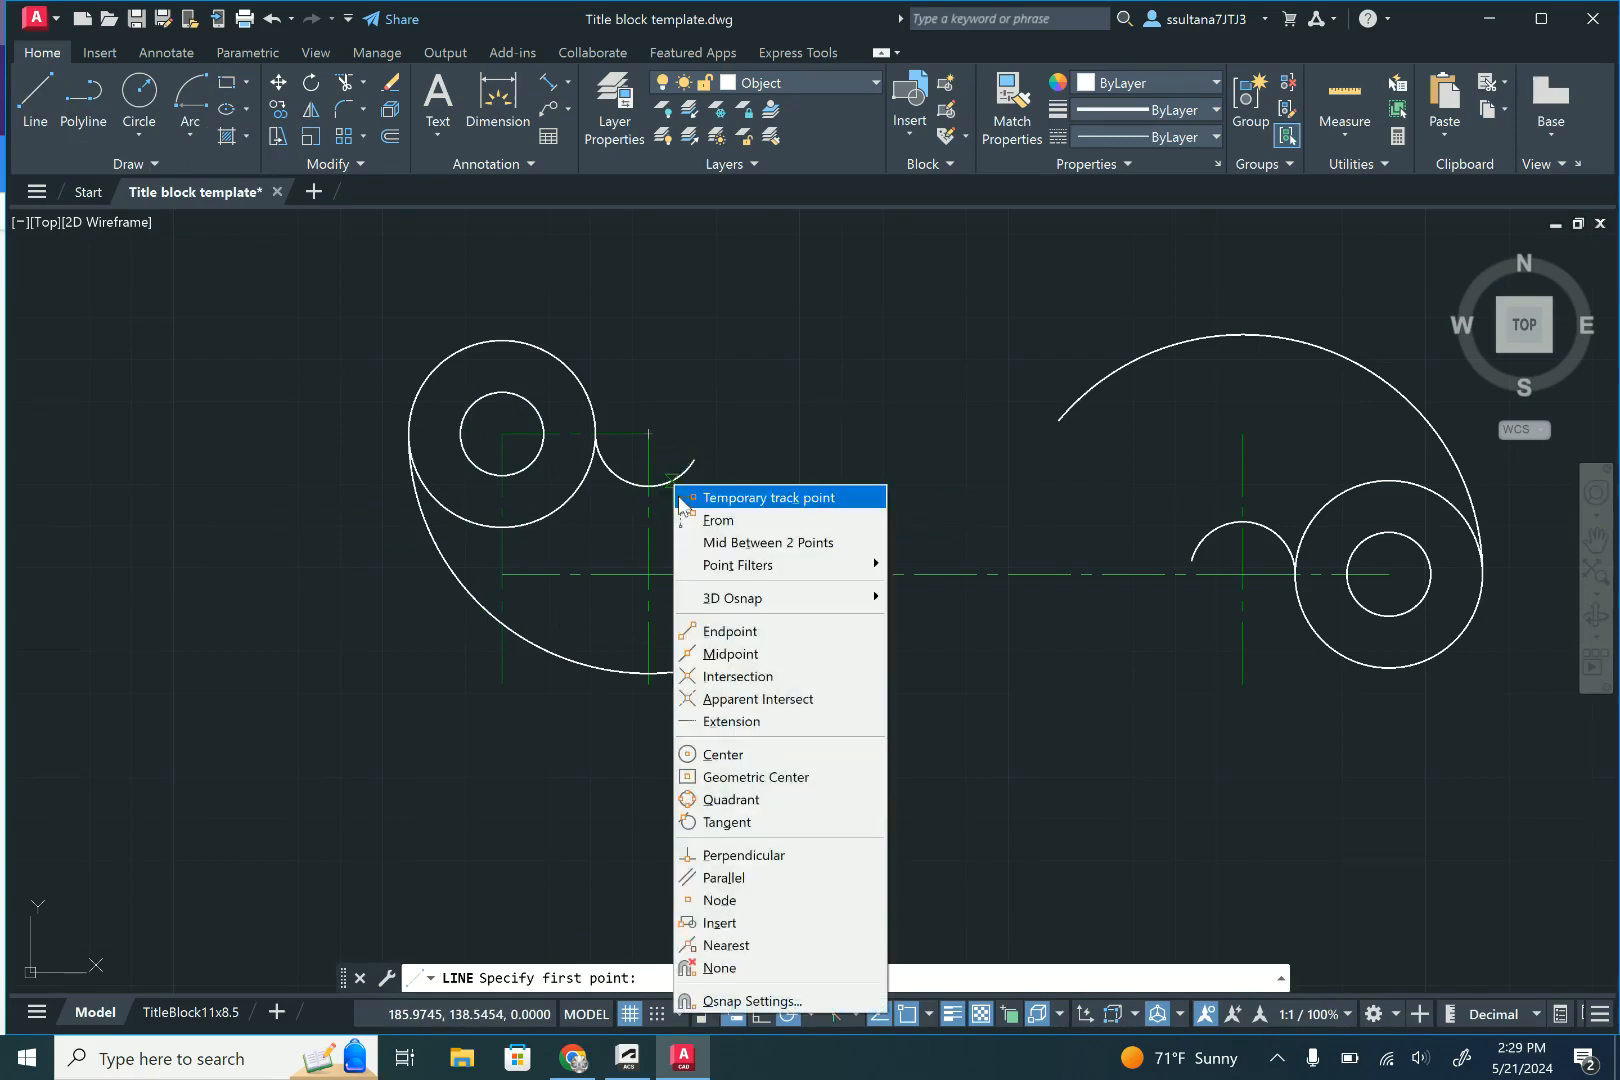
pyautogui.click(760, 830)
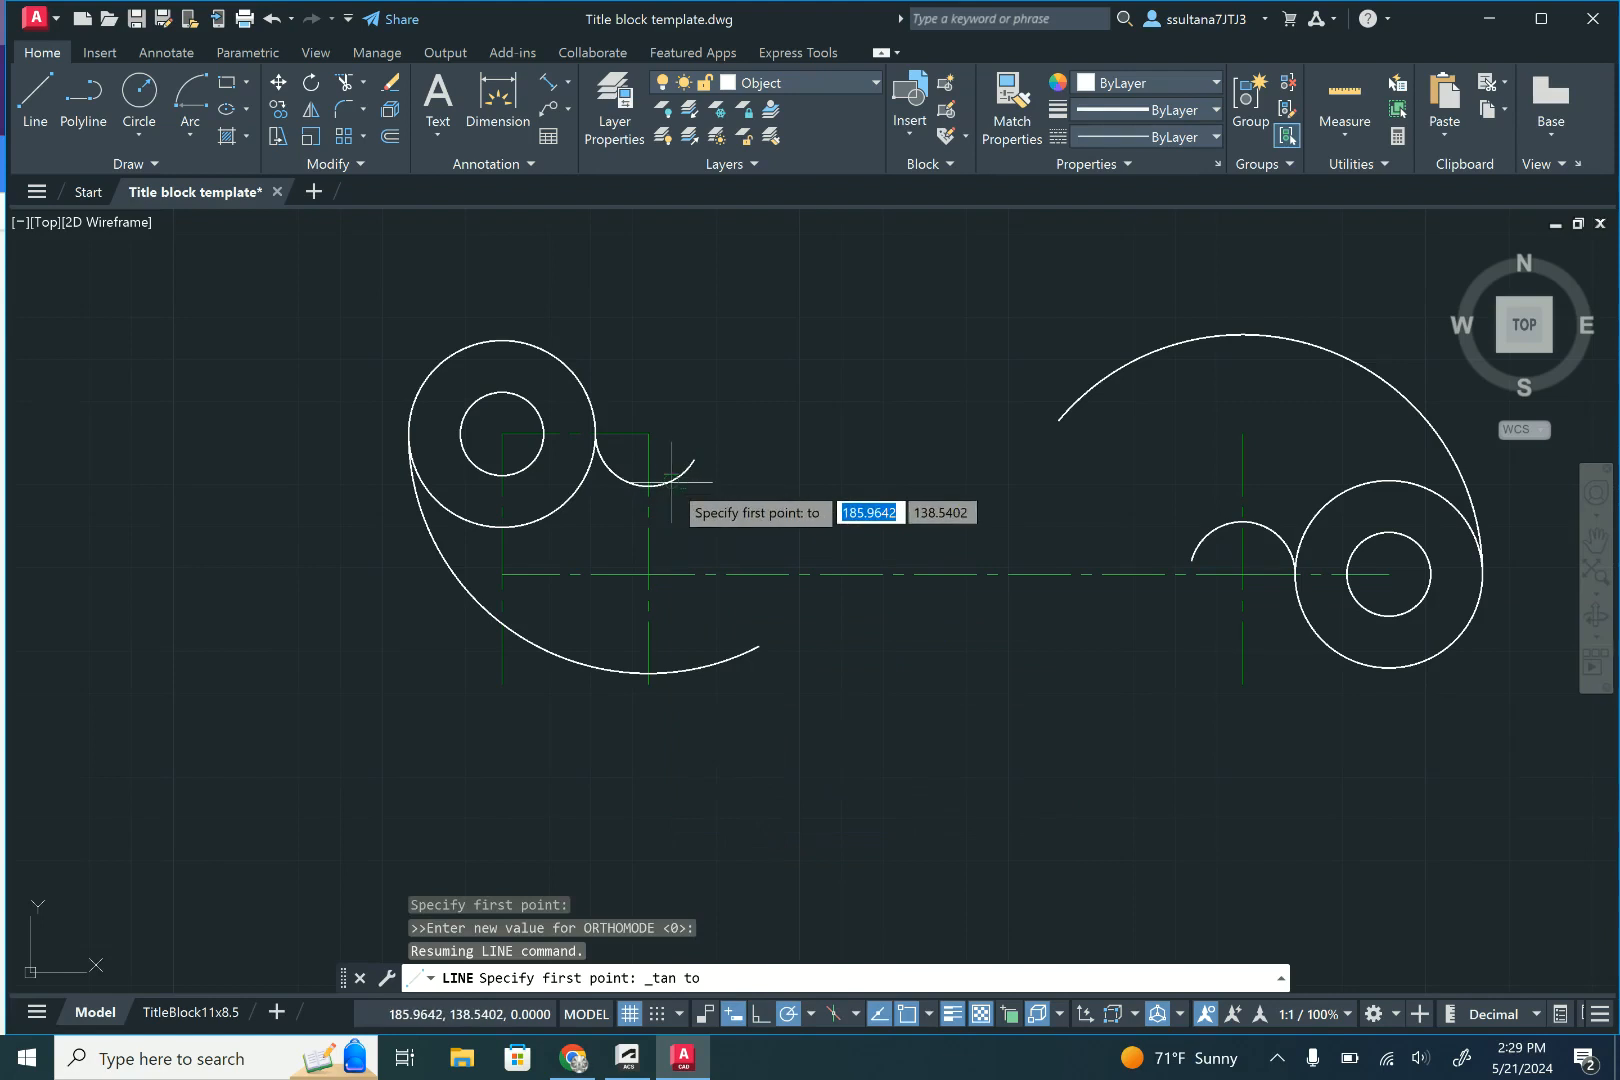
pyautogui.click(668, 482)
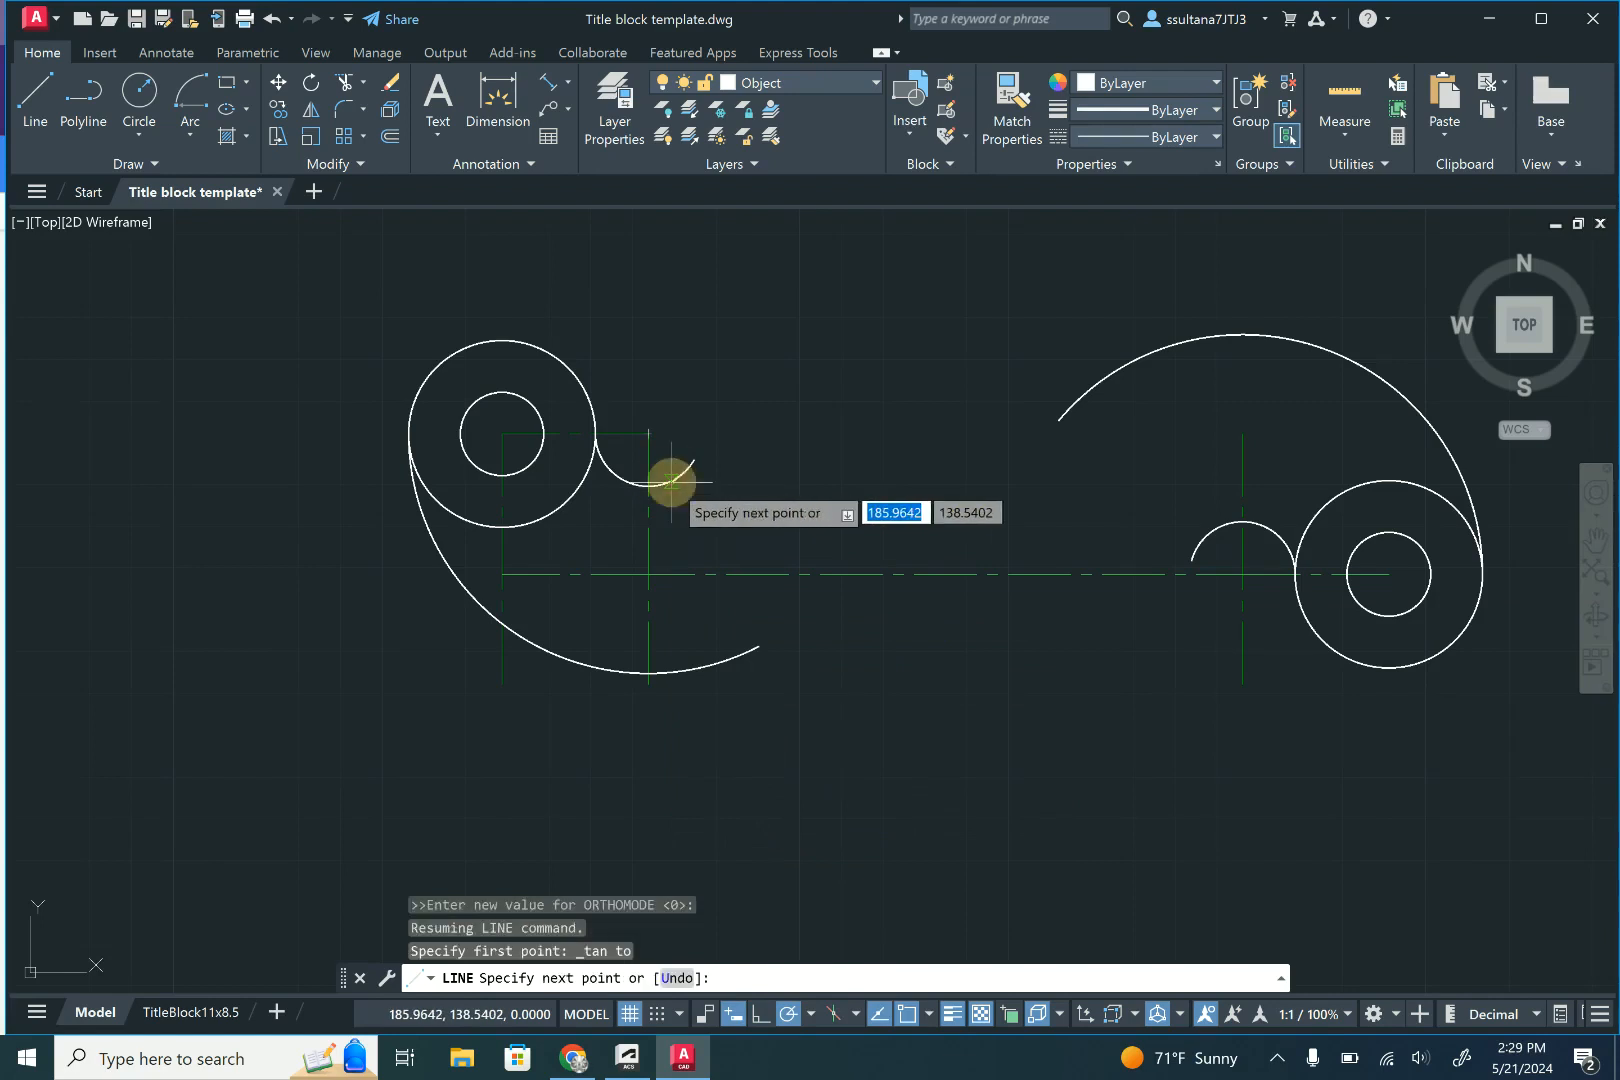
pyautogui.keyDown('shift'); pyautogui.rightClick(1157, 349); pyautogui.keyUp('shift')
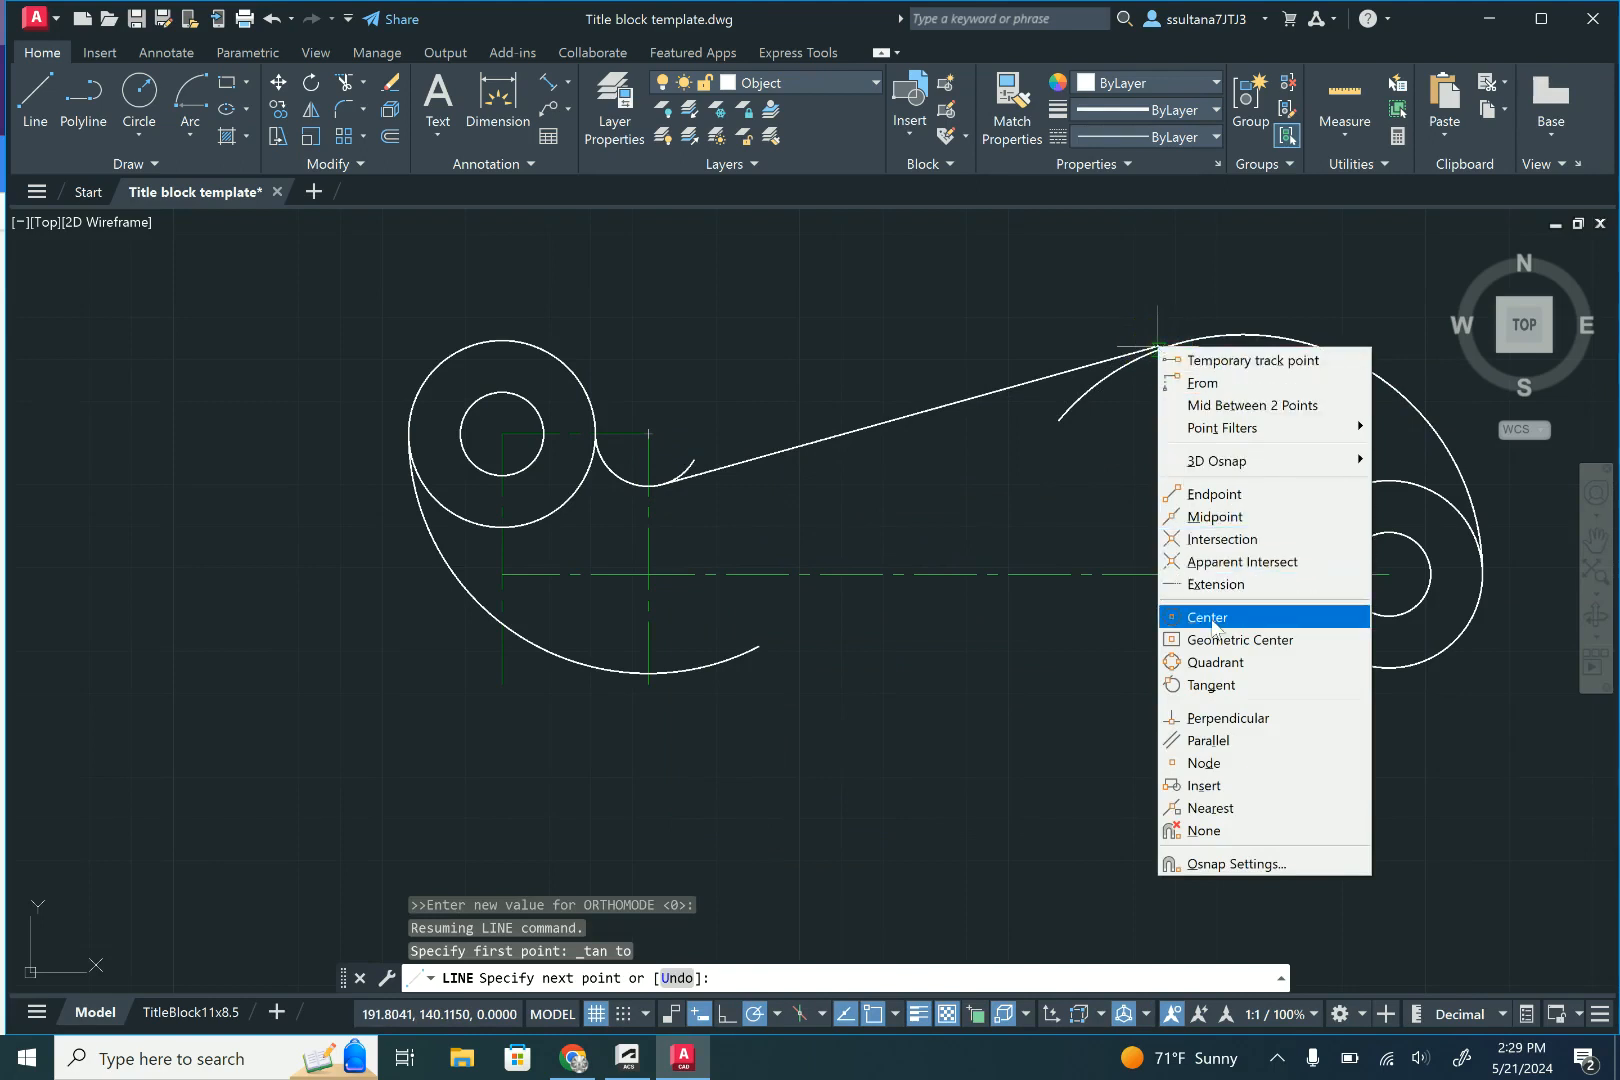
pyautogui.click(1230, 686)
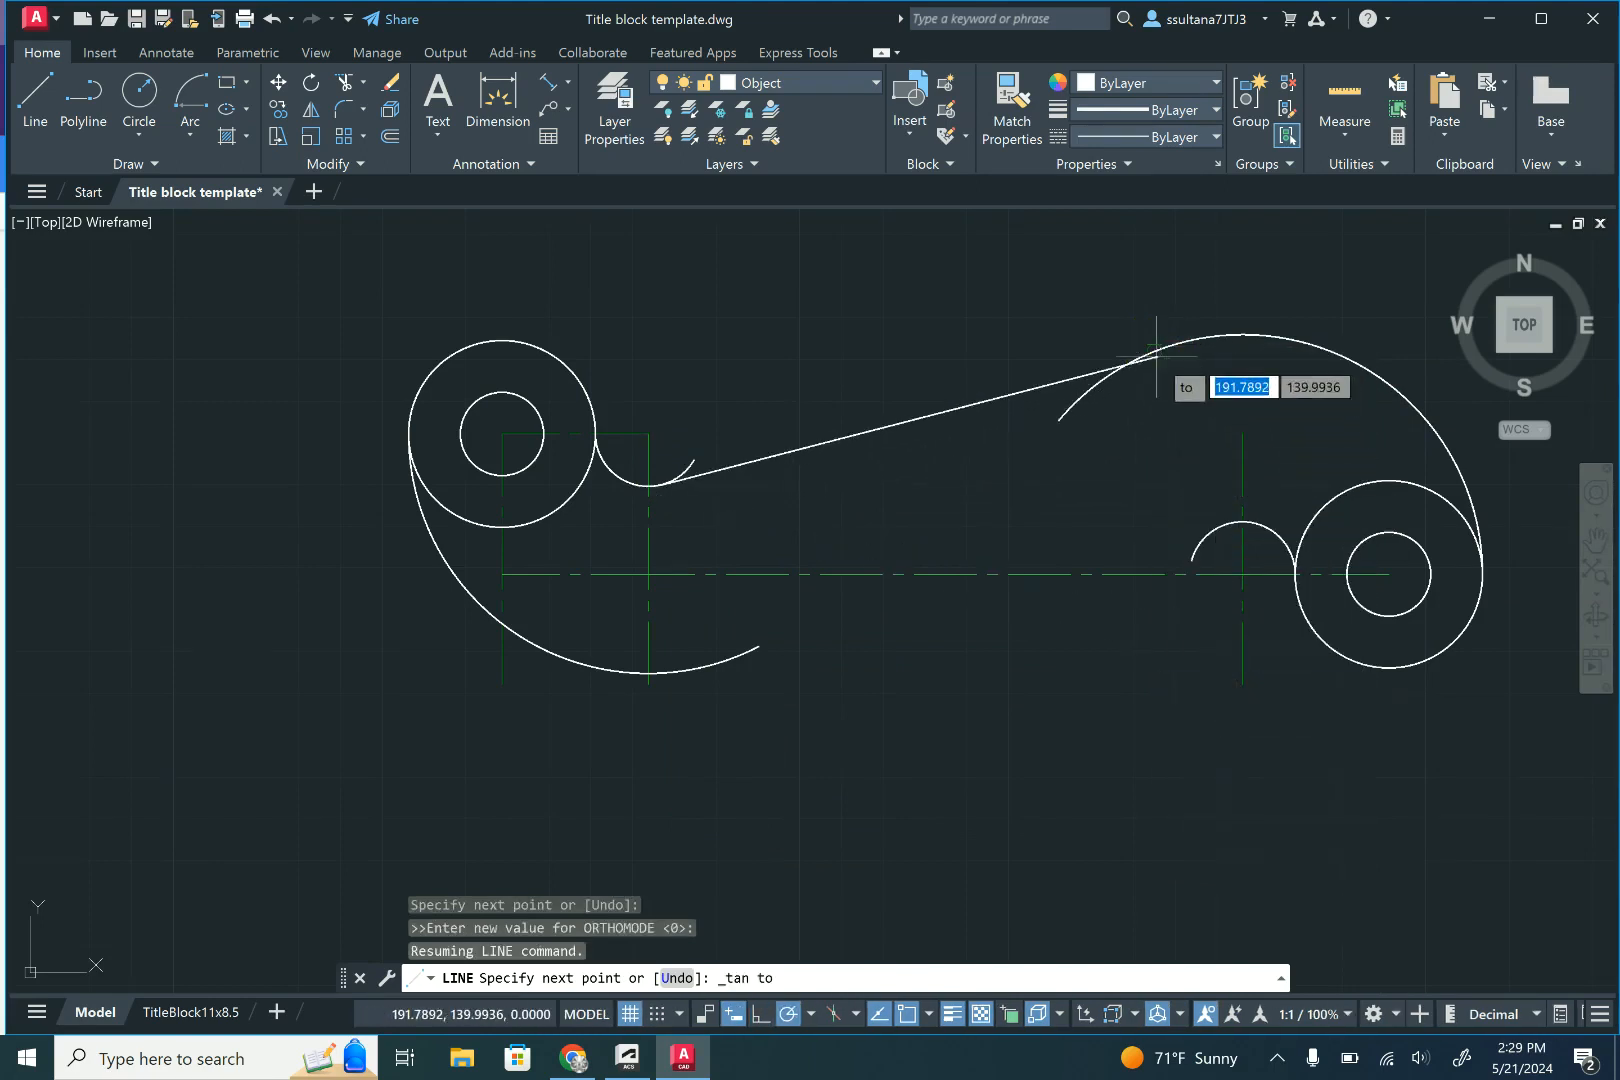
pyautogui.click(1153, 350)
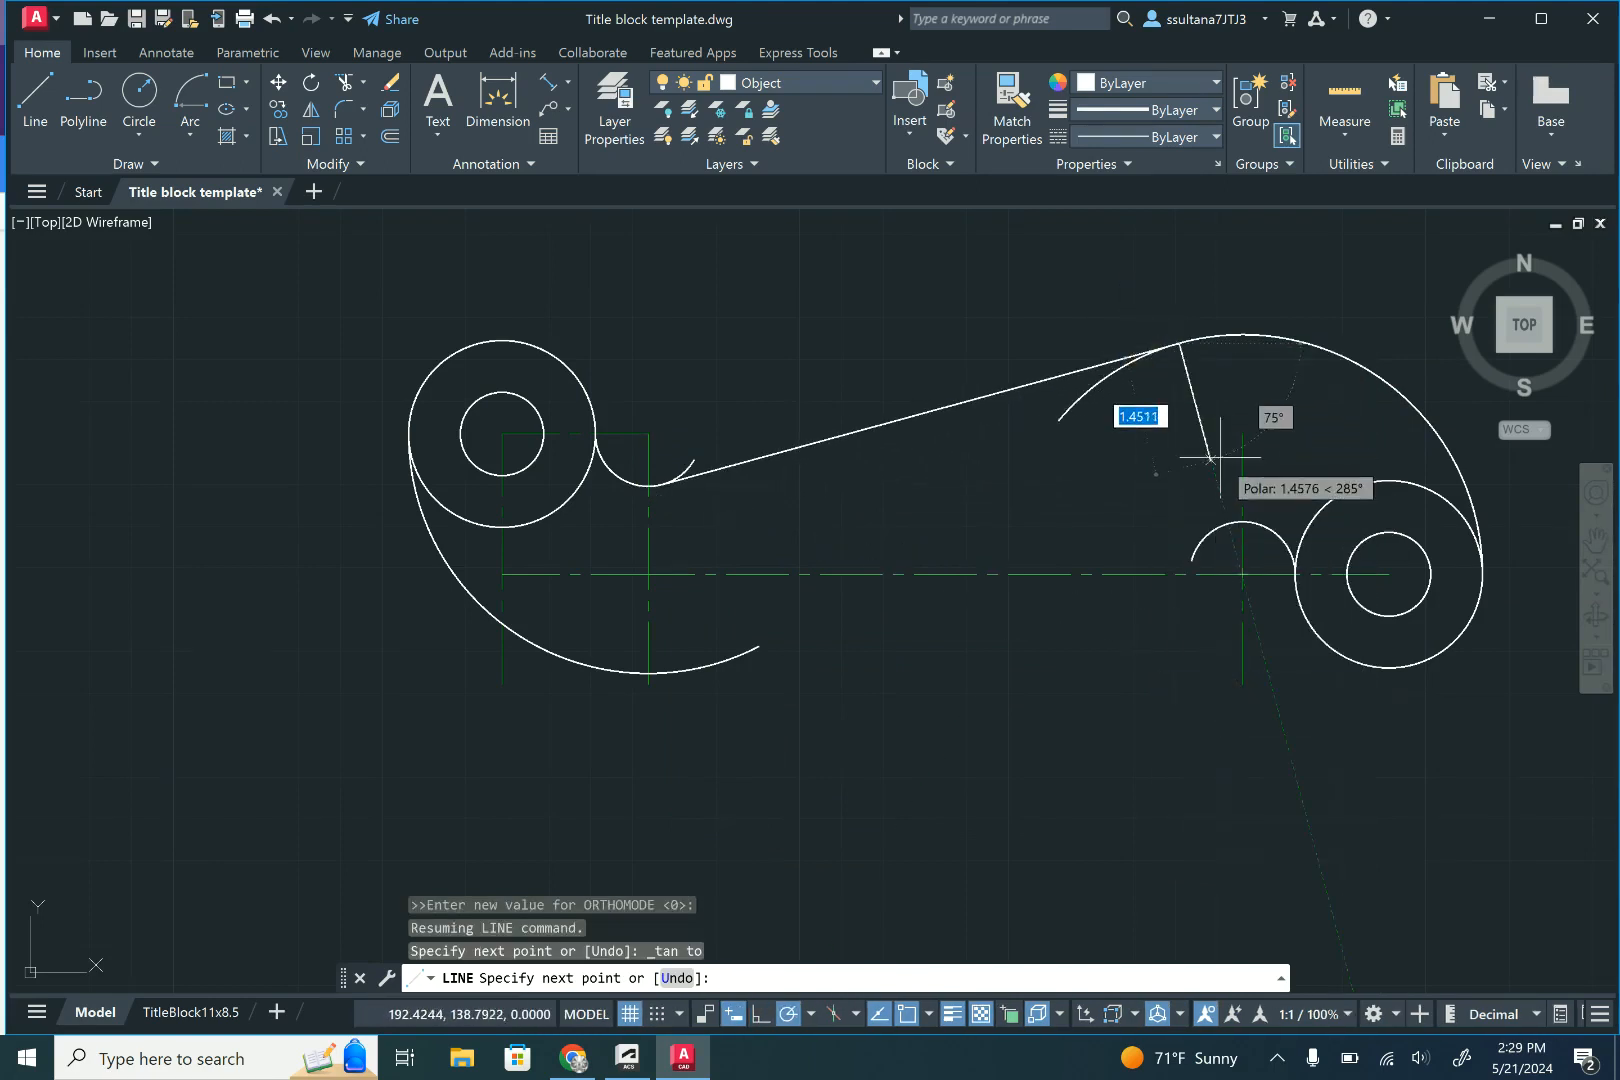
pyautogui.press('Return')
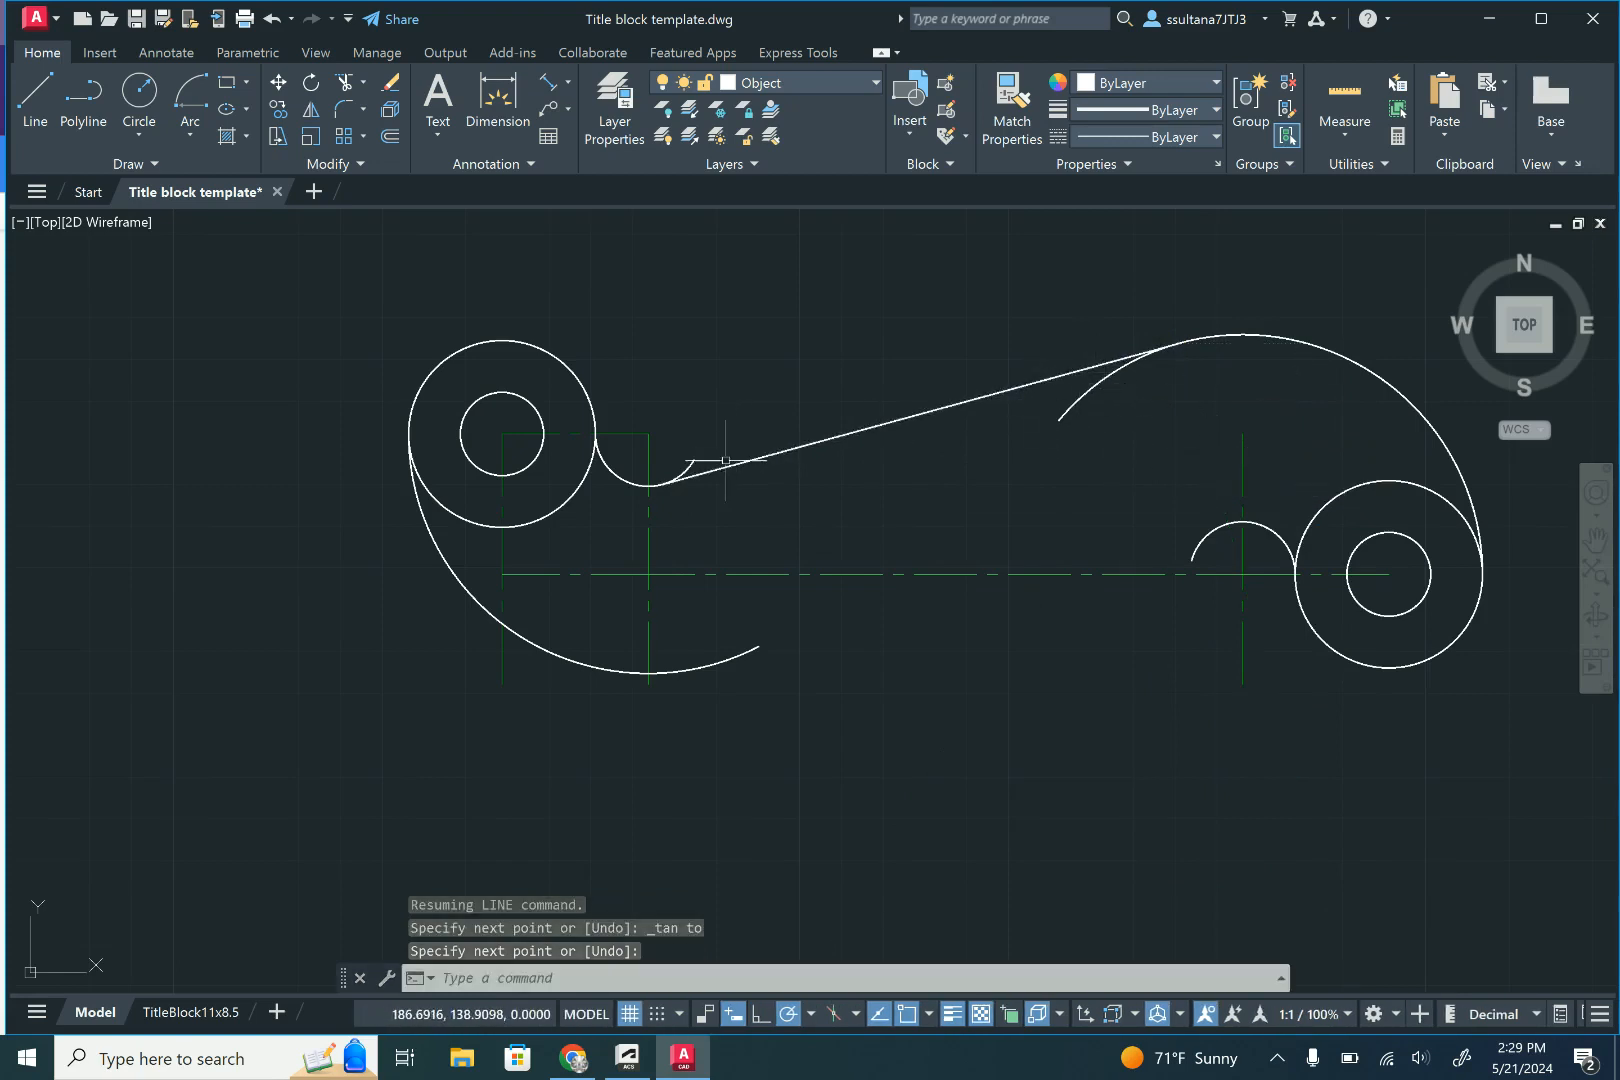
# - Trim the ends of the small left arc and large right arc that extend past the upper tangent line
pyautogui.click(343, 88)
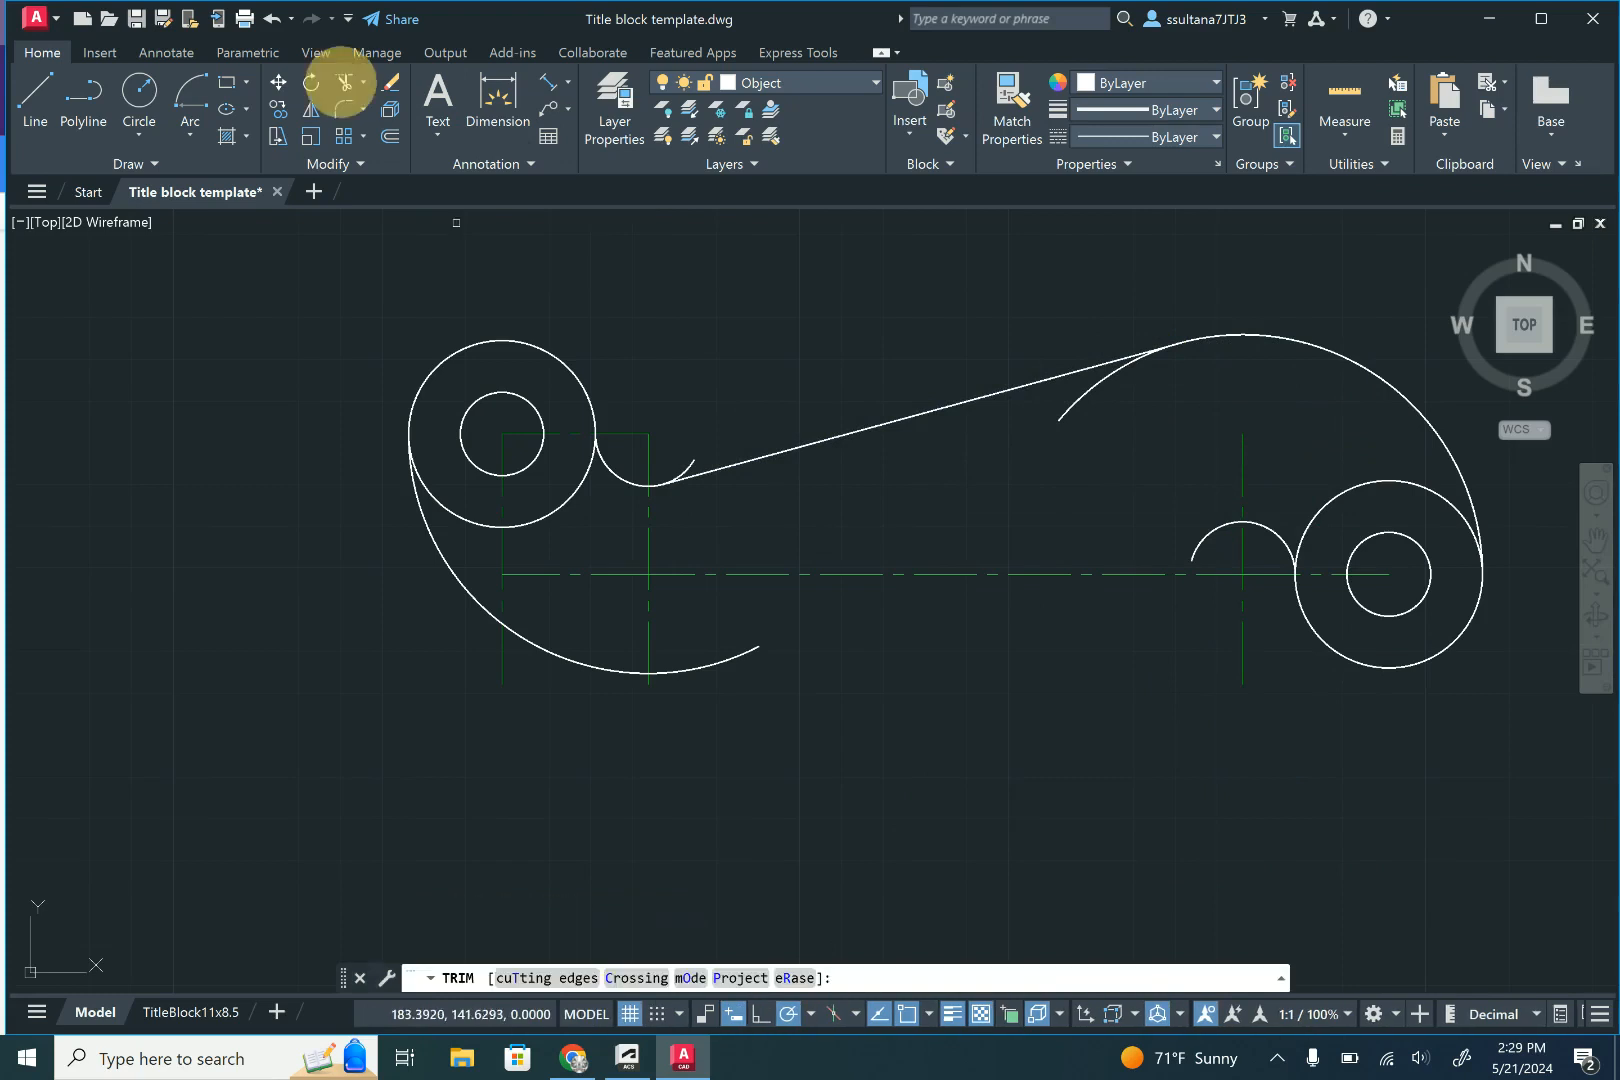
pyautogui.click(686, 465)
pyautogui.click(1062, 412)
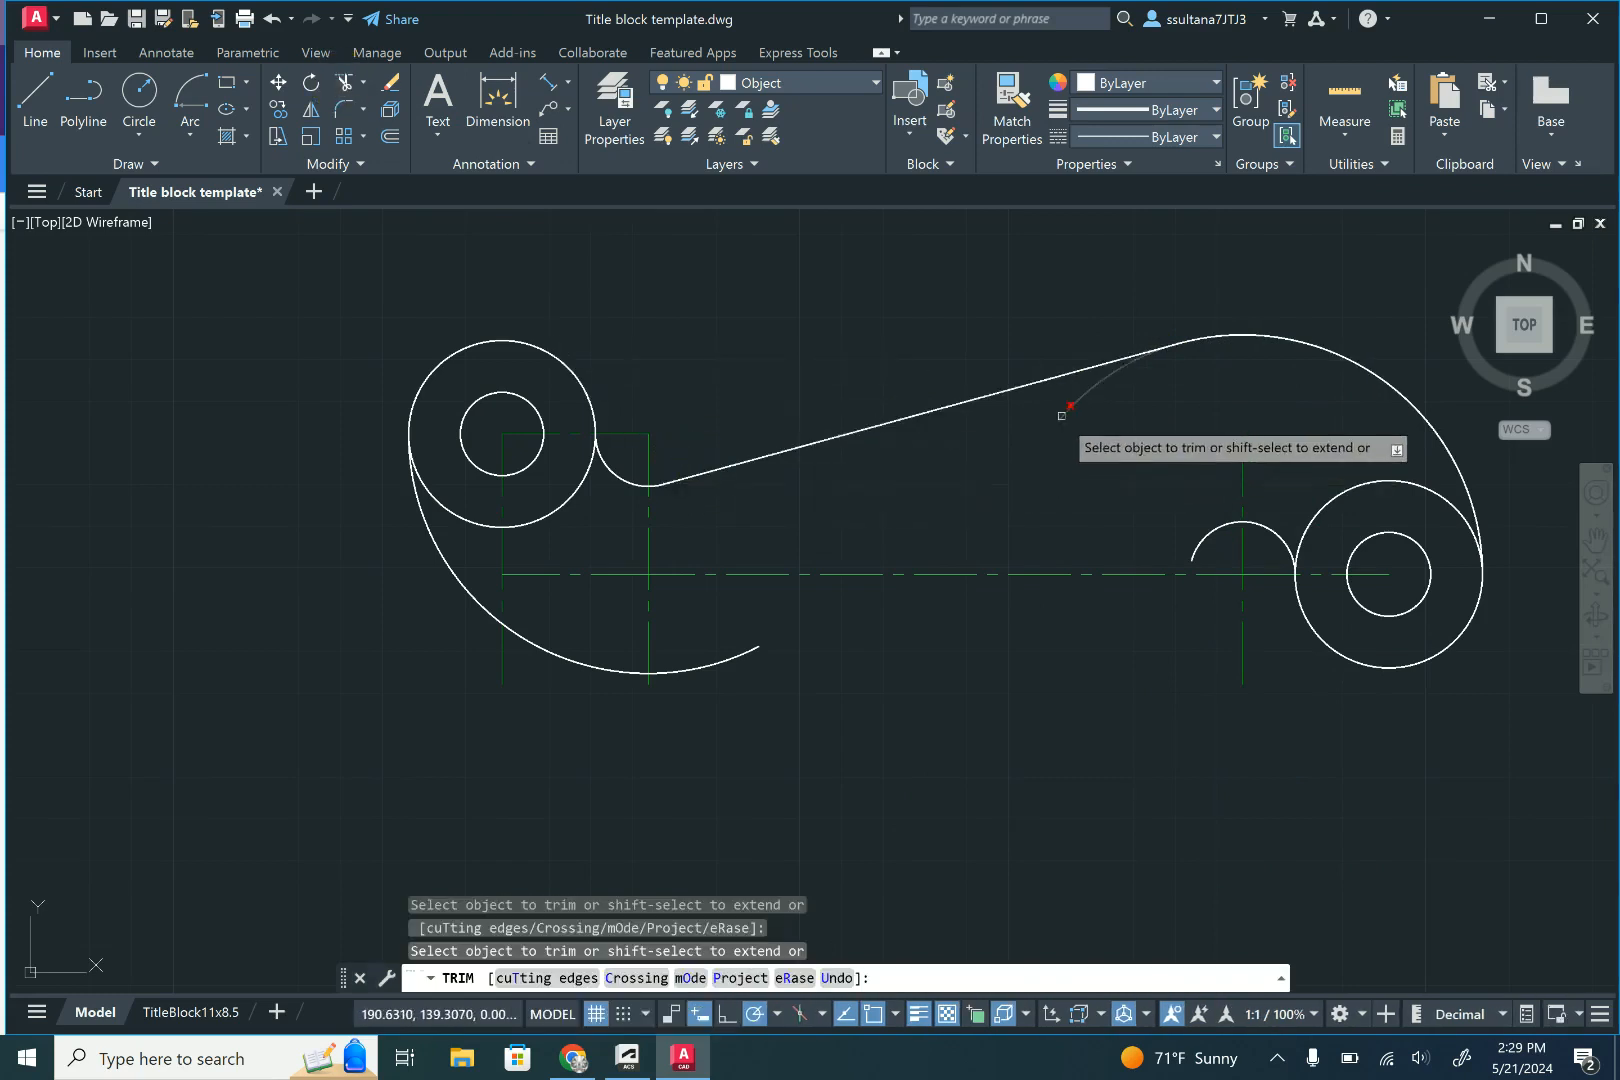
pyautogui.rightClick(1060, 416)
pyautogui.click(1068, 424)
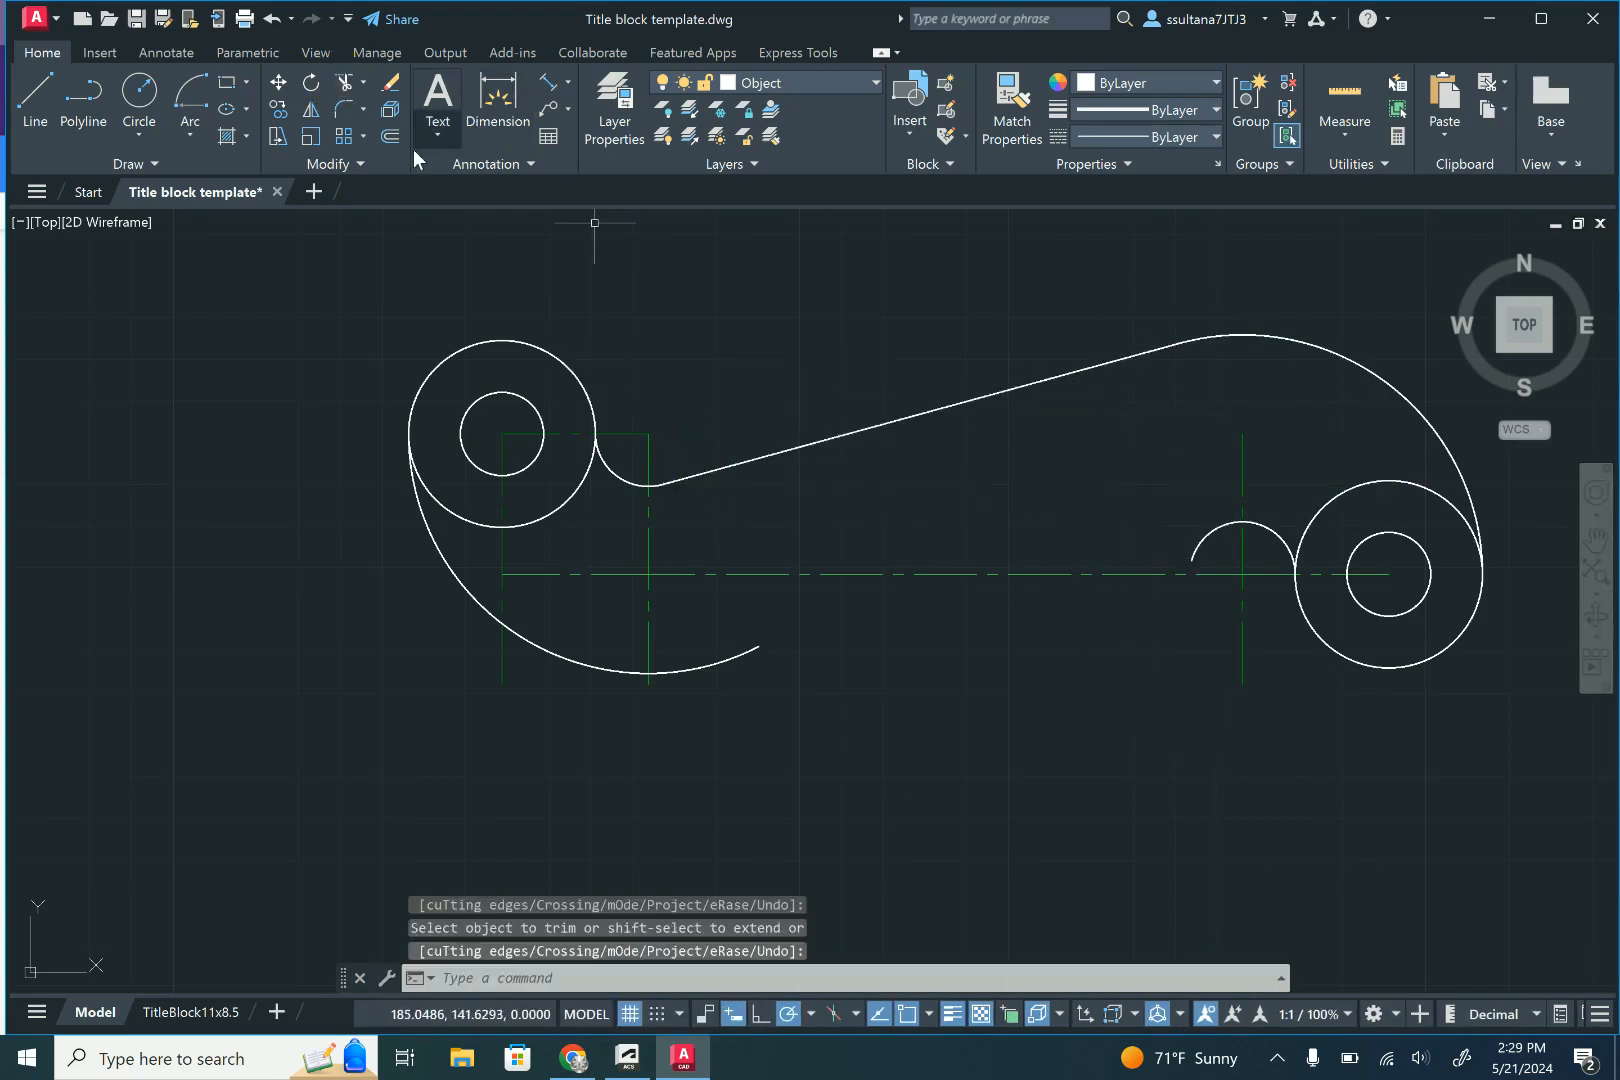
# - Offset the upper tangent line 2.24 downward to form the bracket's lower edge
pyautogui.click(390, 137)
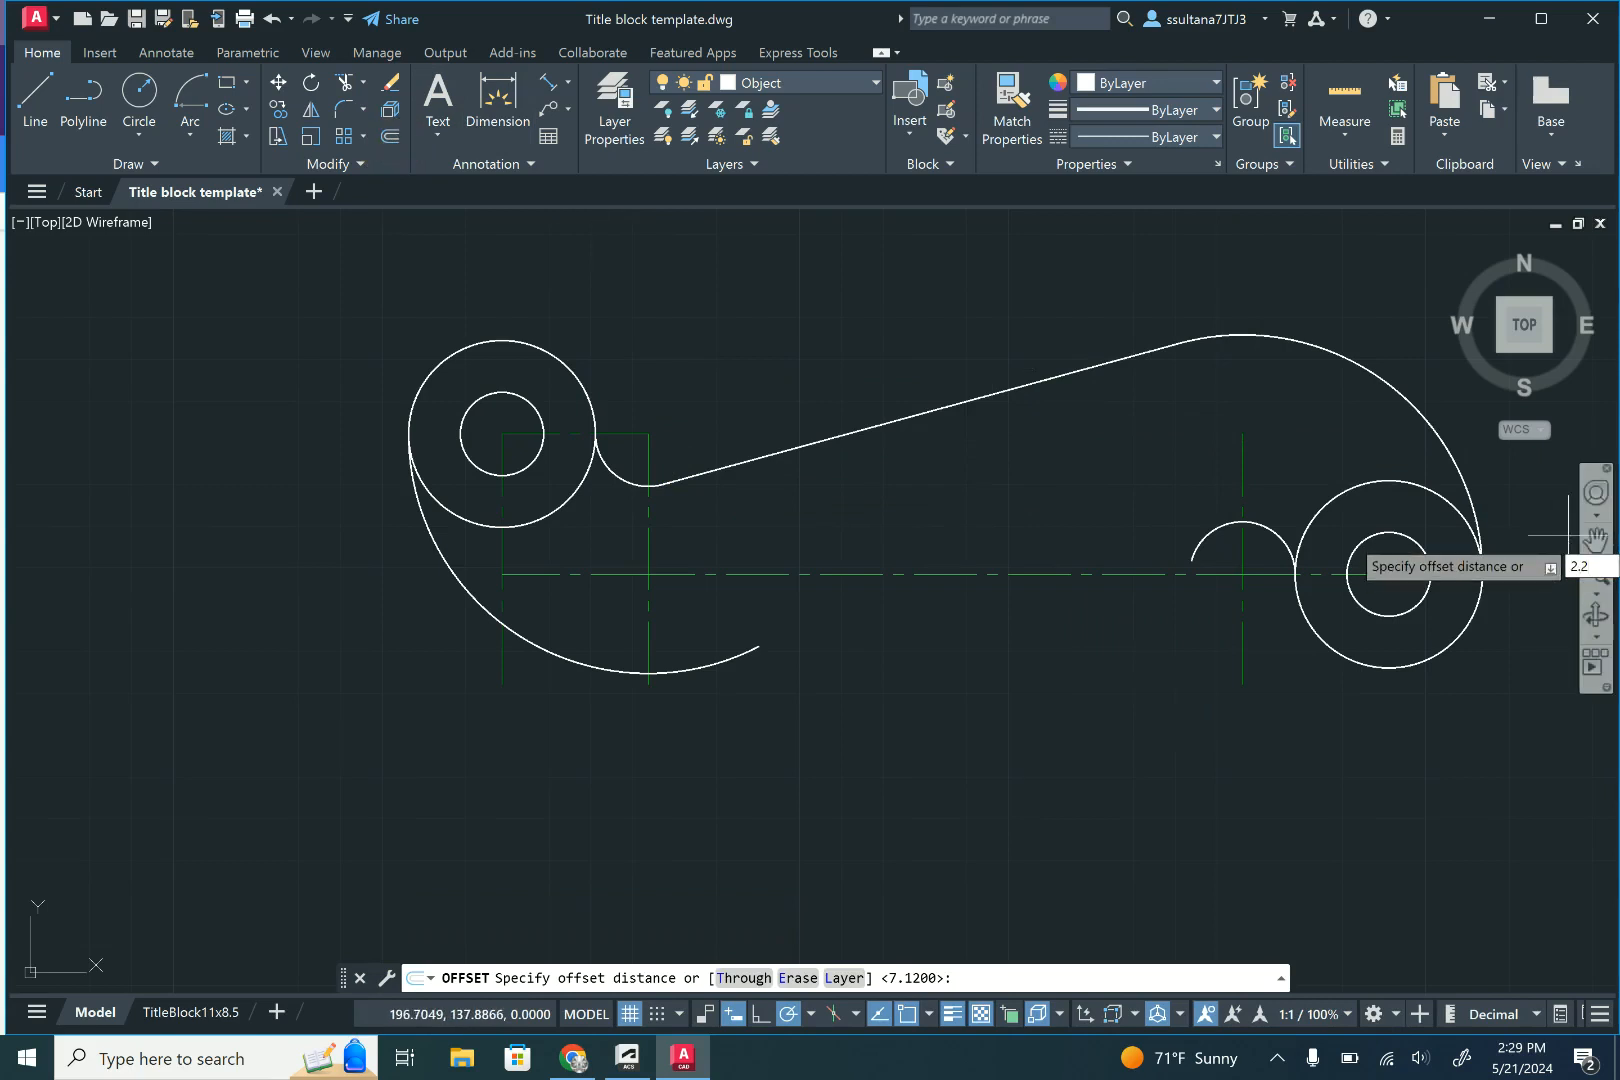
pyautogui.write('2.24')
pyautogui.press('Return')
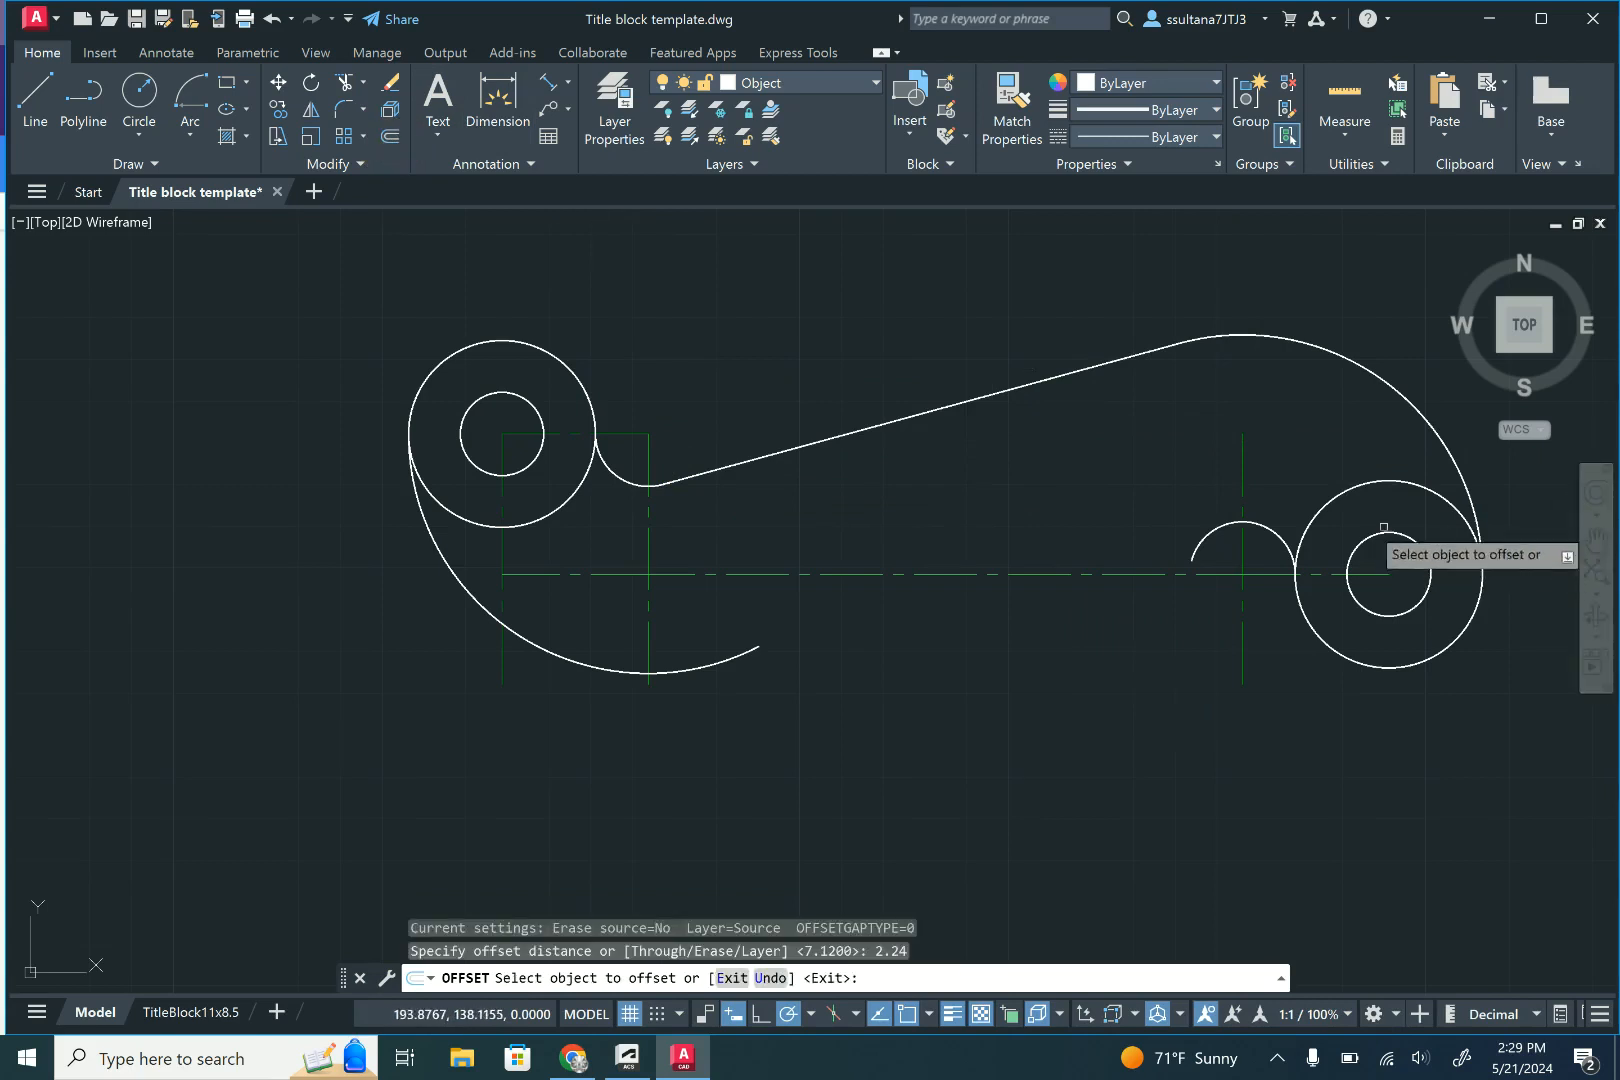
pyautogui.click(984, 398)
pyautogui.click(987, 456)
pyautogui.rightClick(987, 456)
pyautogui.click(1005, 466)
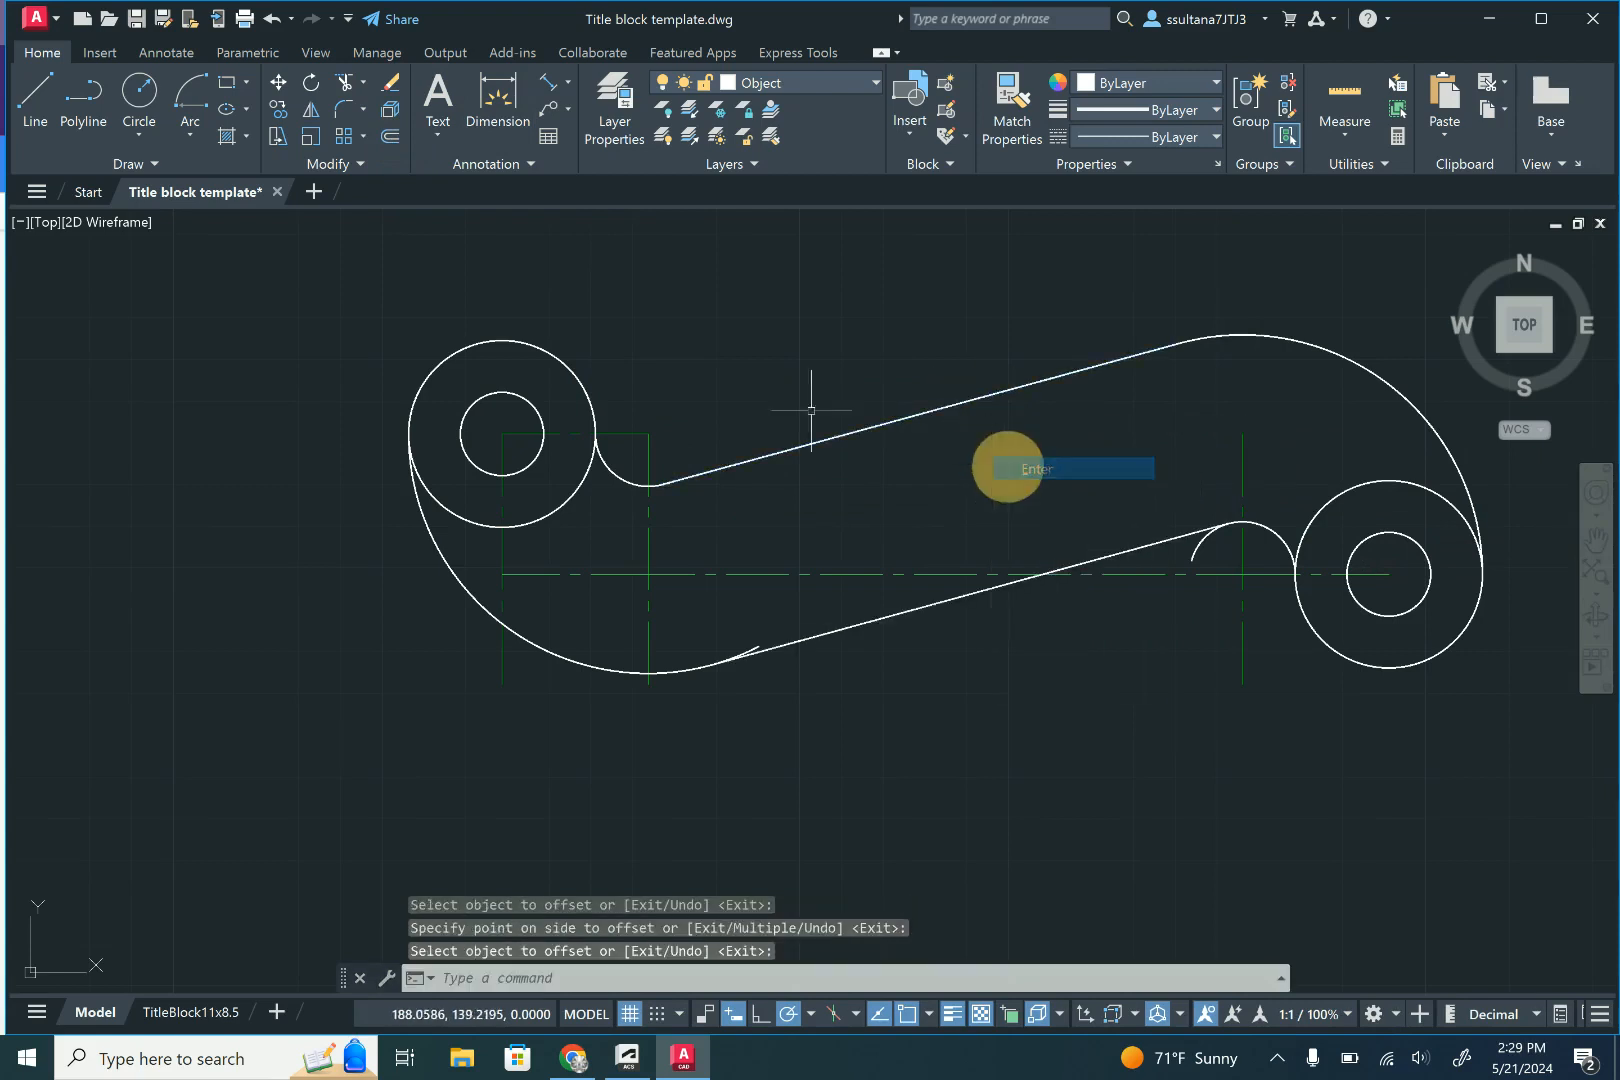
# - Trim the ends of the large left arc and small right arc that extend past the lower edge line
pyautogui.click(343, 97)
pyautogui.scroll(2, 750, 650)
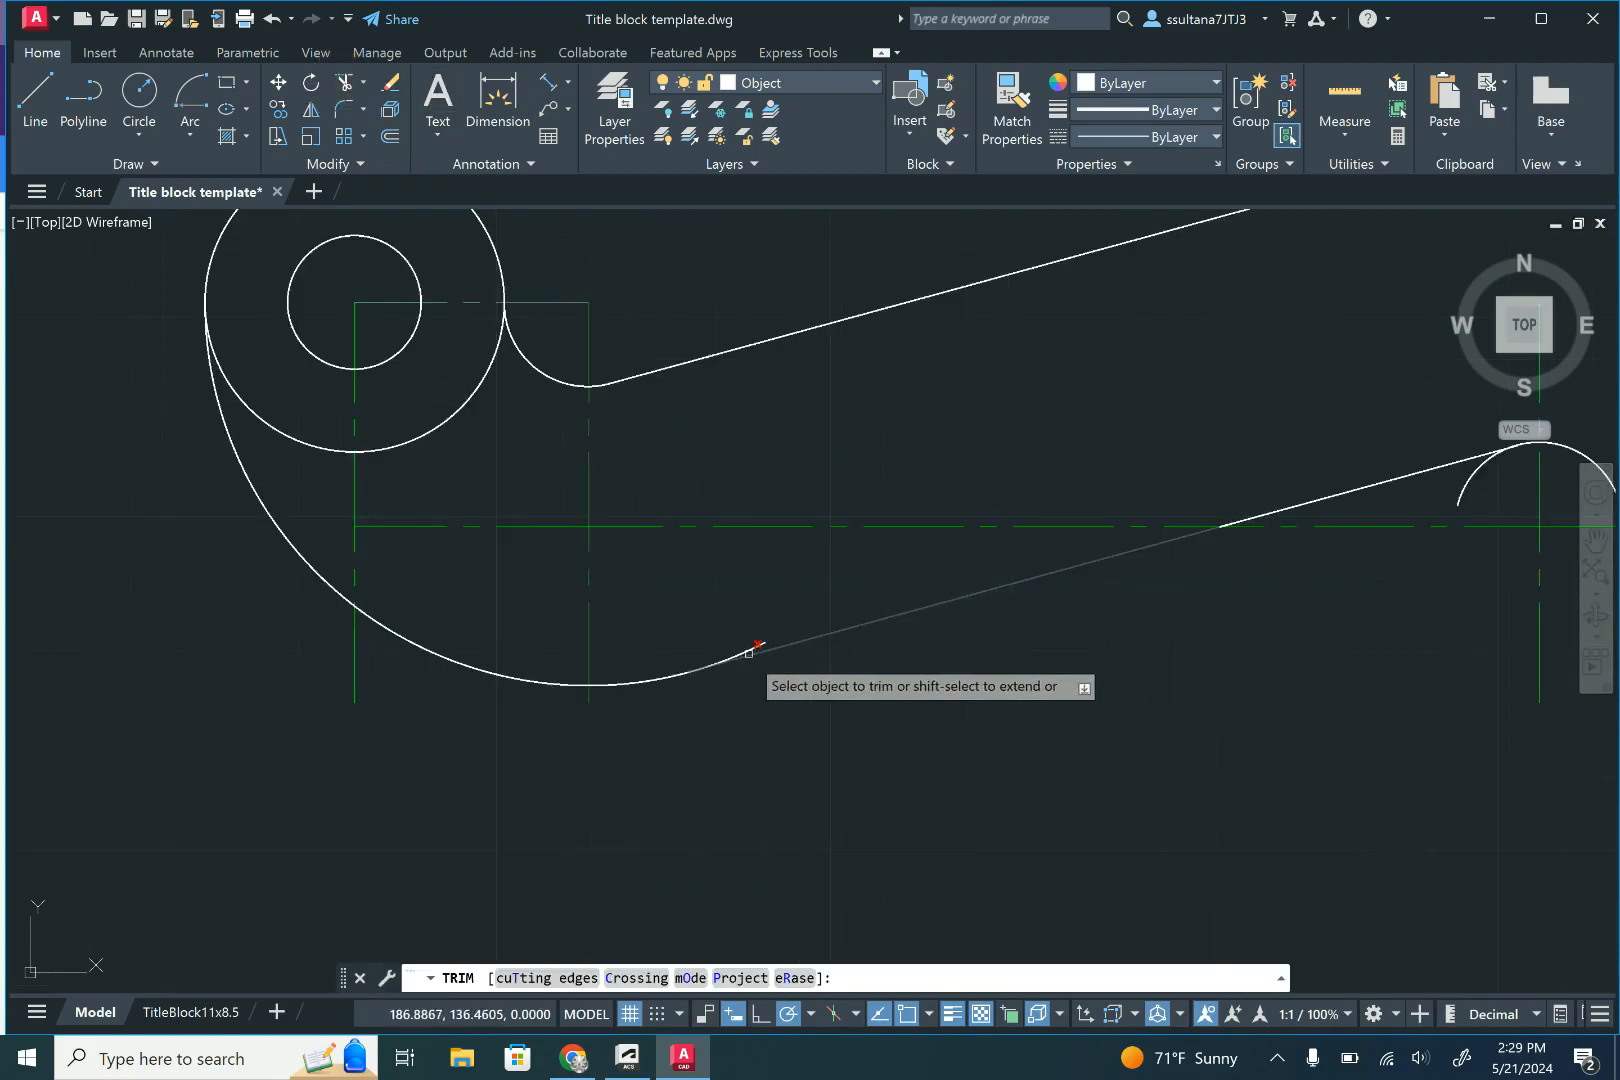
pyautogui.click(765, 642)
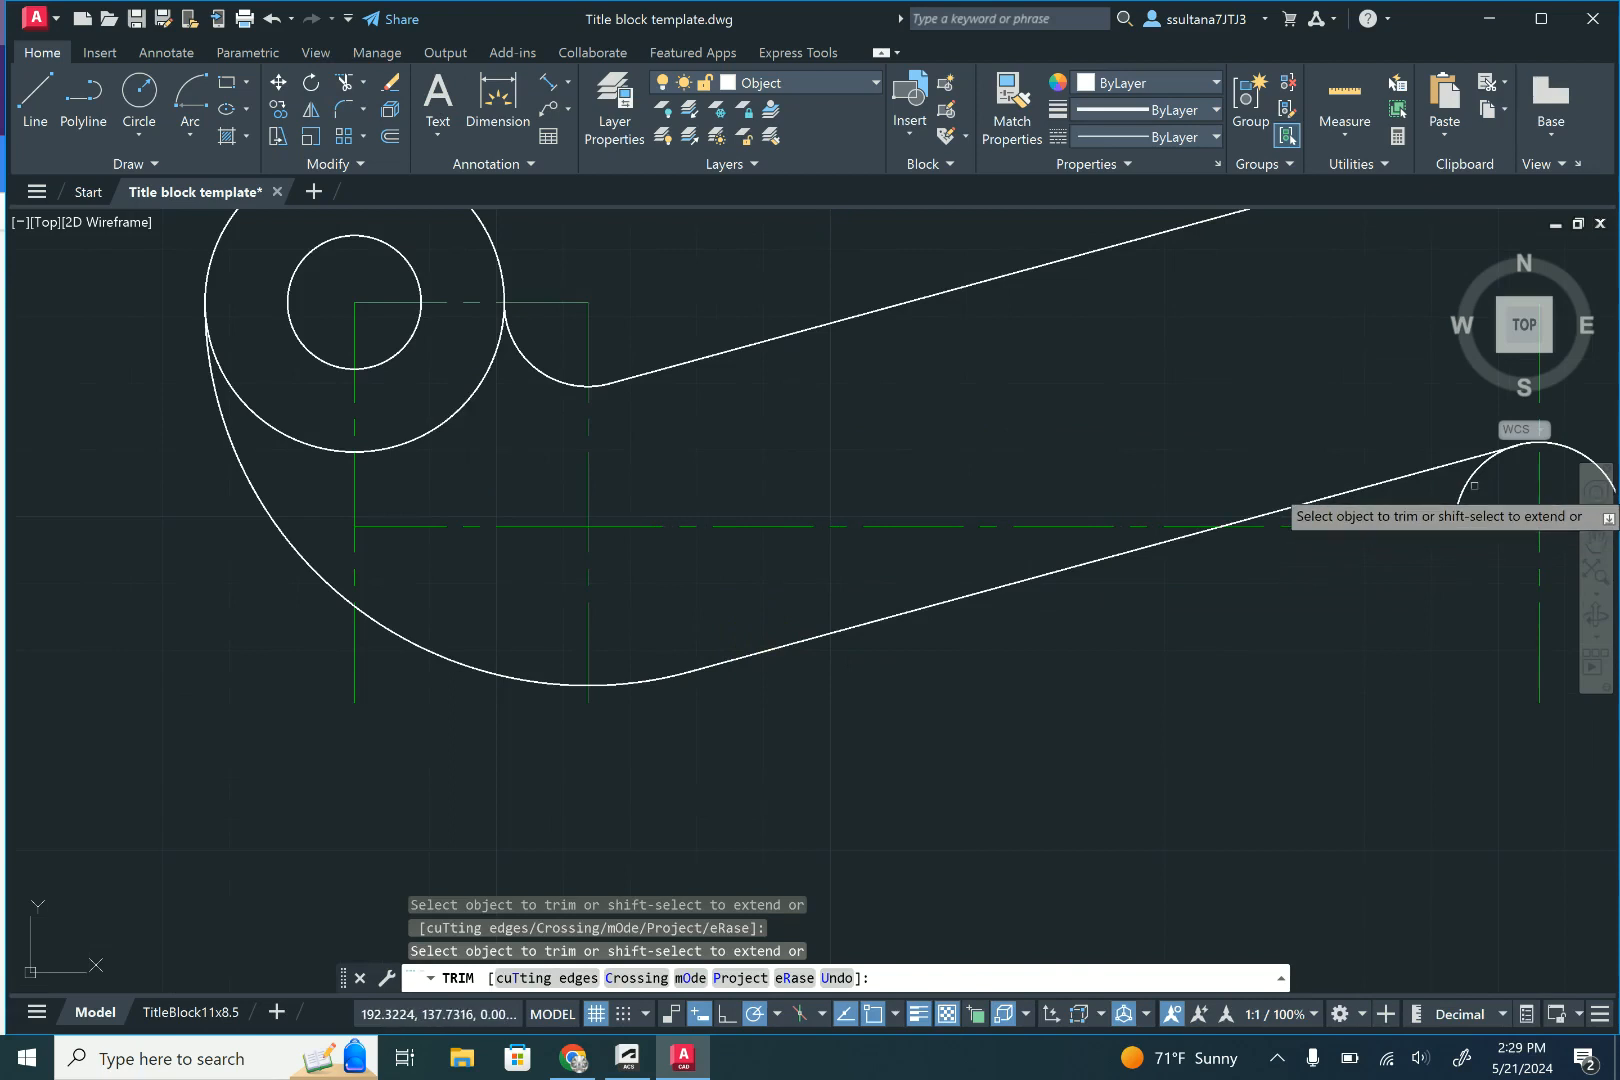
pyautogui.scroll(-3, 814, 650)
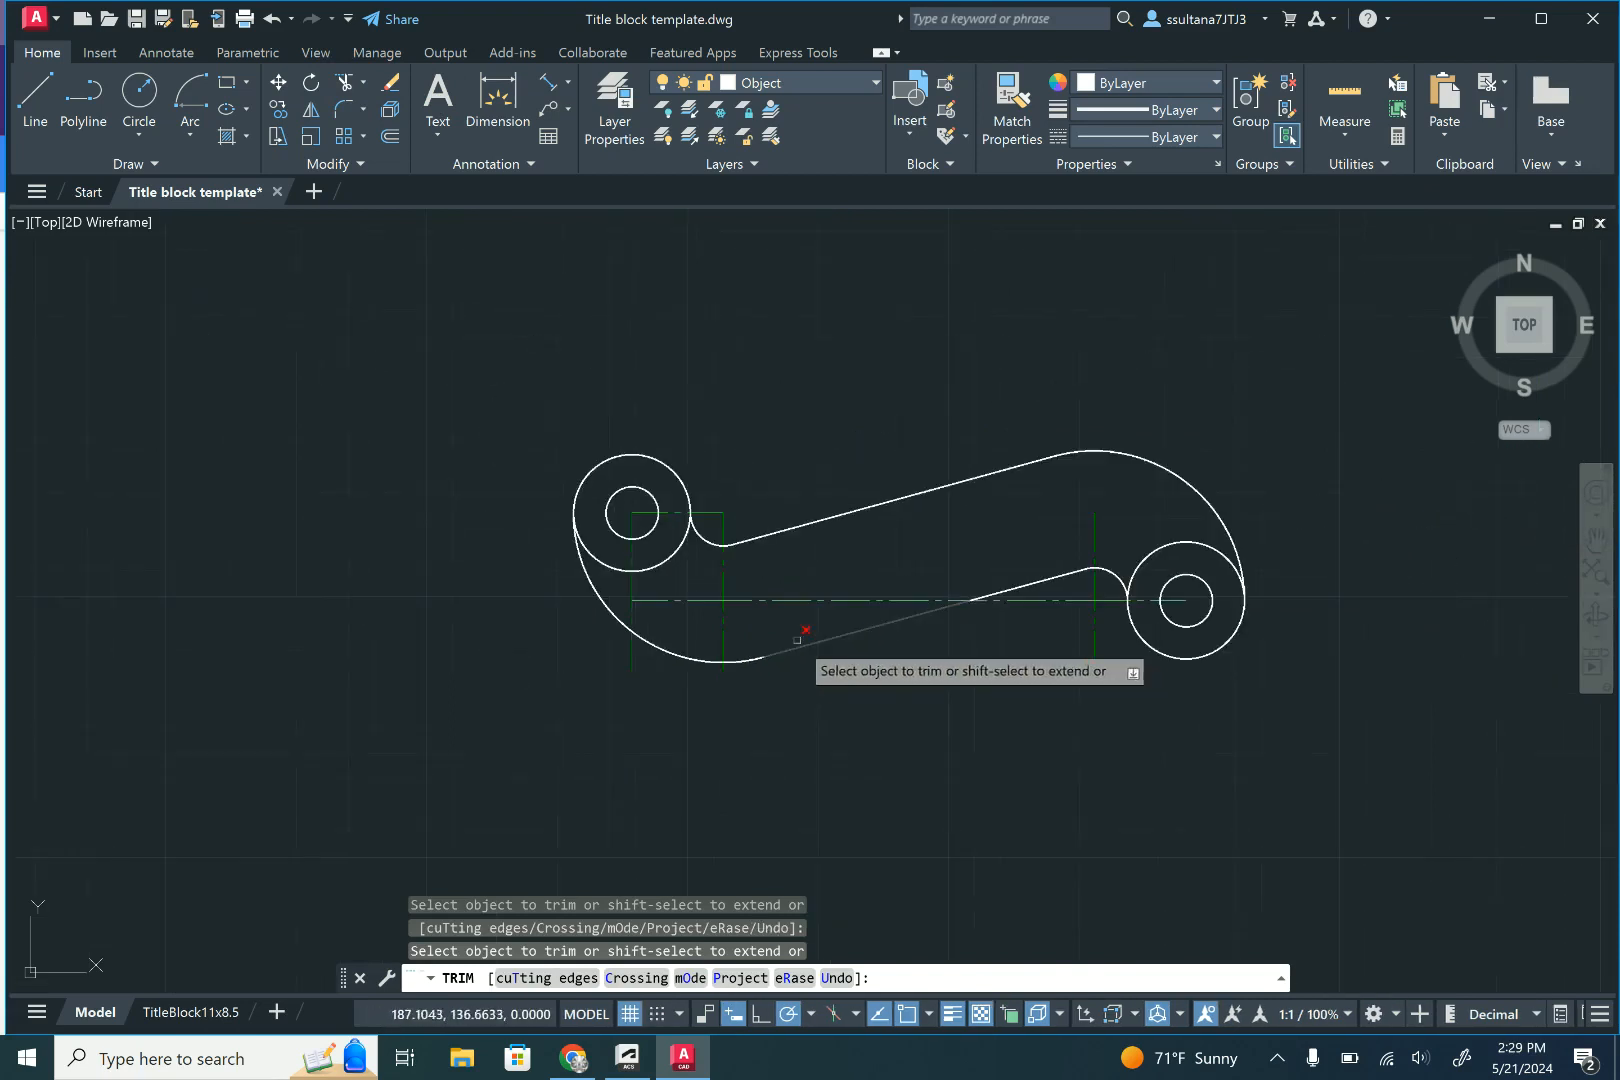
pyautogui.rightClick(813, 437)
pyautogui.click(850, 449)
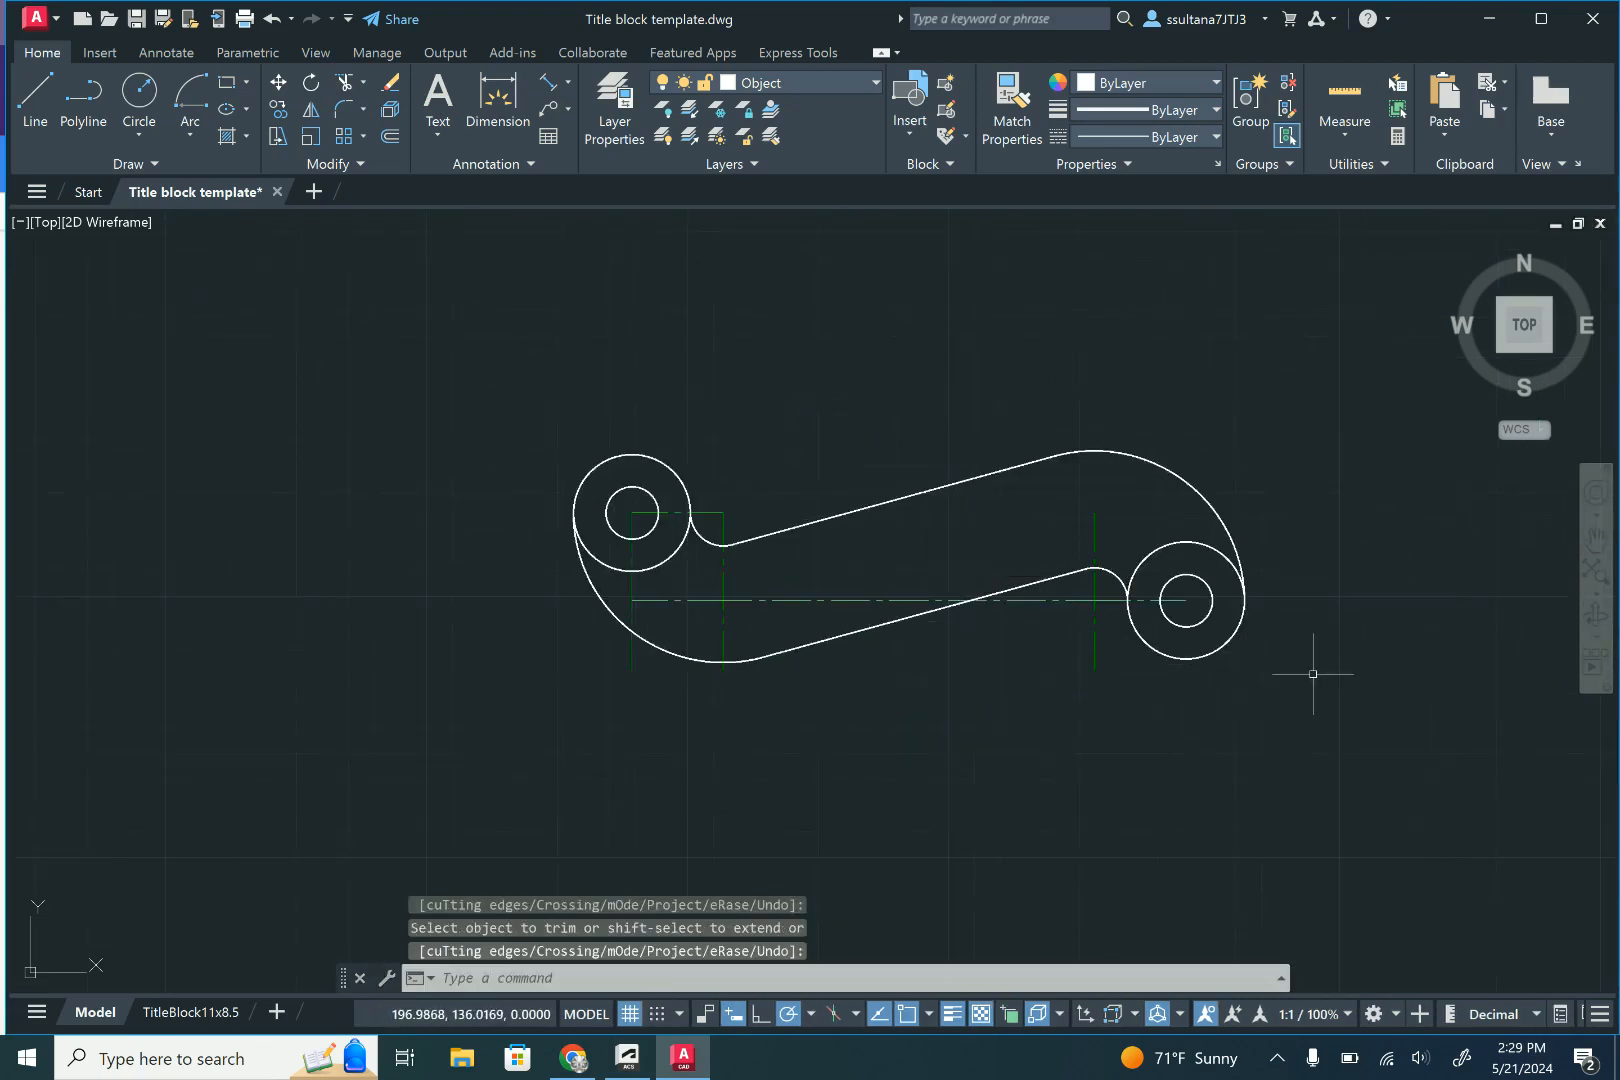
# - Trim the segments of both outer circles that lie inside the bracket outline, leaving one continuous profile
pyautogui.scroll(2, 1313, 673)
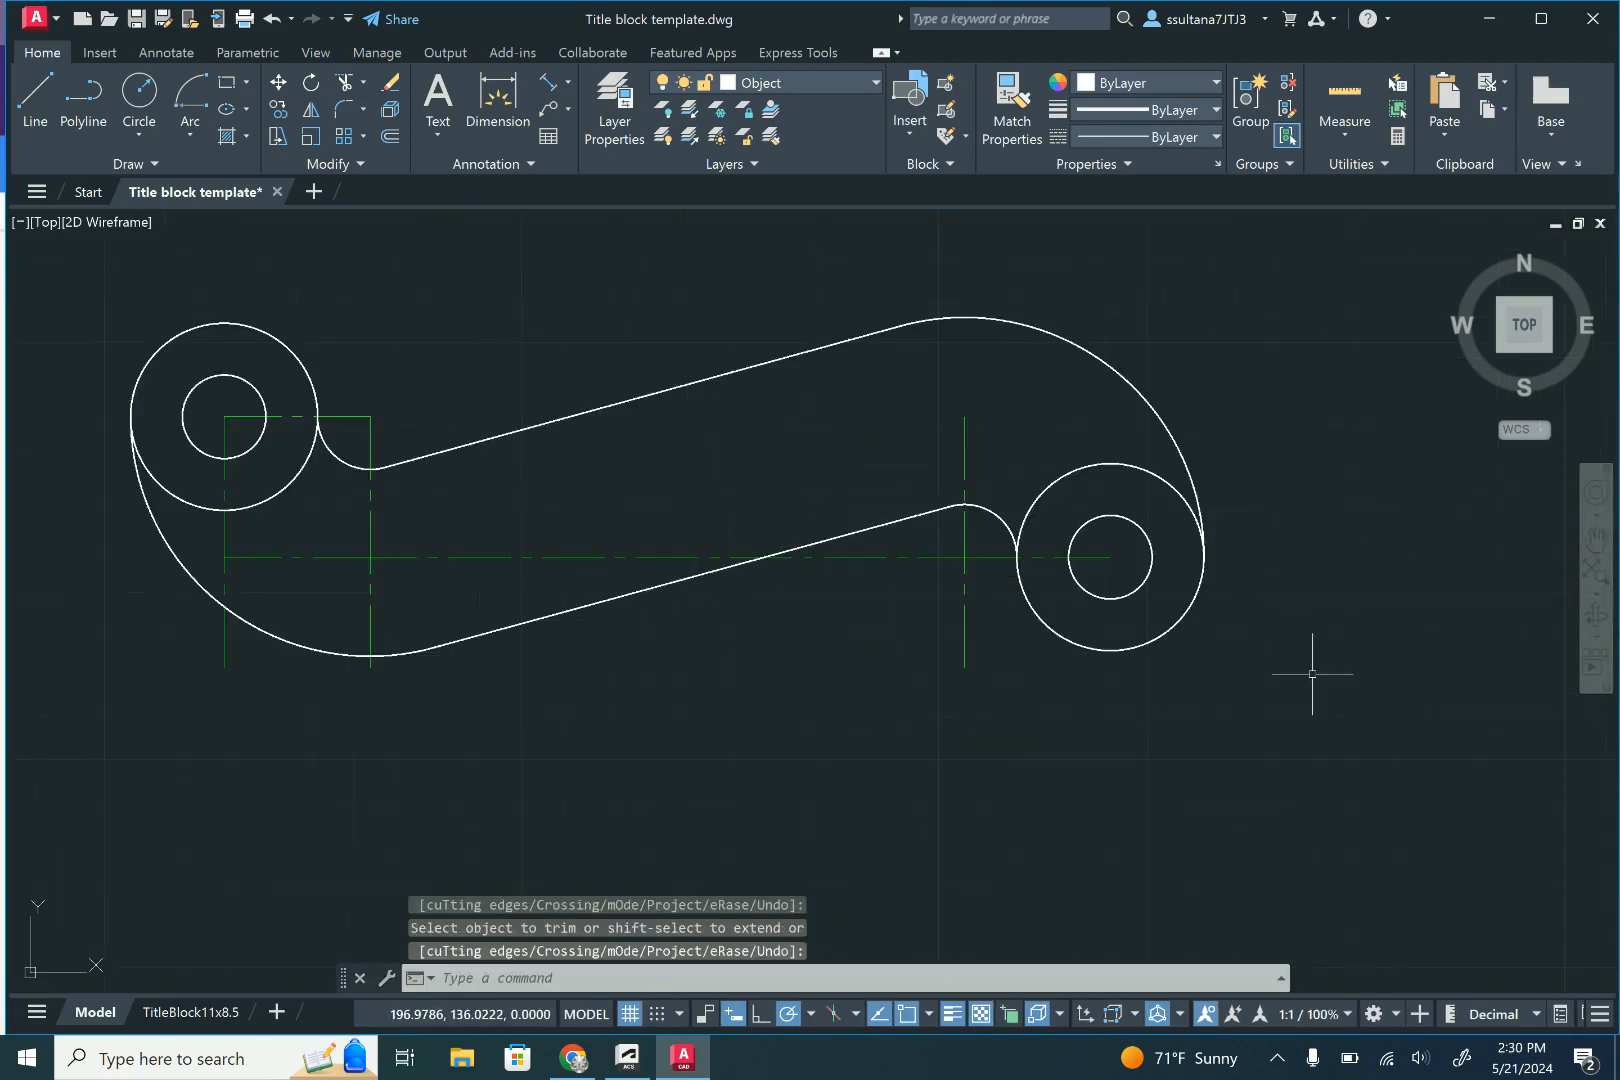
pyautogui.click(346, 86)
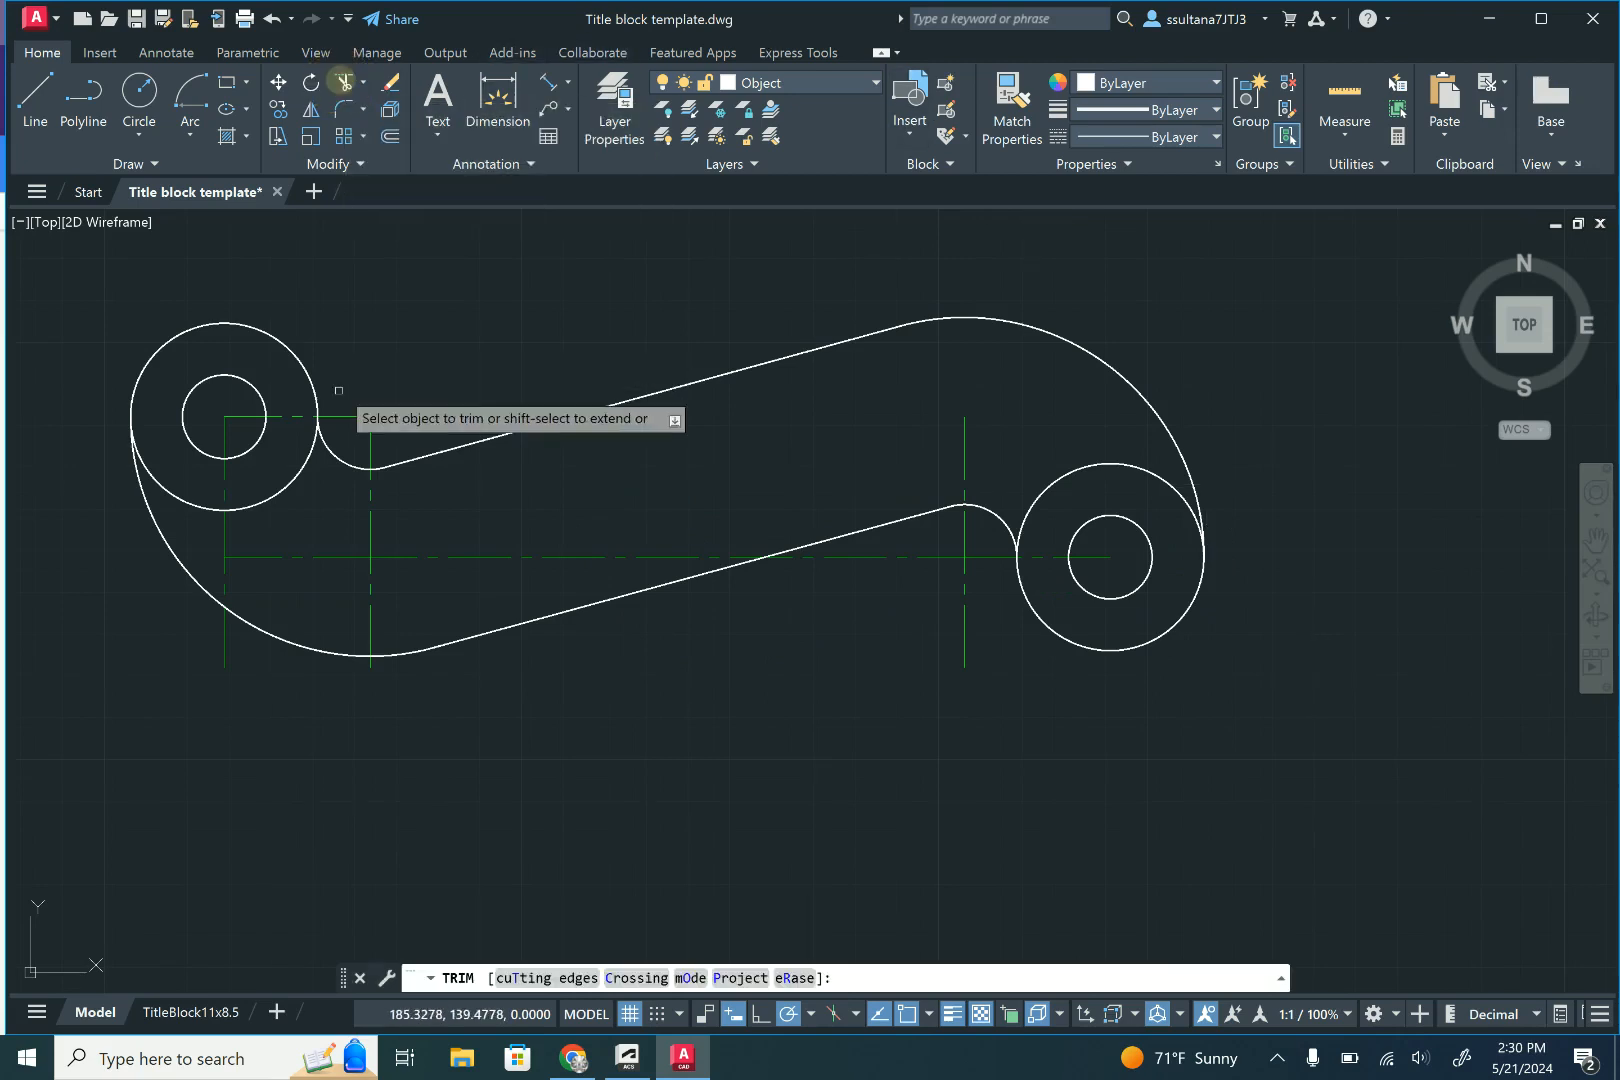
pyautogui.click(308, 461)
pyautogui.click(188, 502)
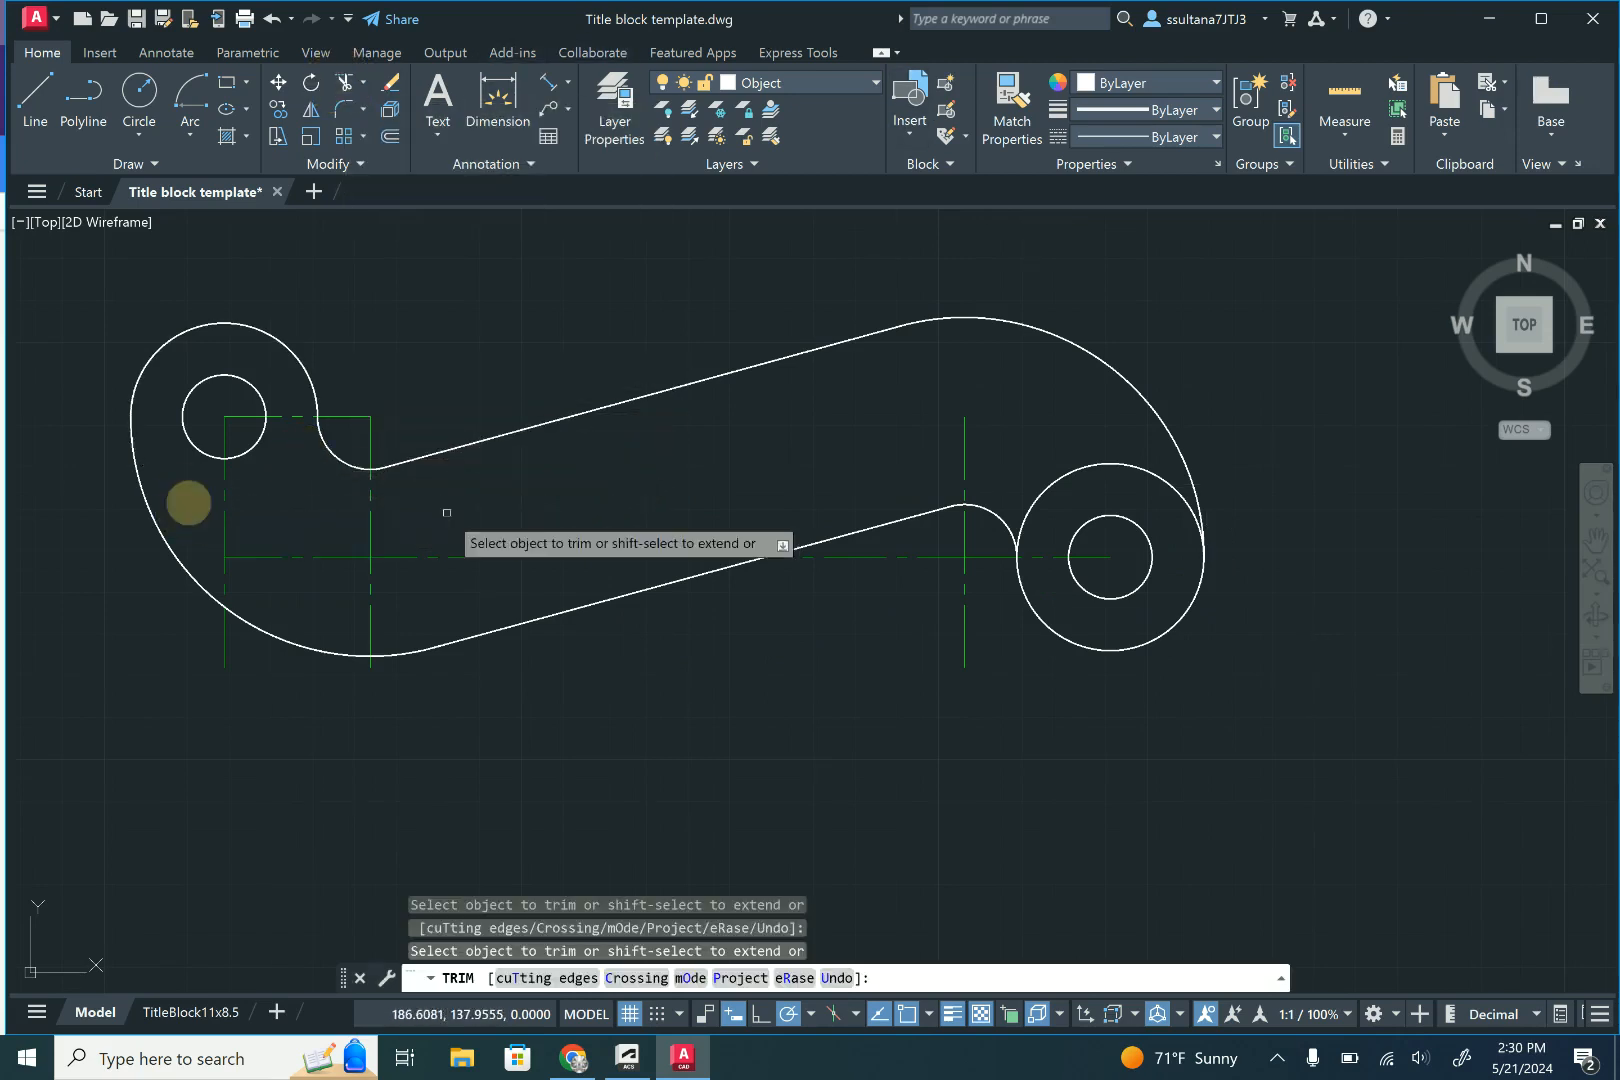
pyautogui.click(1172, 488)
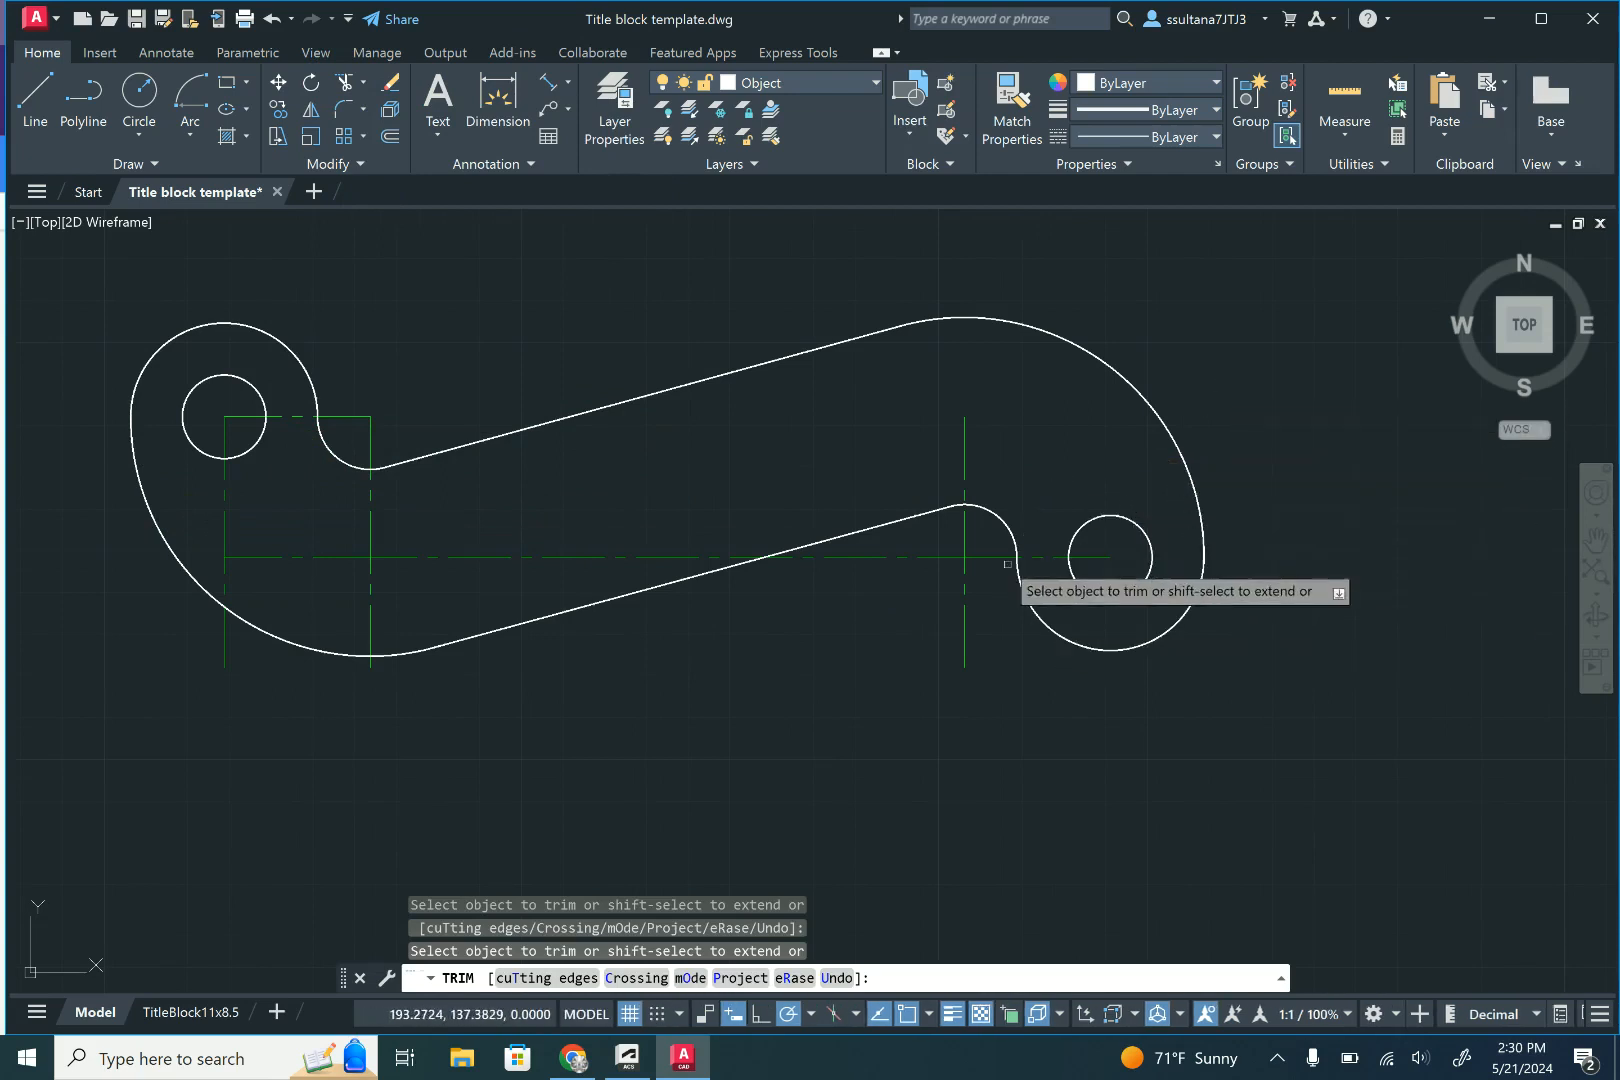
pyautogui.rightClick(1092, 311)
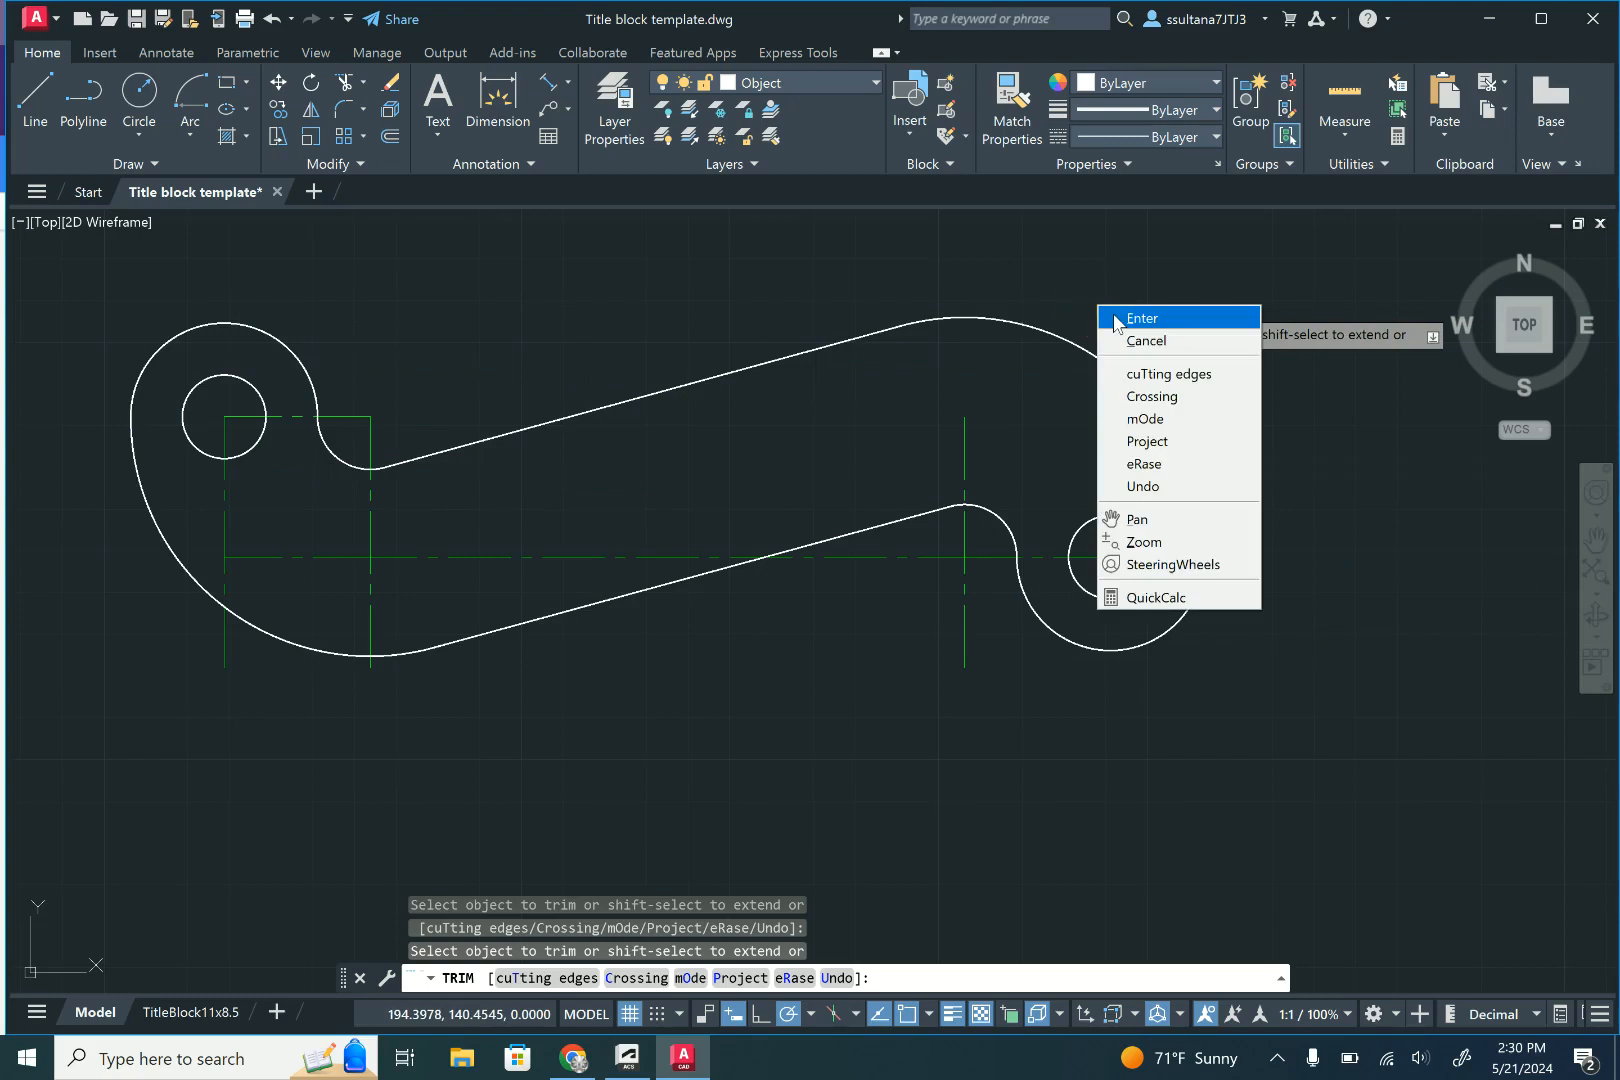
pyautogui.click(1112, 316)
# - On the TitleBlock11x8.5 layout, zoom the viewport to the drawing extents, set its scale to 1:2 and lock it
pyautogui.click(191, 1012)
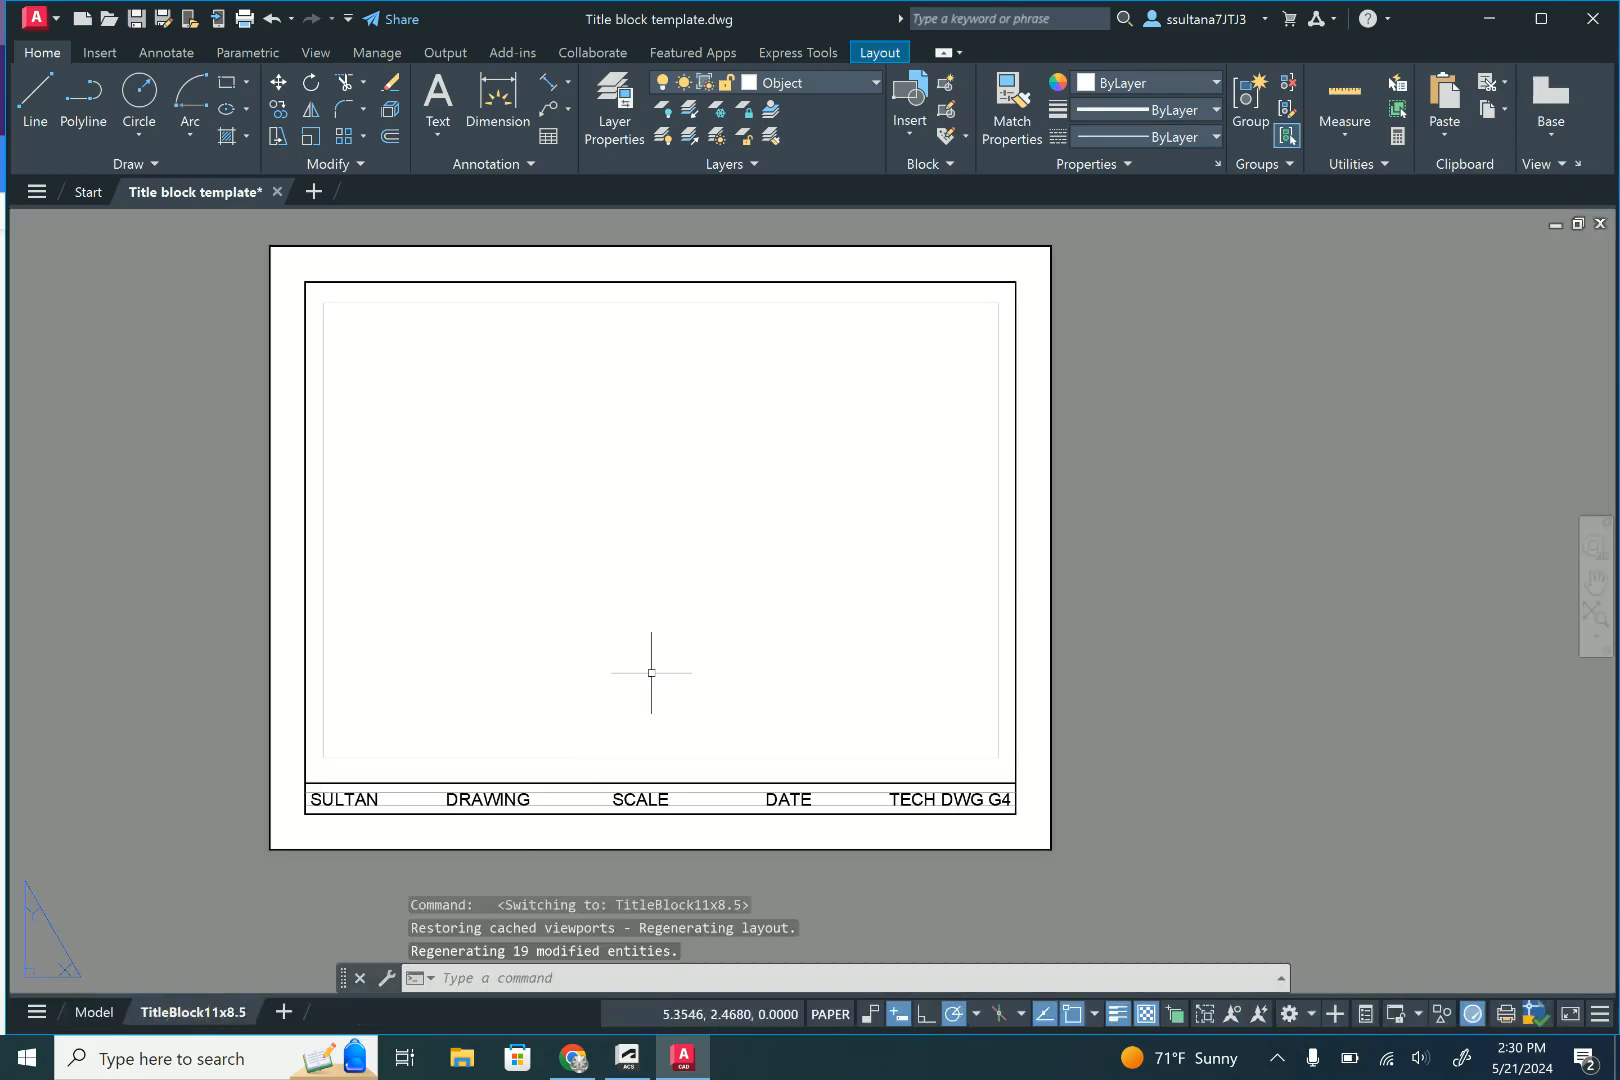
pyautogui.doubleClick(643, 591)
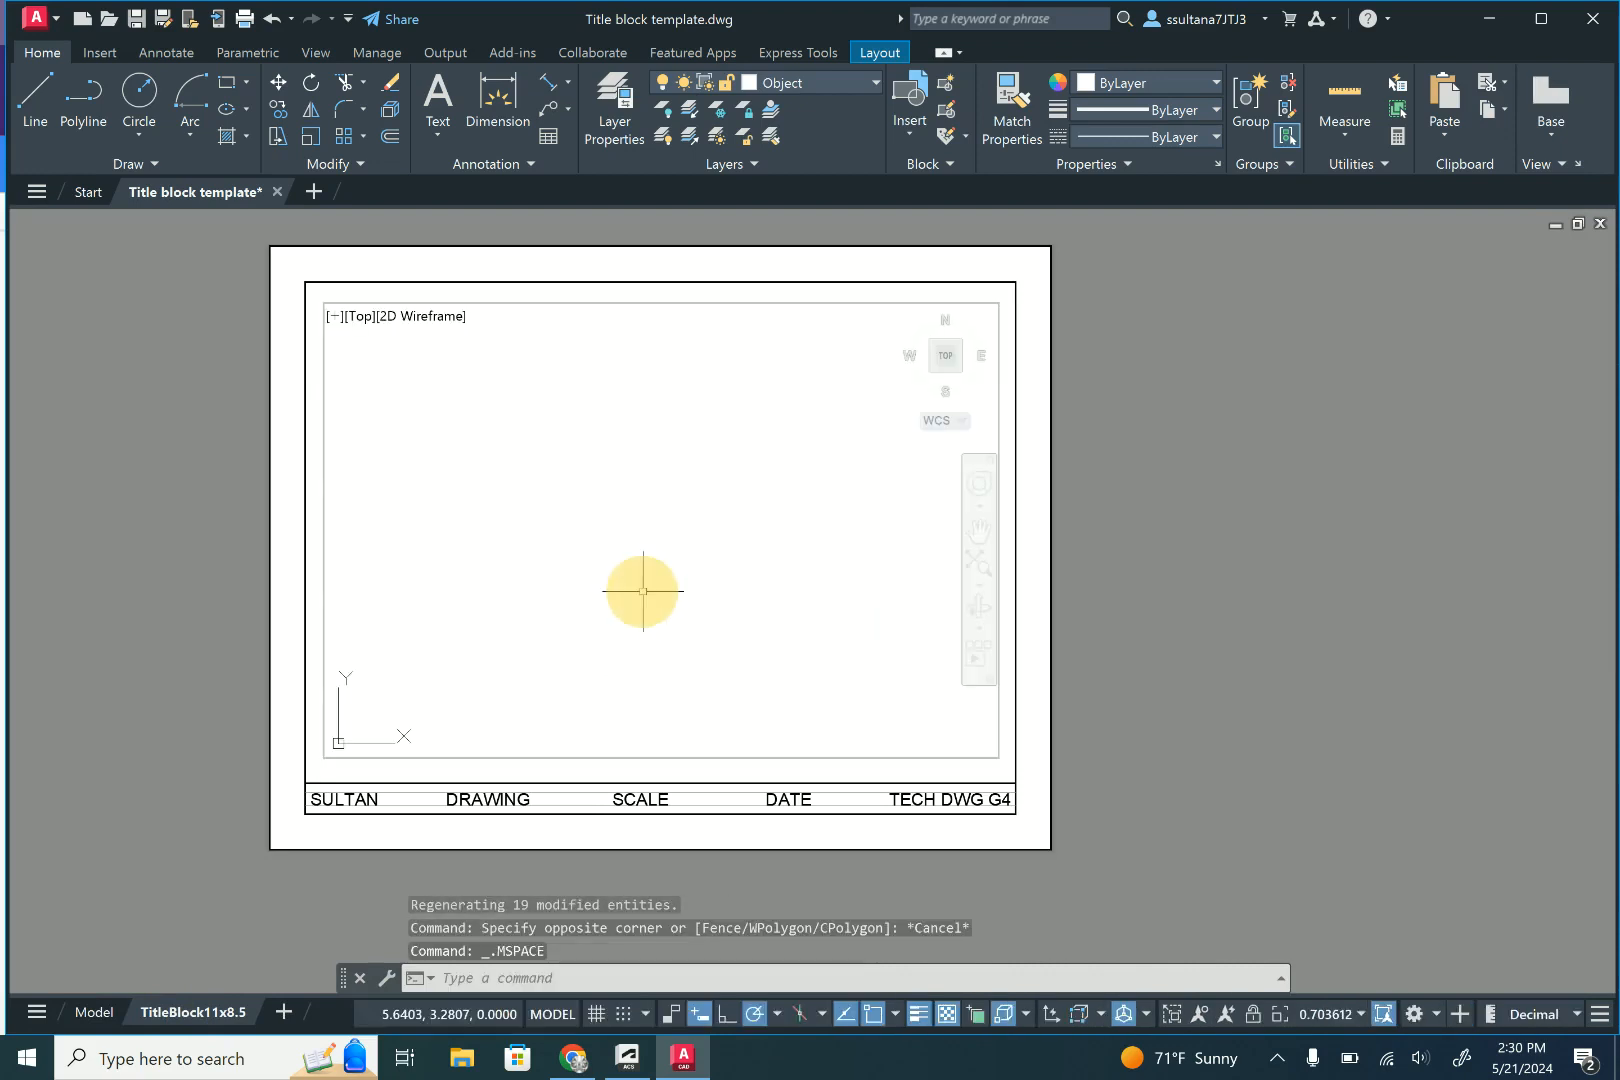
pyautogui.click(975, 568)
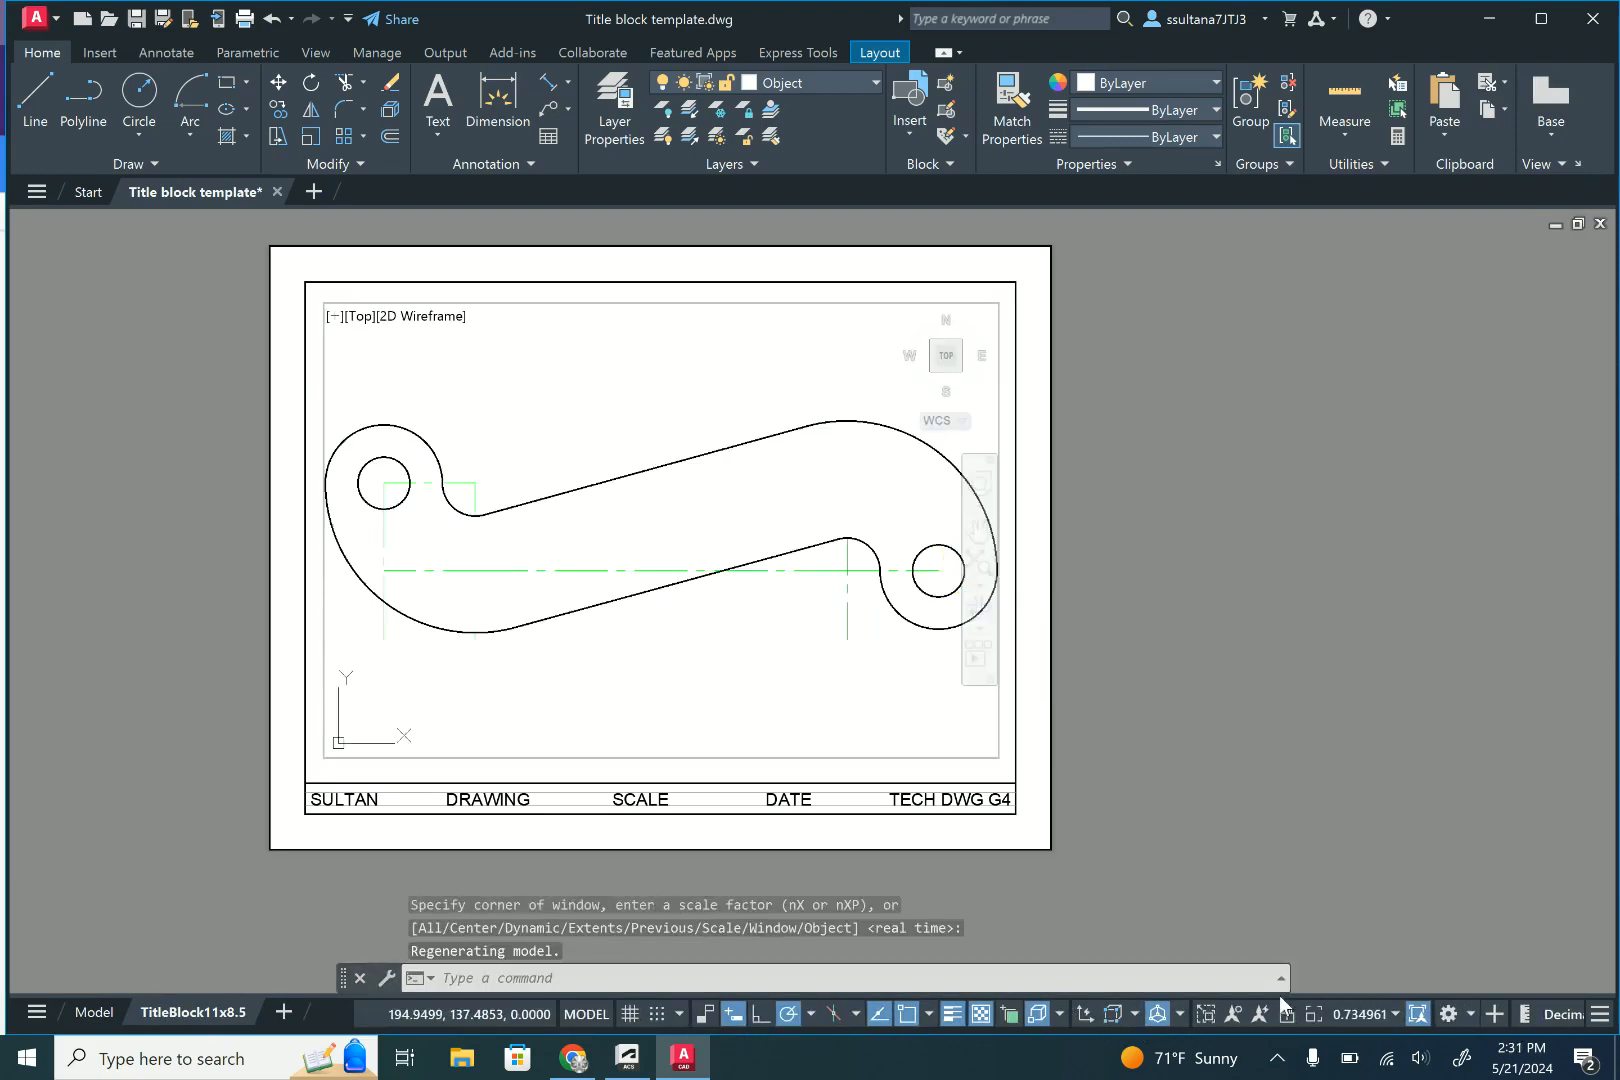
pyautogui.click(1397, 1013)
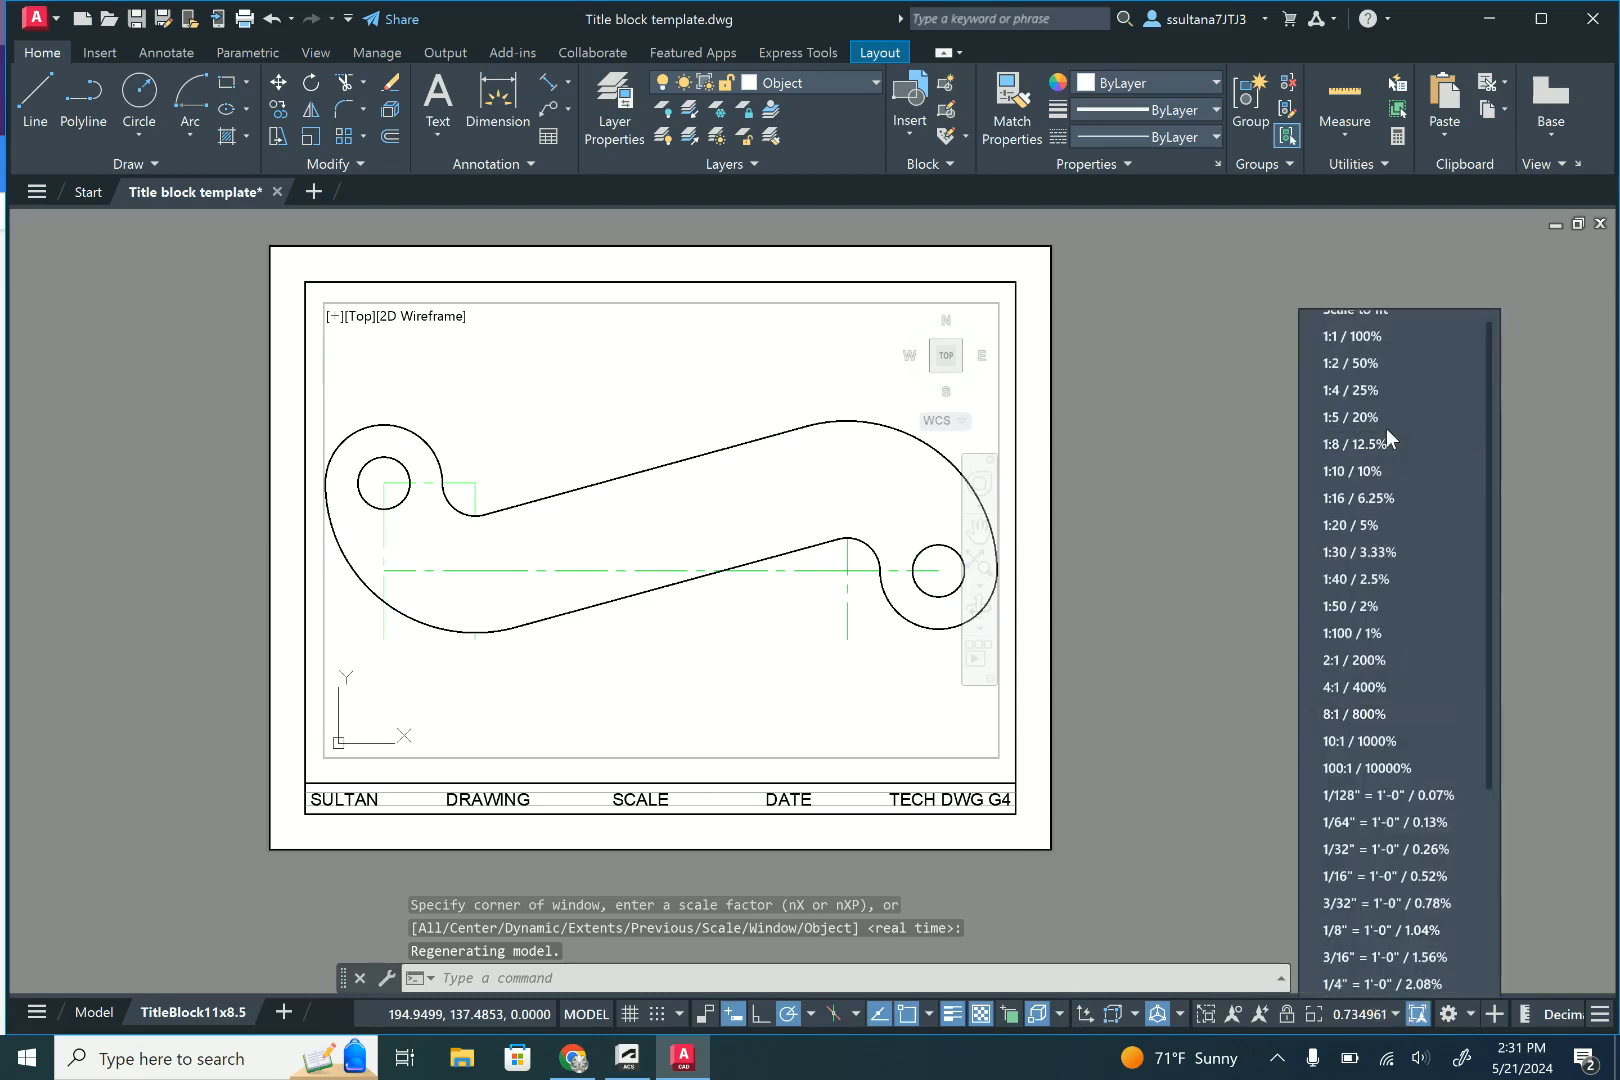
pyautogui.click(1376, 354)
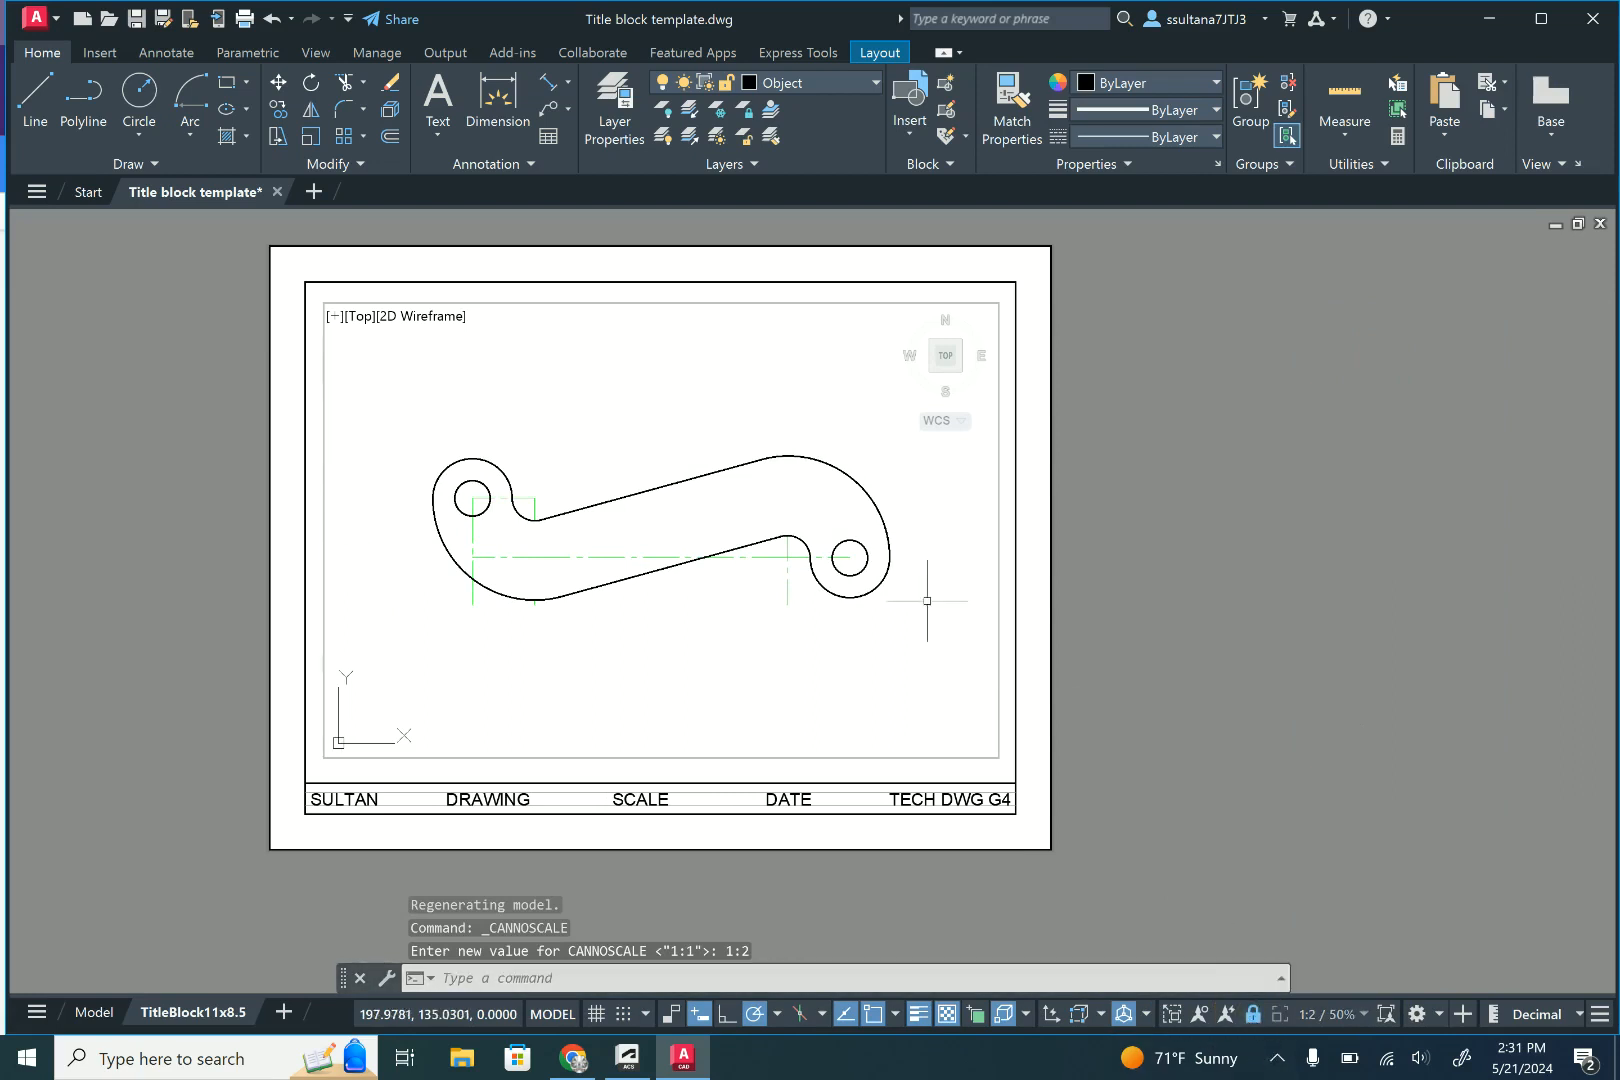
# - Return to paper space and make the Dimension layer current
pyautogui.doubleClick(1041, 352)
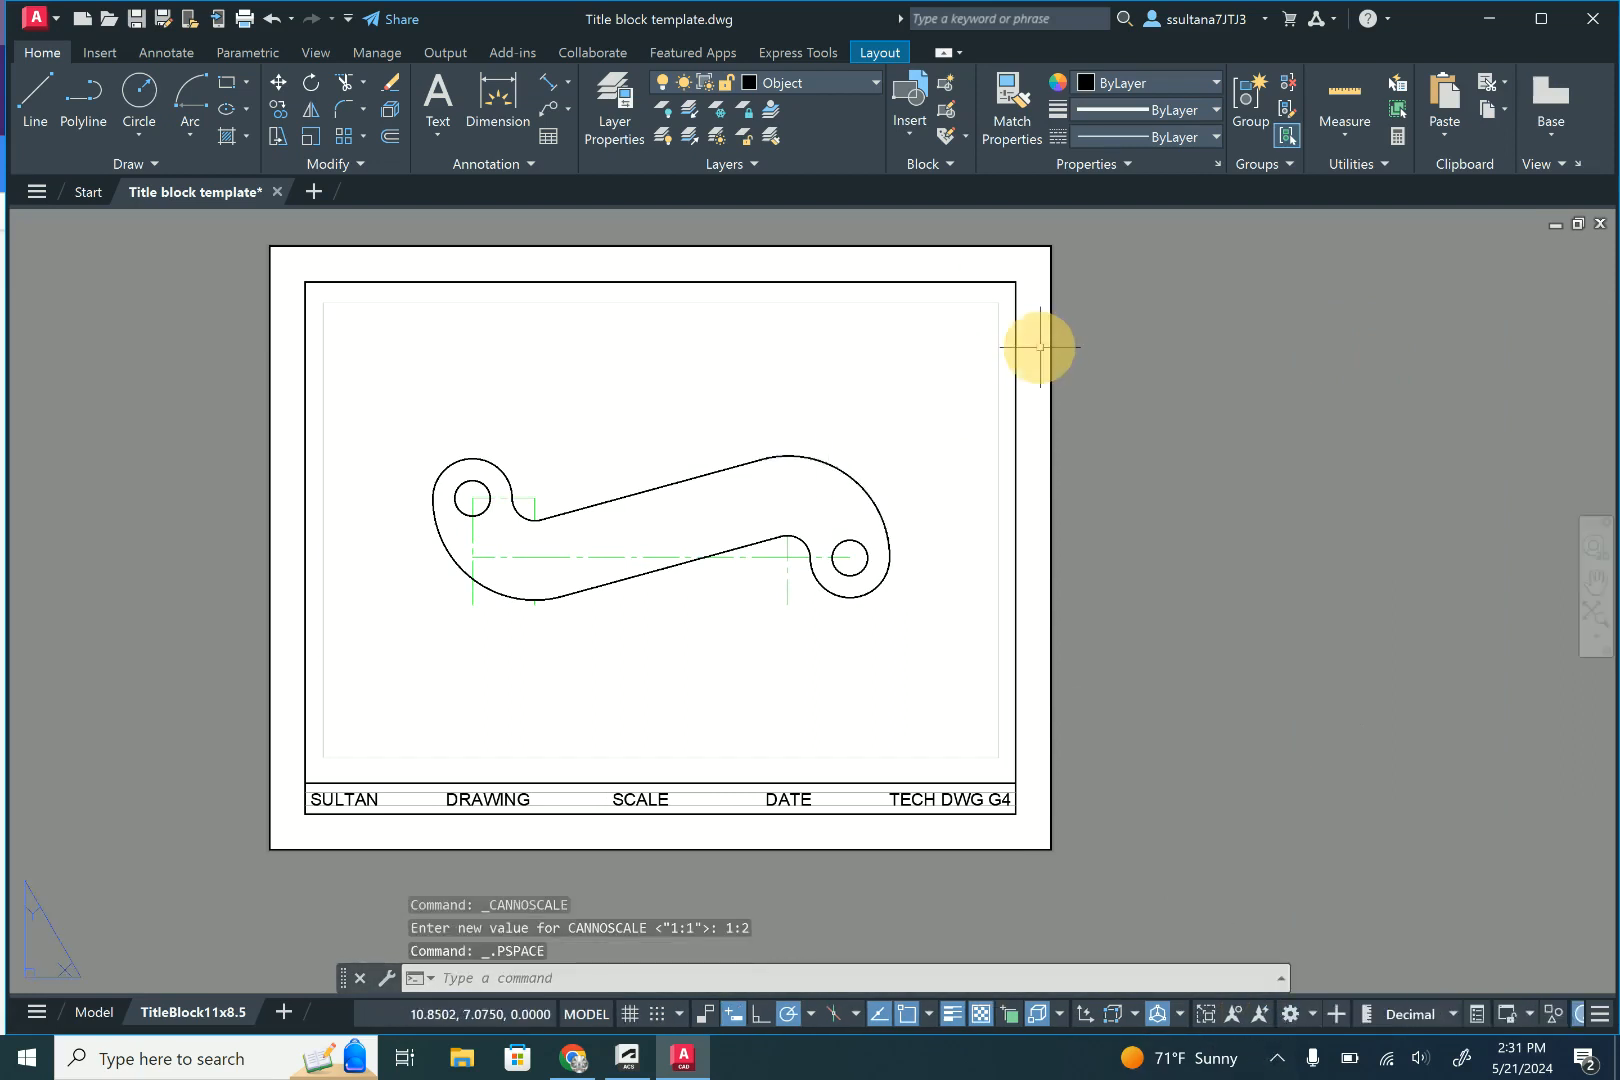
pyautogui.click(839, 82)
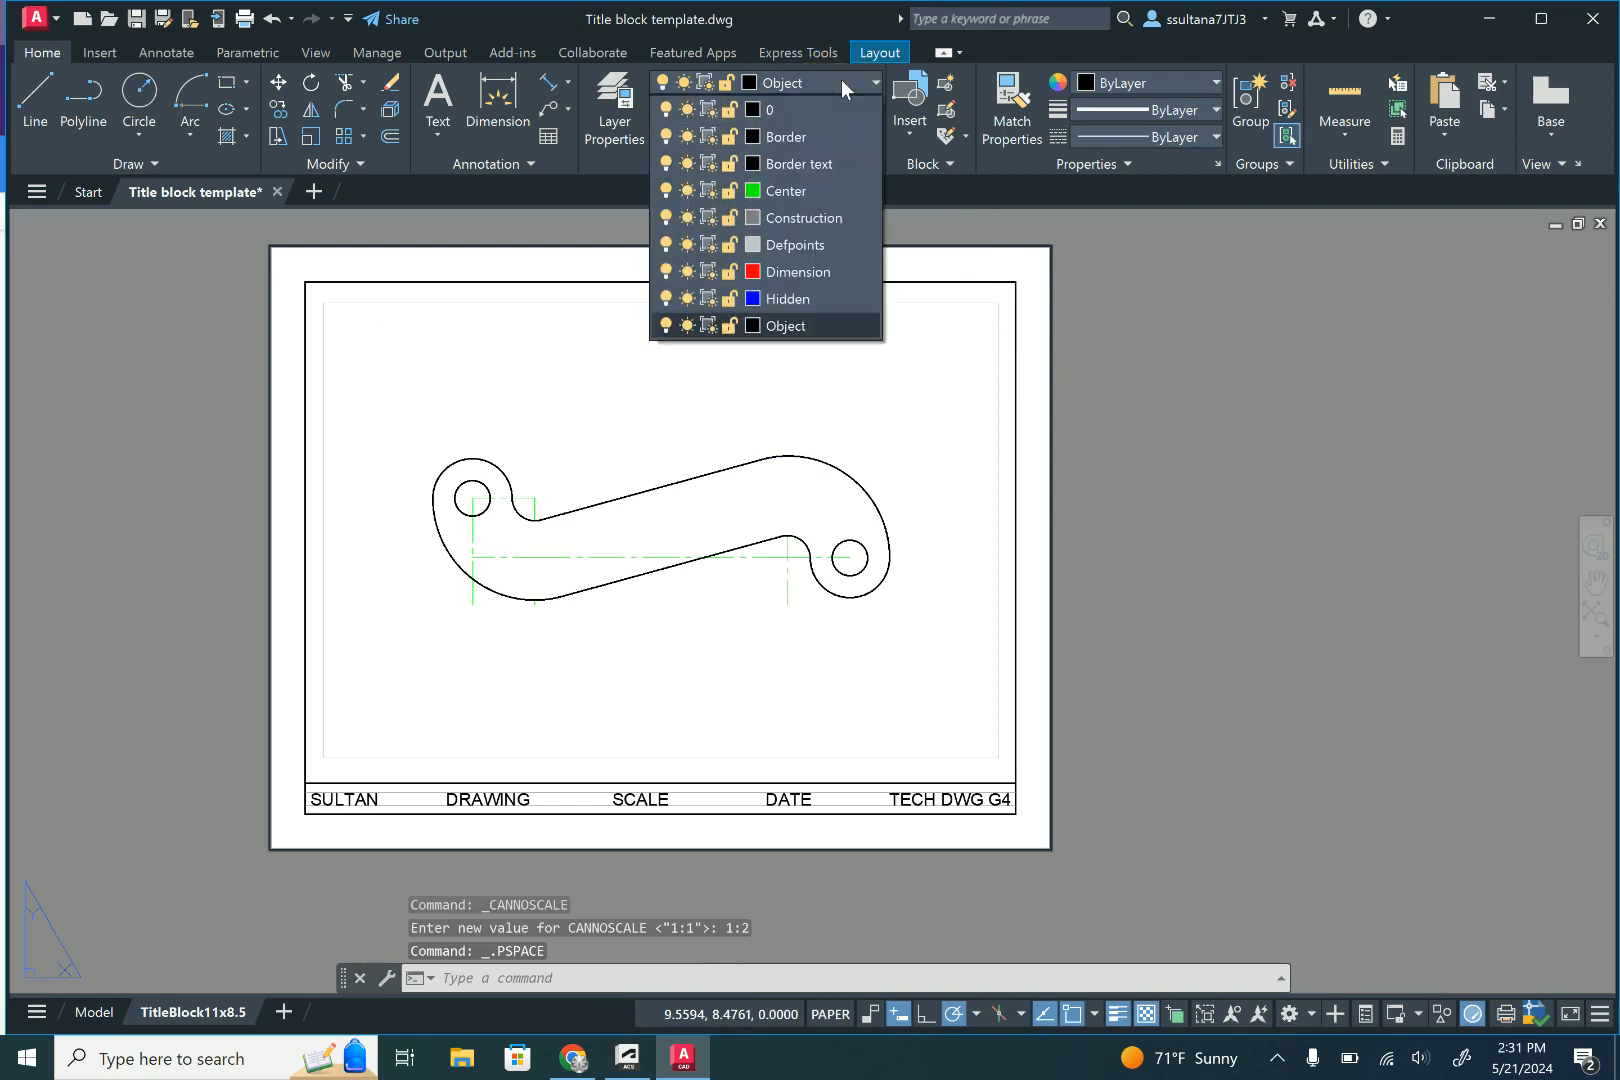
pyautogui.click(814, 273)
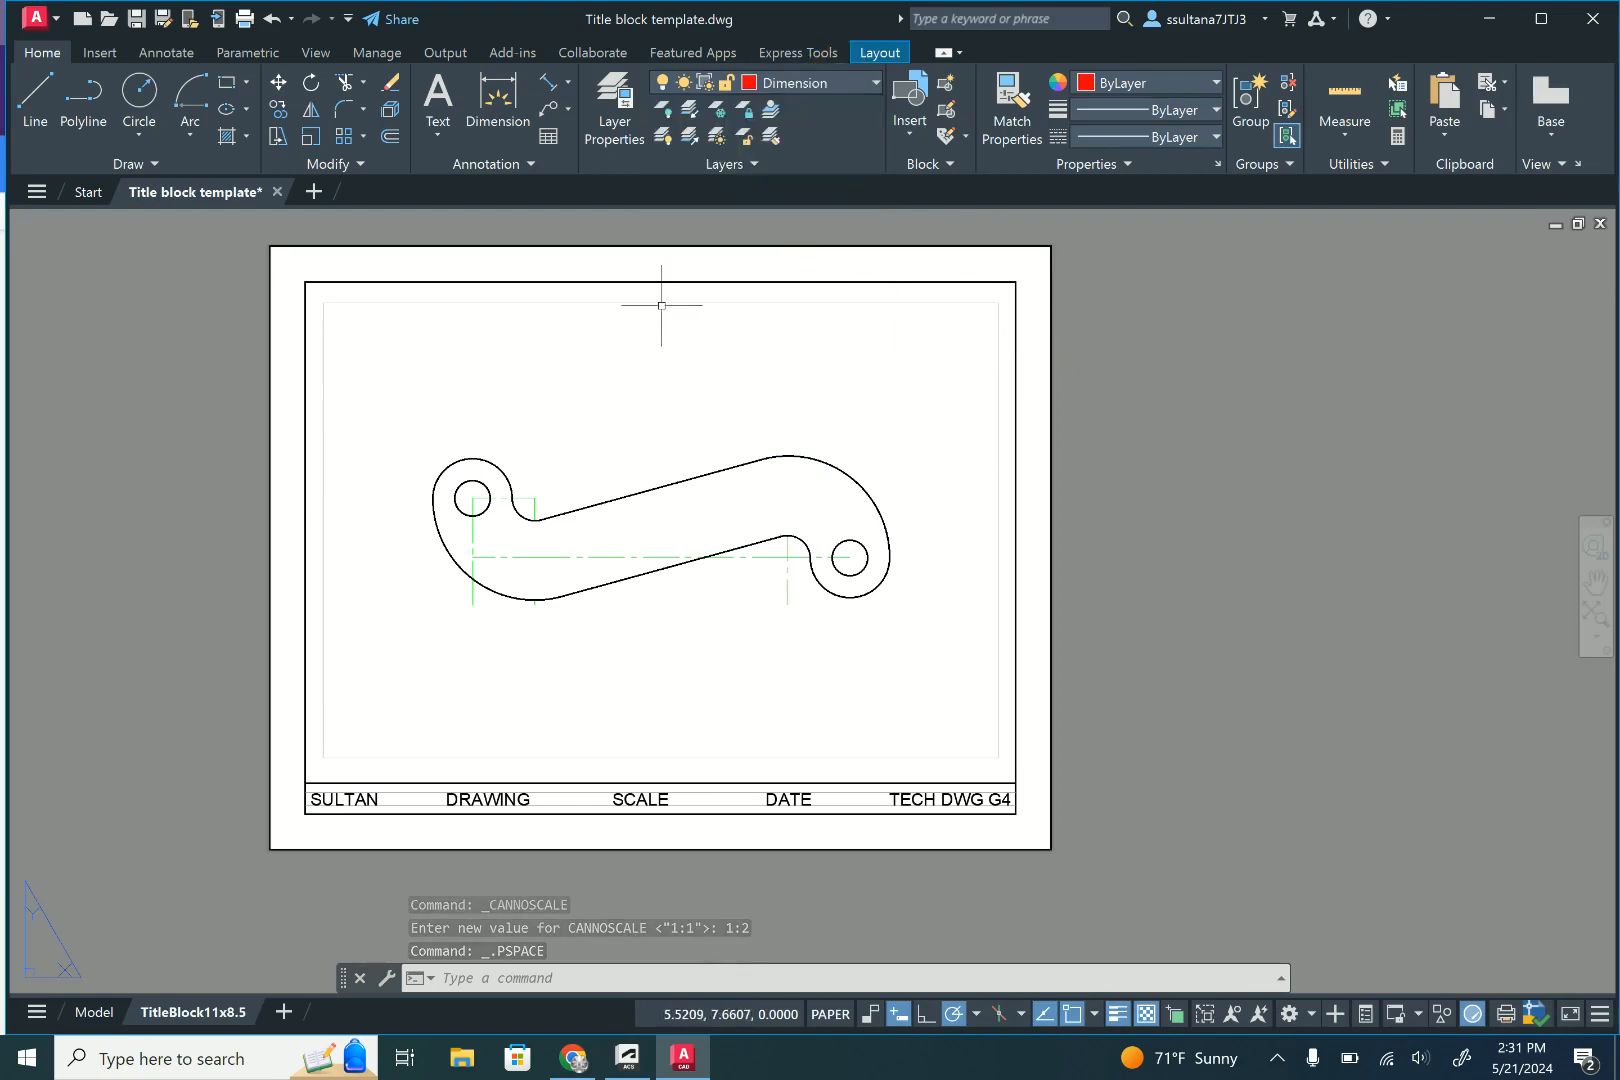
# - Dimension the horizontal distance between the centres of the two holes, placing the dimension above the bracket
pyautogui.click(500, 98)
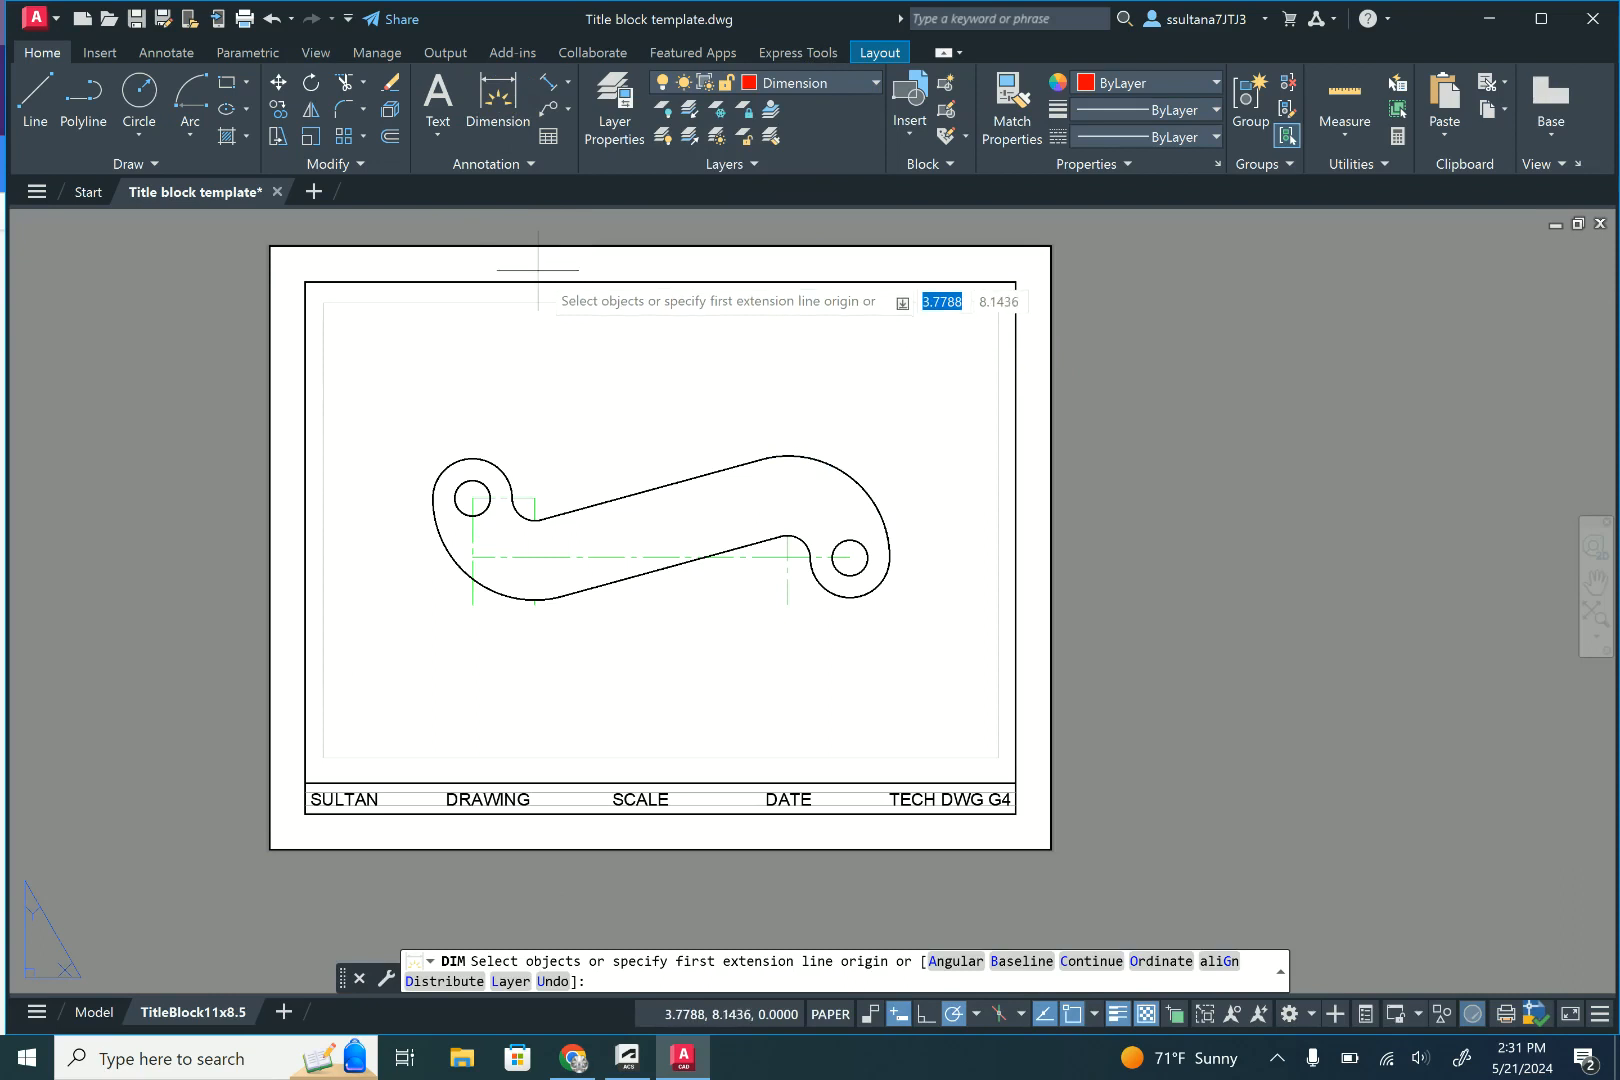
pyautogui.click(850, 557)
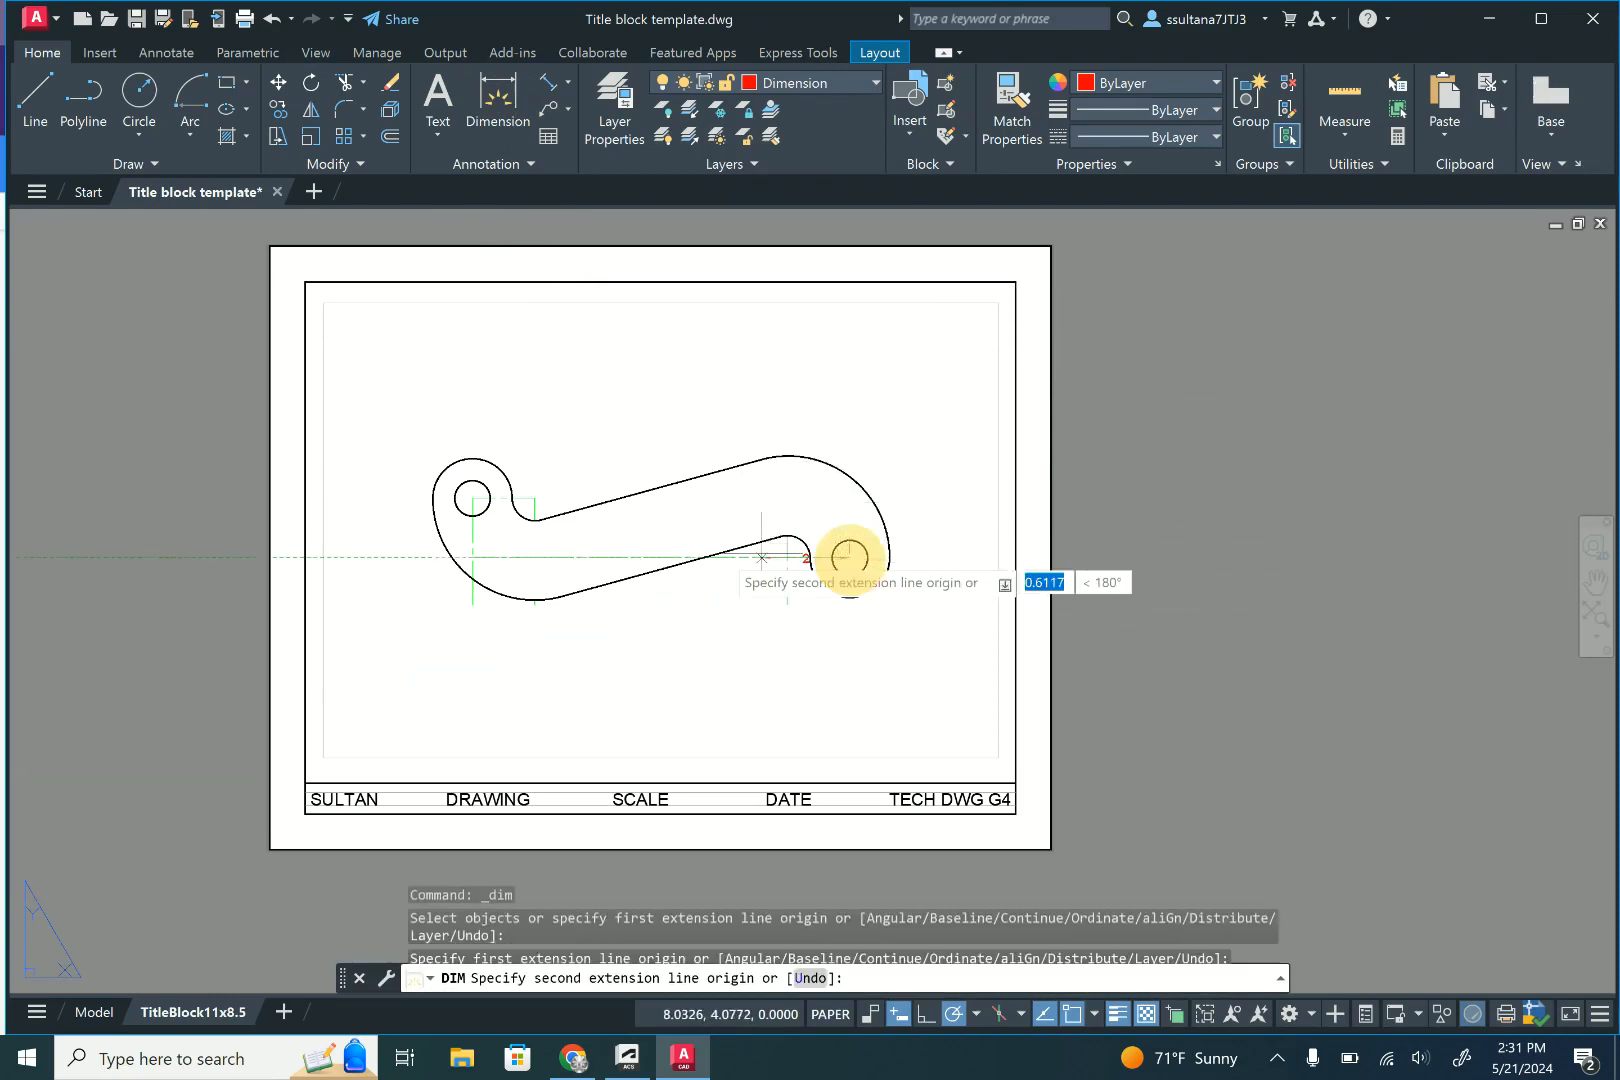
pyautogui.click(473, 557)
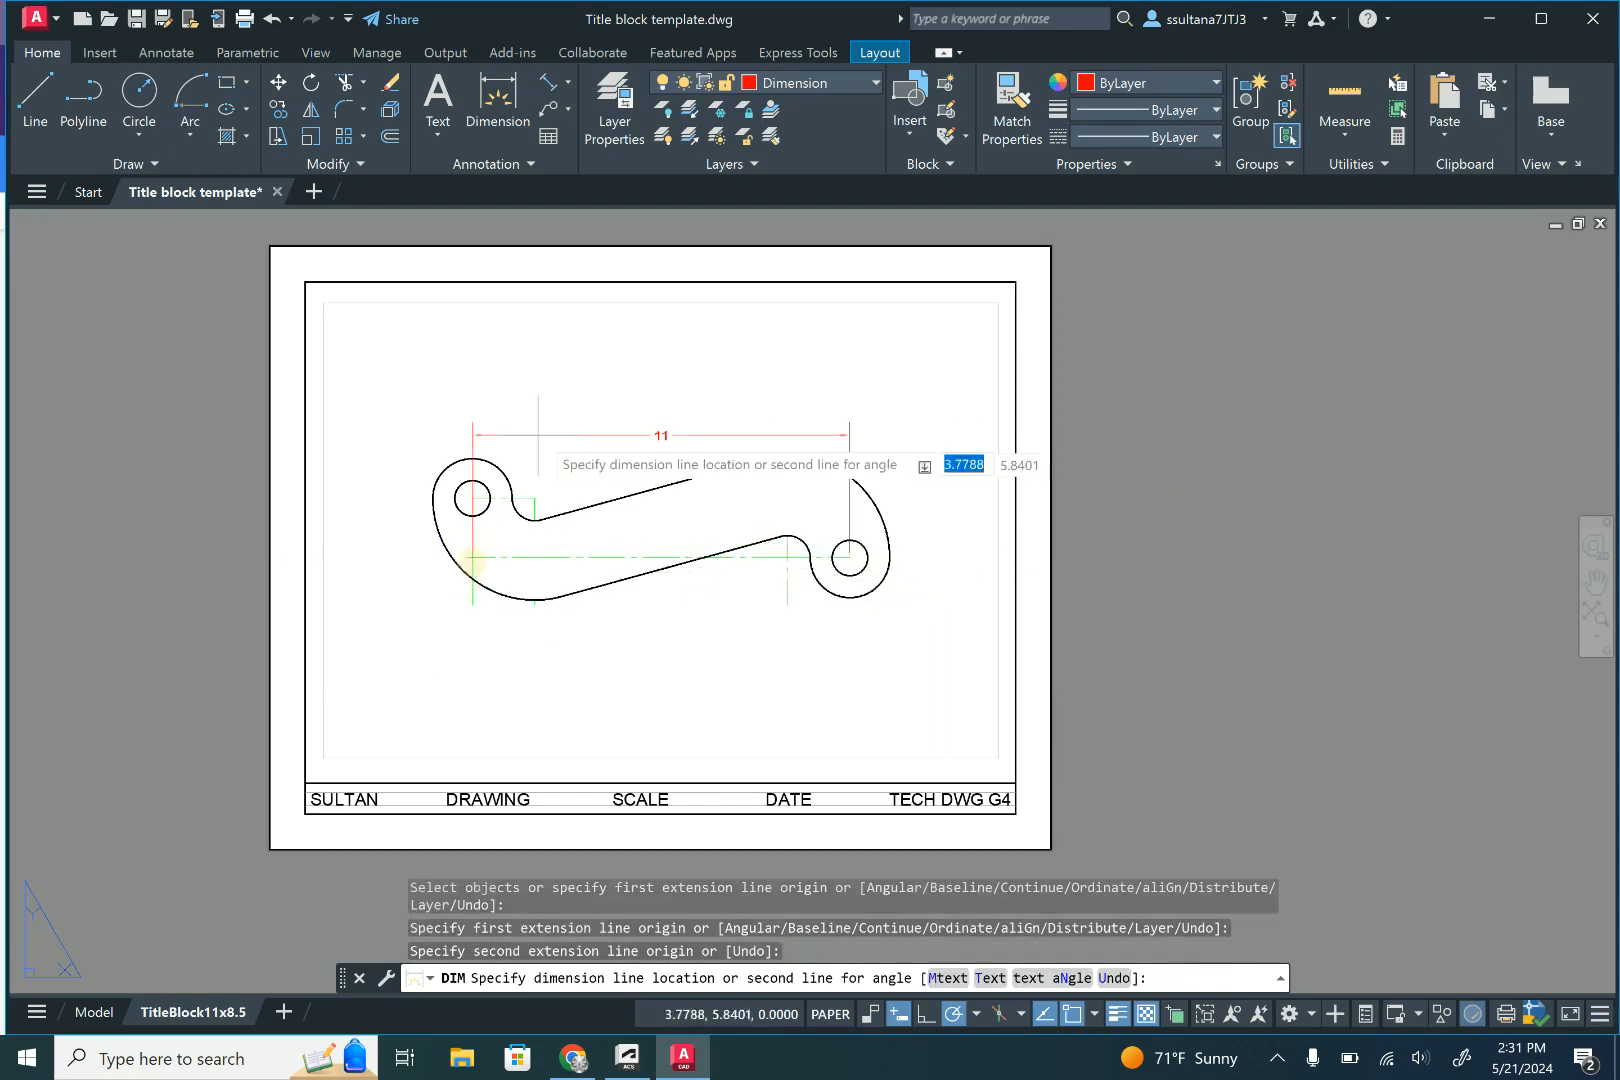
pyautogui.click(580, 394)
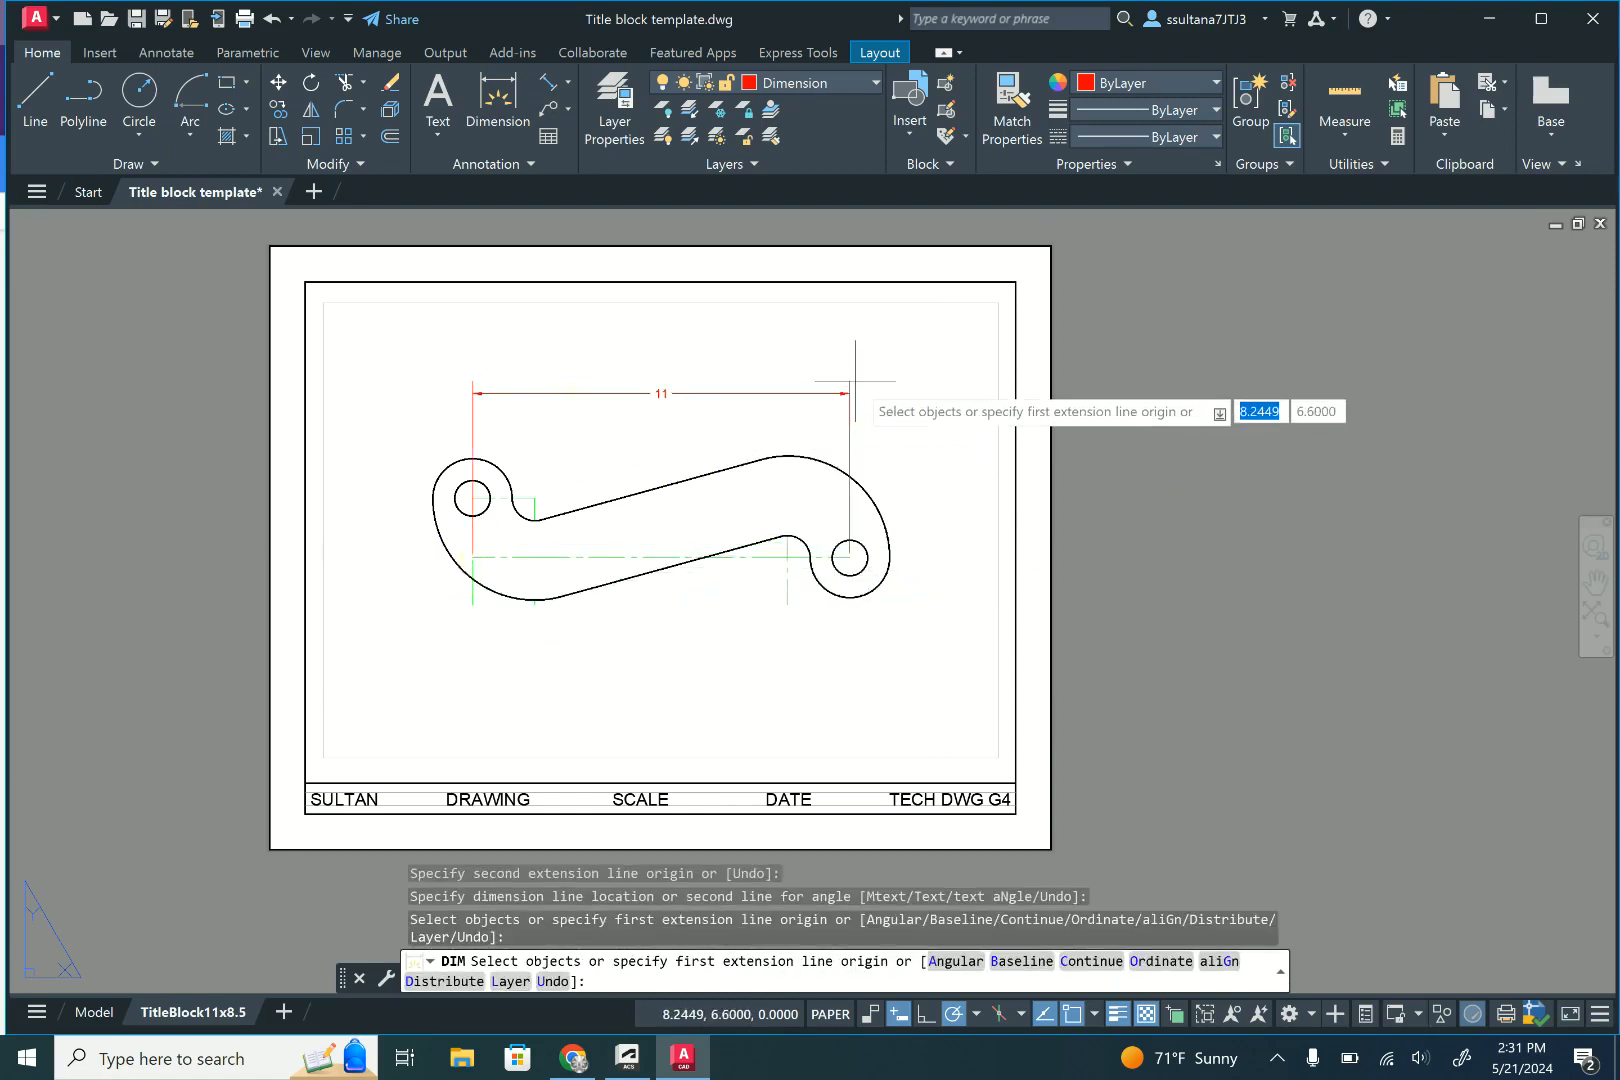
pyautogui.press('Return')
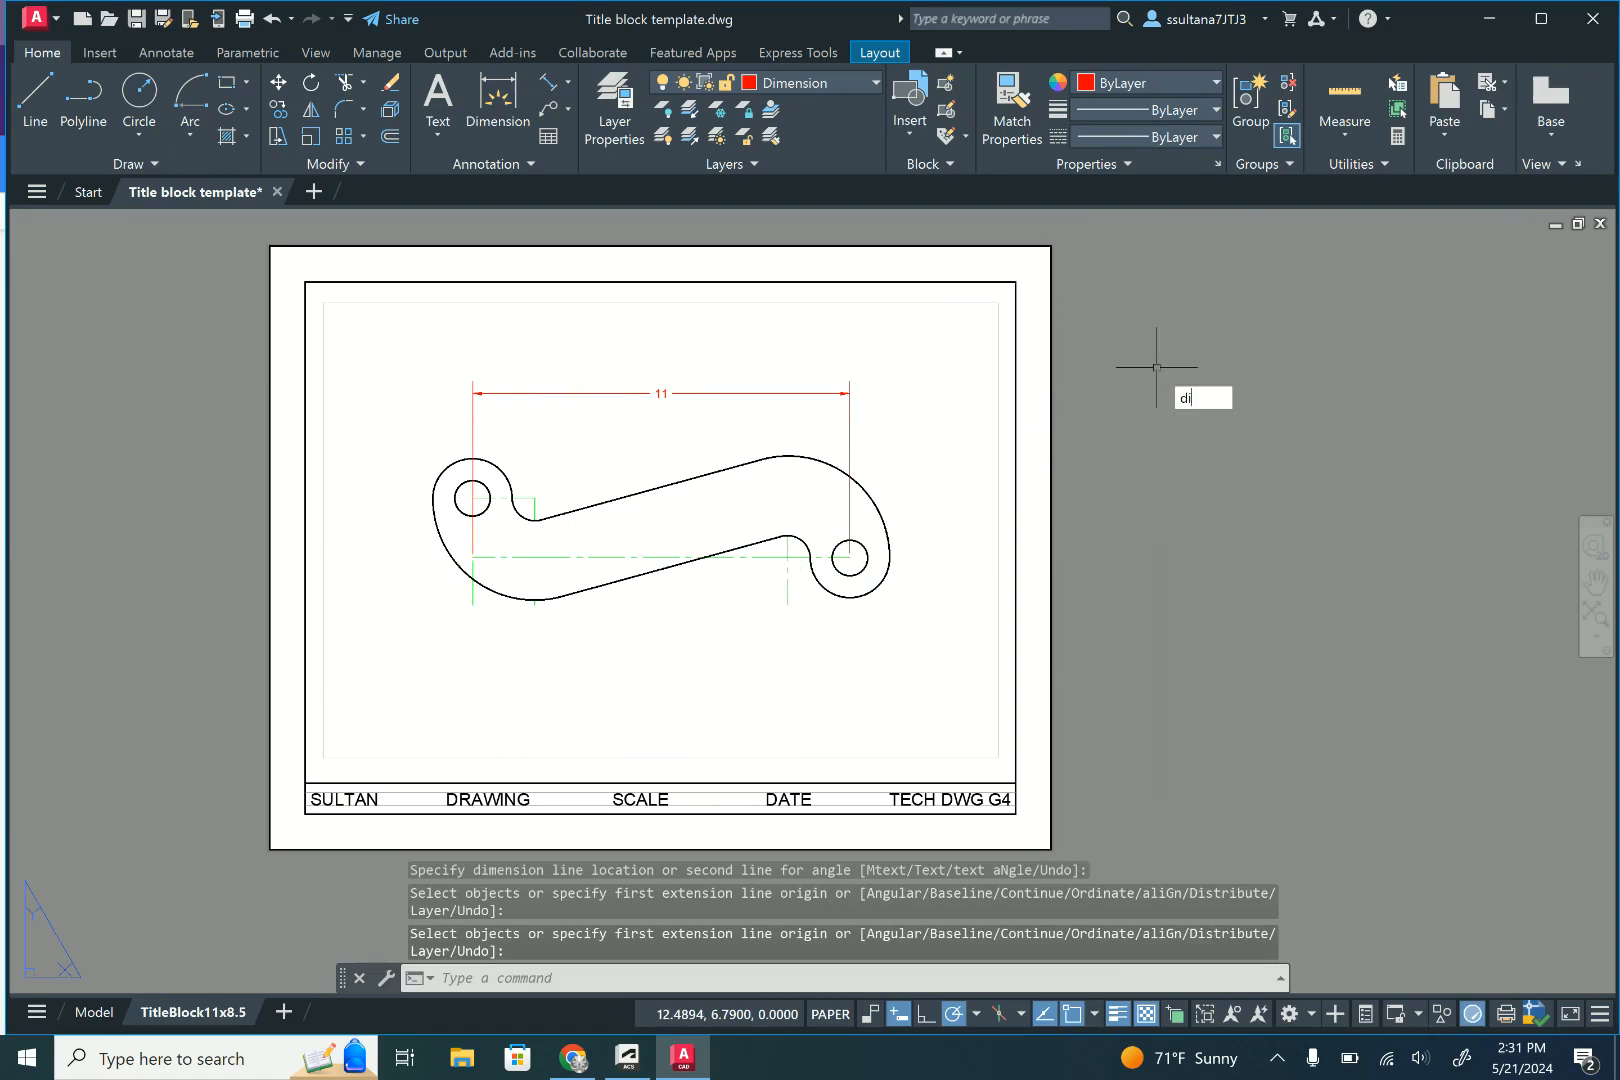
# - Modify the Standard dimension style so its linear dimensions use a precision of 0.00
pyautogui.write('dim')
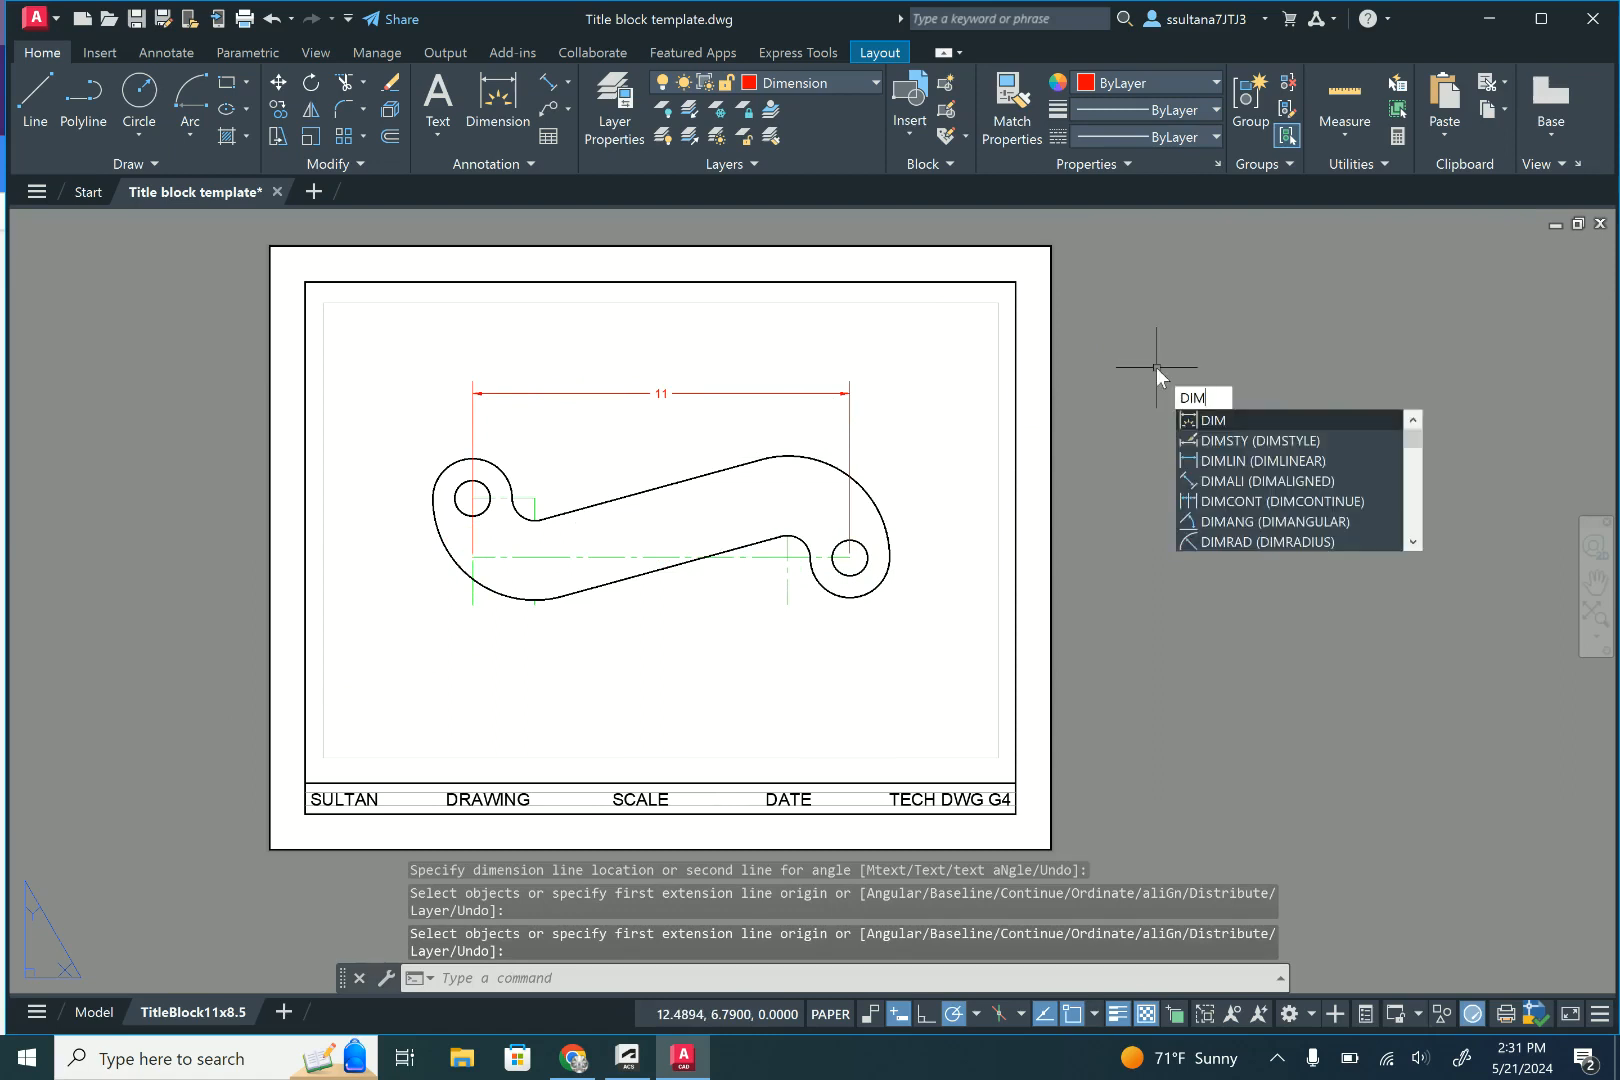
pyautogui.click(1266, 432)
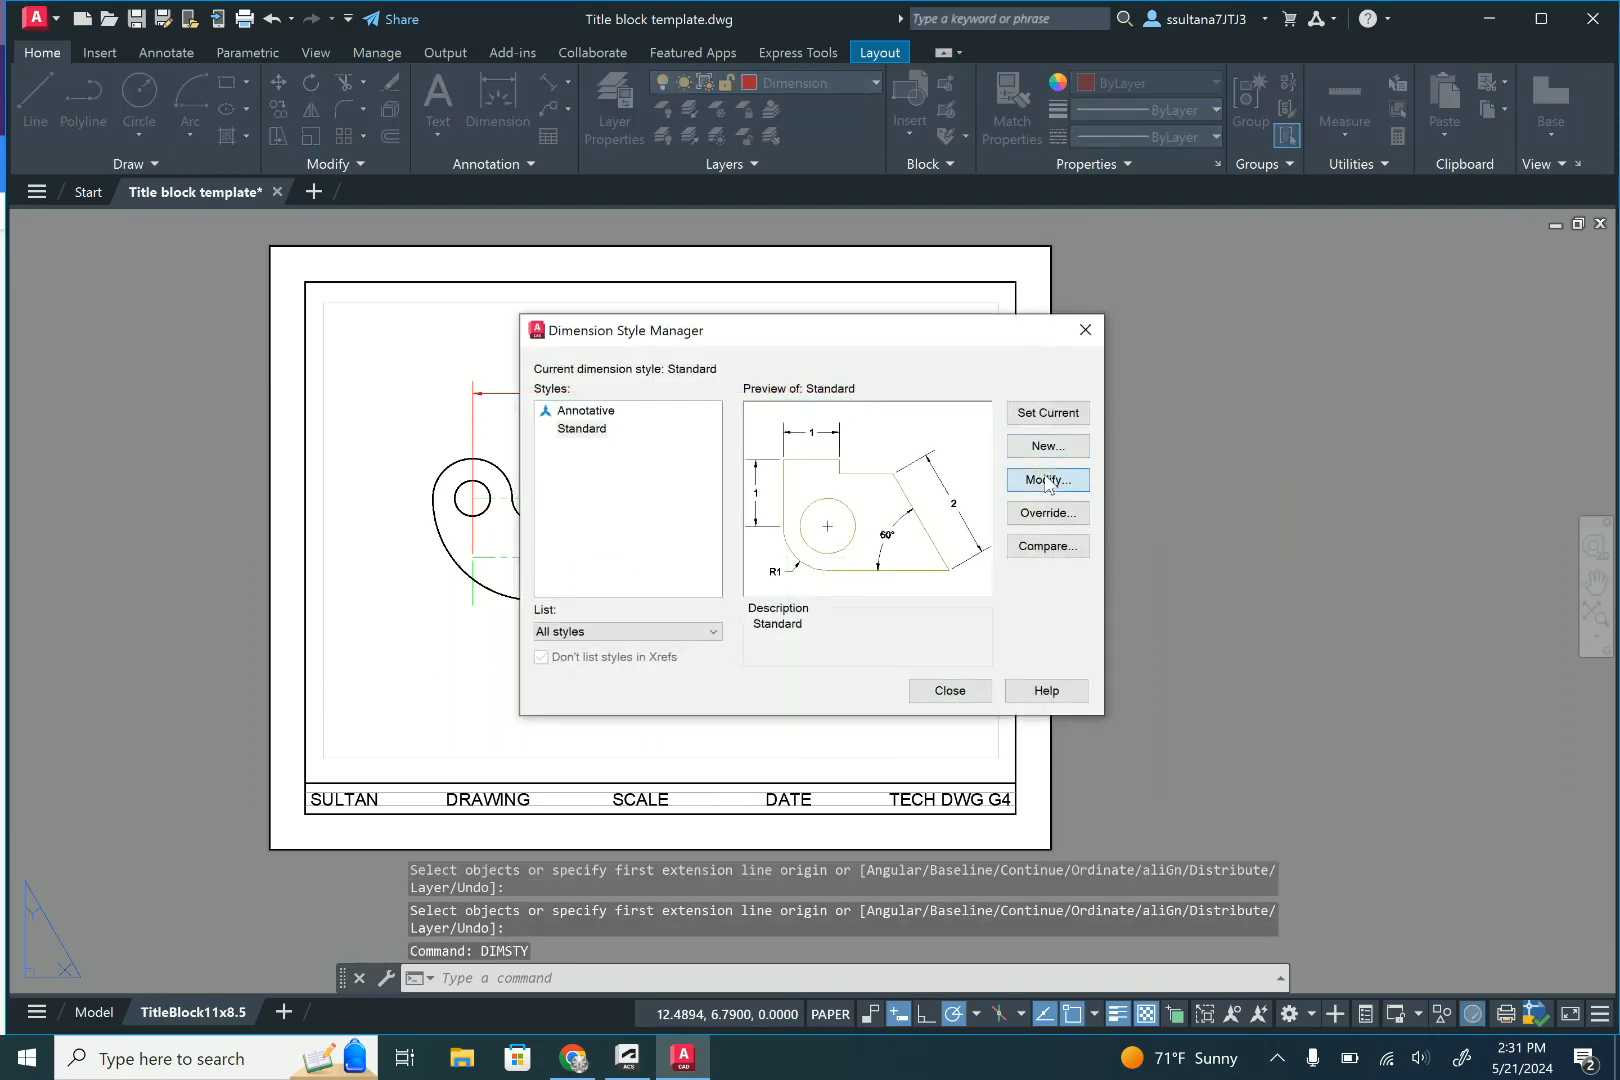
pyautogui.click(1045, 480)
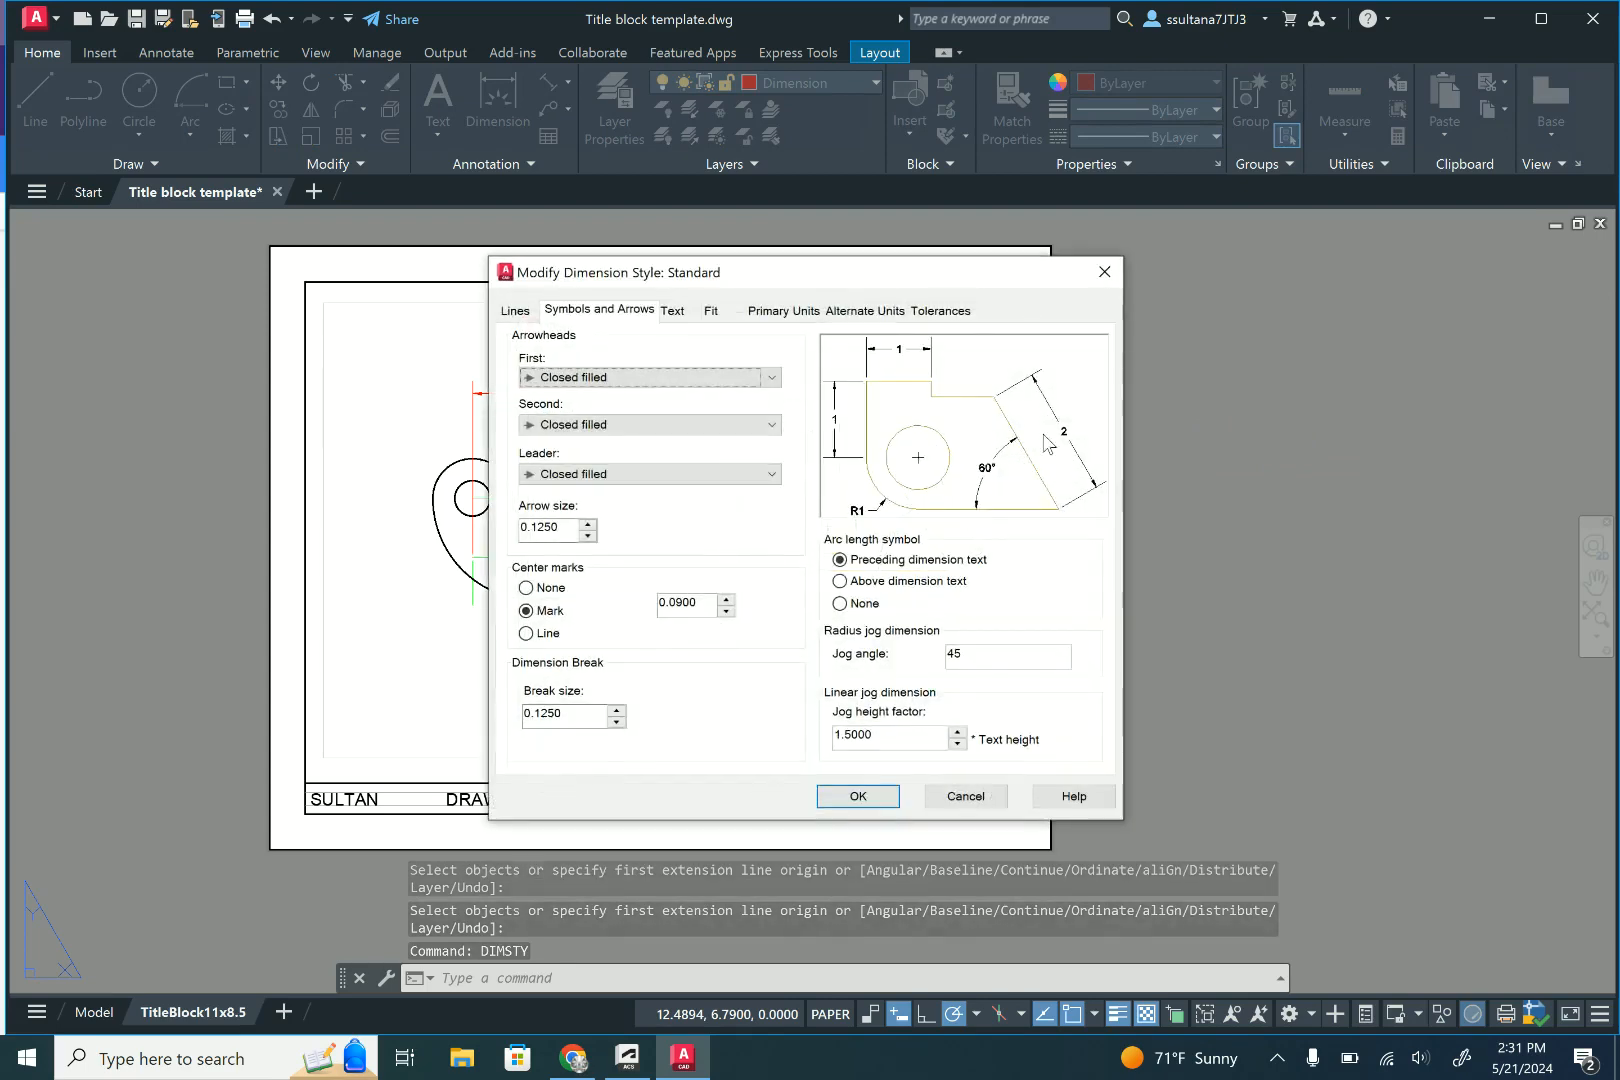
pyautogui.click(785, 311)
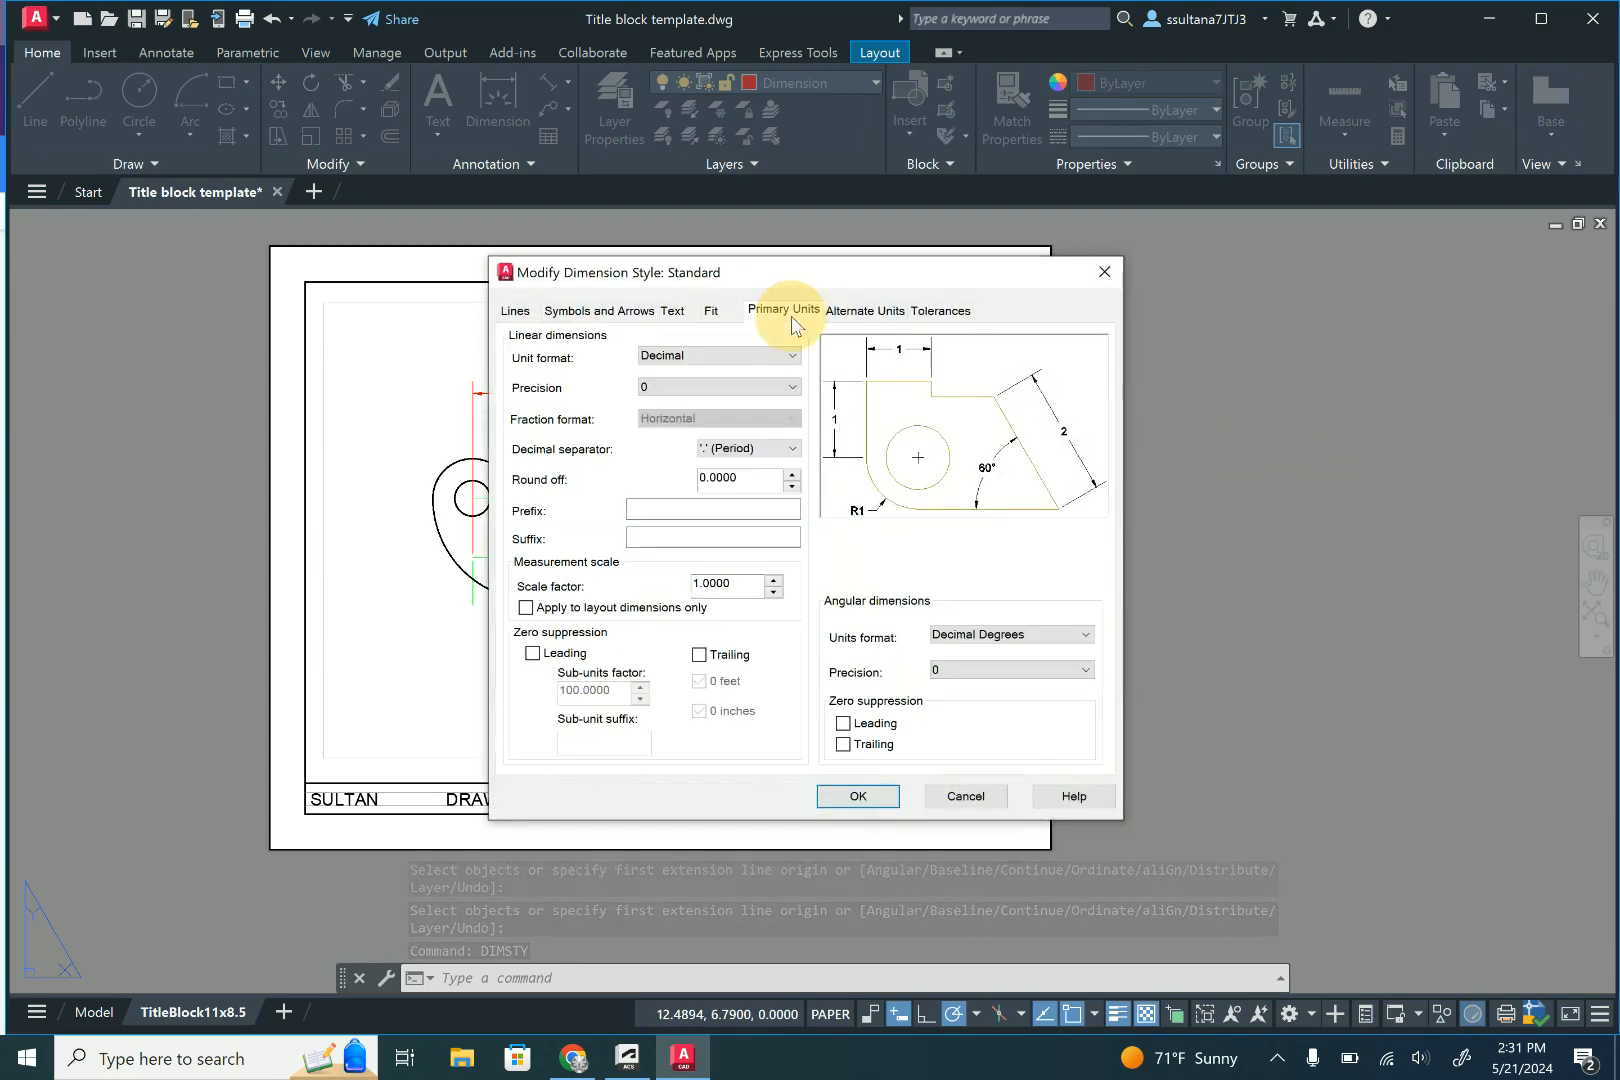
pyautogui.click(794, 388)
pyautogui.click(759, 432)
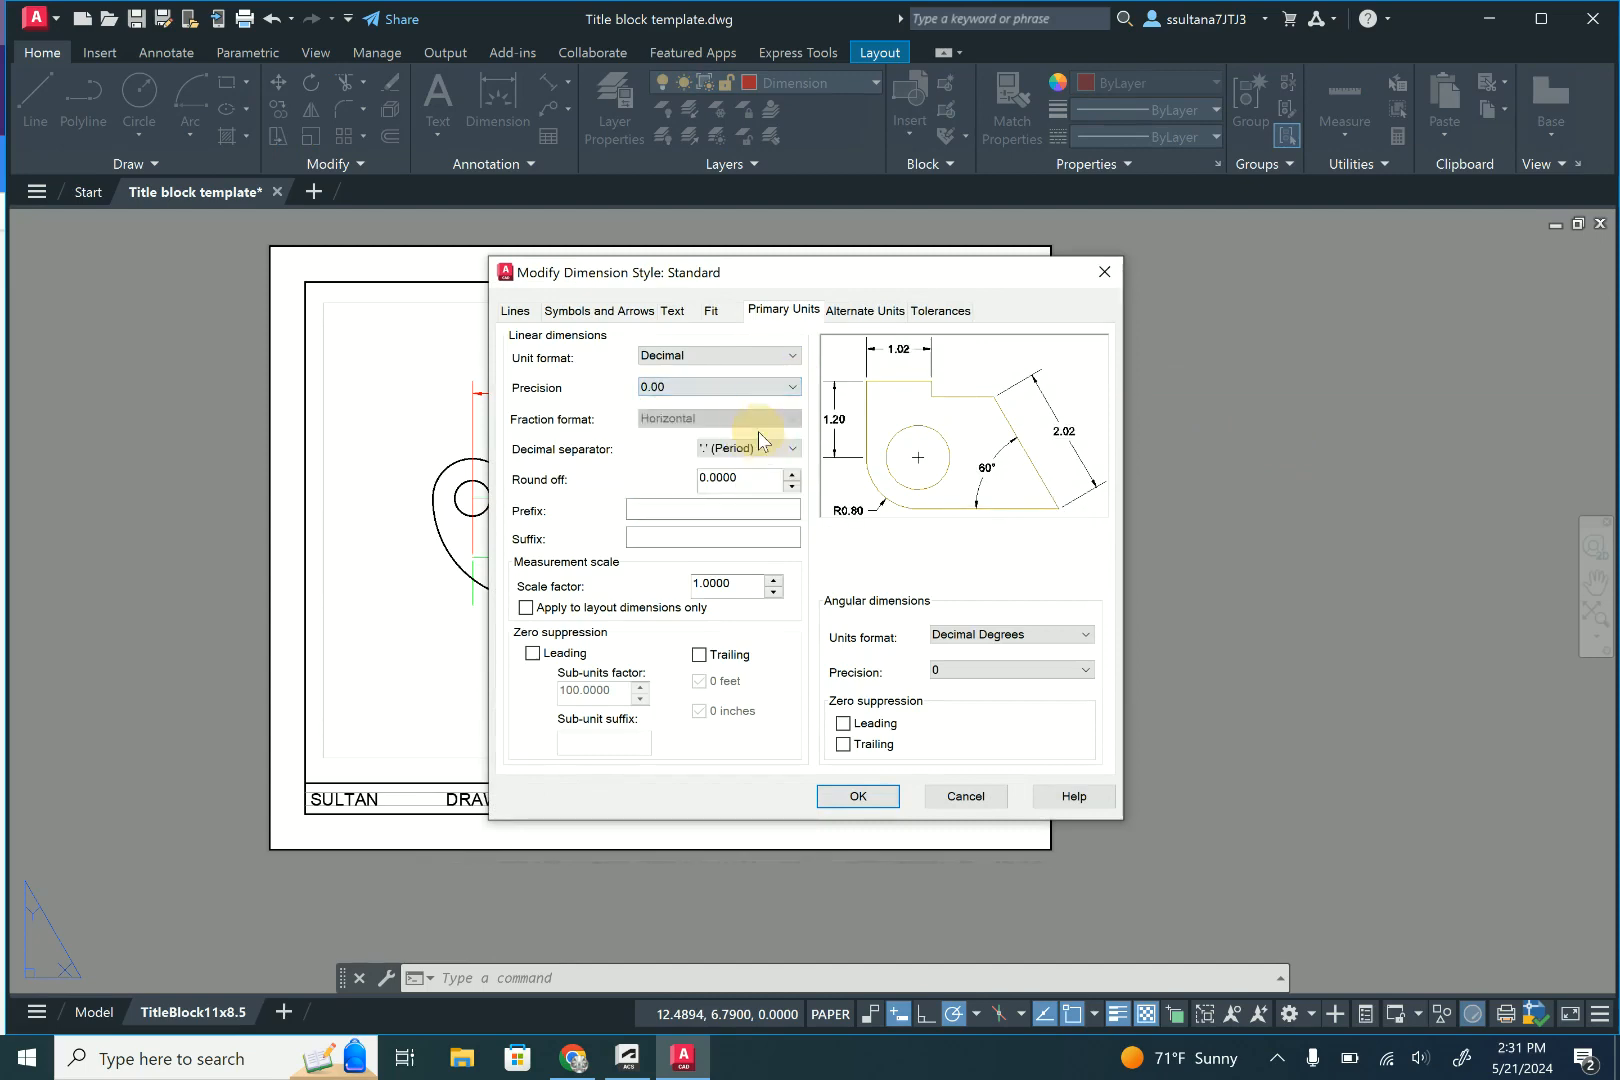
pyautogui.click(859, 796)
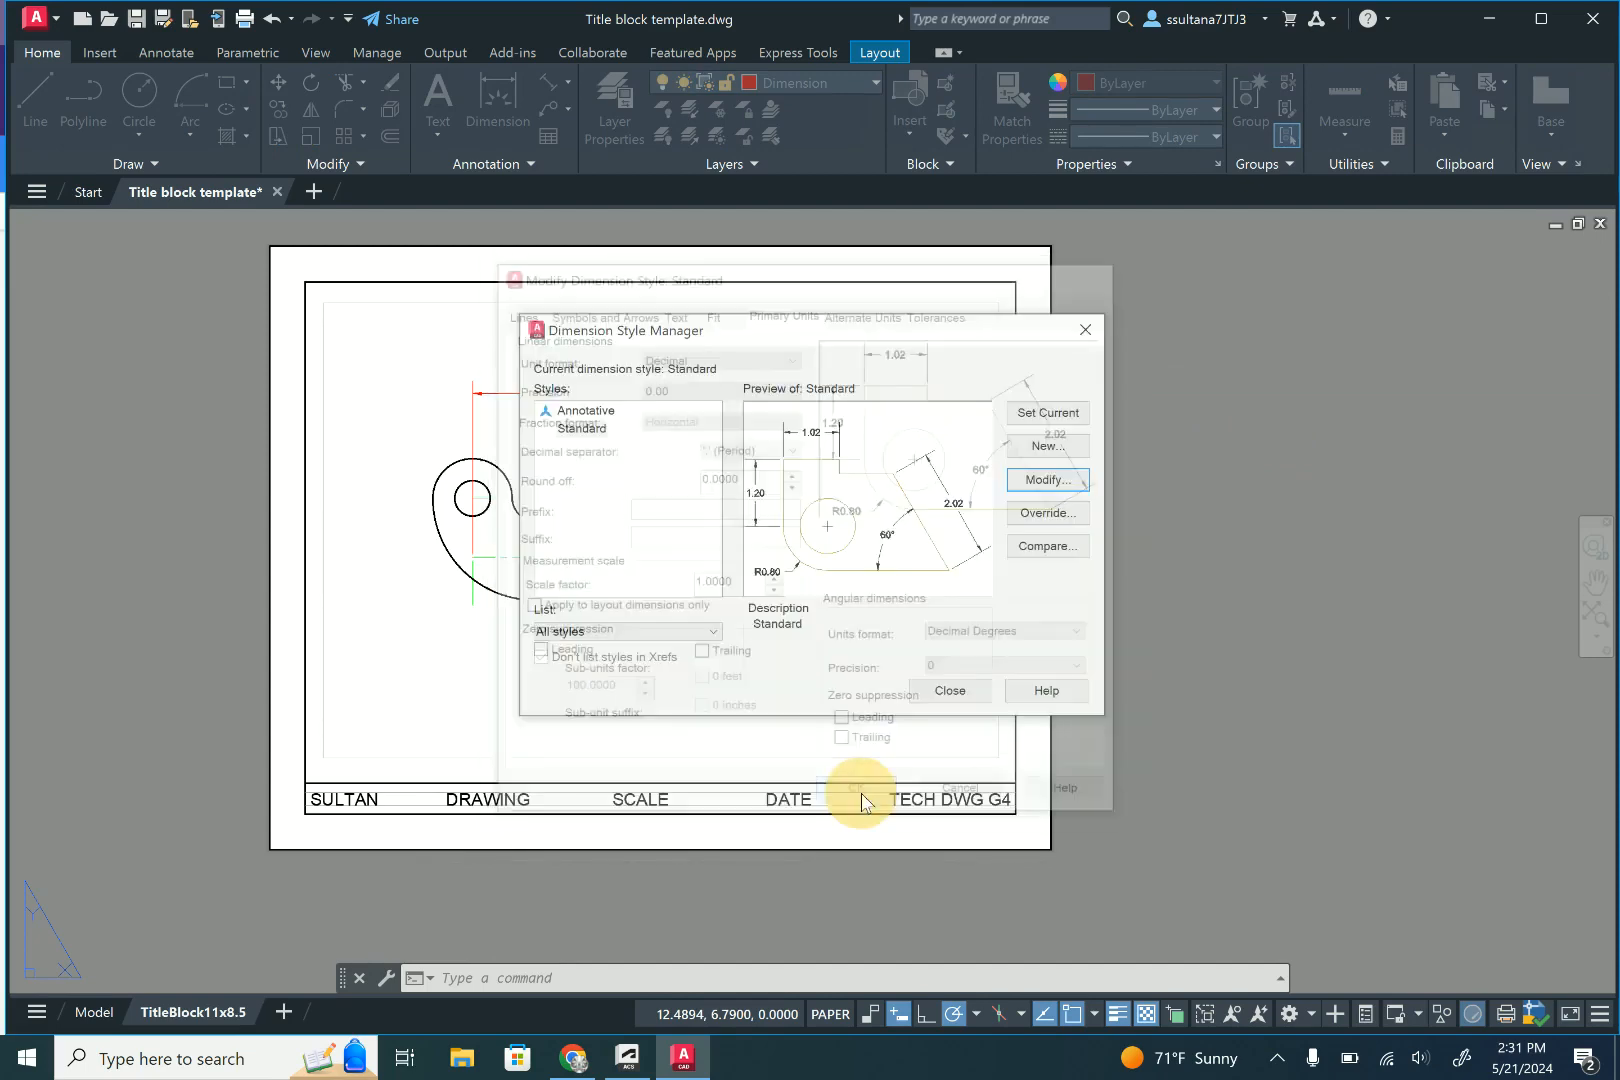
pyautogui.click(949, 696)
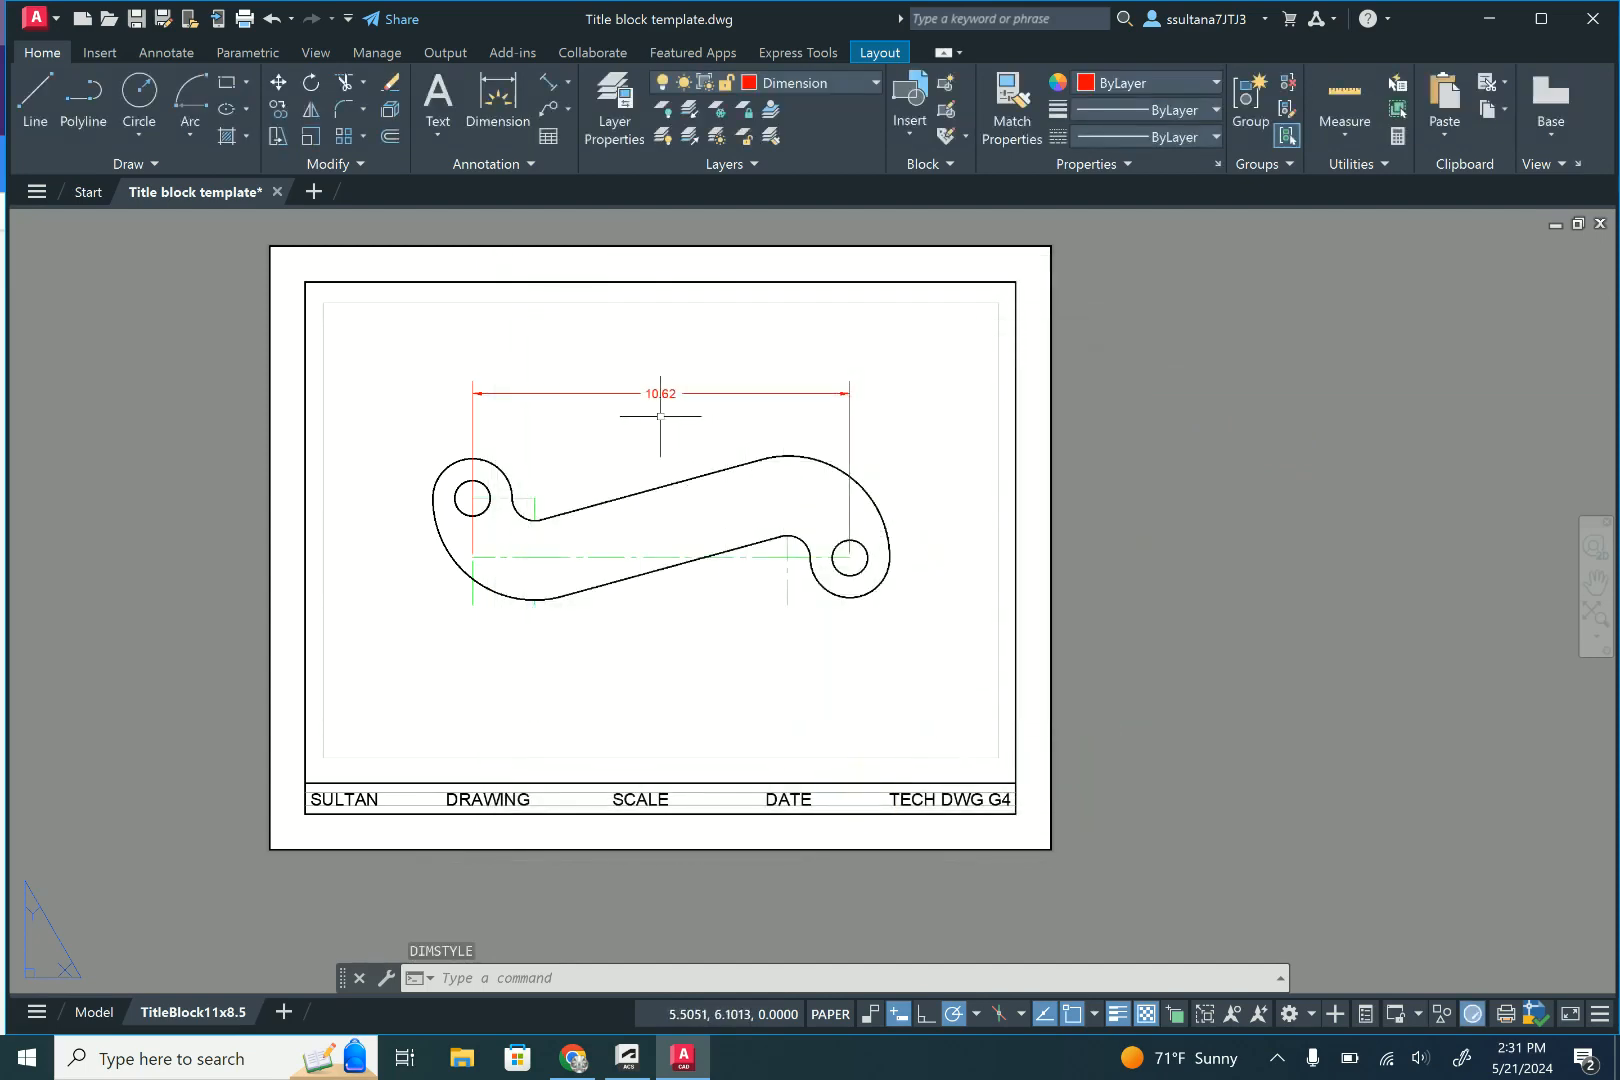
# - Dimension the horizontal distance from the left hole's centreline to the small left concave arc's centreline, placing it below the bracket
pyautogui.scroll(2, 660, 416)
pyautogui.scroll(-2, 1079, 377)
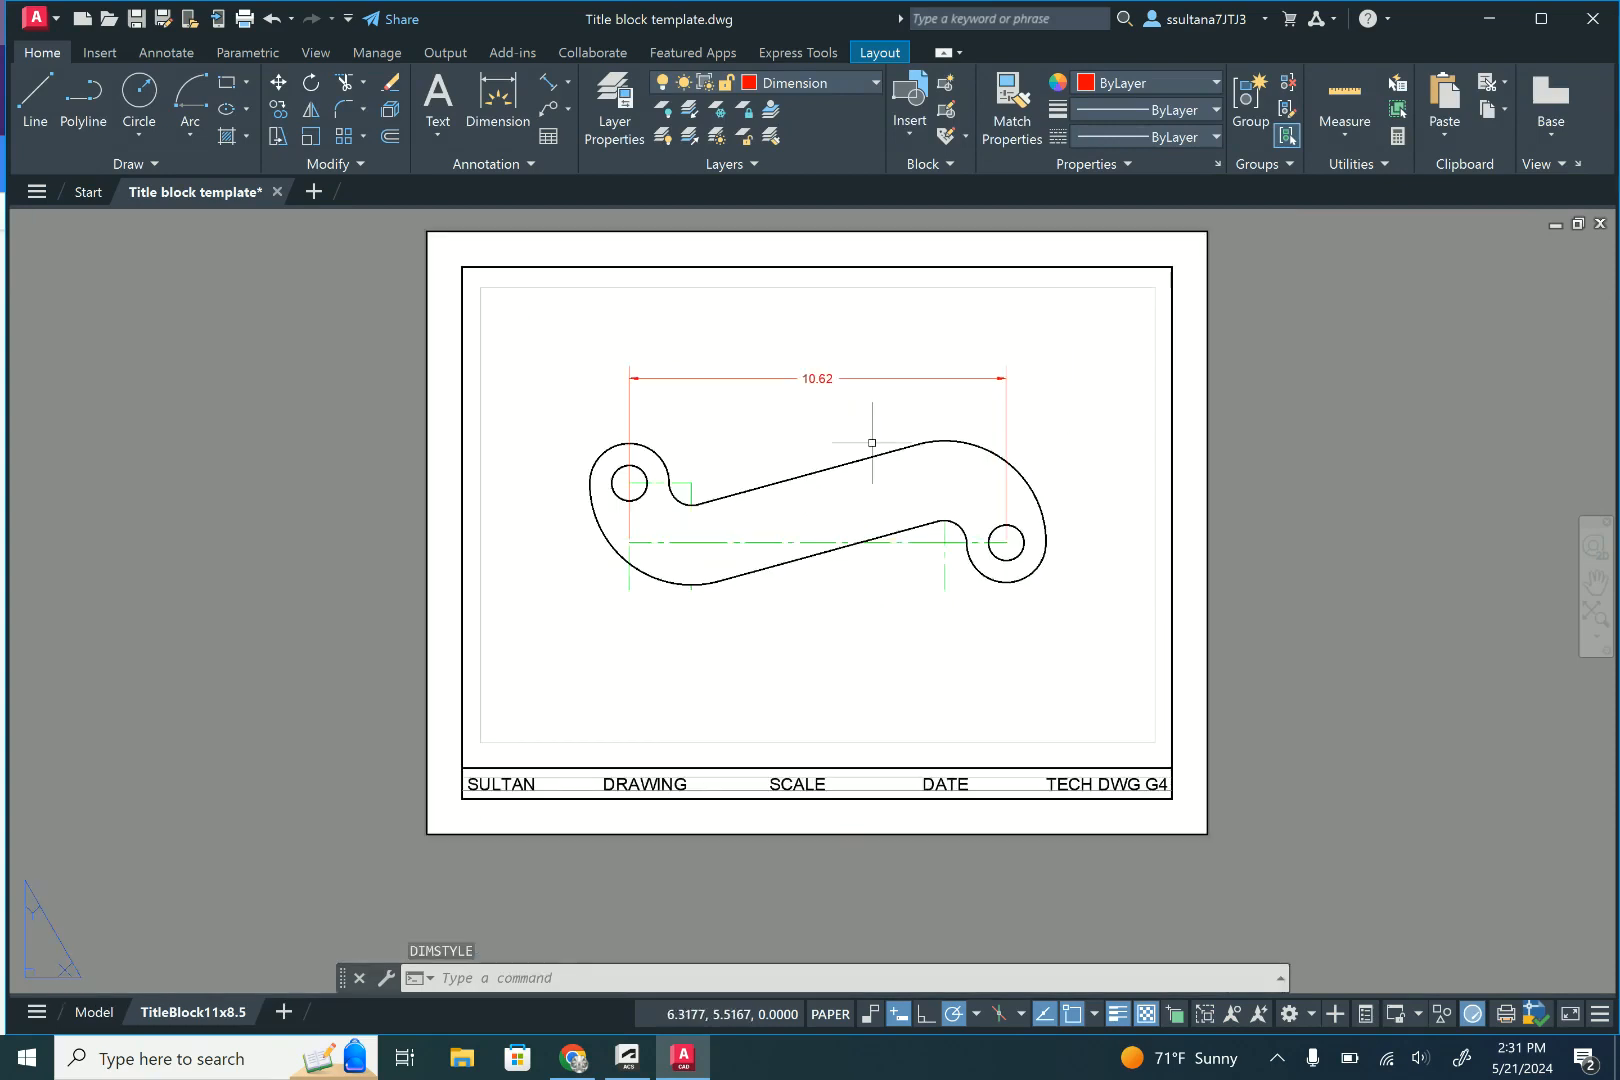
pyautogui.scroll(2, 942, 600)
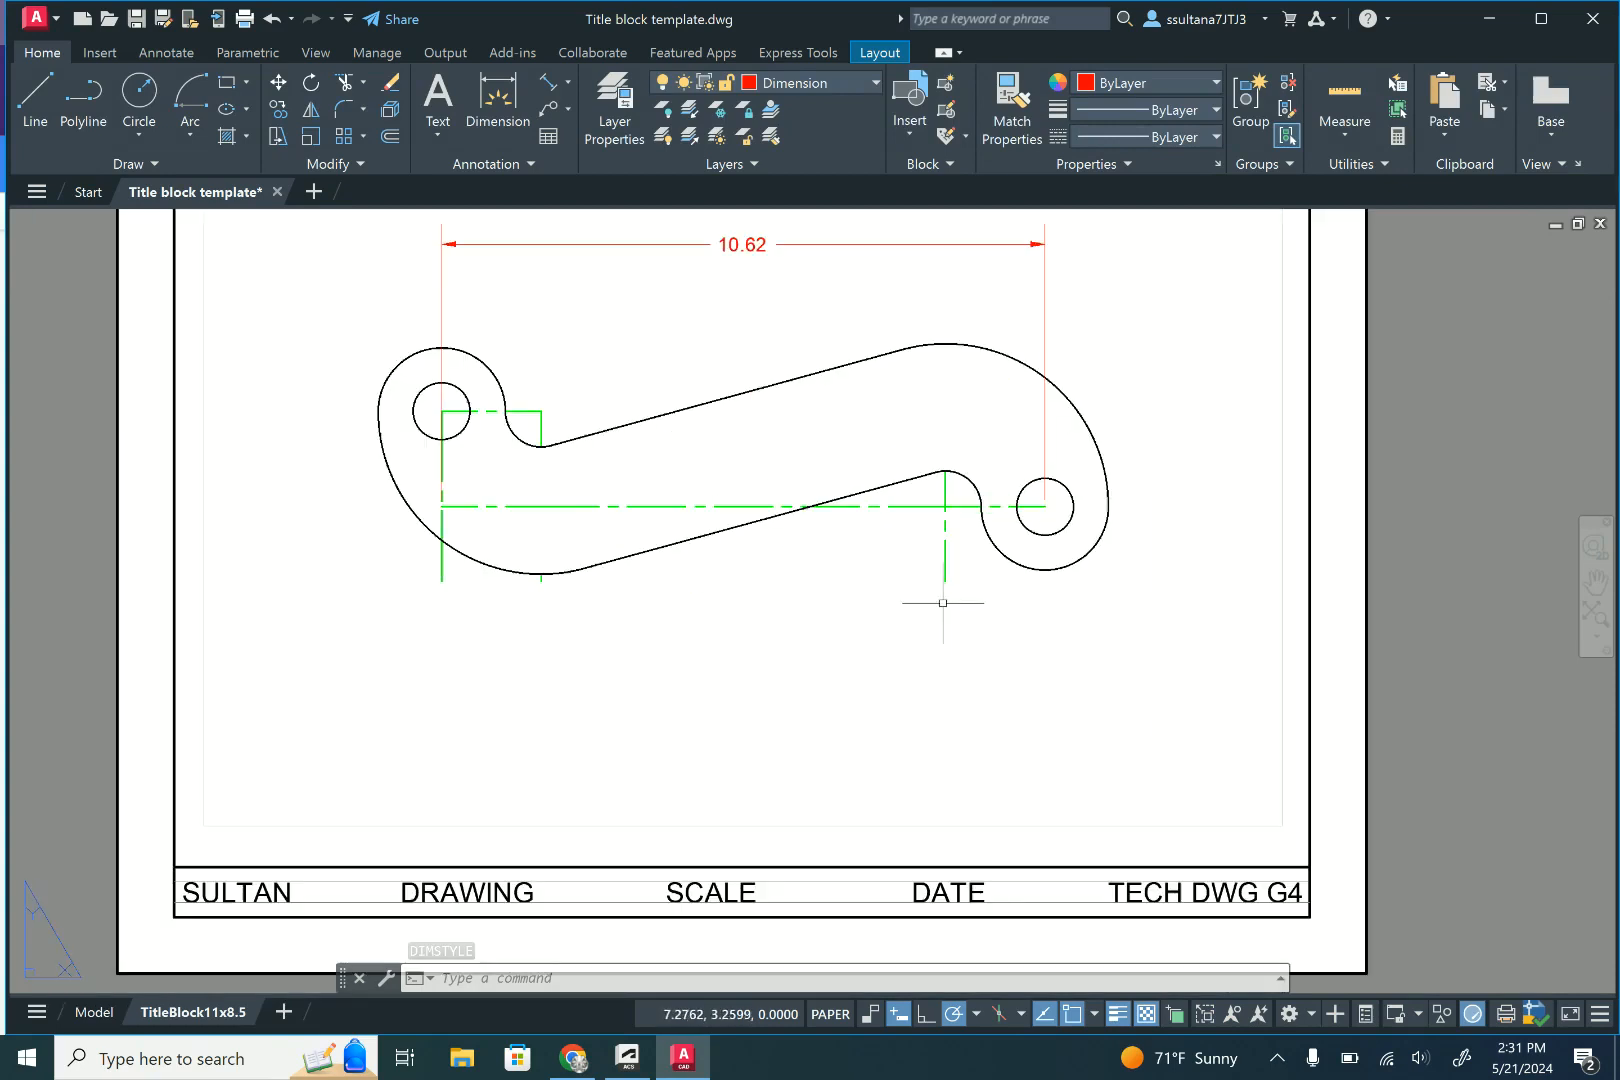
pyautogui.click(497, 100)
pyautogui.click(441, 506)
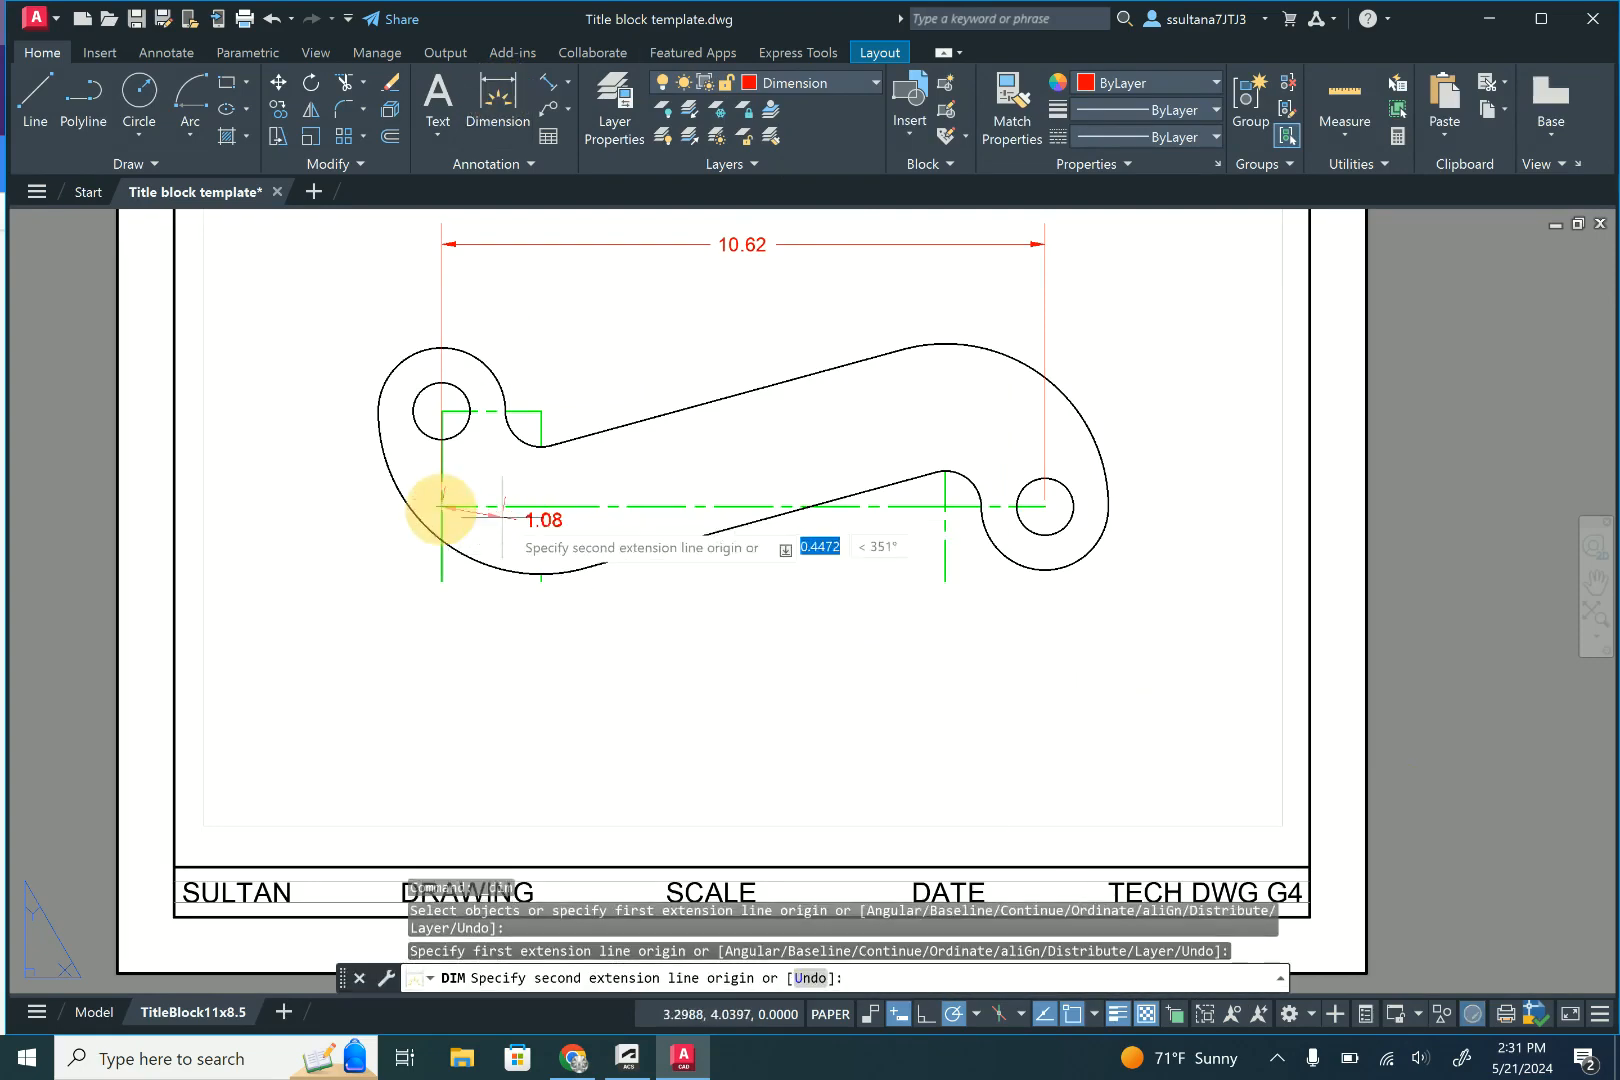
pyautogui.click(541, 445)
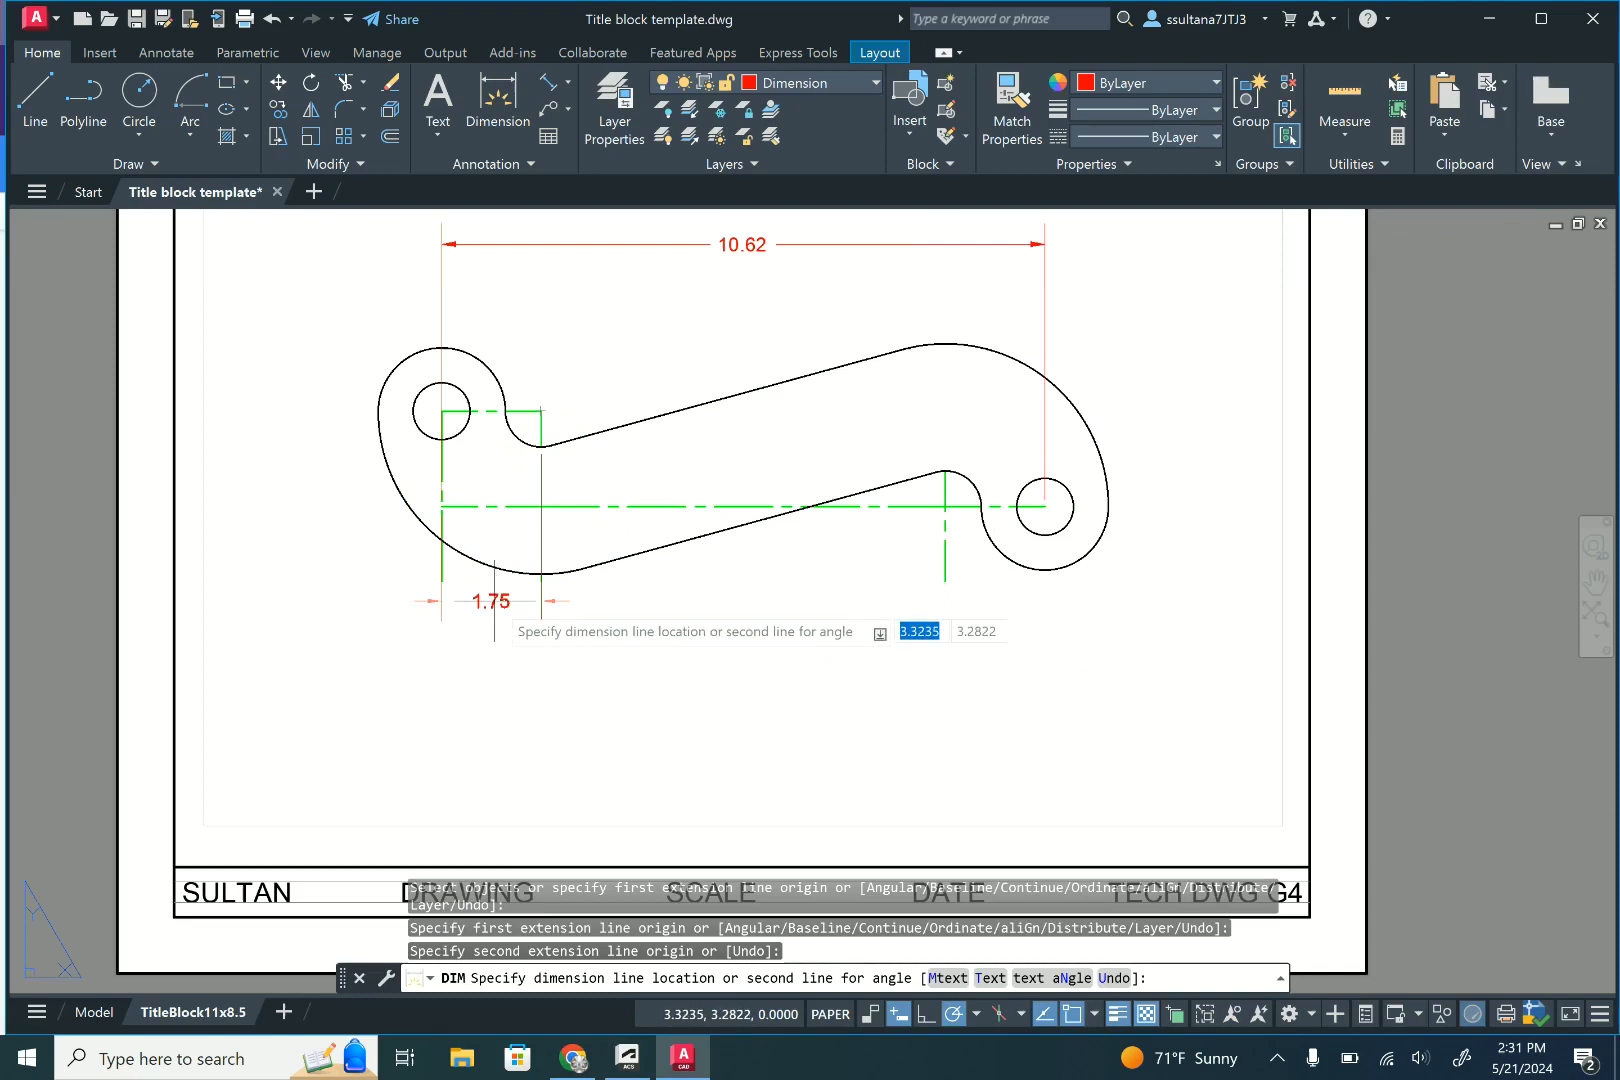
pyautogui.click(494, 601)
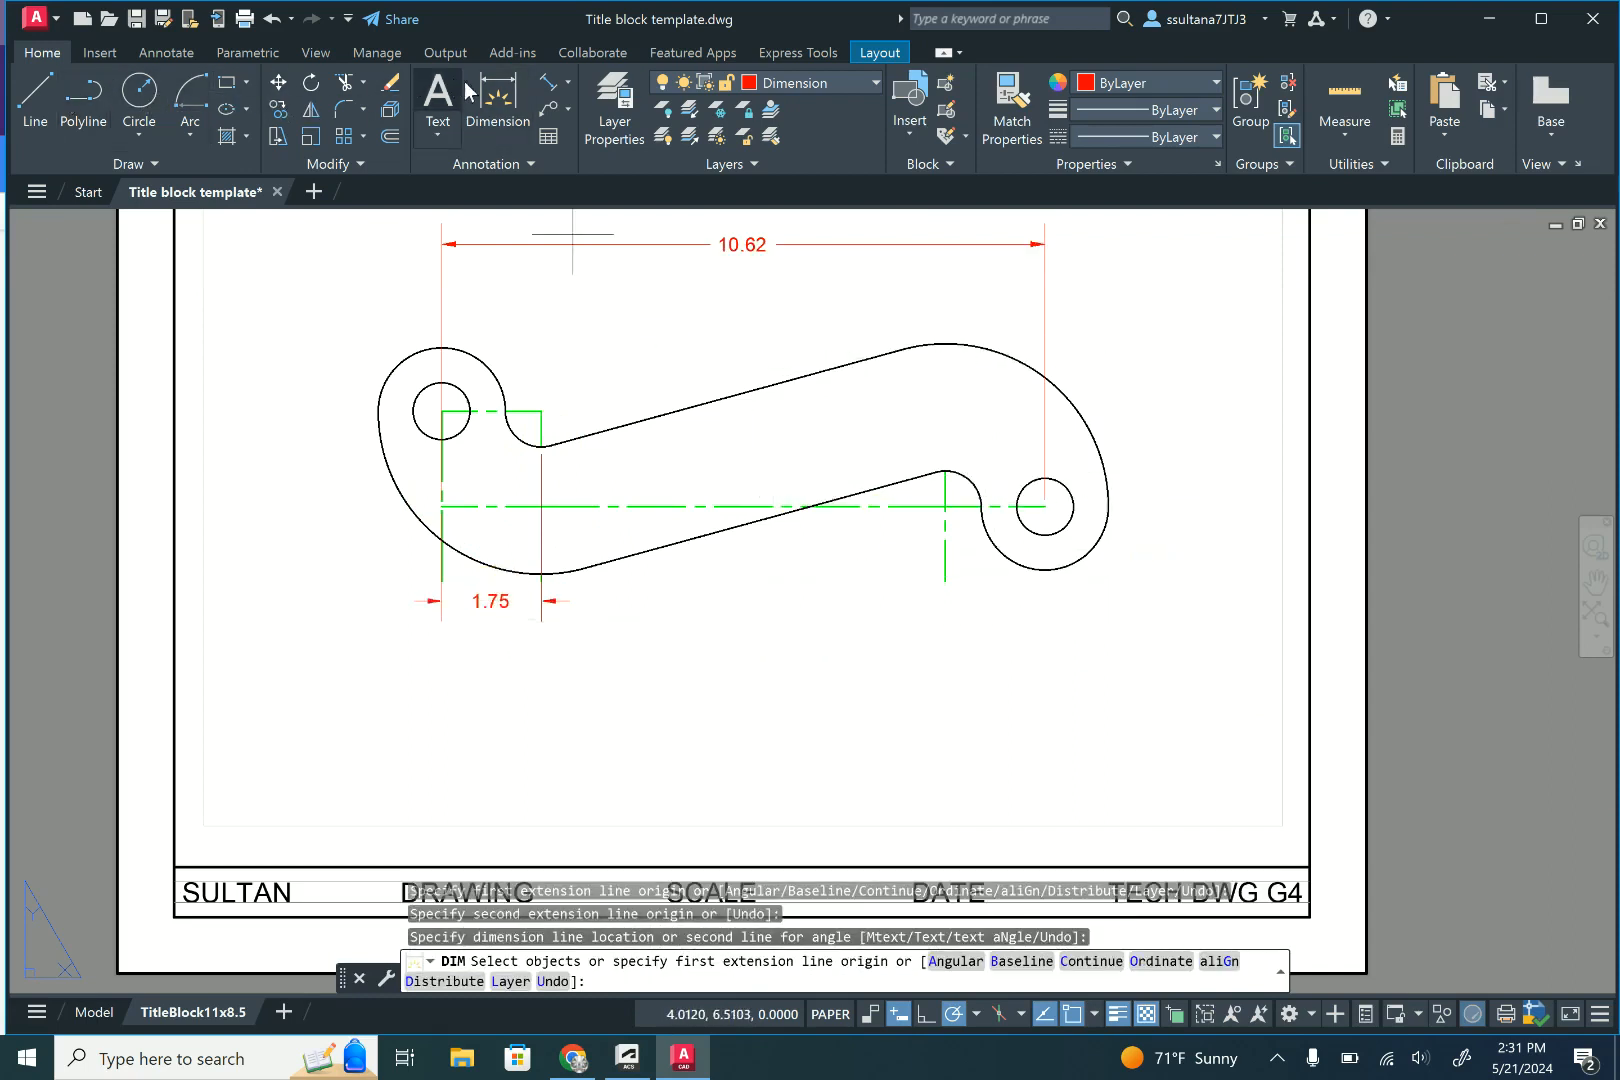
# - Dimension the horizontal distance between the left and right concave arcs' vertical centrelines, aligned with the existing dimension below the bracket
pyautogui.click(500, 100)
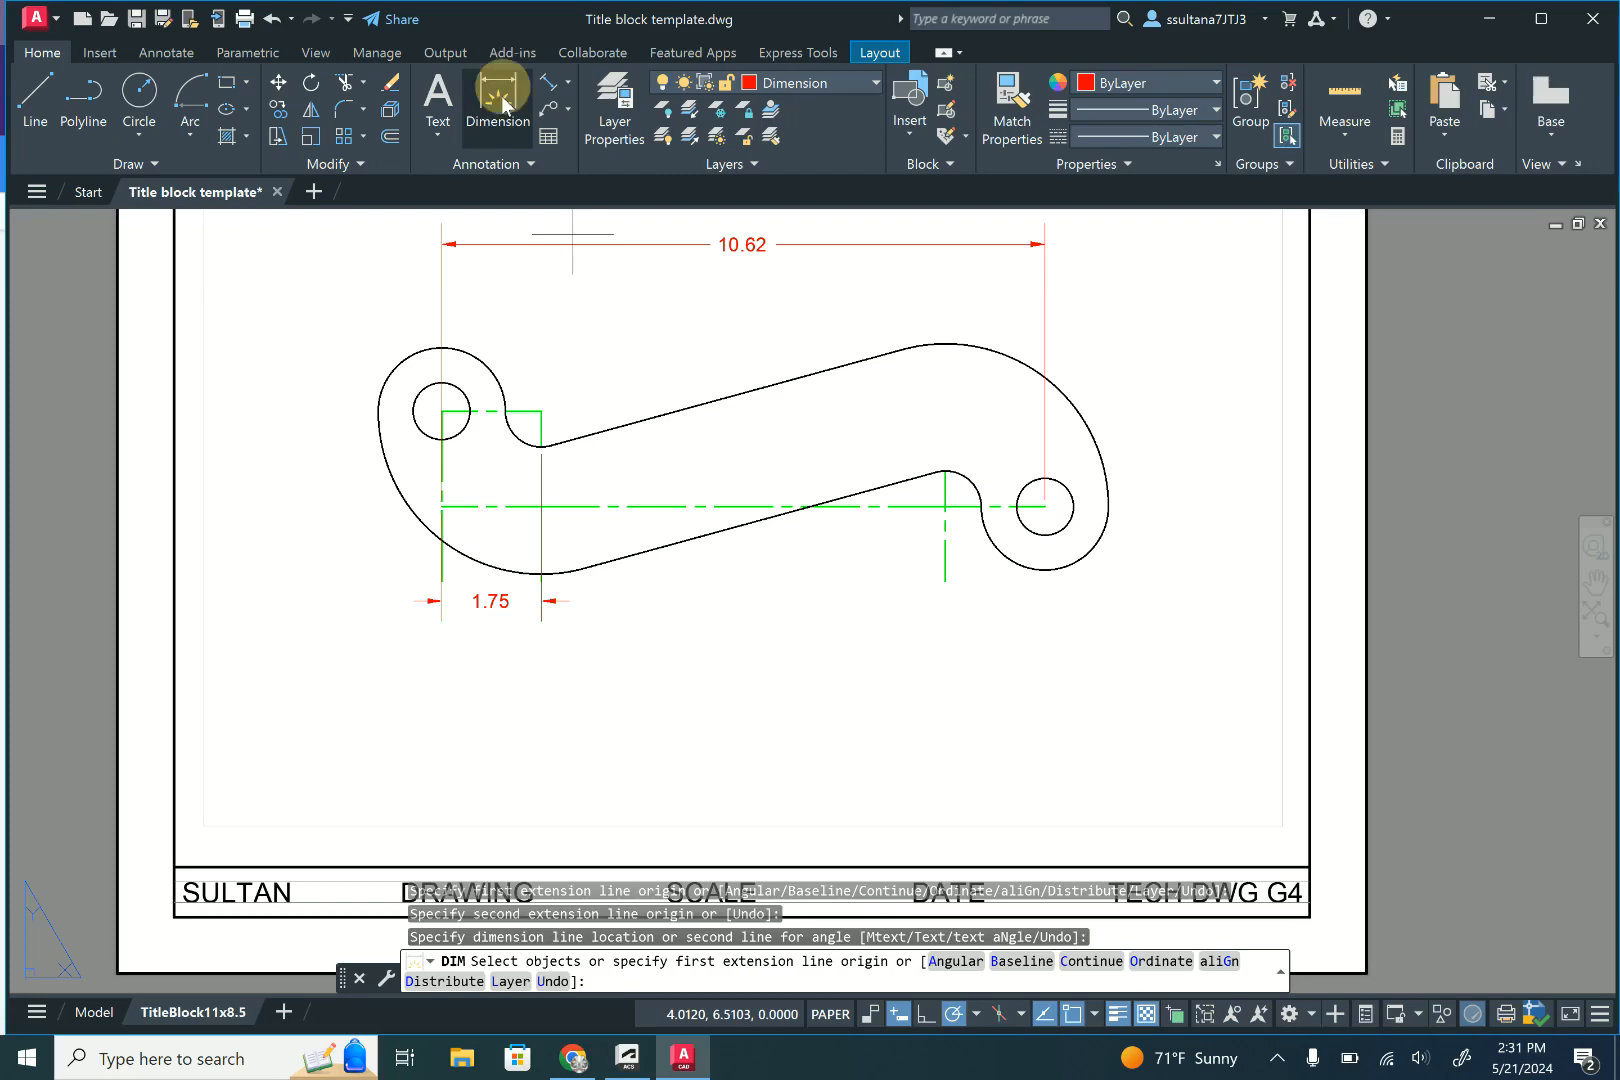
pyautogui.click(945, 506)
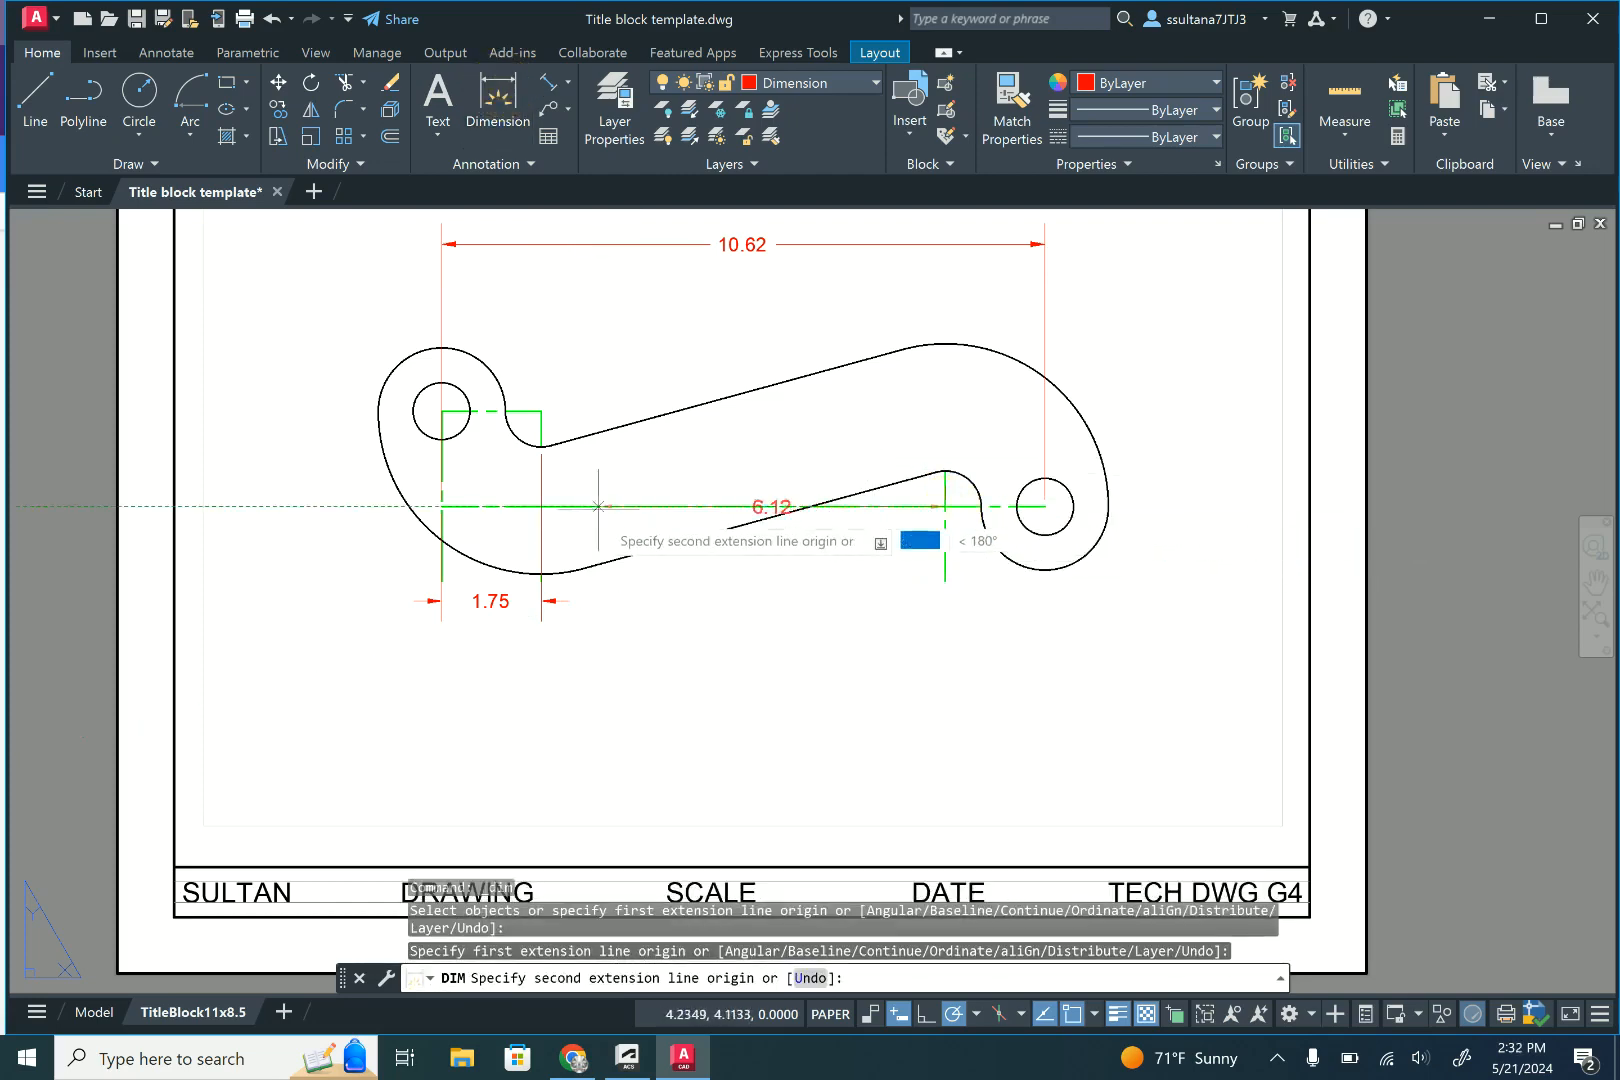
pyautogui.click(541, 446)
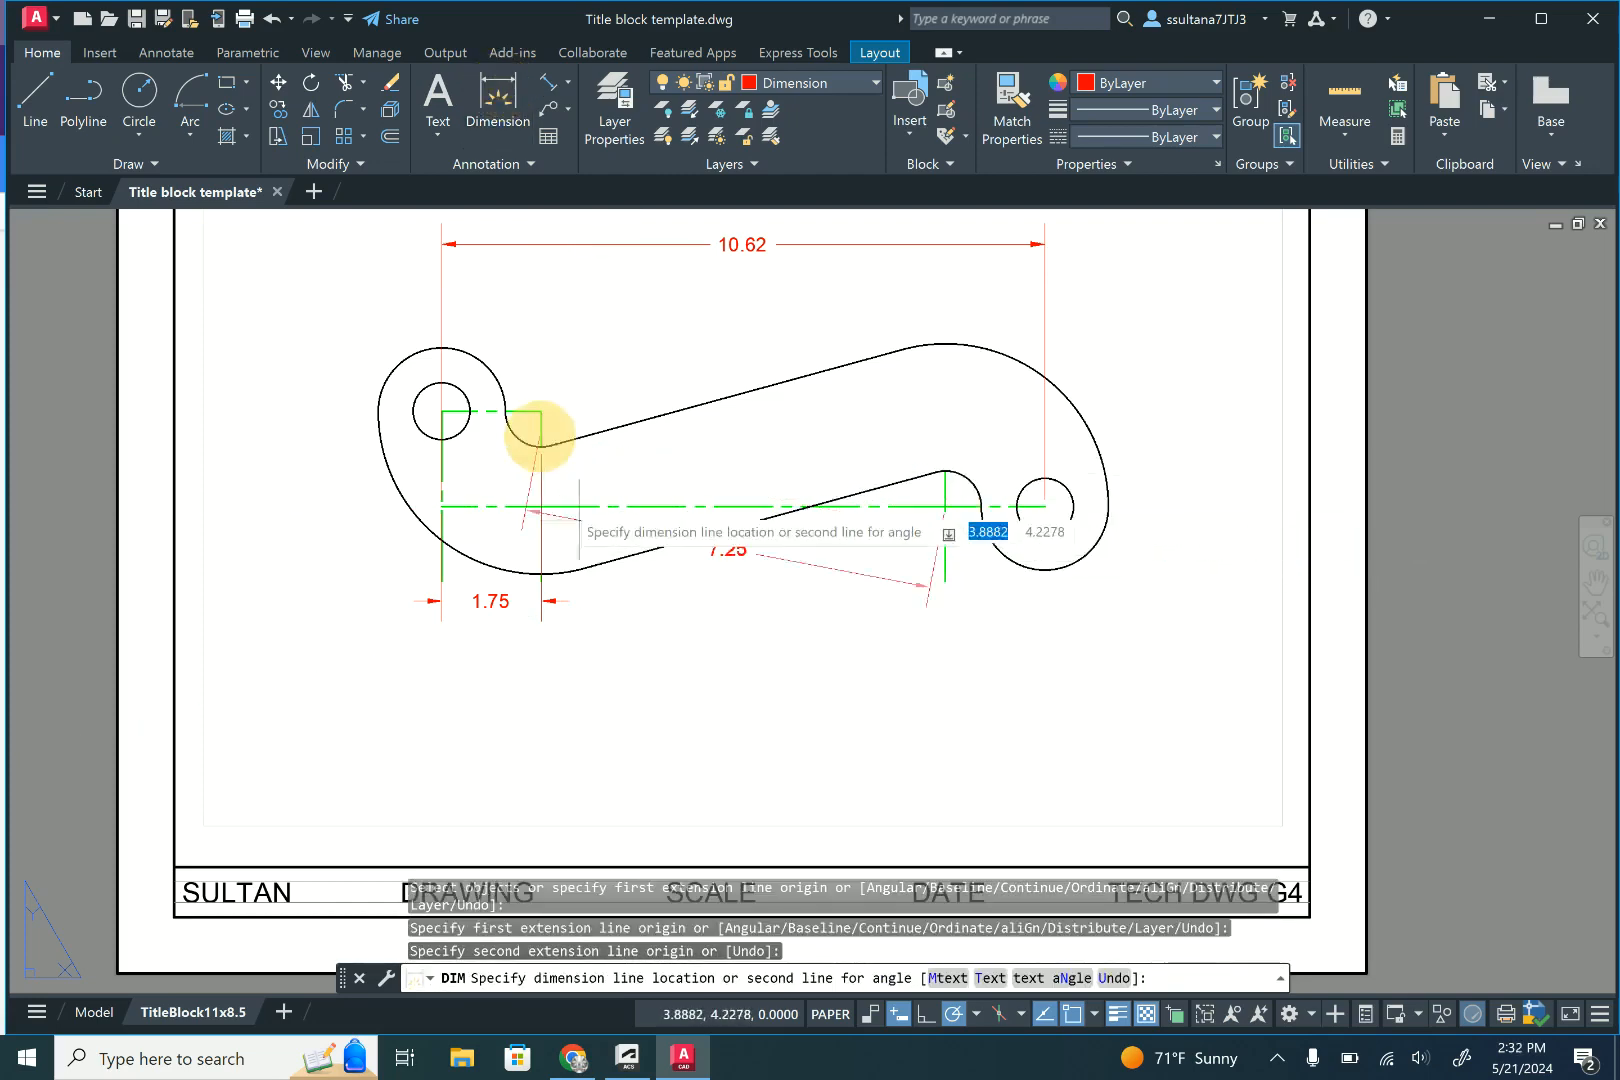
pyautogui.click(960, 603)
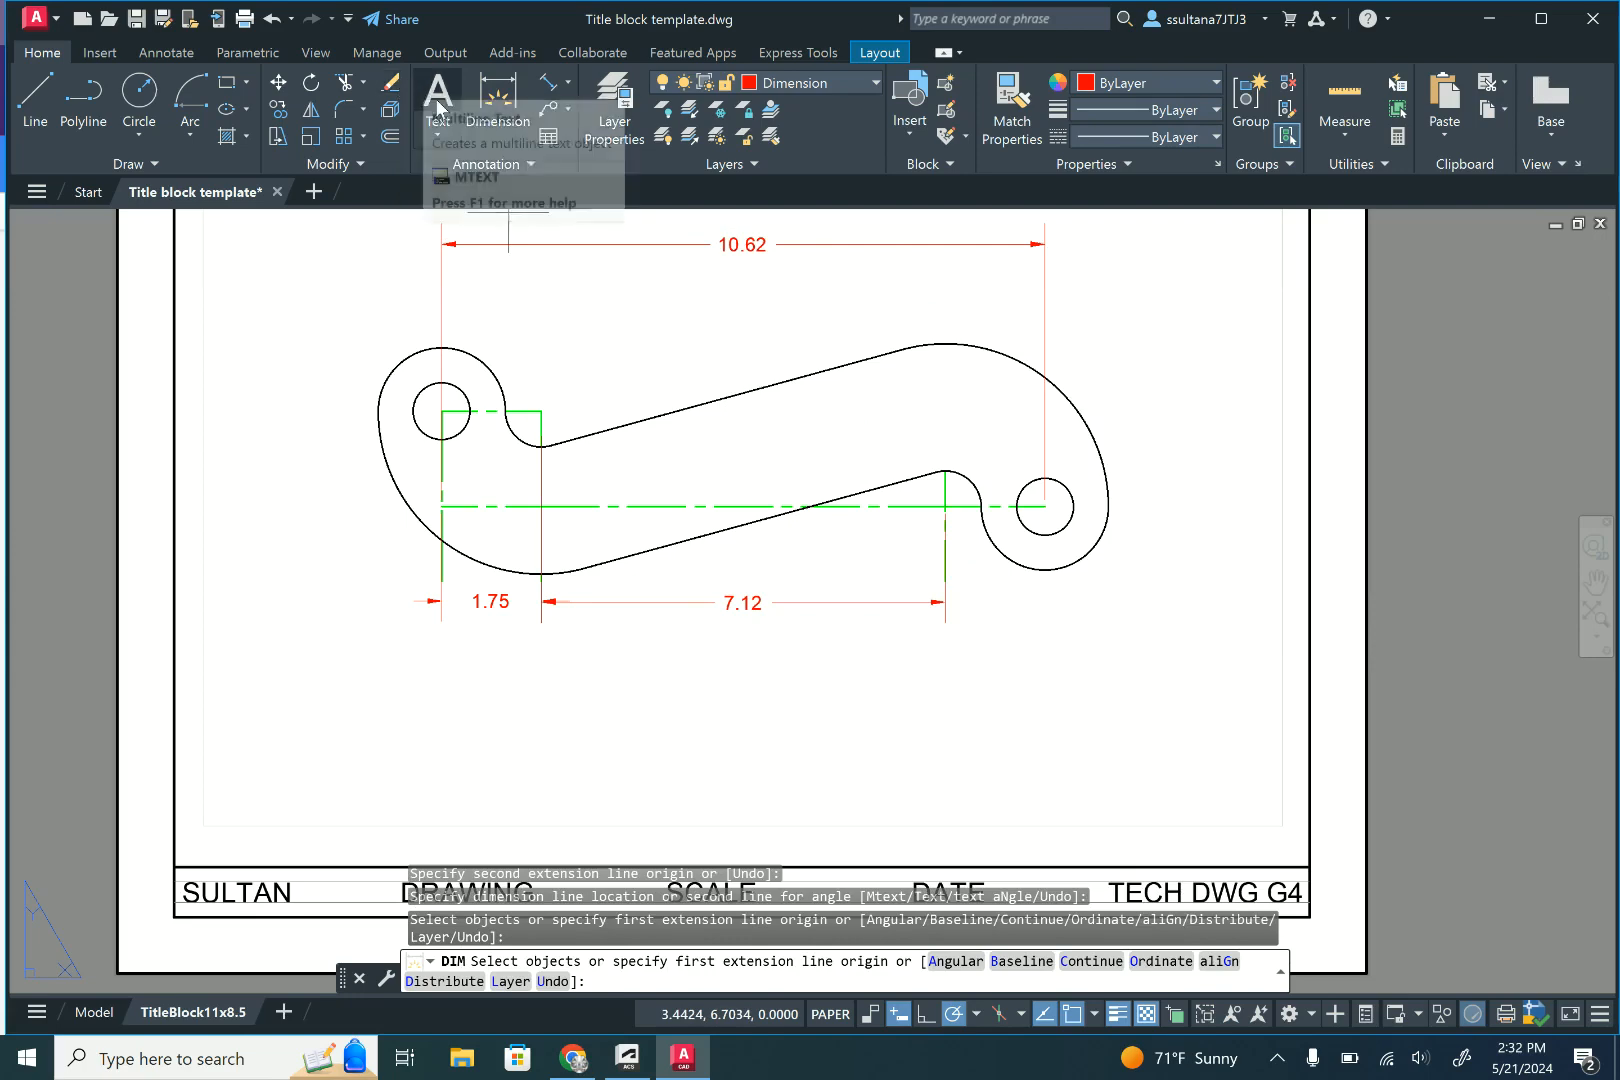
# - Dimension the vertical distance from the long horizontal centreline up to the left hole's centre, placing it left of the bracket
pyautogui.click(497, 100)
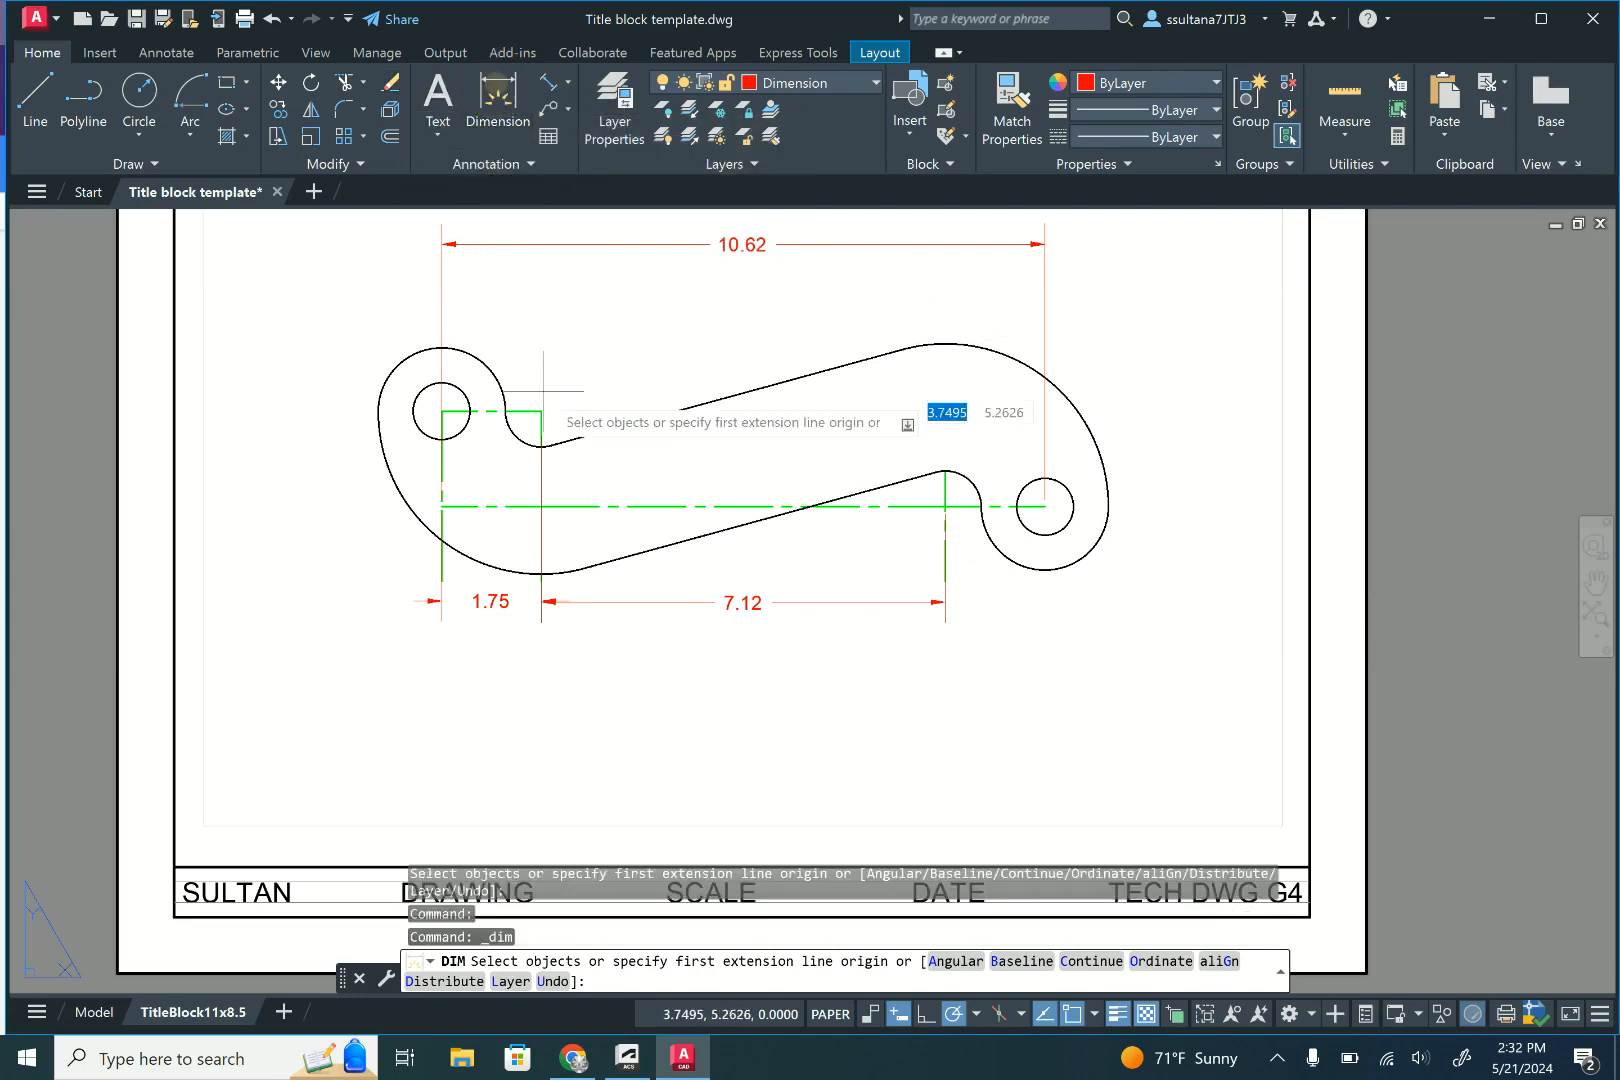
pyautogui.click(441, 506)
pyautogui.click(441, 410)
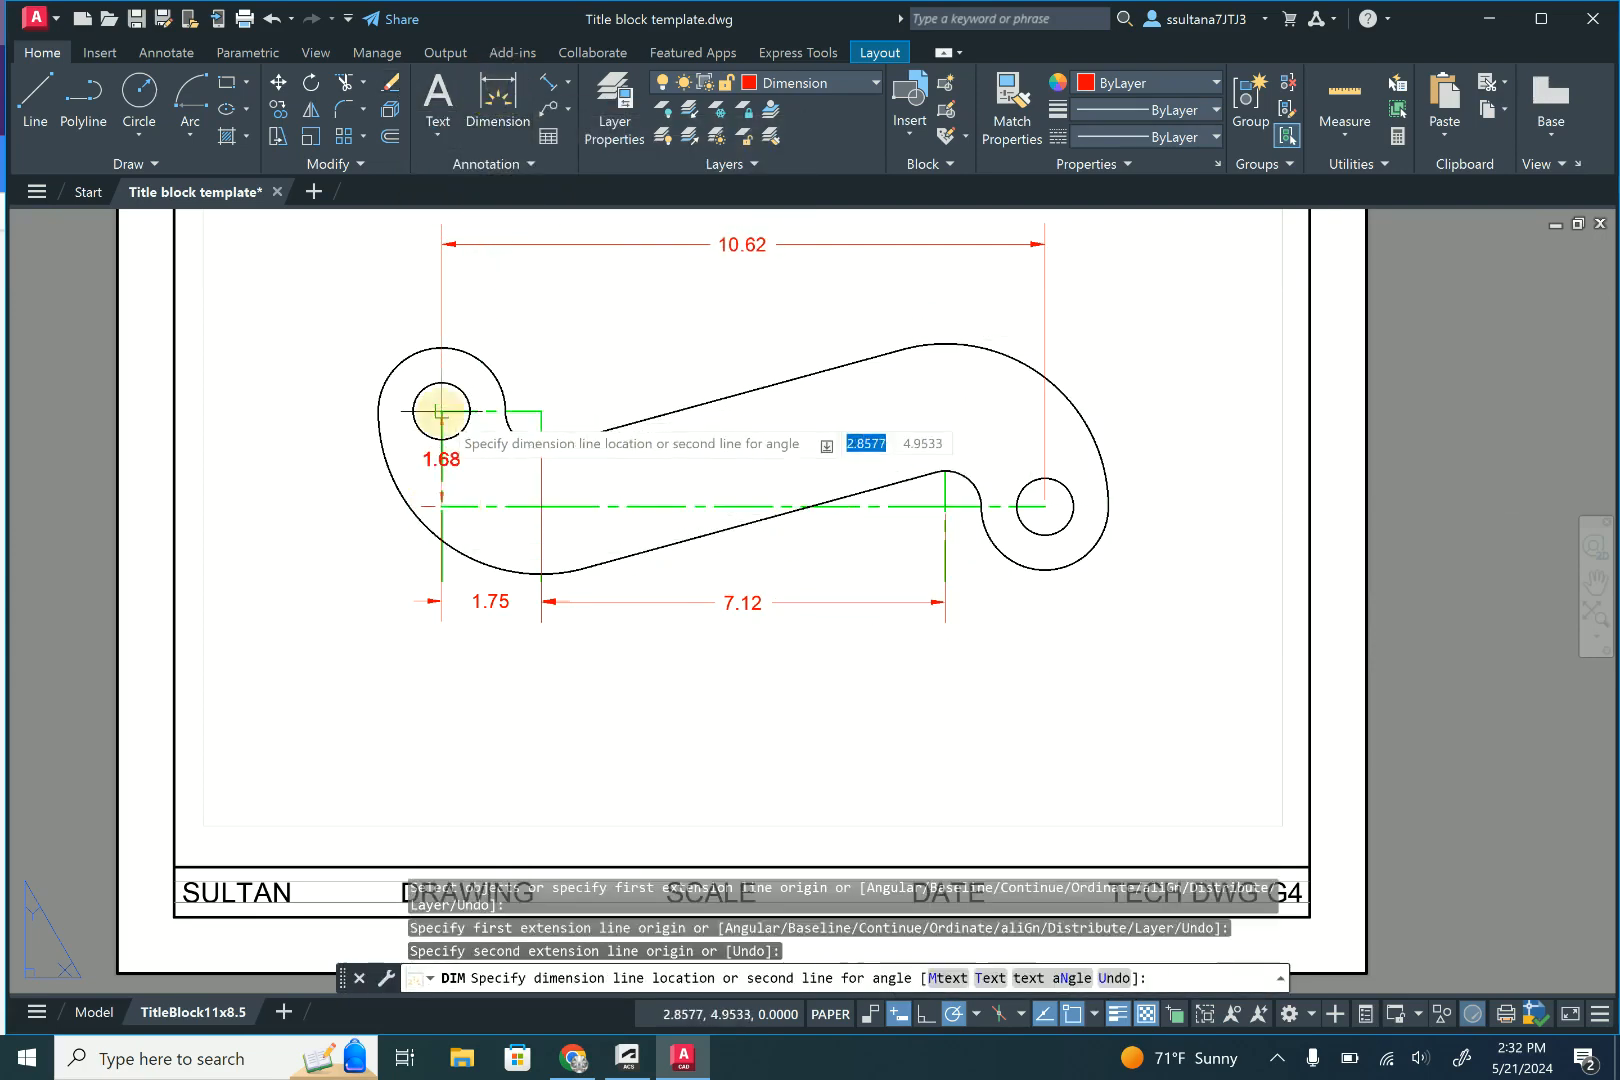
pyautogui.click(335, 459)
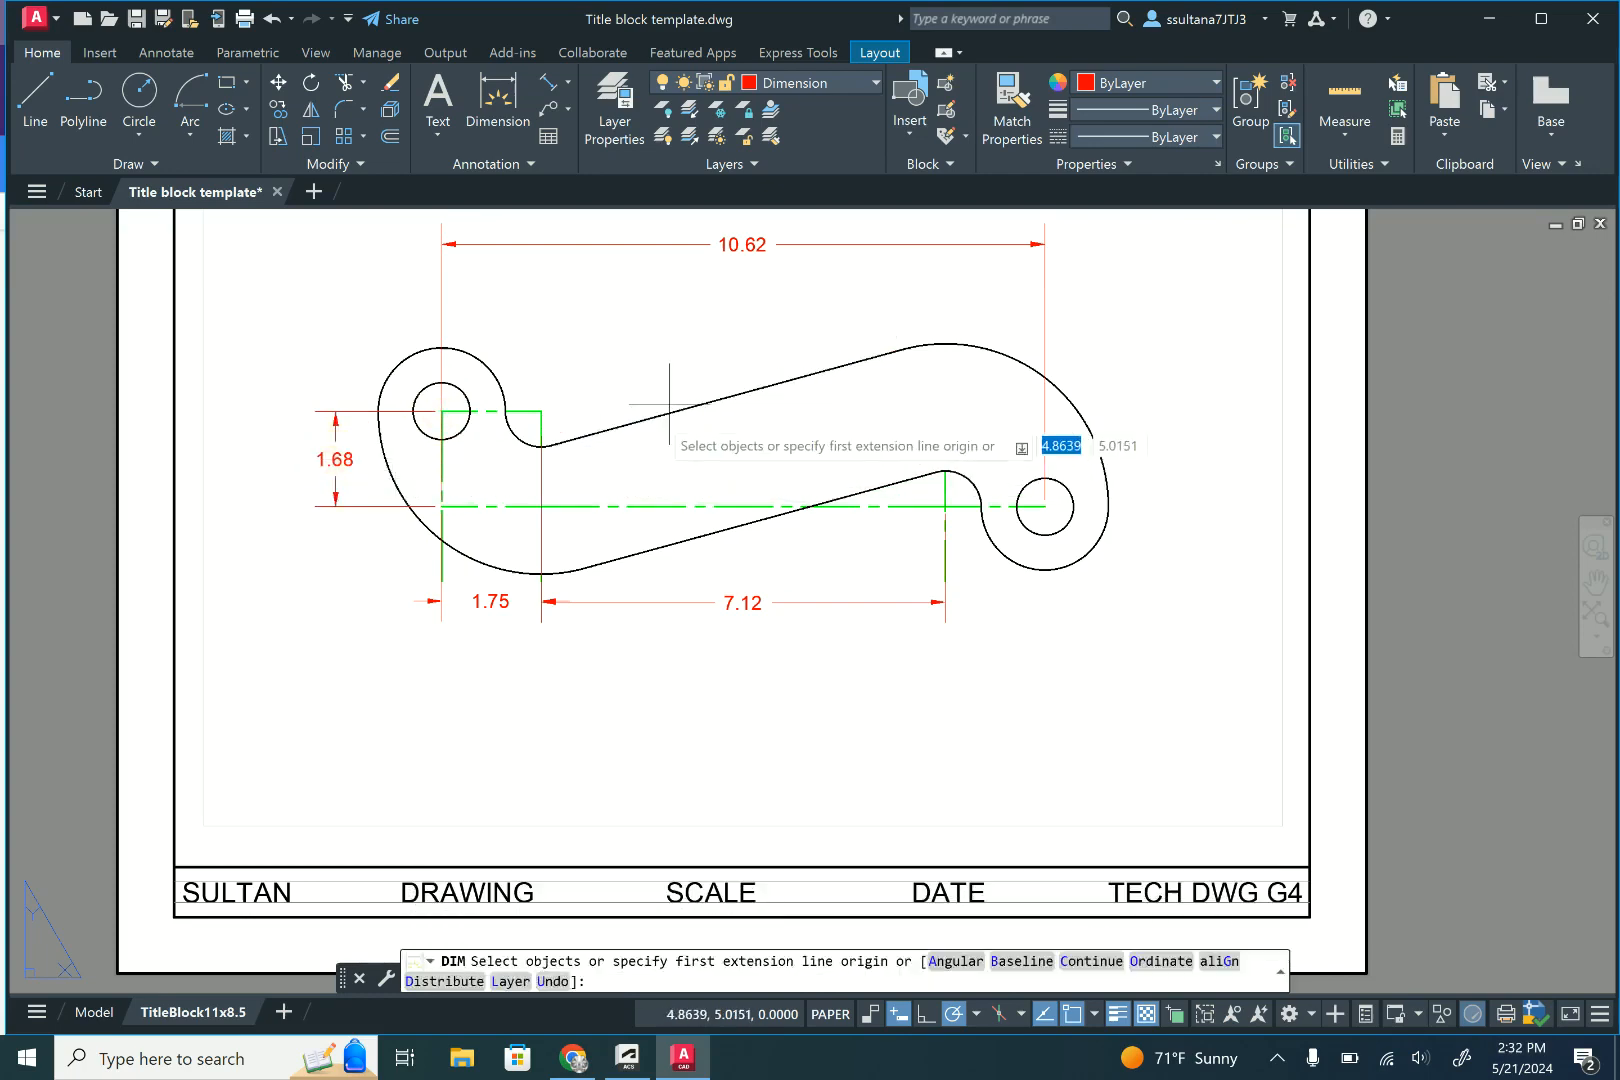
# - Add radius dimensions to the rounded end around the left hole and to the small concave arc beside it
pyautogui.click(568, 84)
pyautogui.click(573, 309)
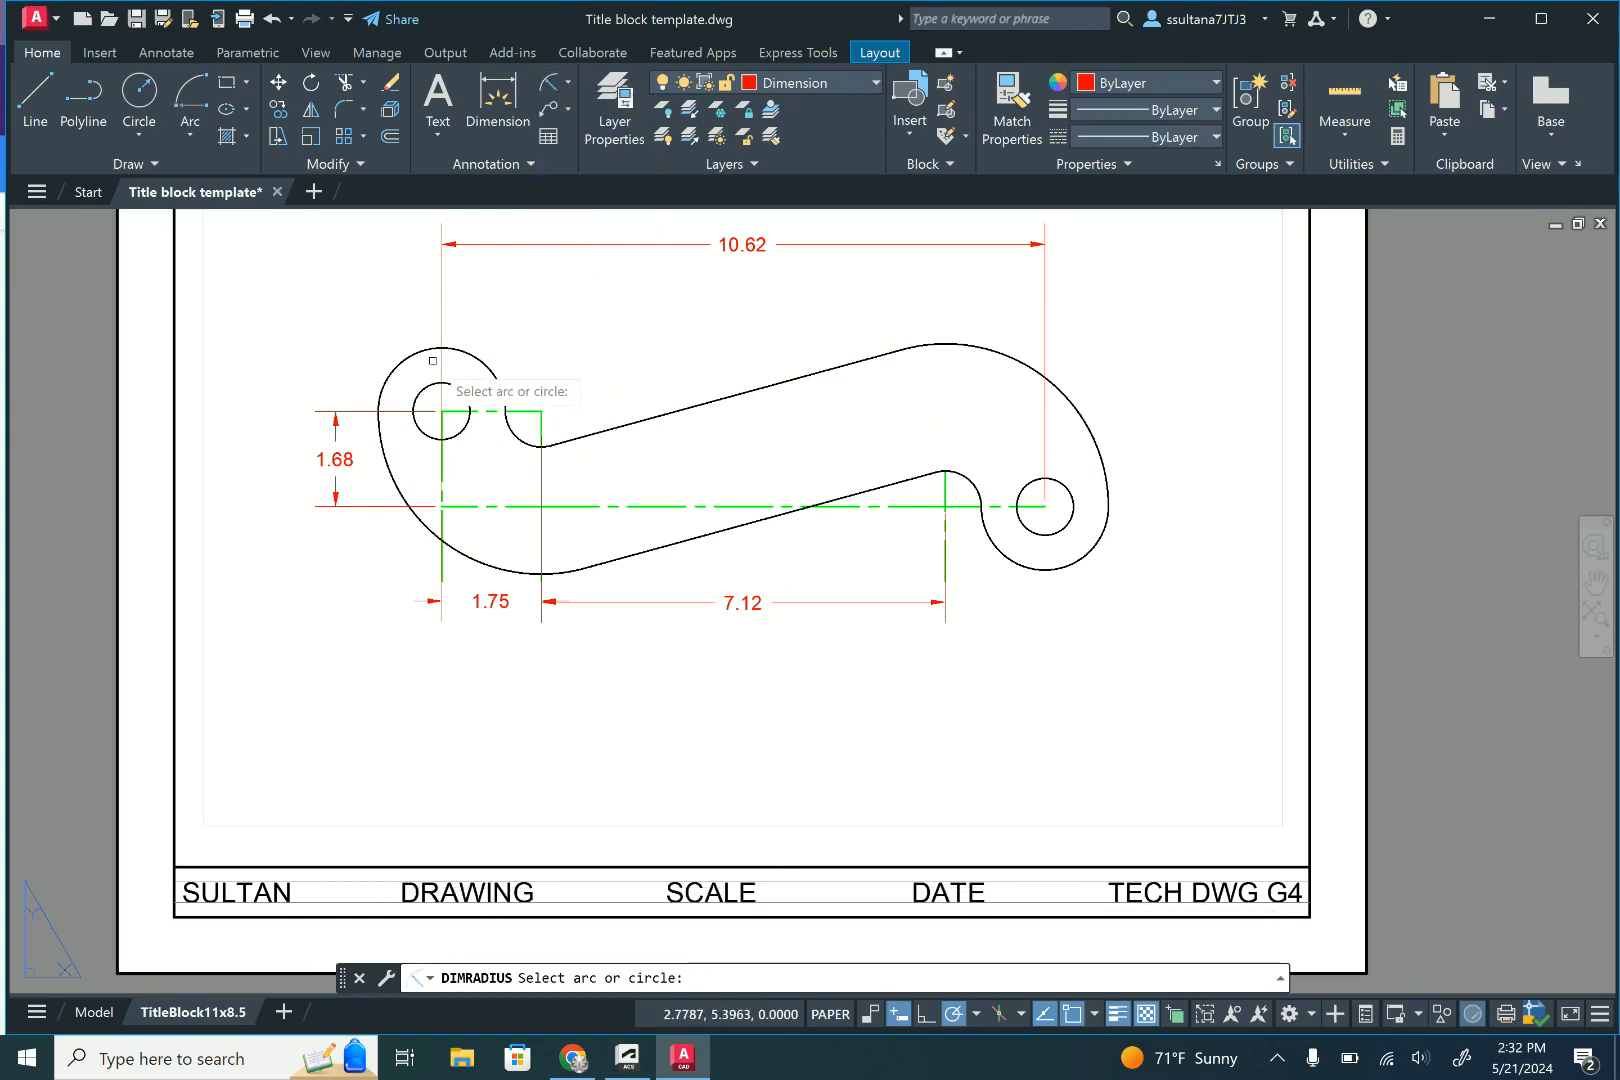
pyautogui.click(415, 356)
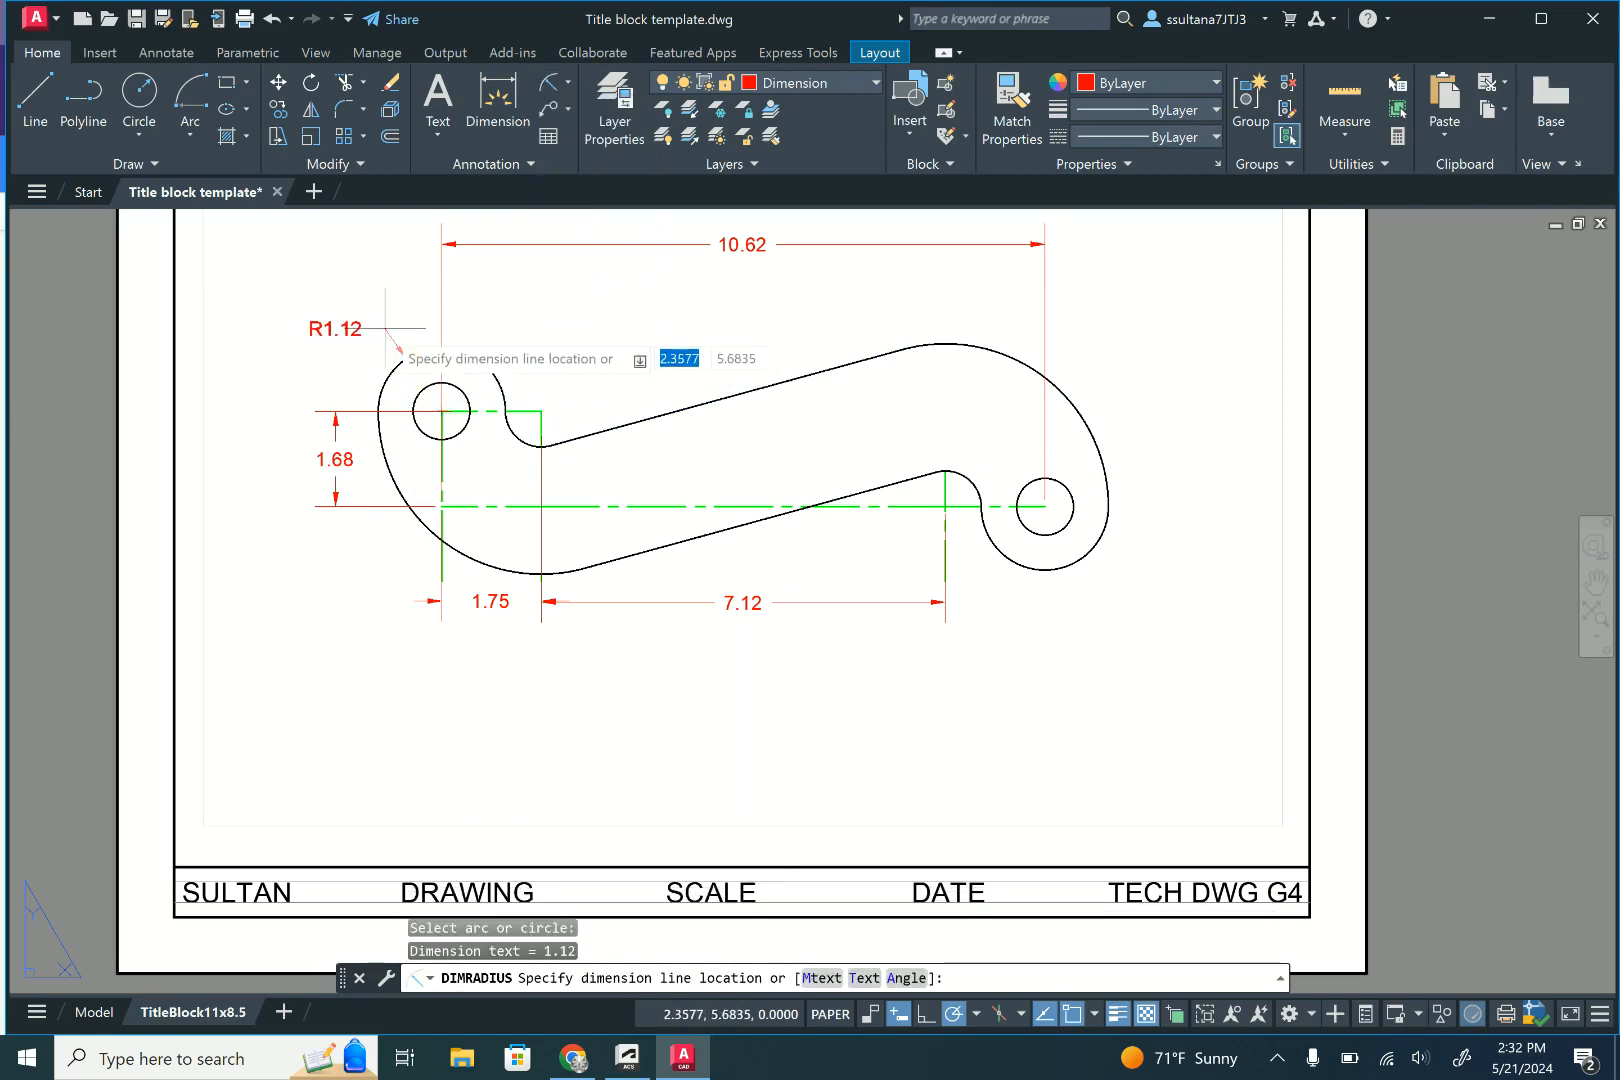
pyautogui.click(386, 327)
pyautogui.click(546, 86)
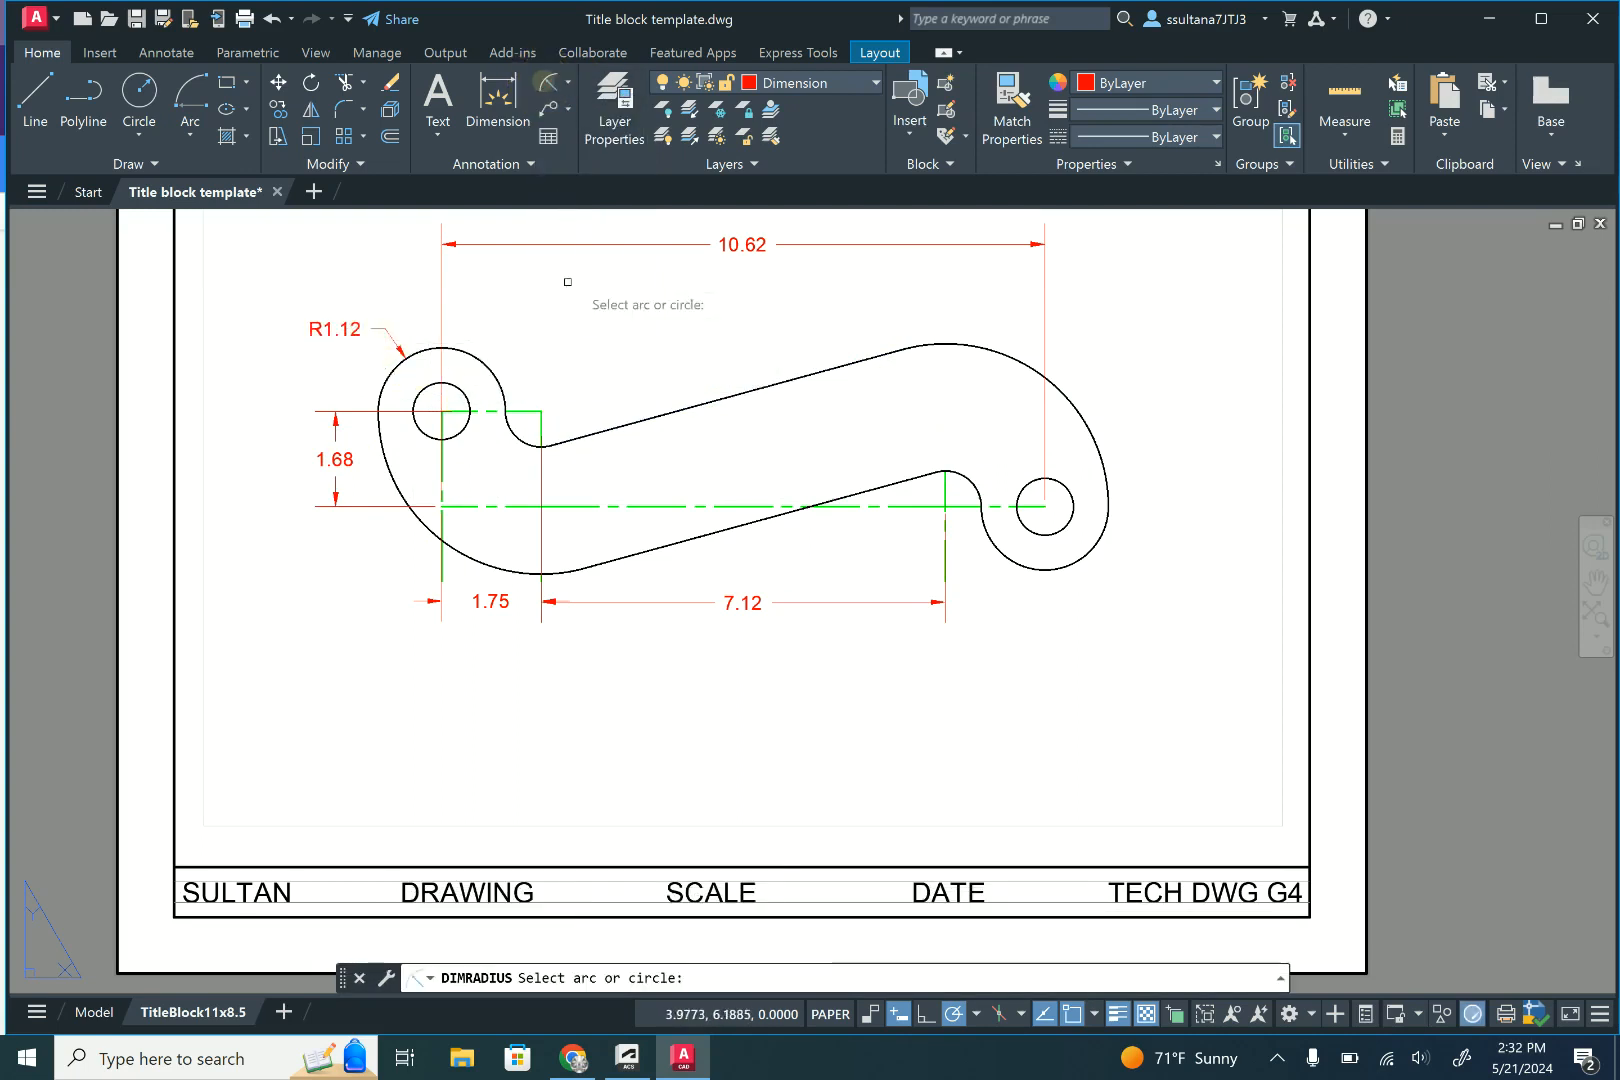
pyautogui.click(520, 436)
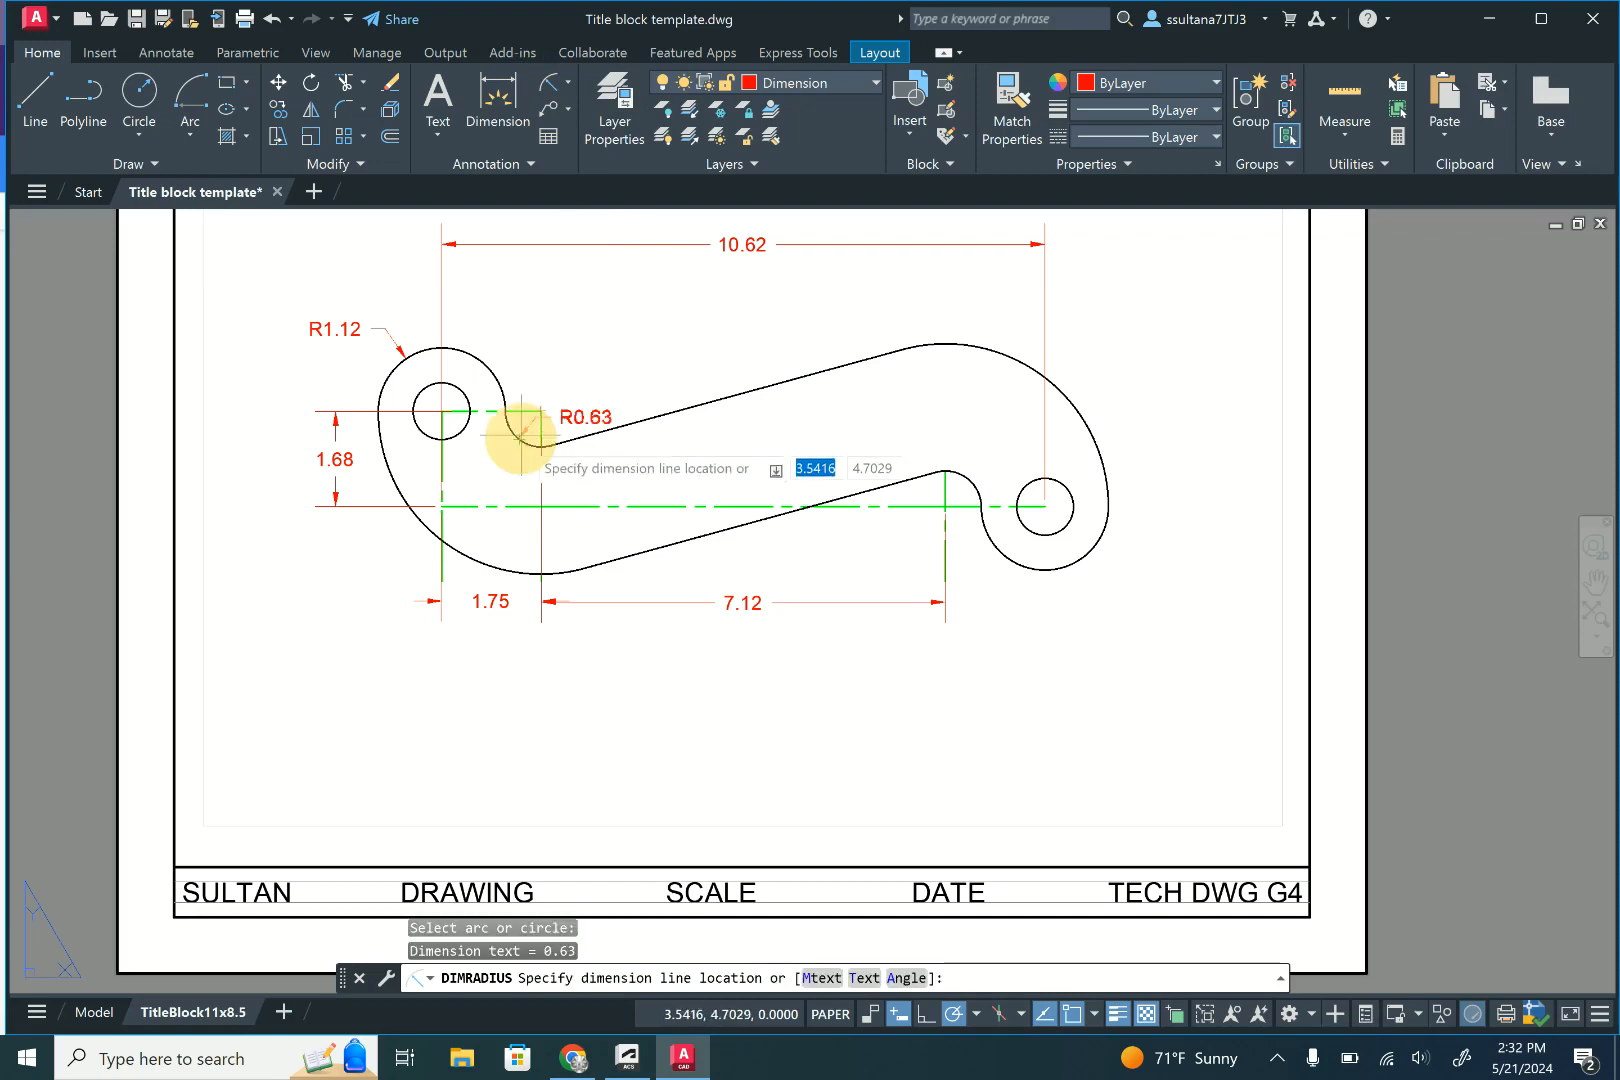
pyautogui.click(563, 372)
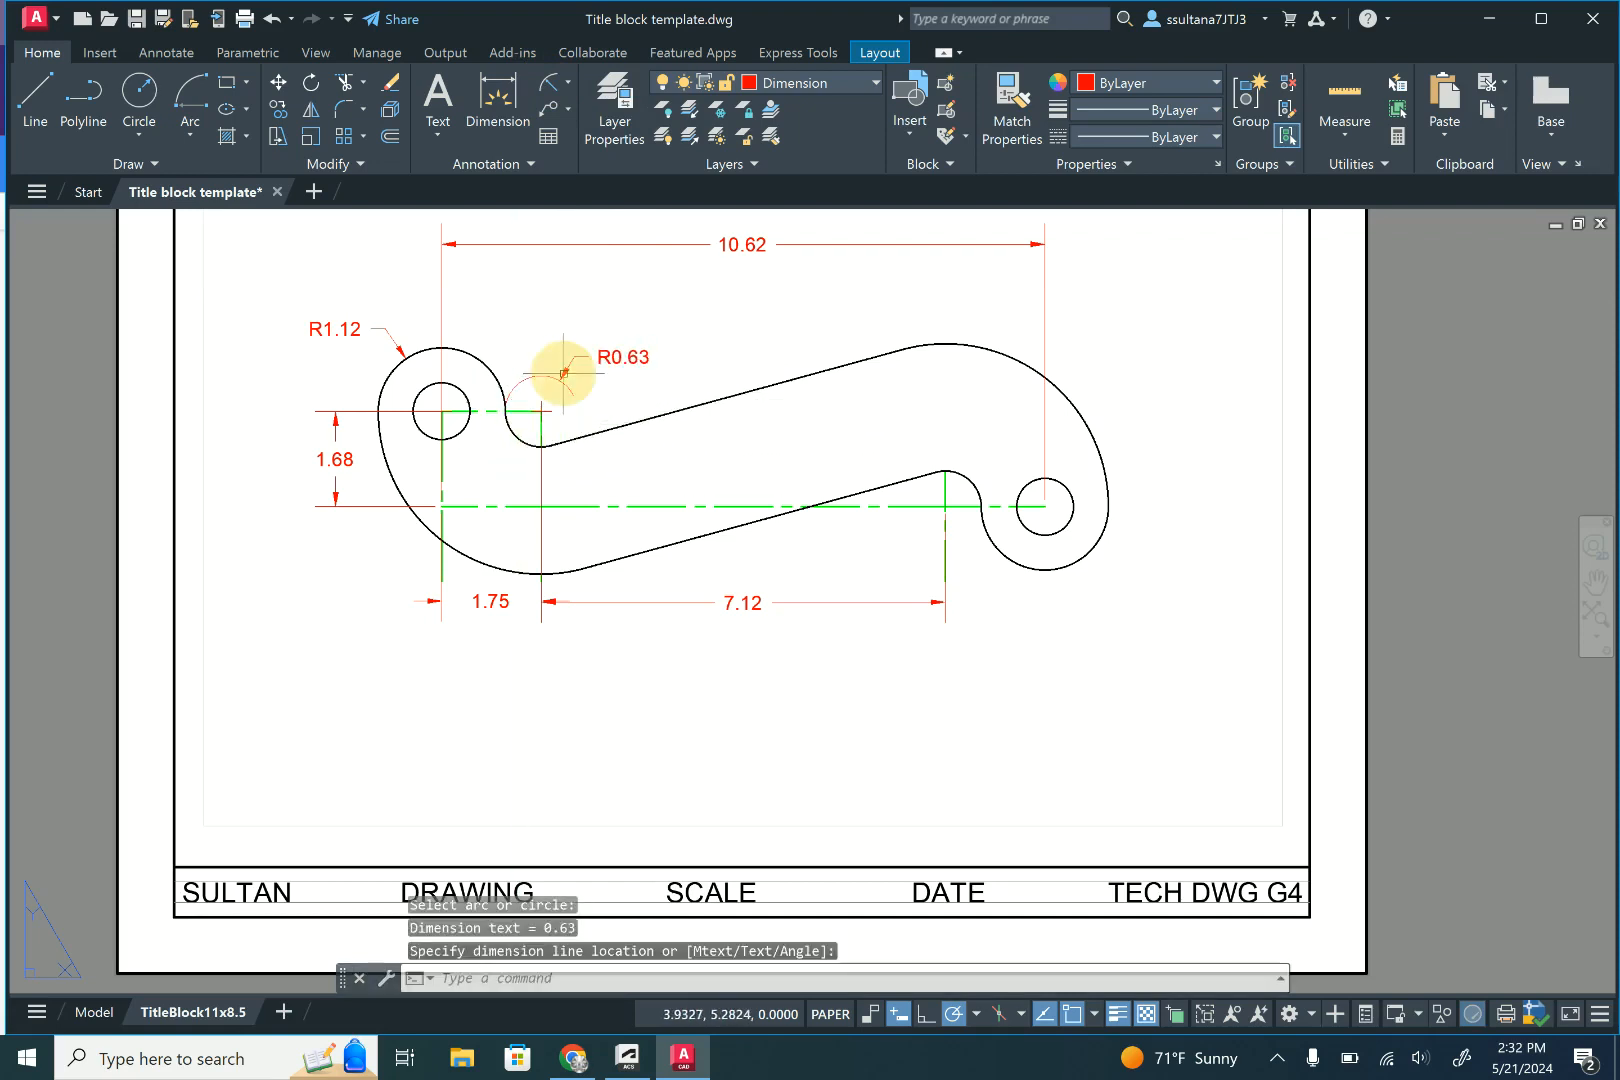
# - Add radius dimensions to the large lower-left arc and to the rounded end around the right hole
pyautogui.click(546, 87)
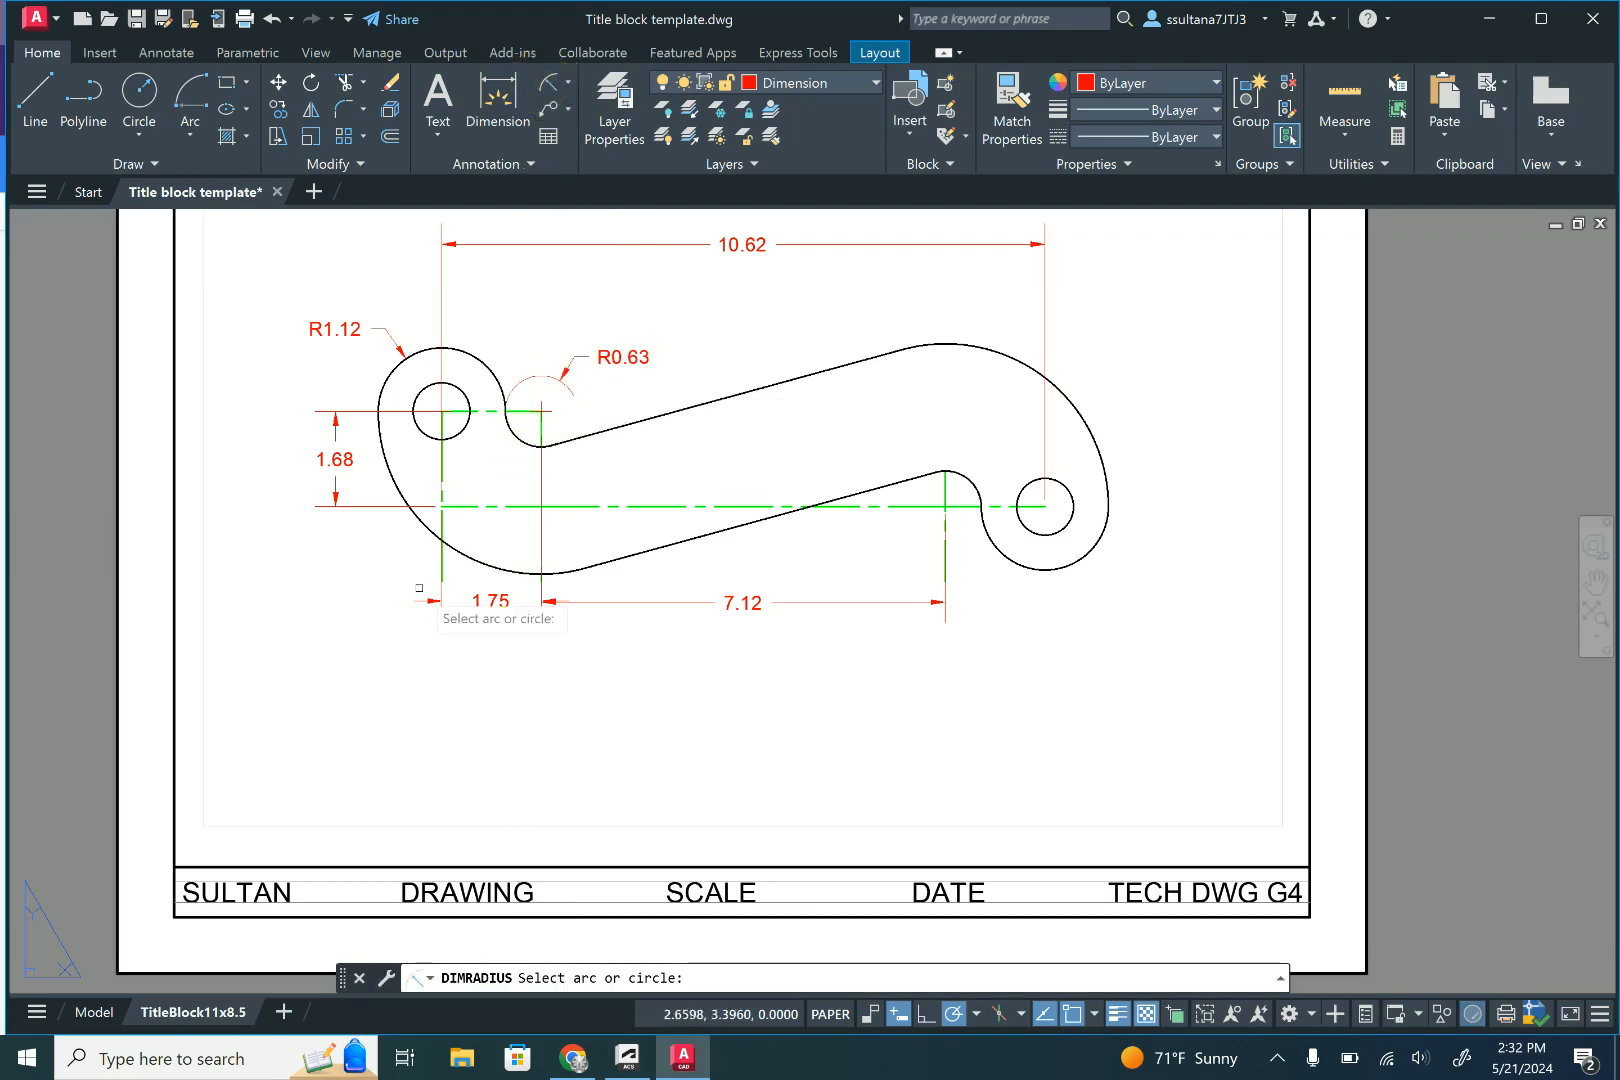
pyautogui.click(425, 524)
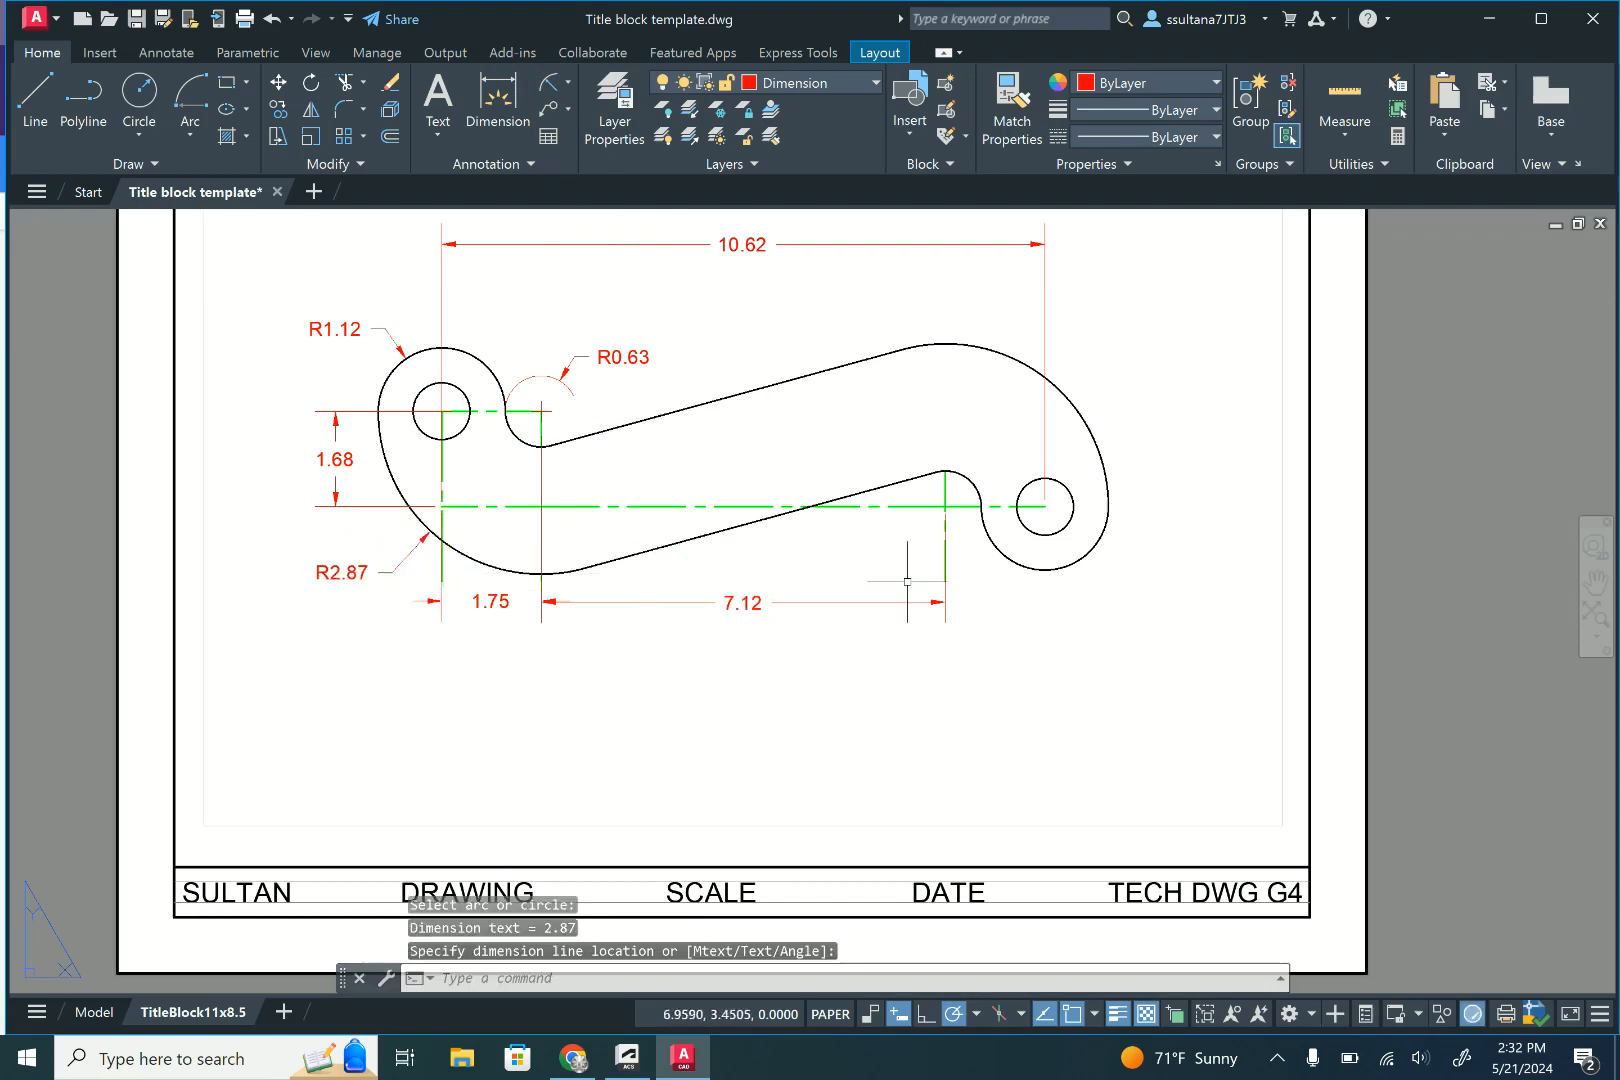
pyautogui.scroll(-2, 942, 614)
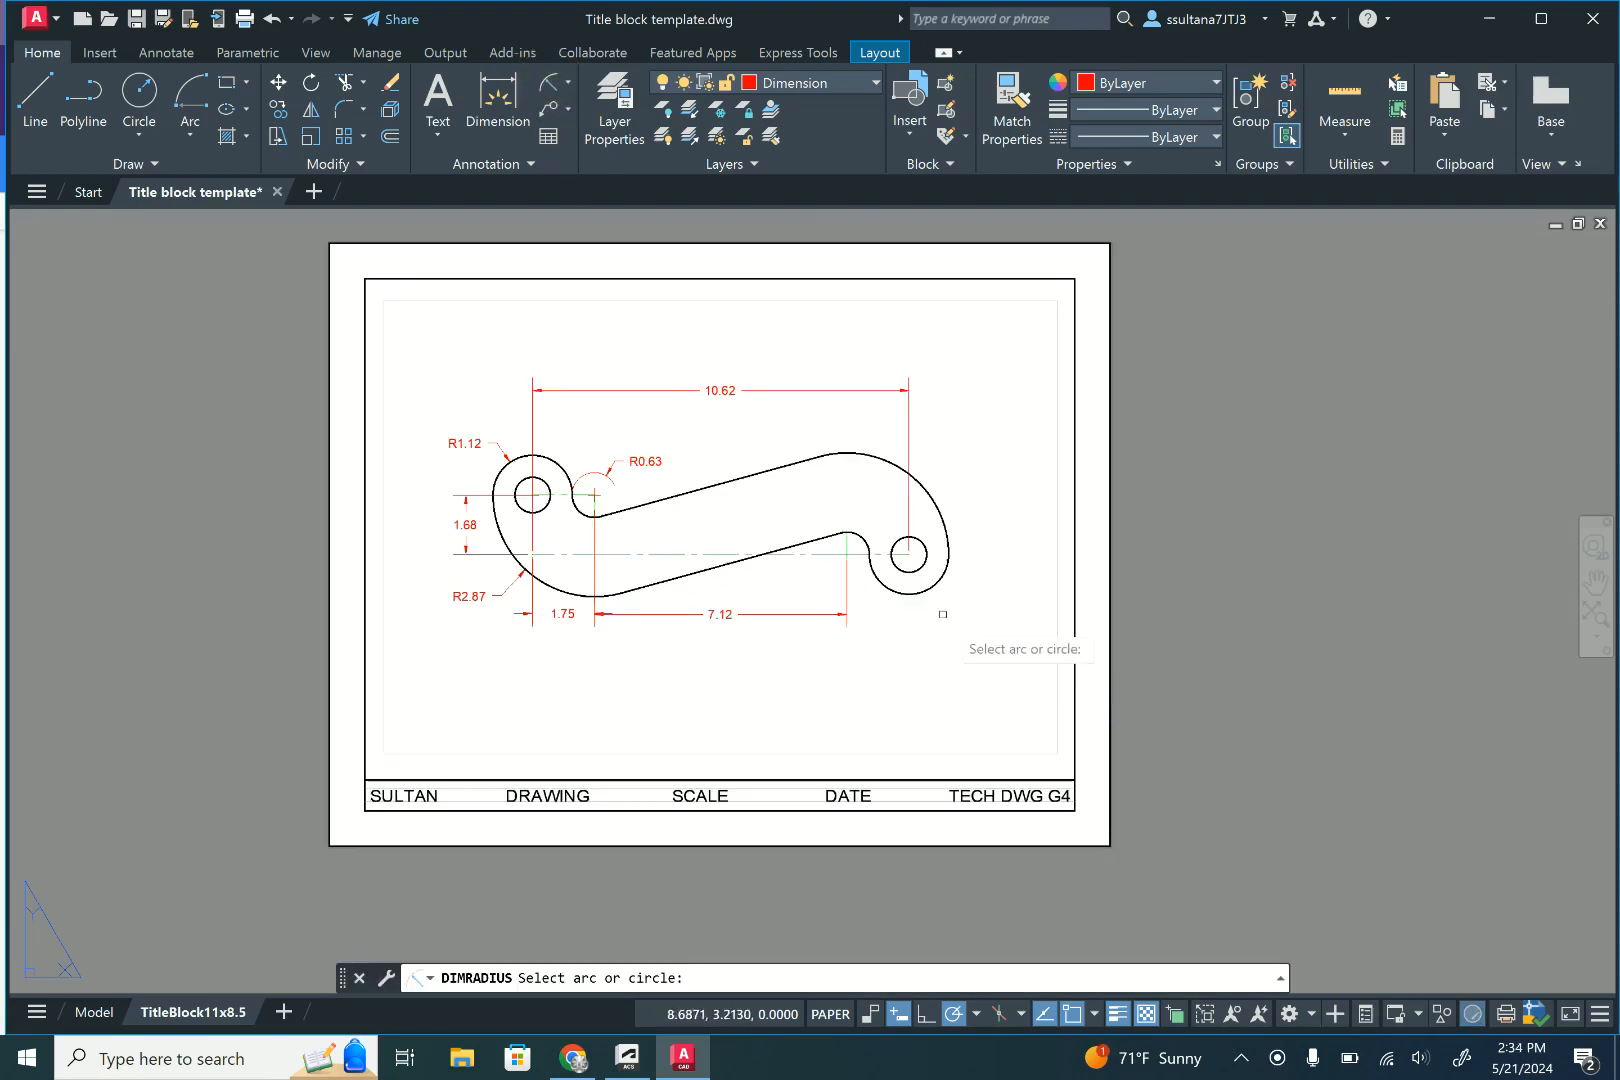
pyautogui.click(937, 587)
pyautogui.click(962, 596)
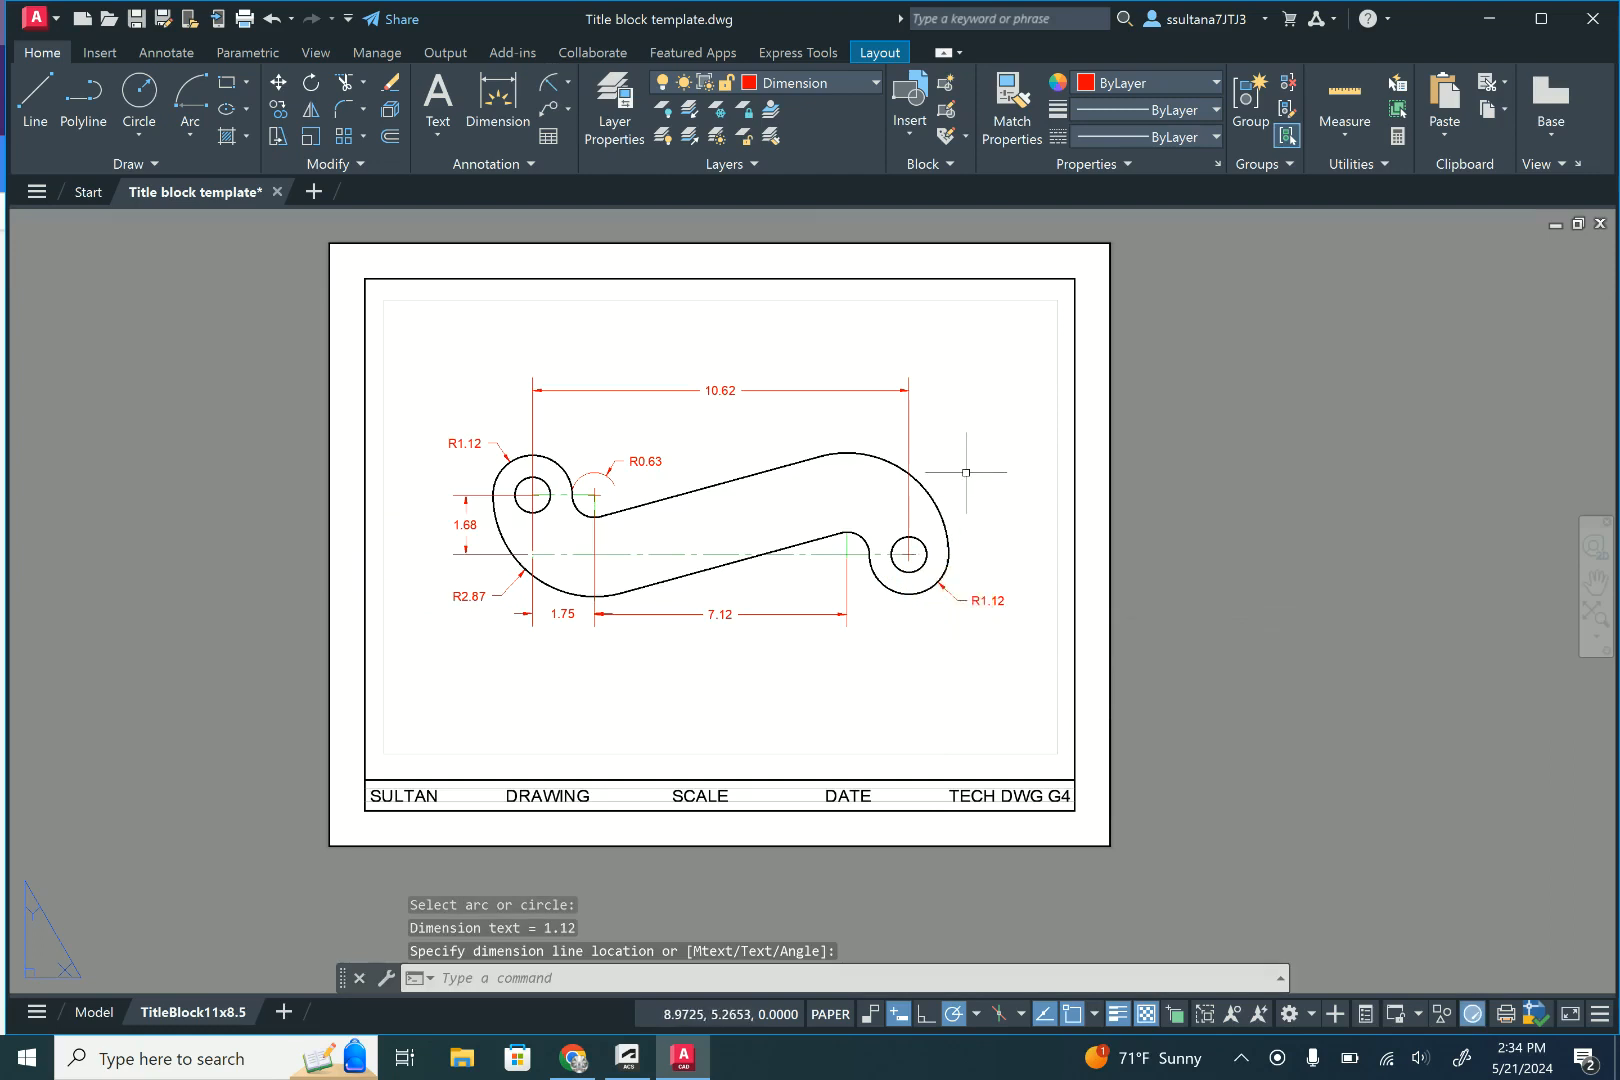
# - Add a radius dimension to the large upper-right arc, placing its text outside the bracket
pyautogui.rightClick(968, 476)
pyautogui.click(1040, 487)
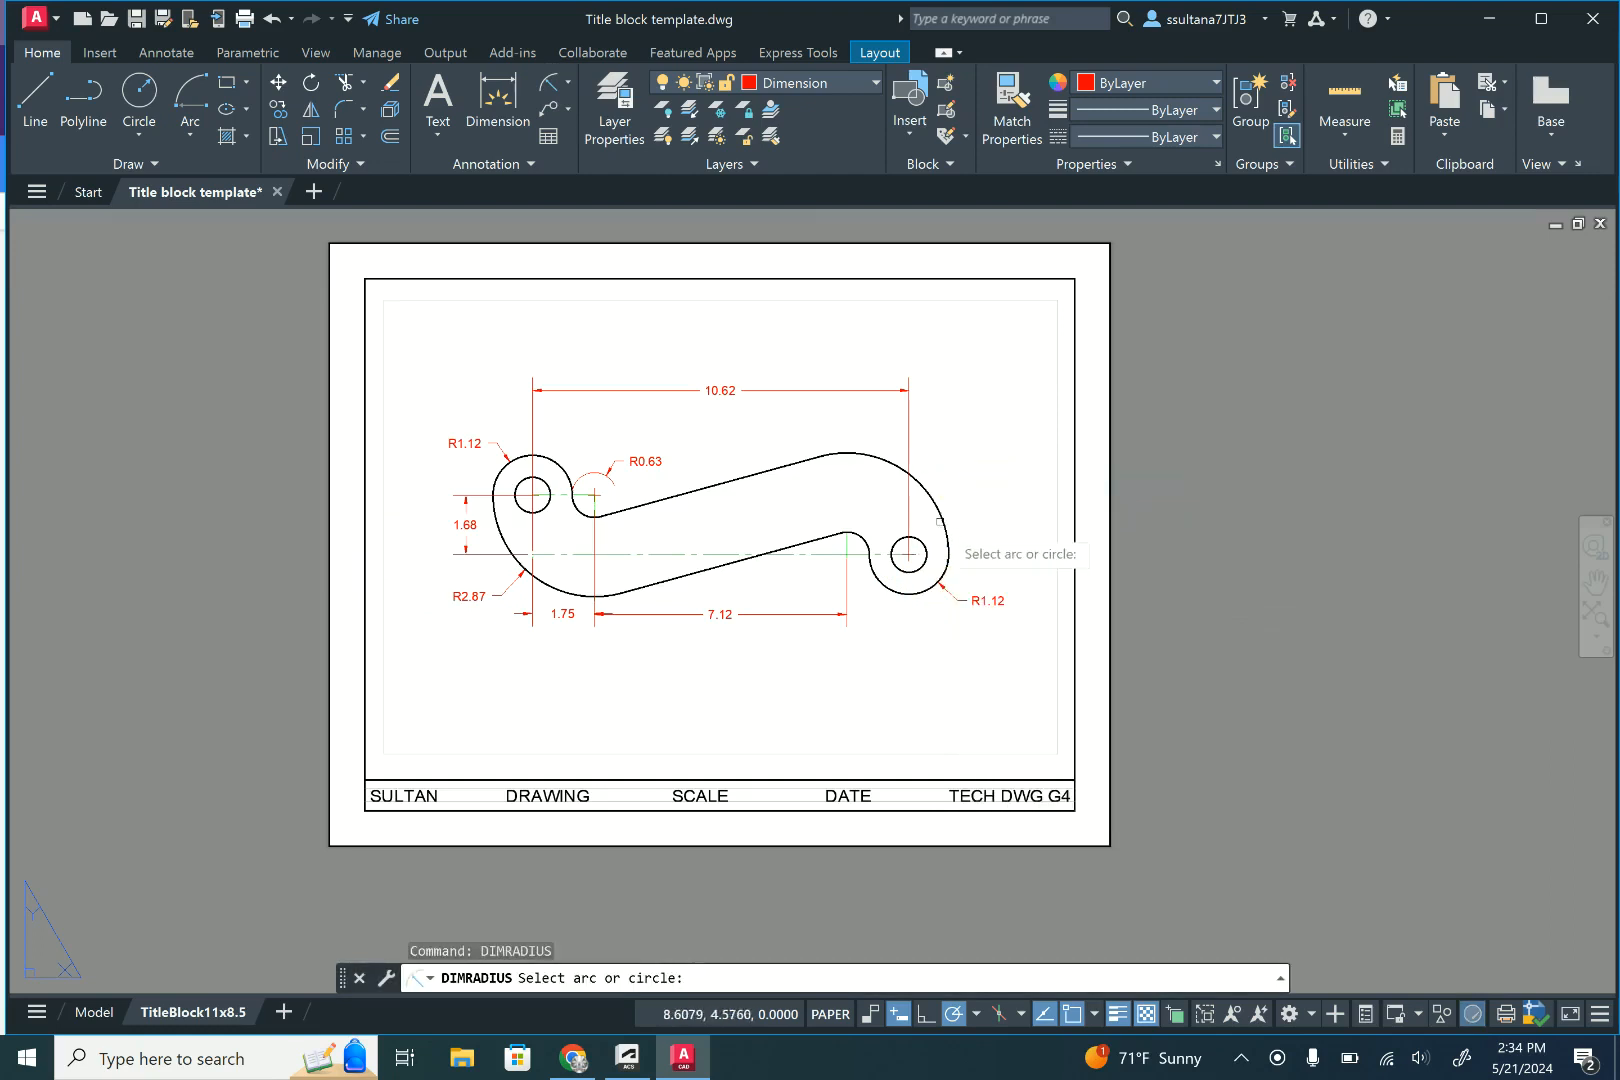
pyautogui.click(938, 503)
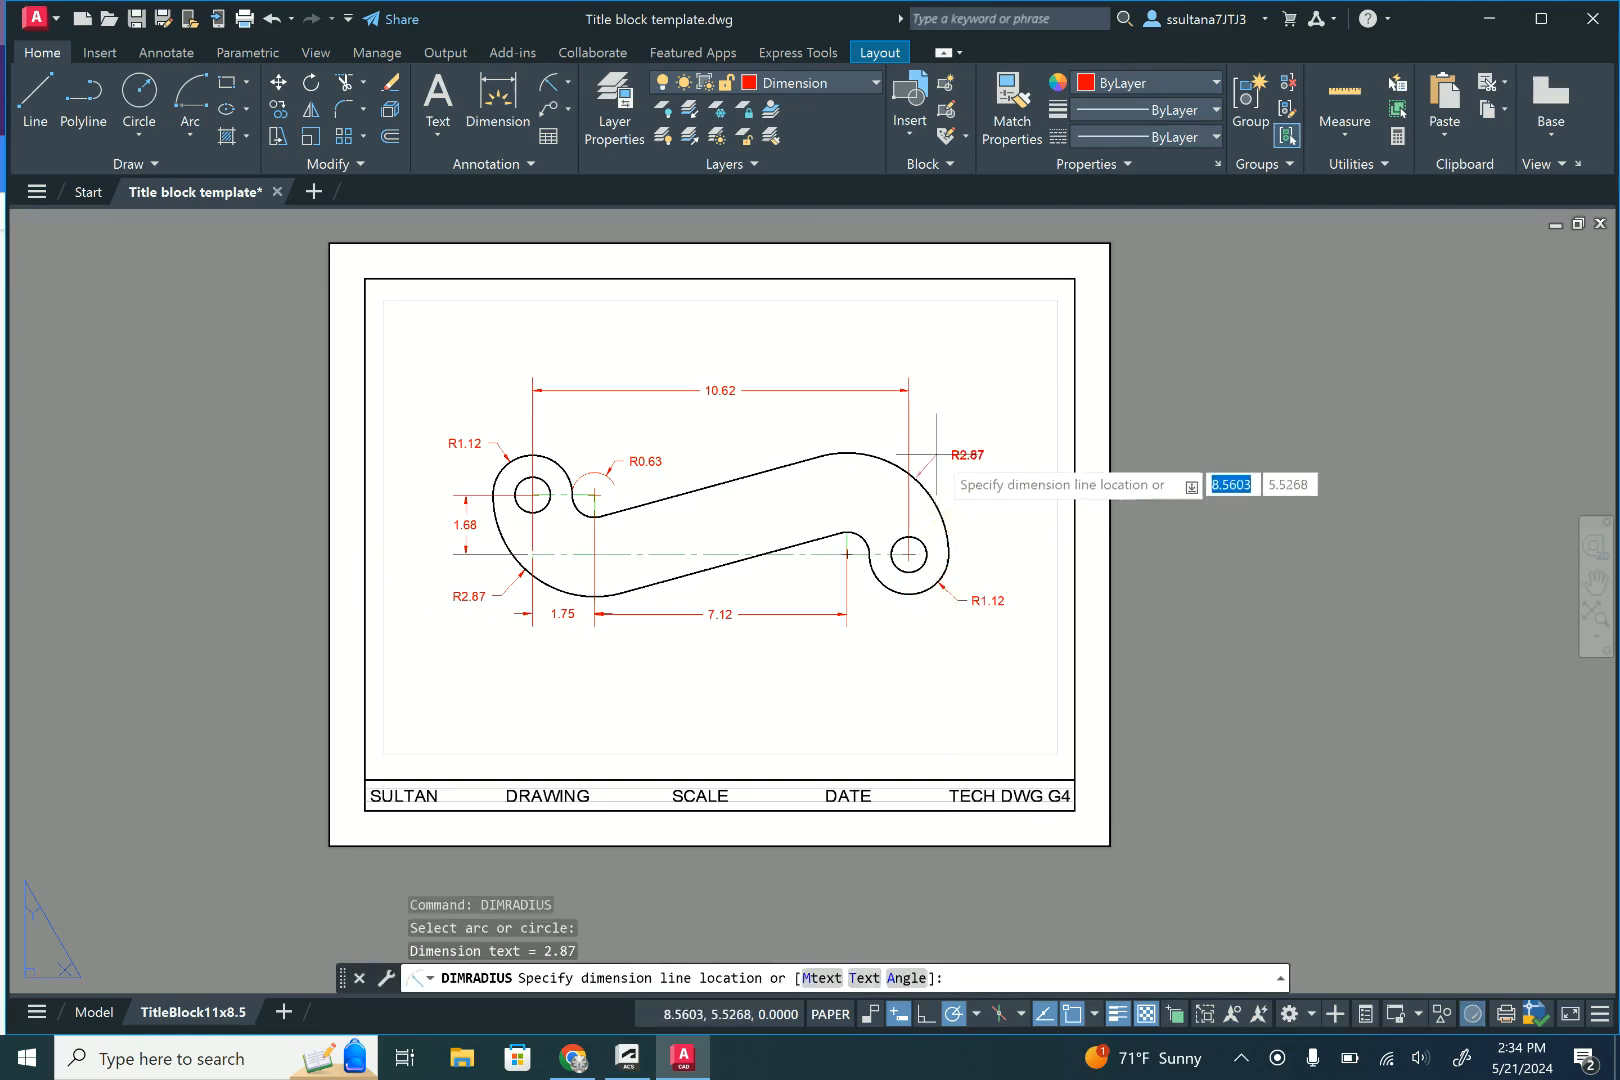
pyautogui.click(950, 458)
# - Add a diameter dimension to the right hole, placing its text outside the bracket's right side
pyautogui.click(570, 88)
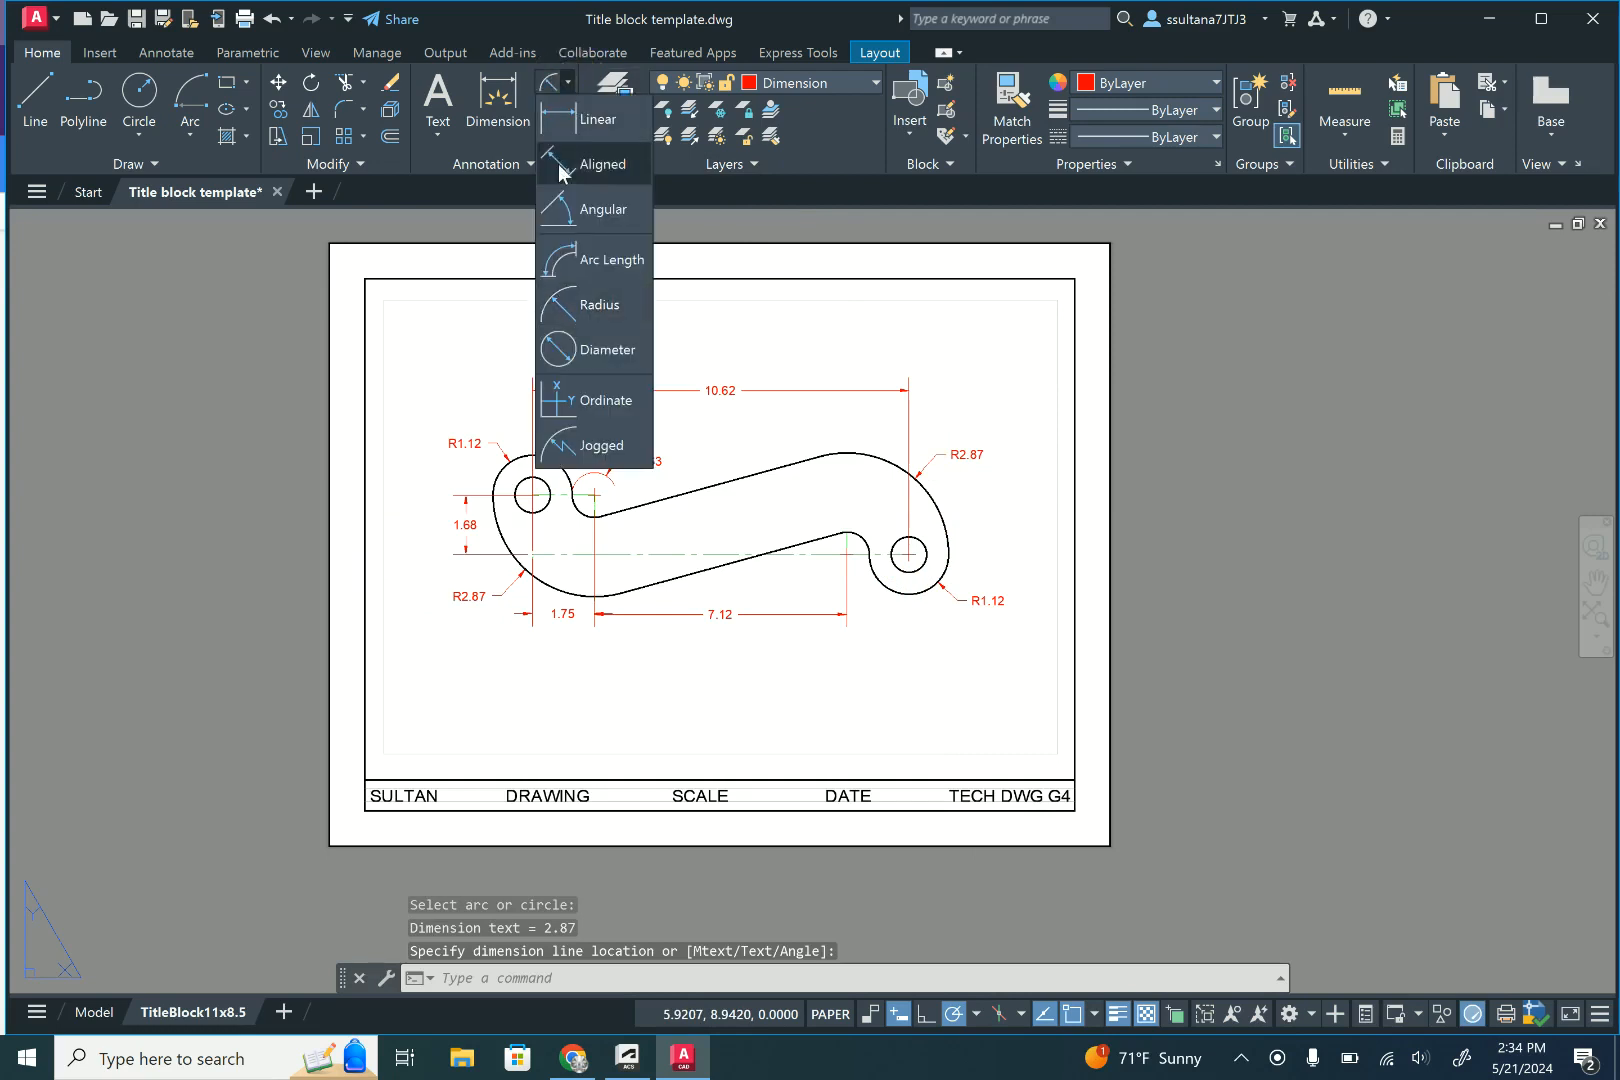
pyautogui.click(558, 348)
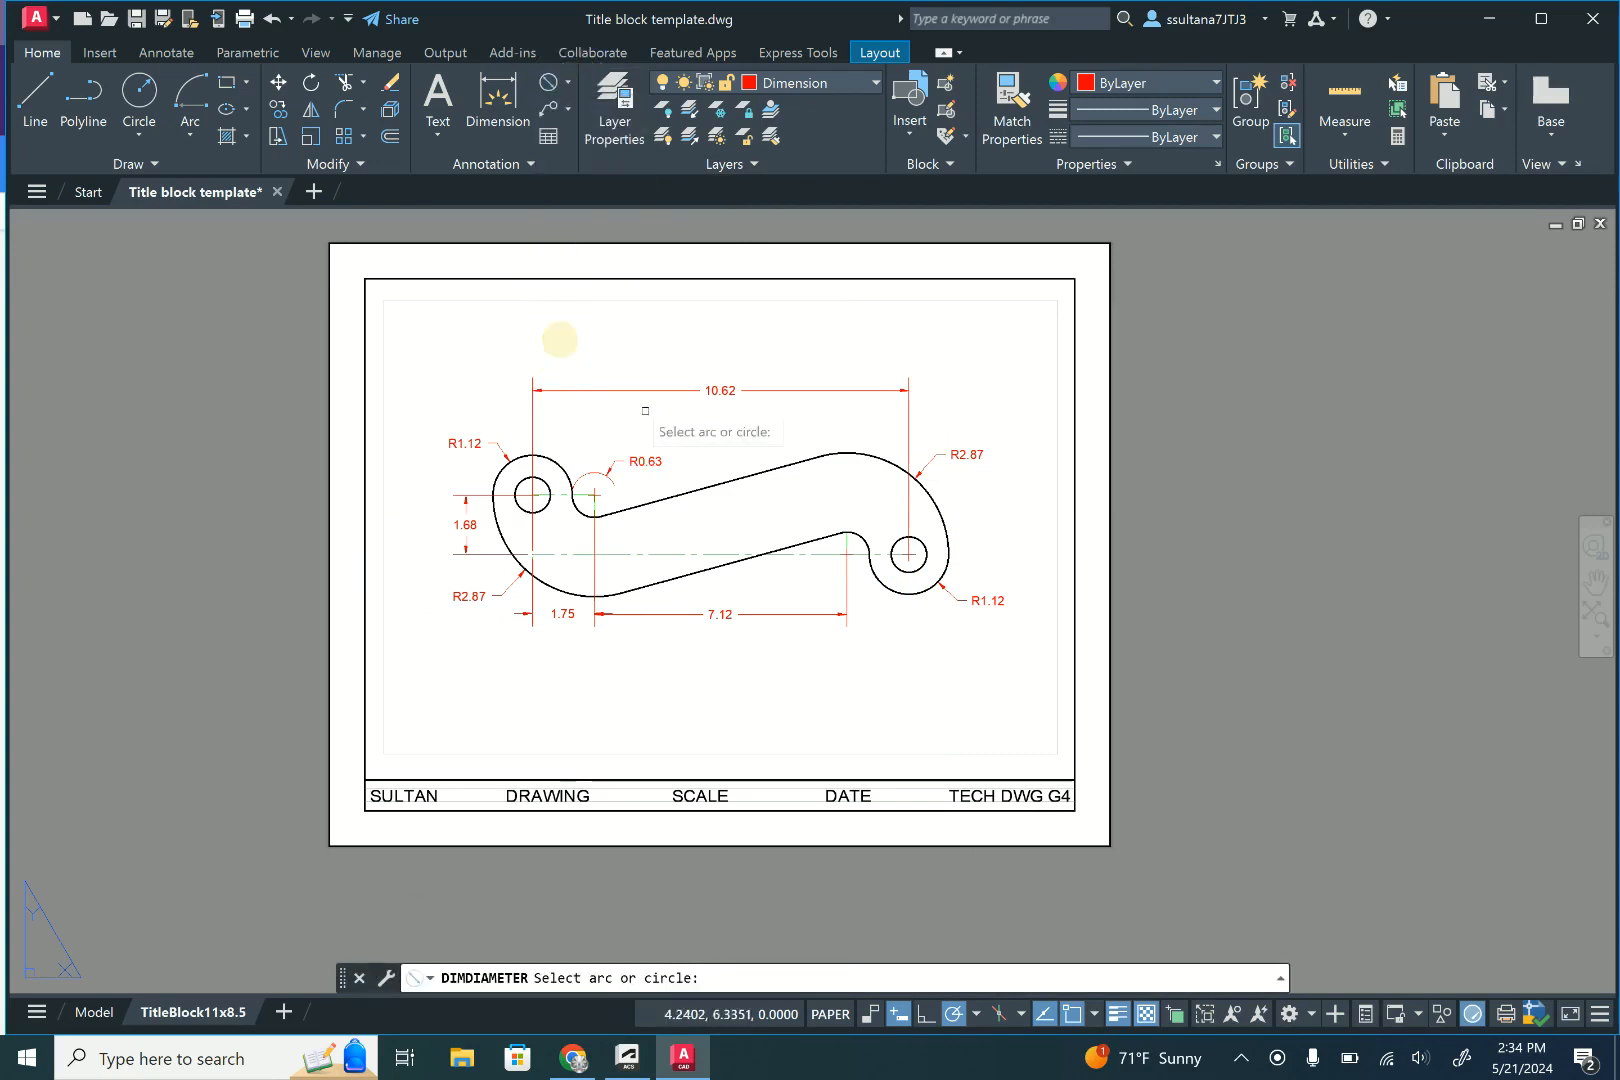
pyautogui.click(922, 544)
pyautogui.click(972, 518)
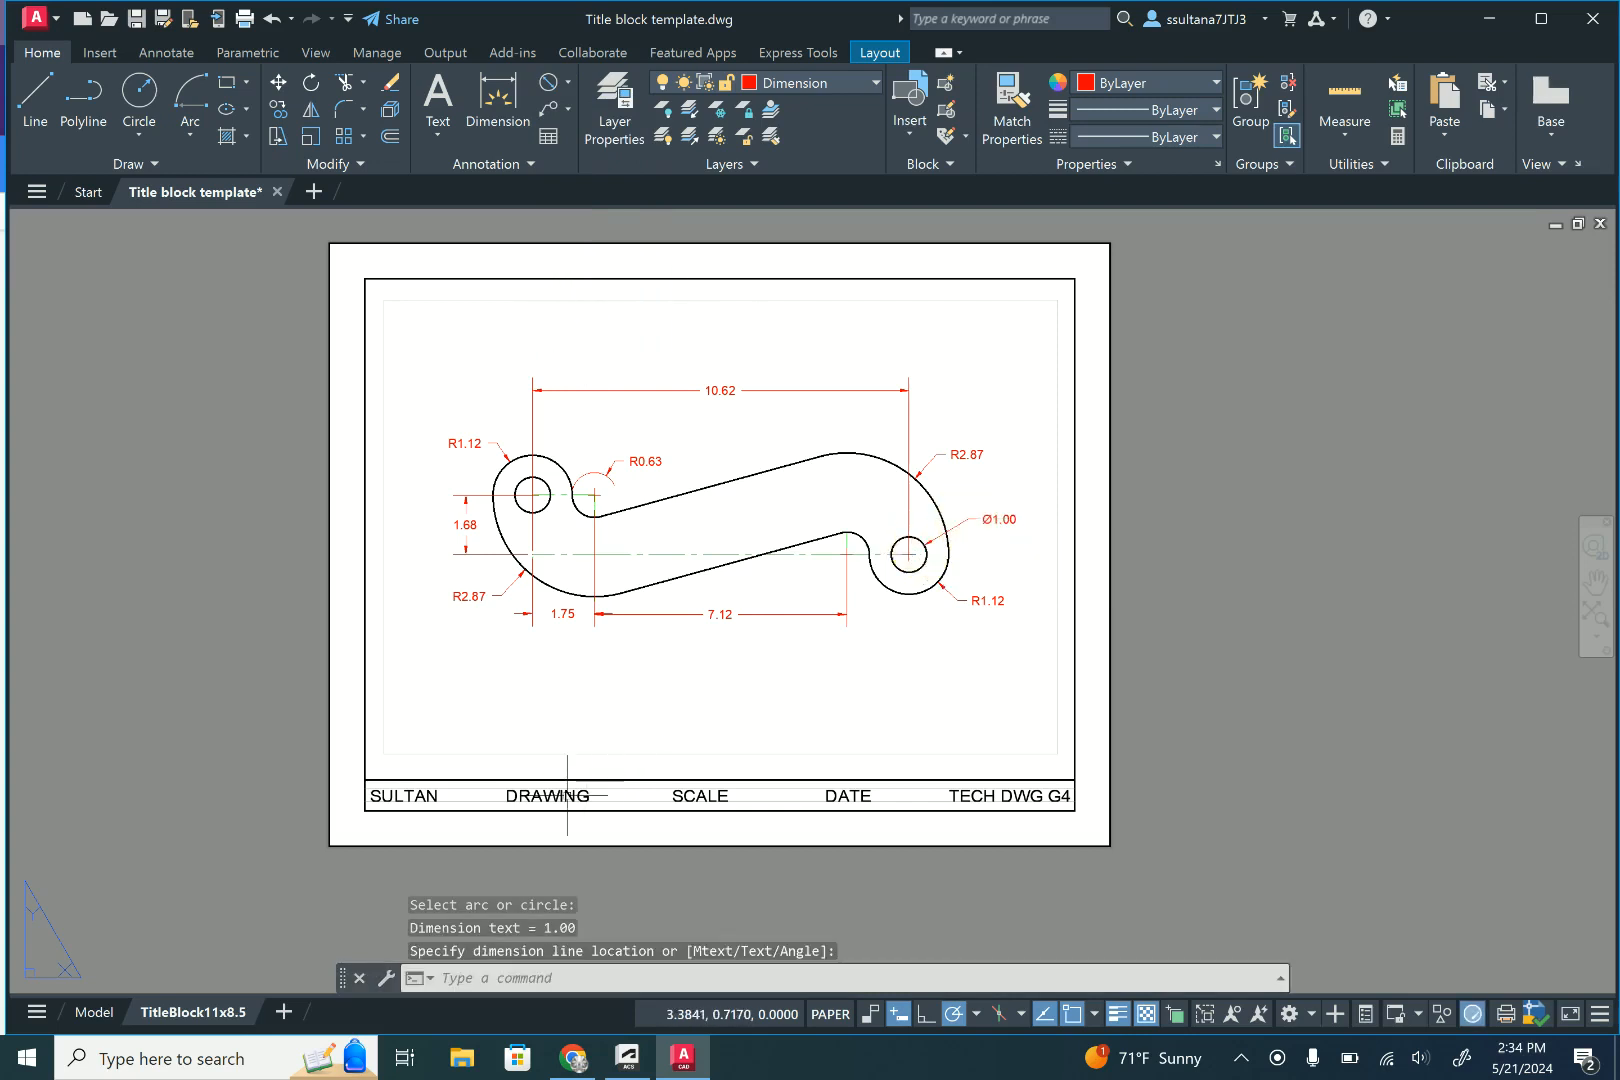
# - Edit the title block text to read "DRAWING 15" and "SCALE 1:2"
pyautogui.scroll(3, 567, 795)
pyautogui.scroll(-3, 610, 730)
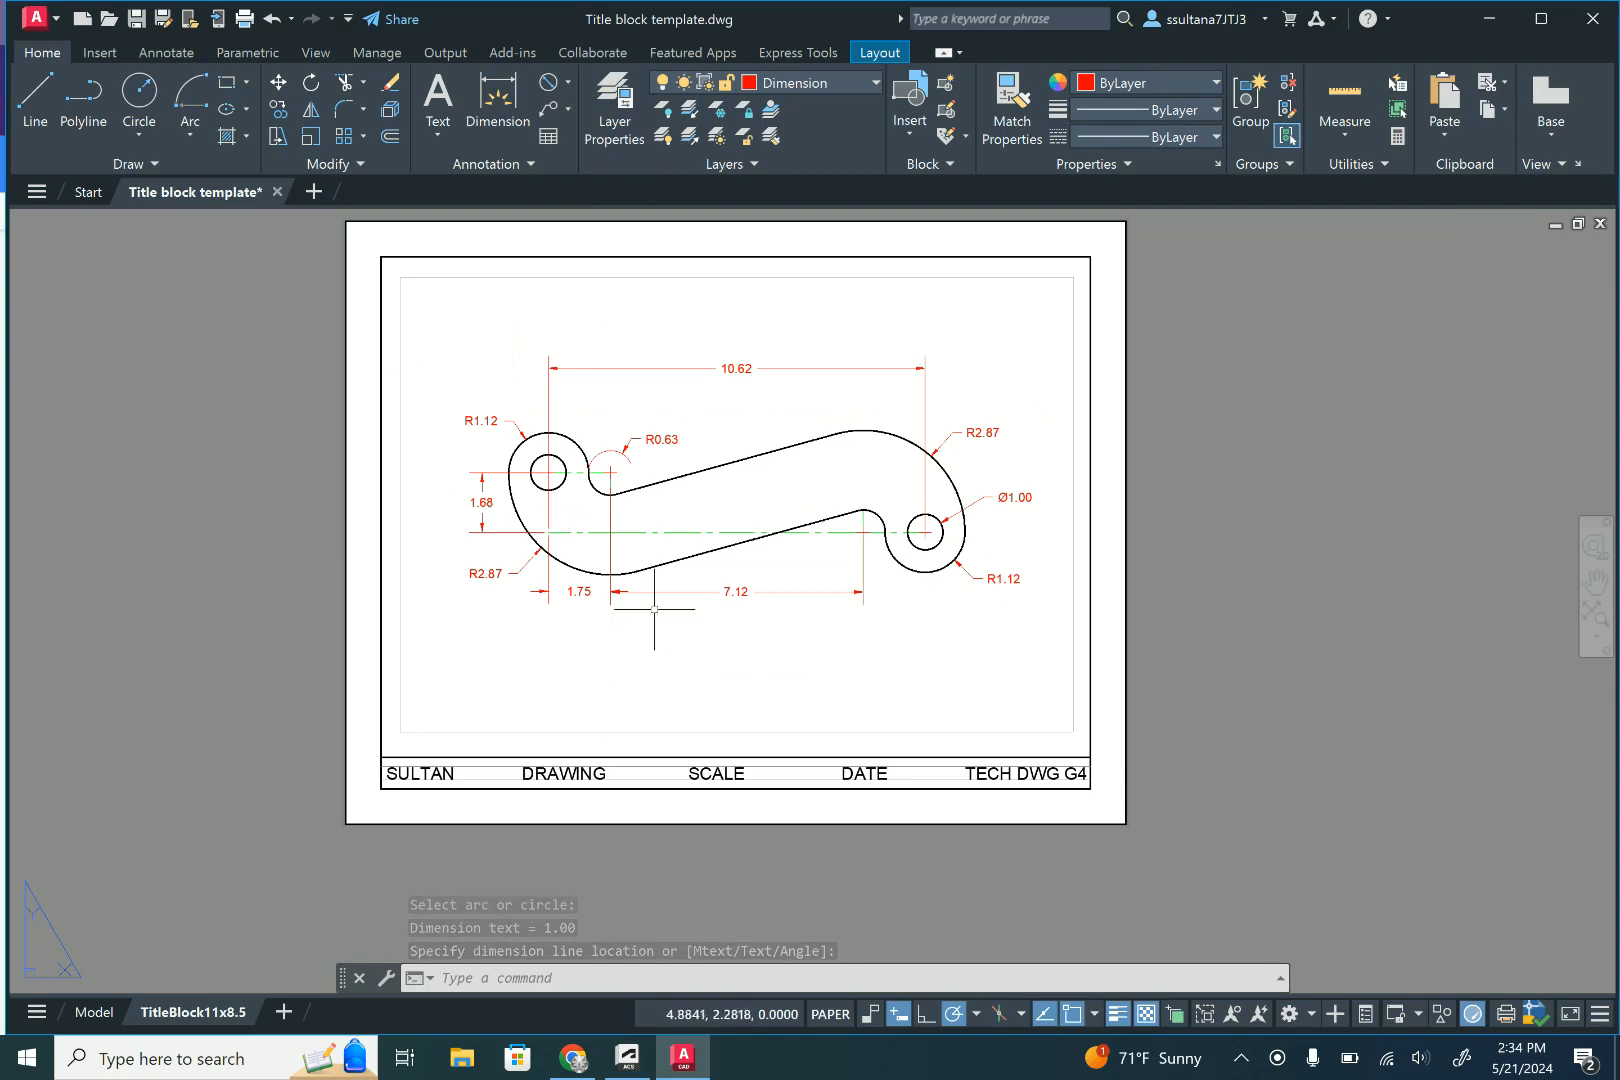
pyautogui.scroll(2, 546, 781)
pyautogui.click(589, 768)
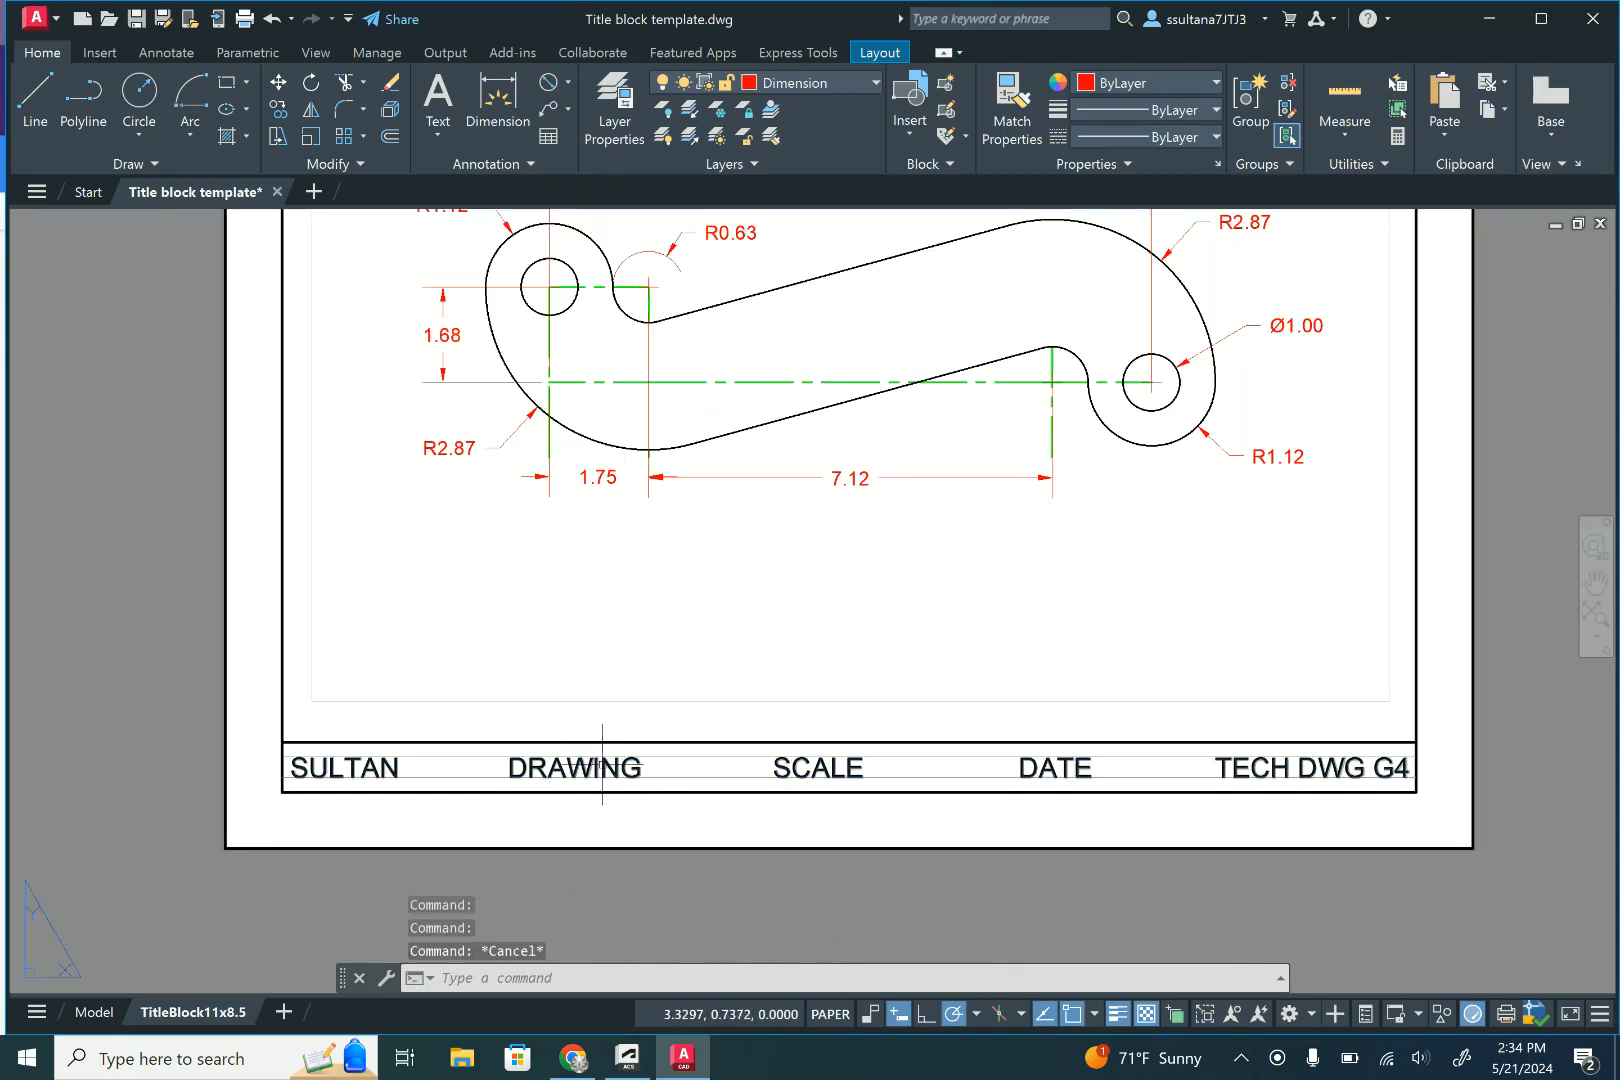
pyautogui.doubleClick(624, 772)
pyautogui.click(626, 772)
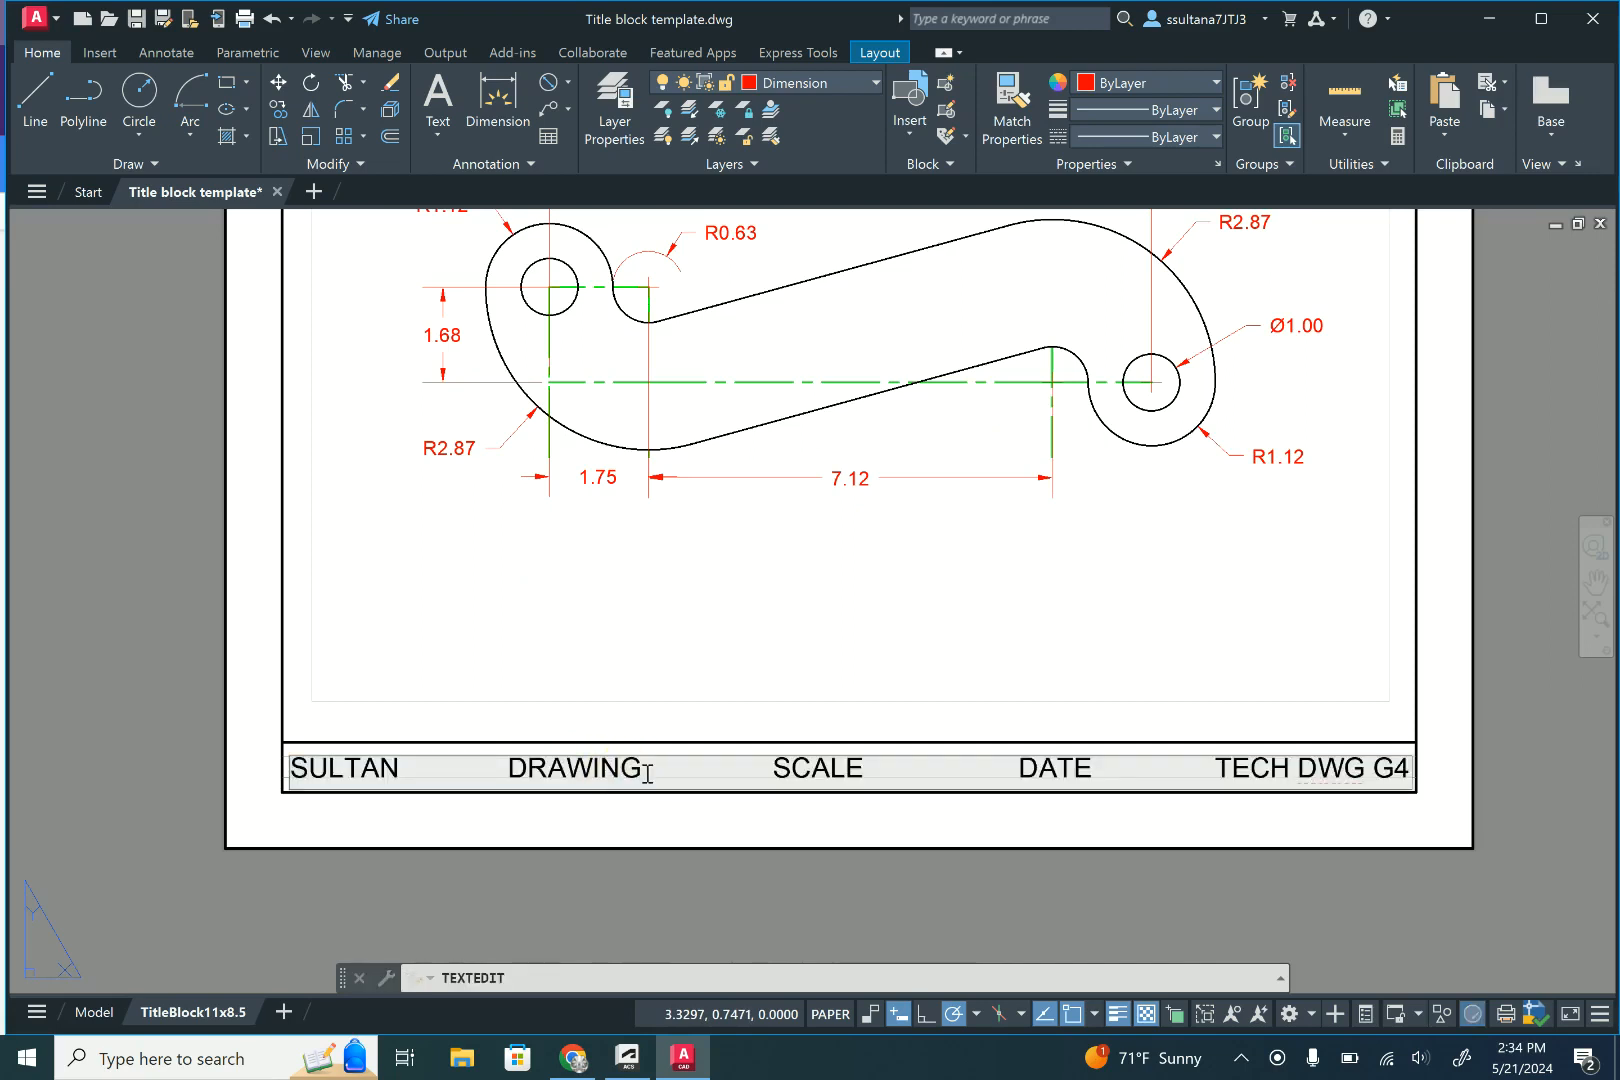
pyautogui.click(637, 770)
pyautogui.write('15')
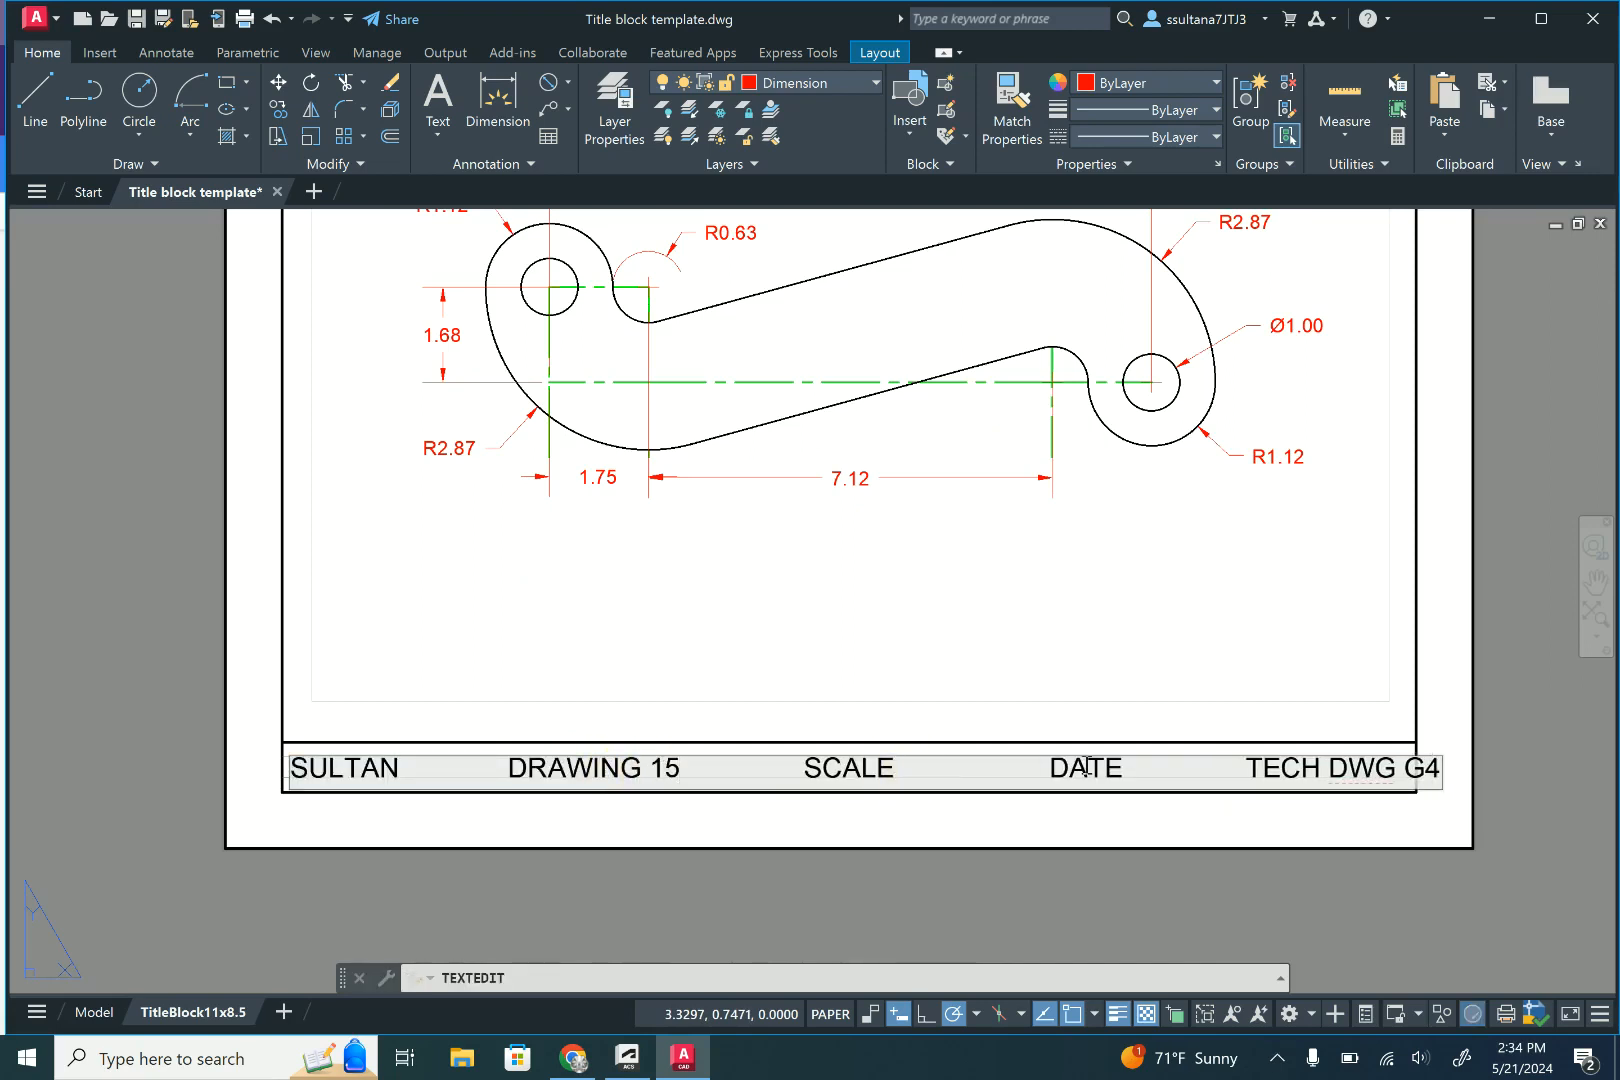
pyautogui.write('1:2')
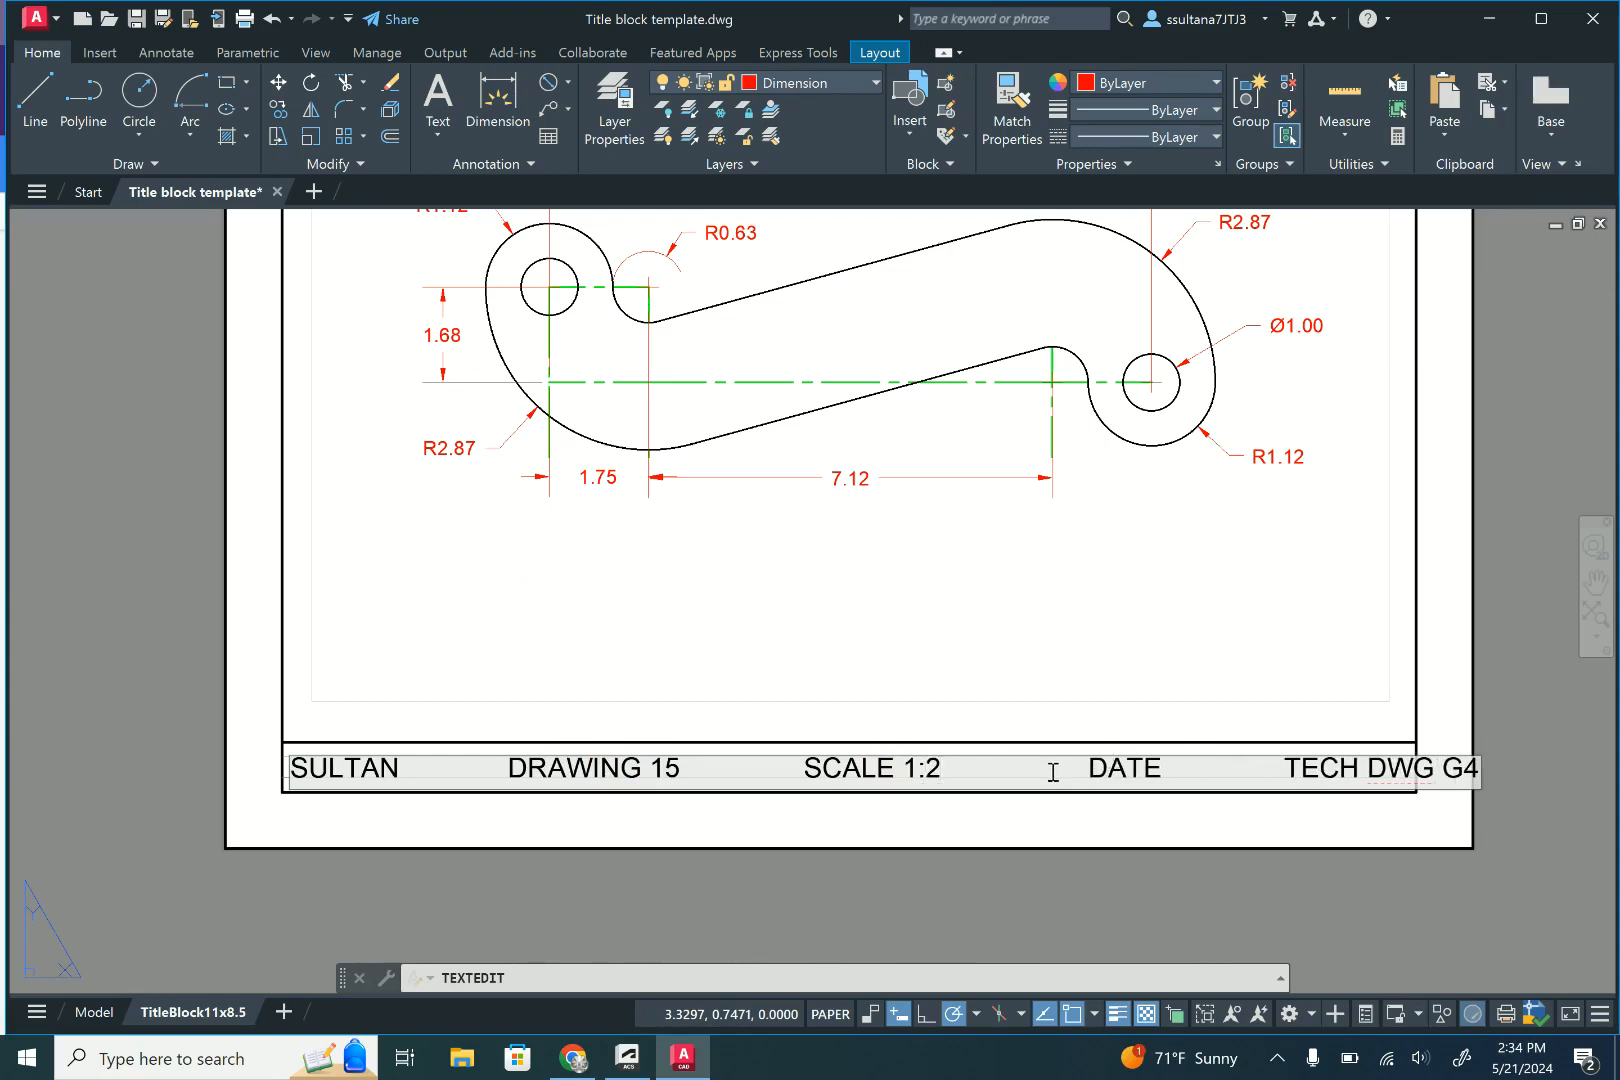
# - Remove the surplus spaces before DATE and SCALE so the title block text fits its frame, and finish the text edit
pyautogui.press('Delete')
pyautogui.press('Delete')
pyautogui.press('Delete')
pyautogui.press('Delete')
pyautogui.press('Delete')
pyautogui.press('Delete')
pyautogui.press('Delete')
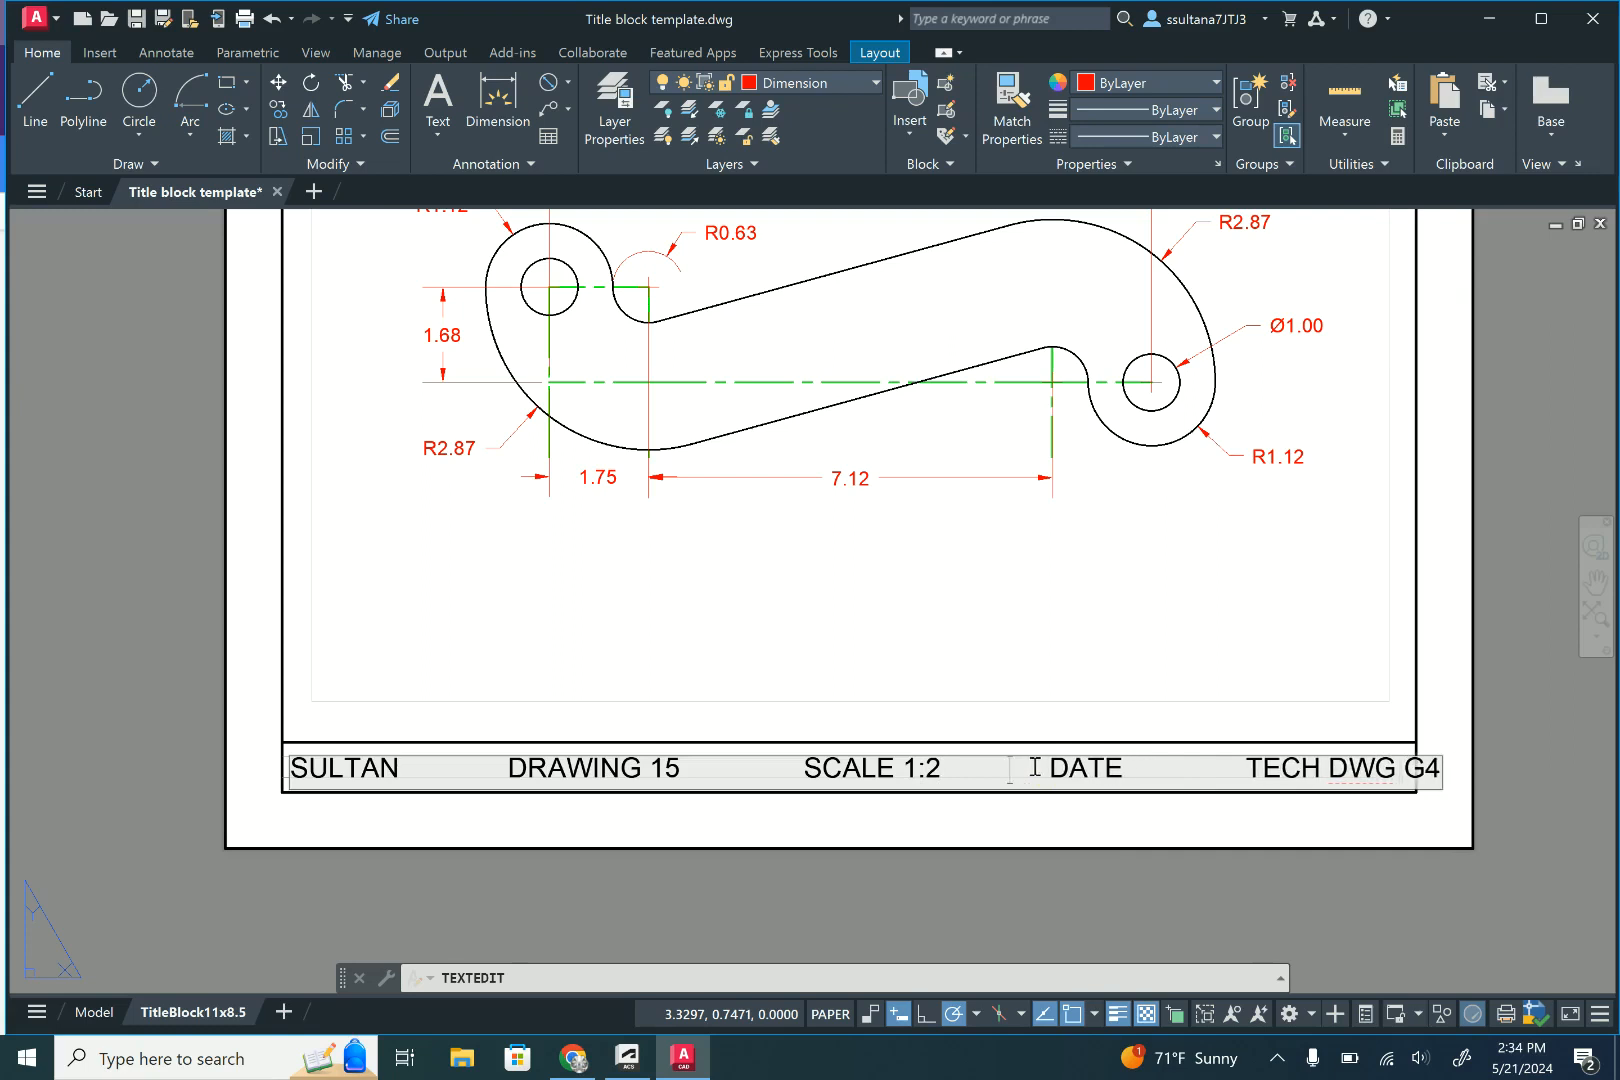
pyautogui.press('Delete')
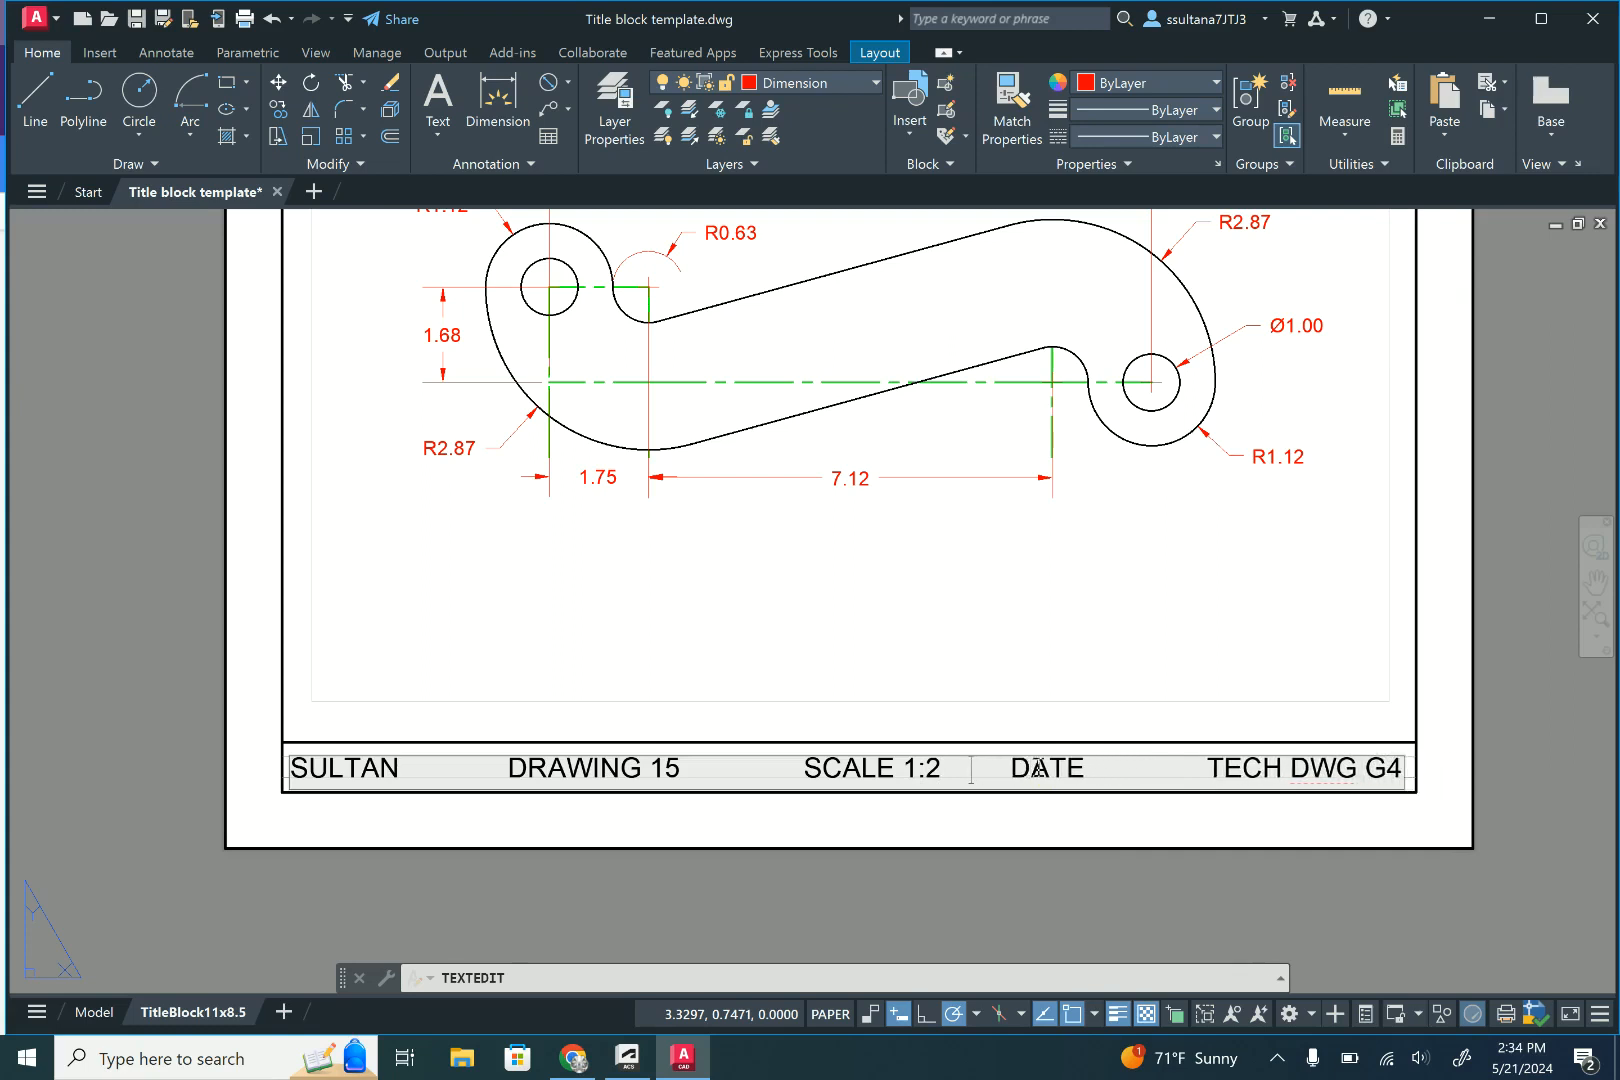
pyautogui.click(770, 769)
pyautogui.press('Delete')
pyautogui.click(1225, 673)
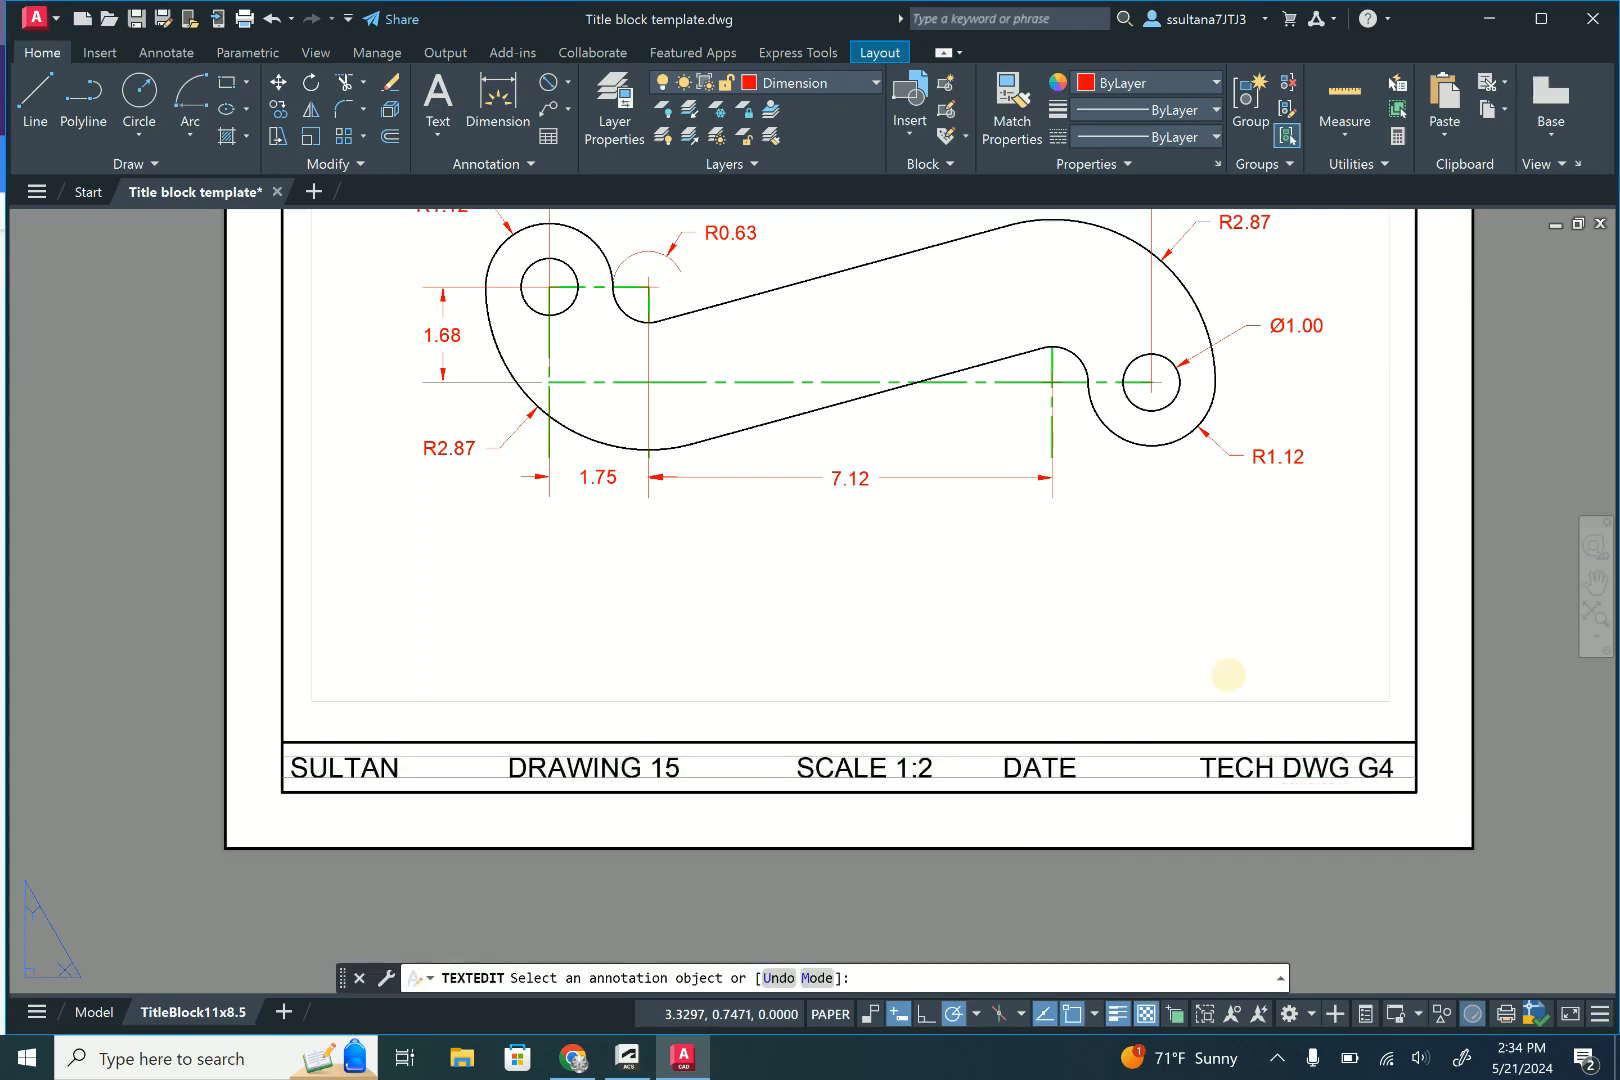
pyautogui.scroll(2, 1040, 859)
pyautogui.scroll(-4, 1040, 859)
pyautogui.press('Return')
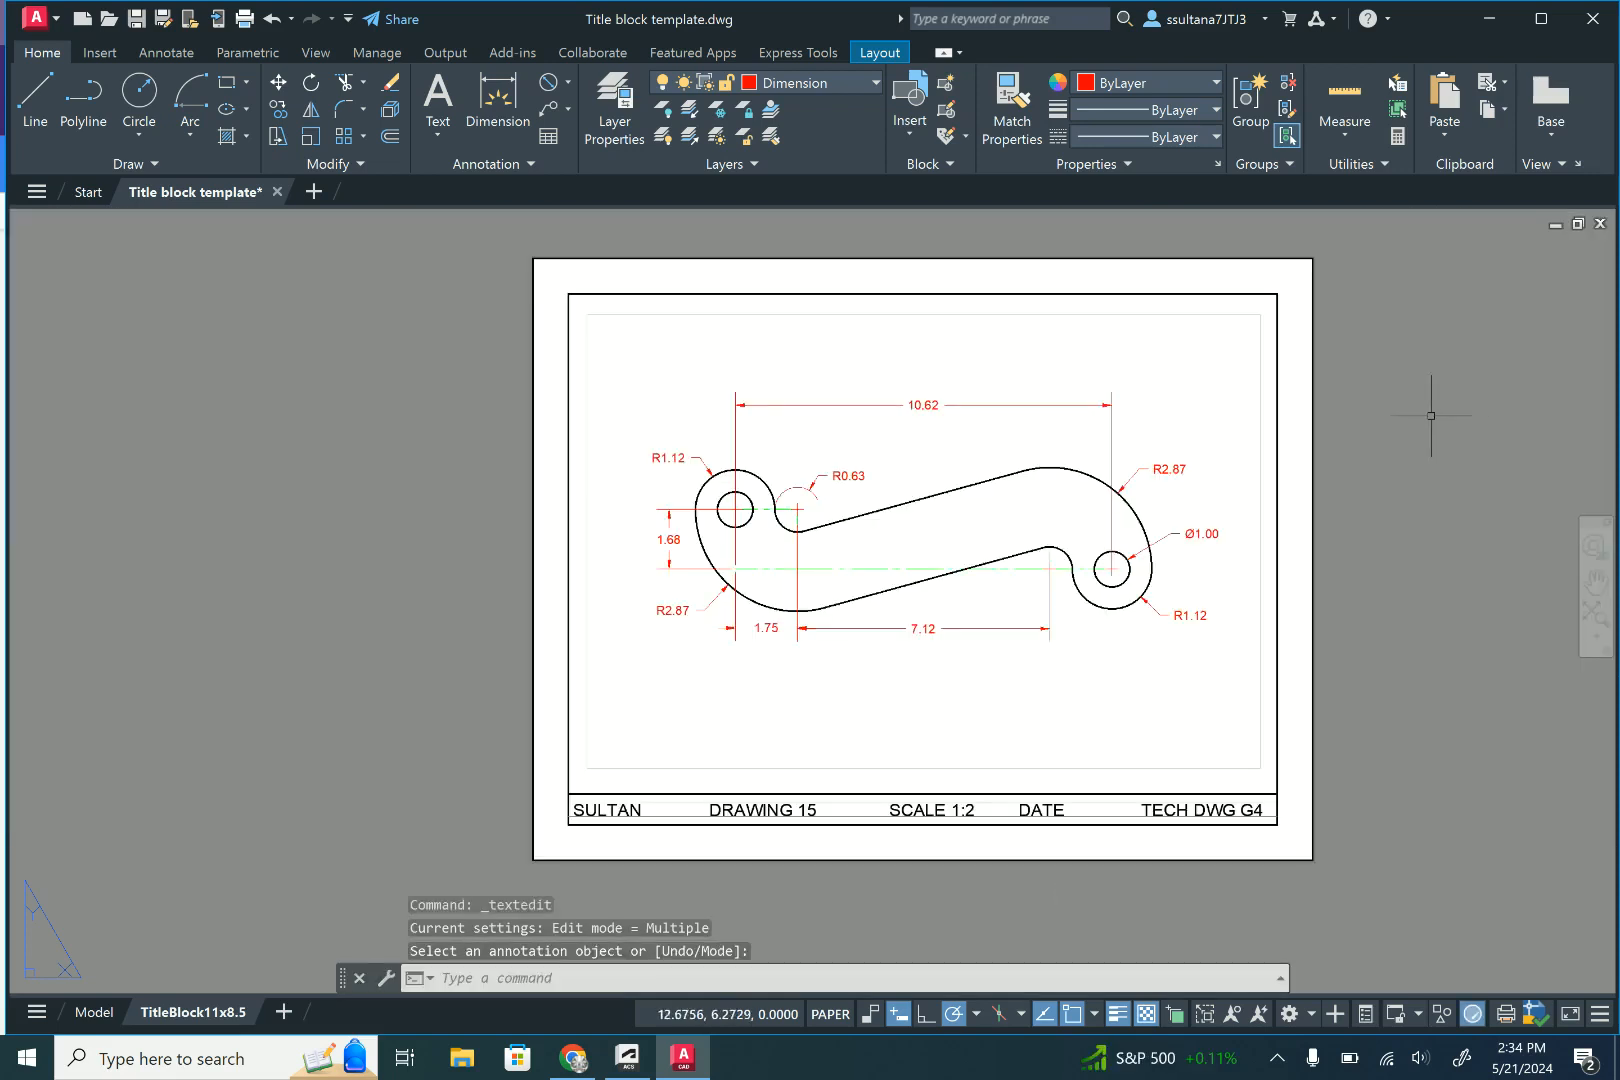